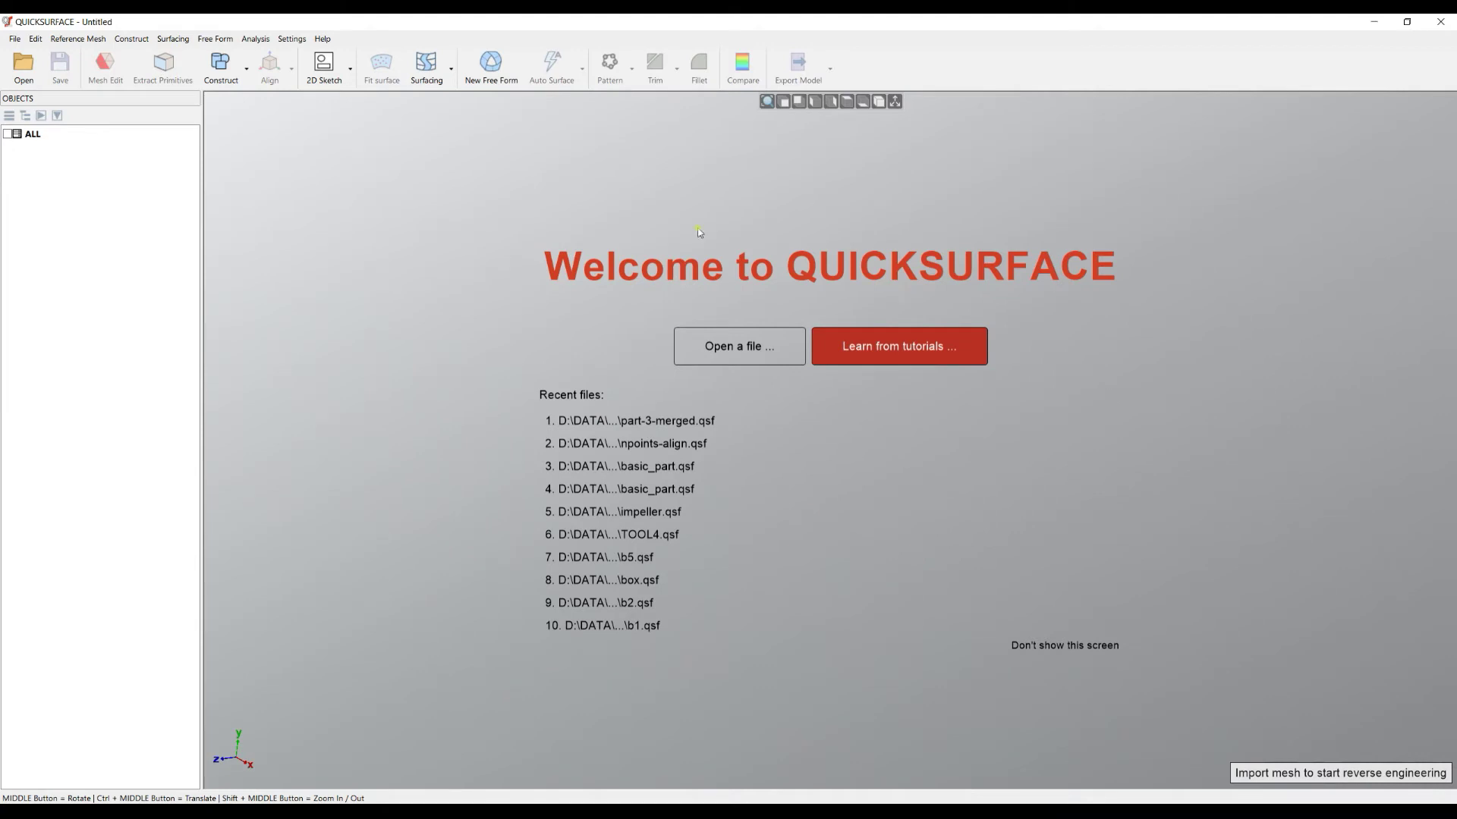
# Open the scan mesh scan_data.stl with millimetres as the model units.
pyautogui.click(14, 39)
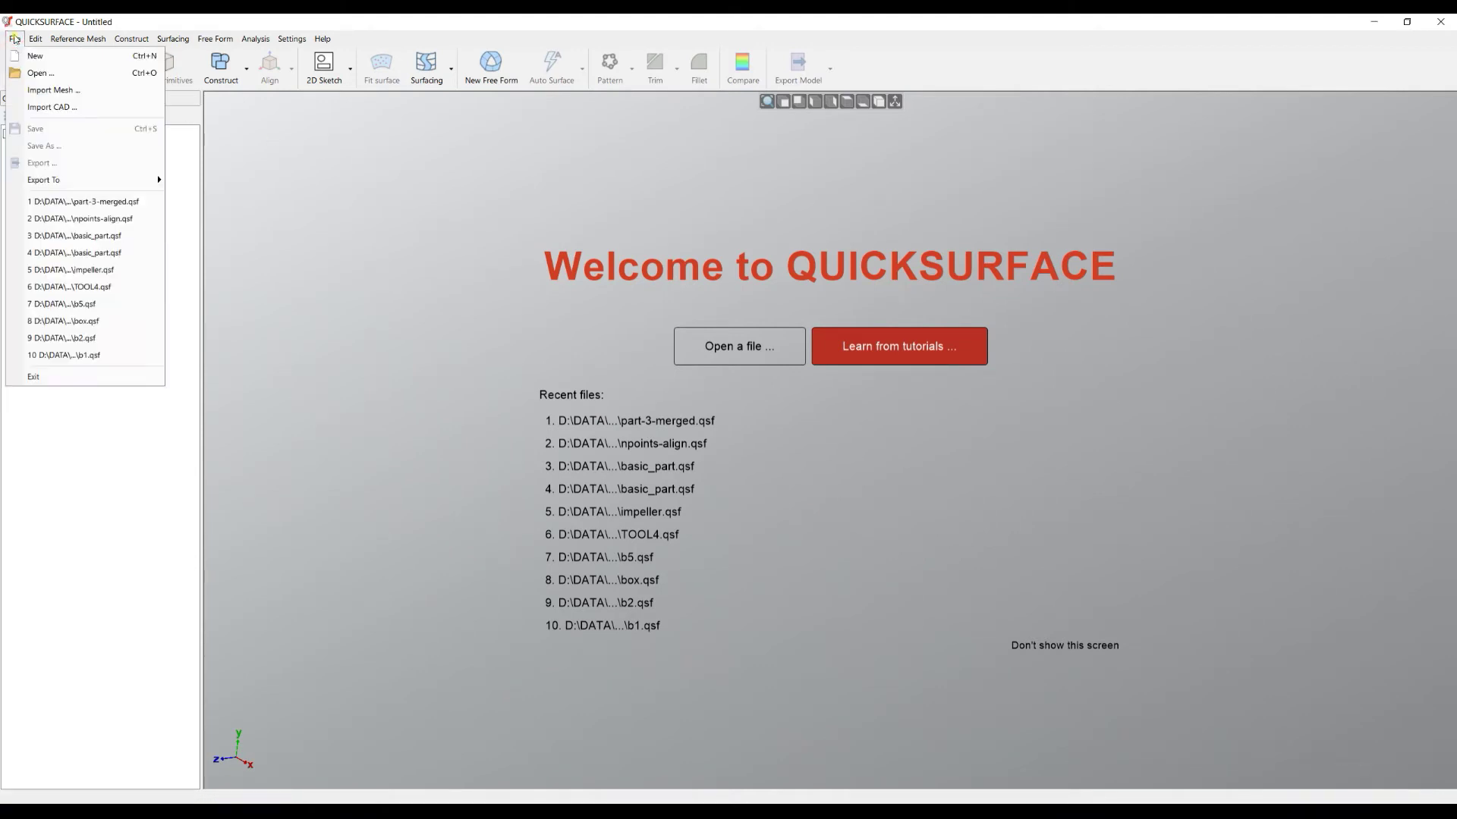
pyautogui.click(37, 74)
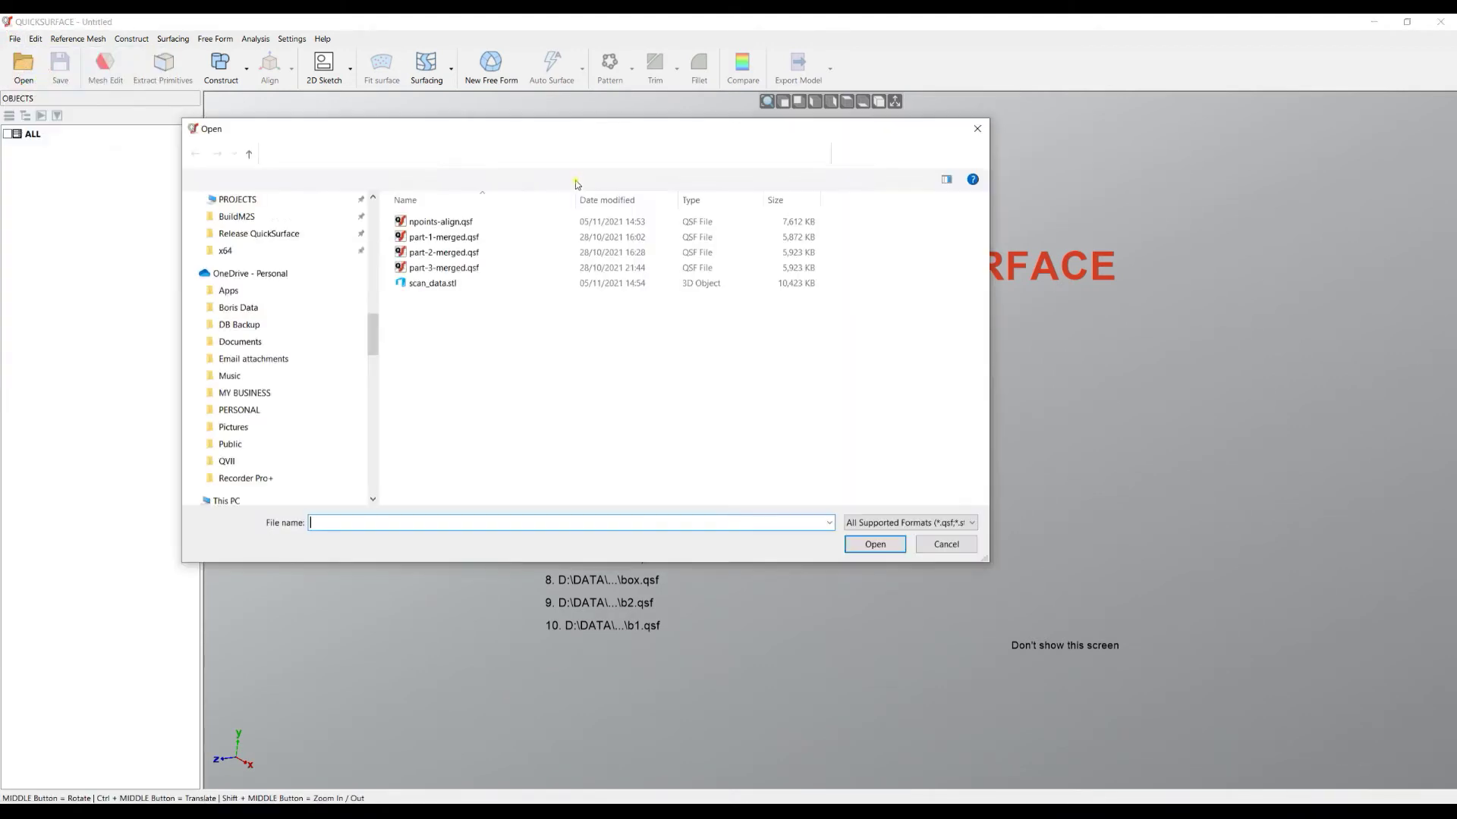
pyautogui.click(427, 285)
pyautogui.doubleClick(427, 286)
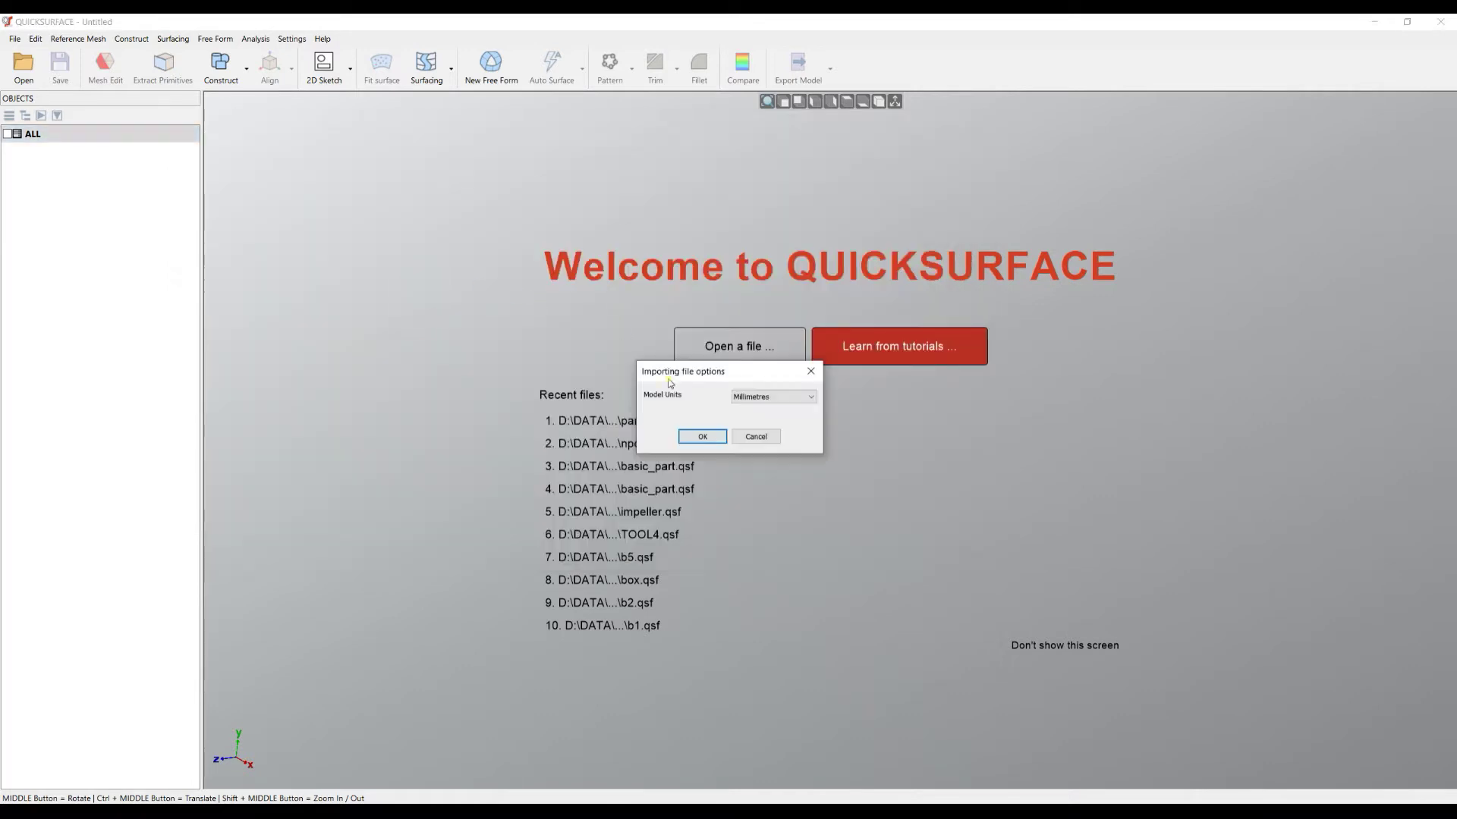
pyautogui.click(704, 433)
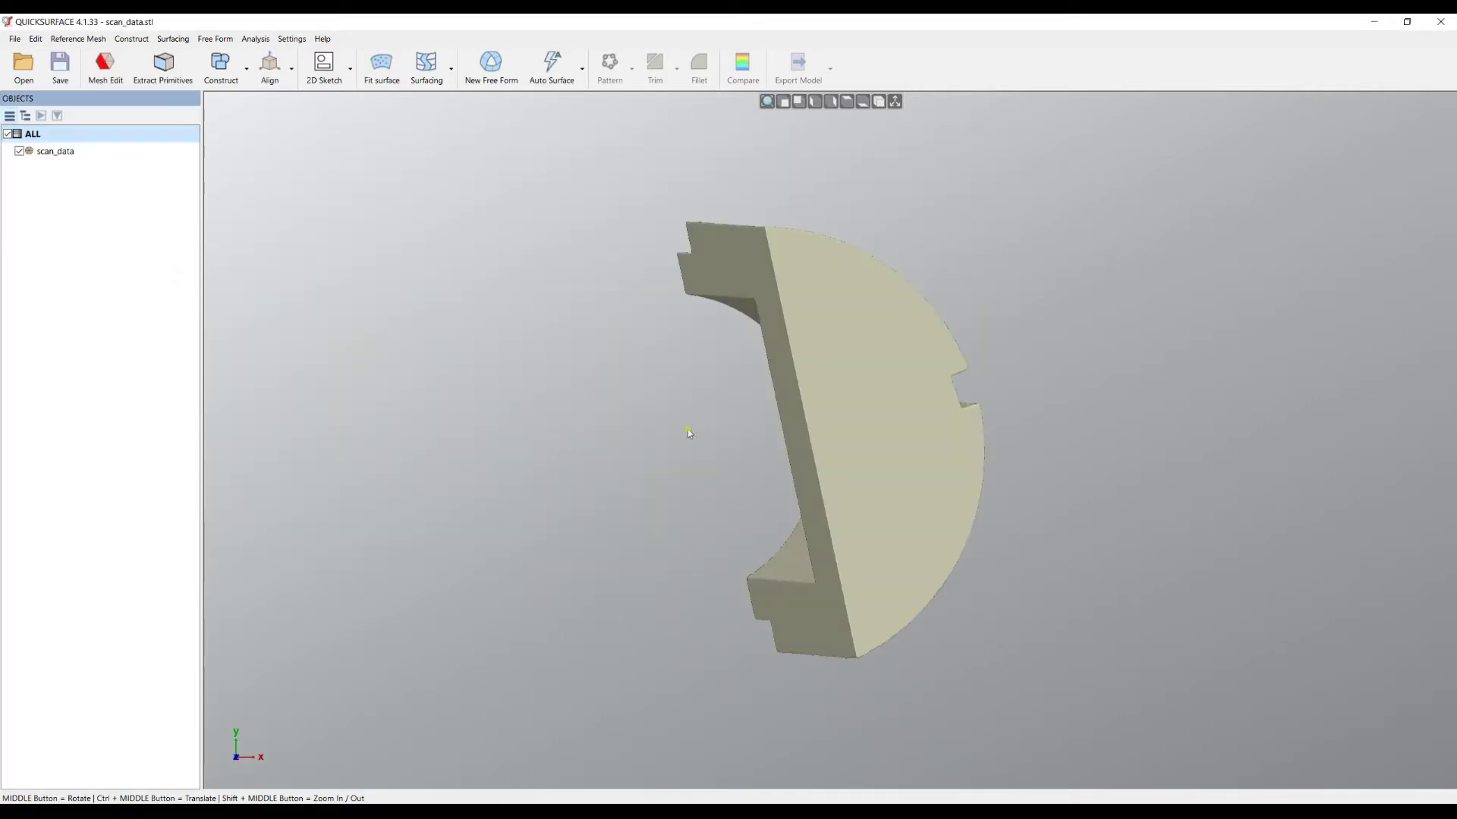
# Import the CAD model basic_part.stp into the session alongside the scan mesh.
pyautogui.moveTo(862, 423); pyautogui.dragTo(1024, 417, button='middle')
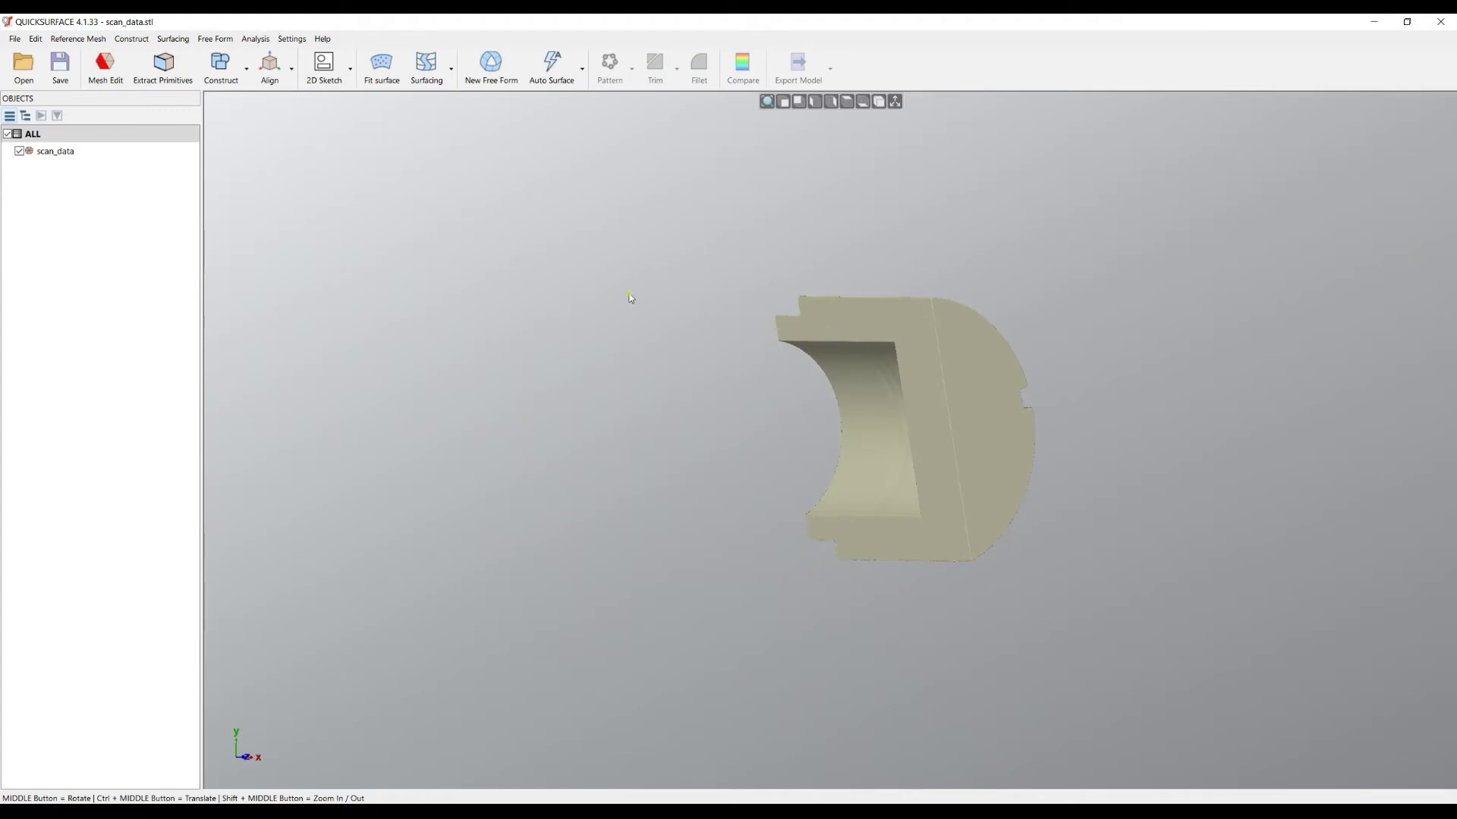
pyautogui.moveTo(869, 399); pyautogui.dragTo(1193, 426, button='middle')
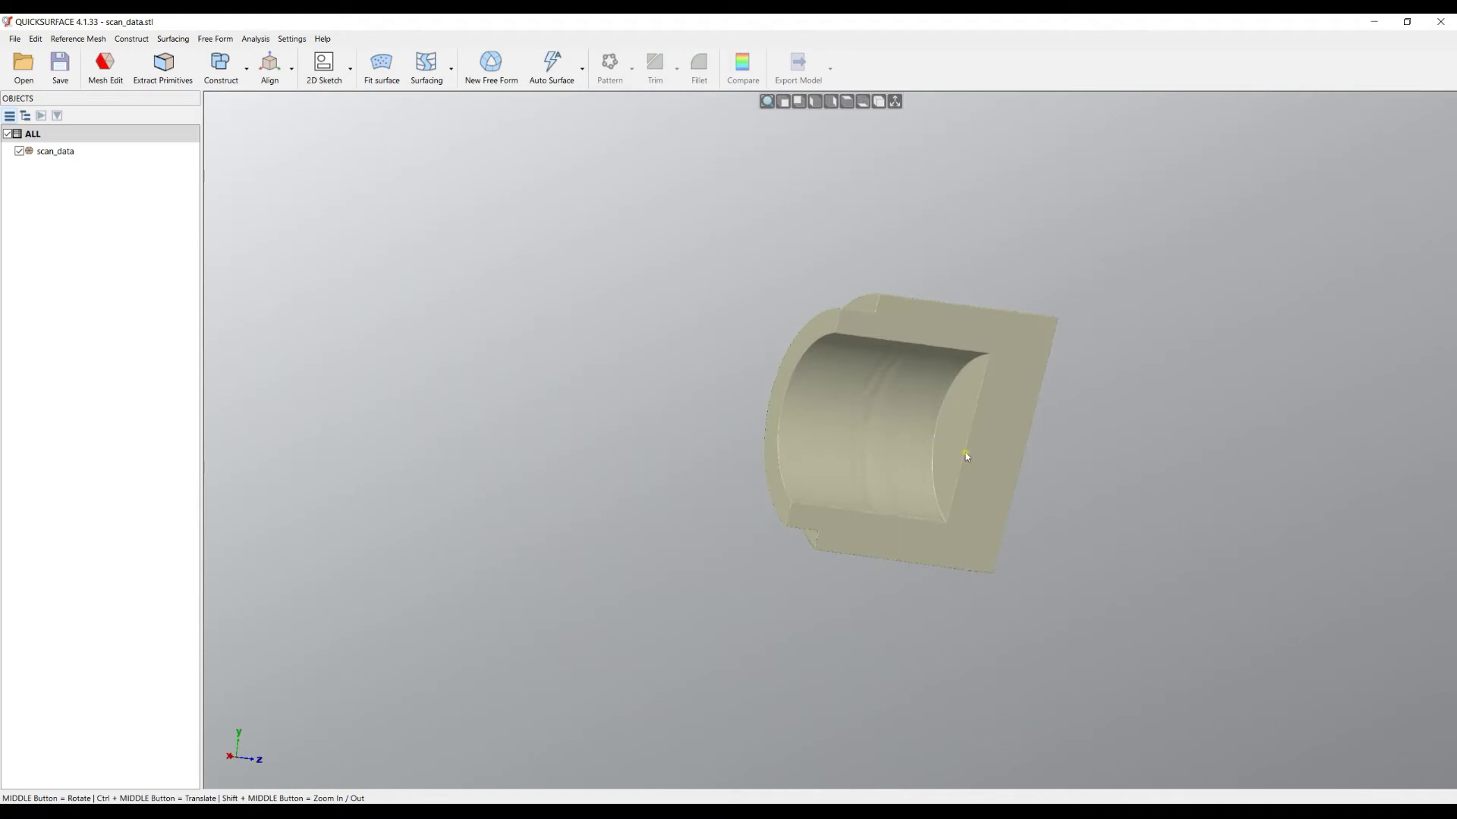
pyautogui.click(15, 39)
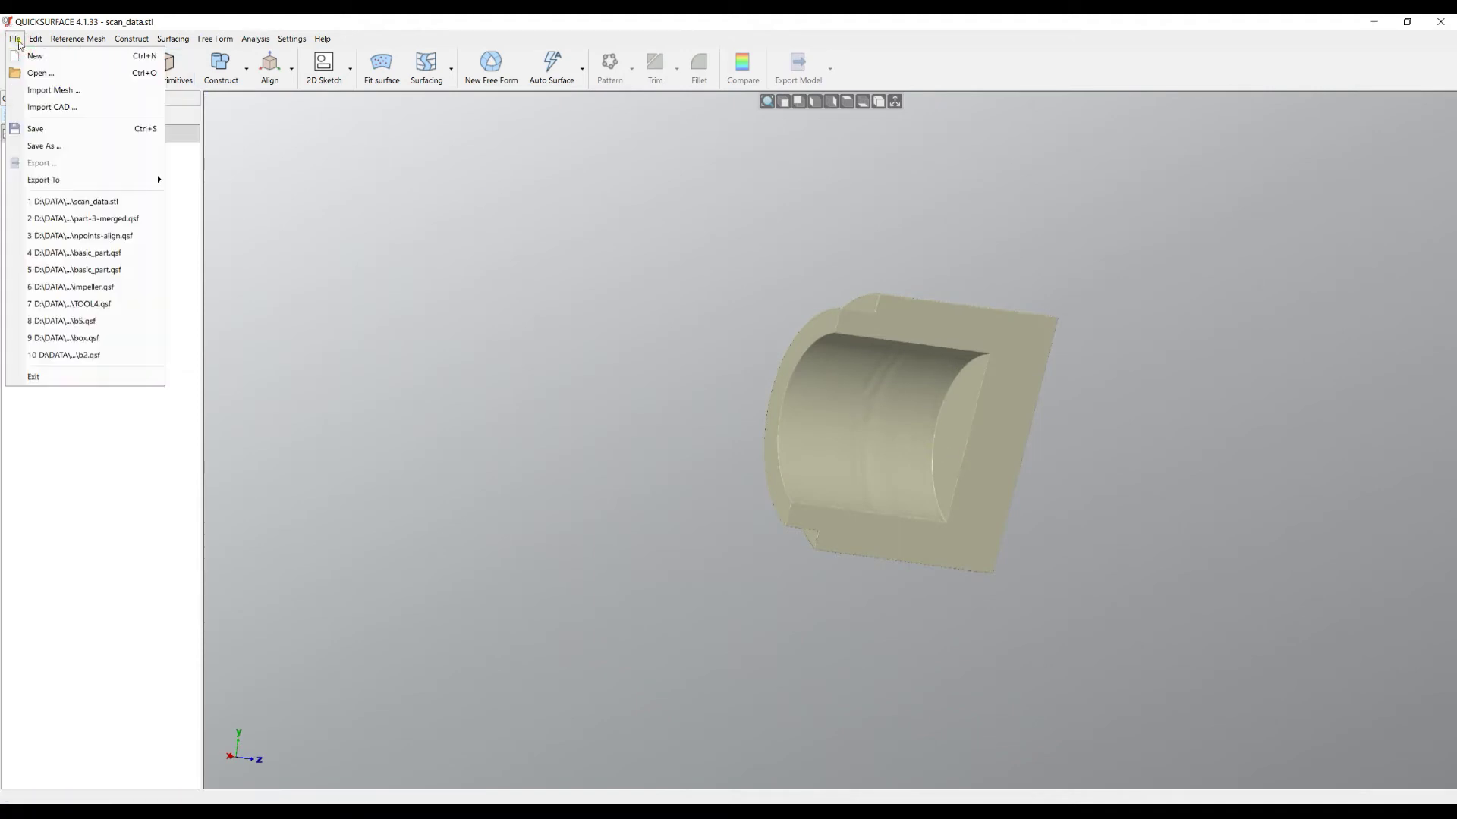
pyautogui.click(52, 107)
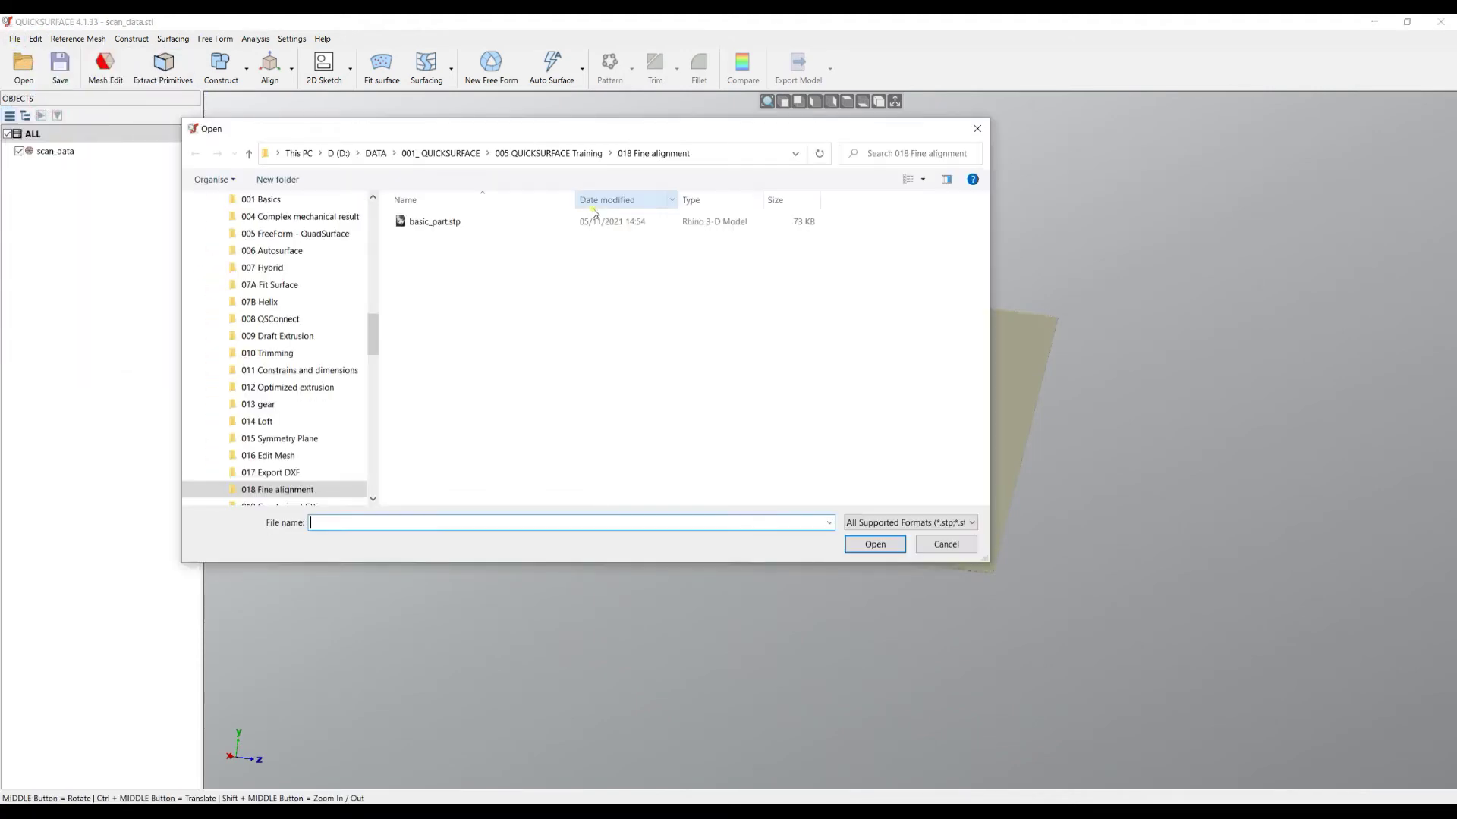
pyautogui.doubleClick(429, 222)
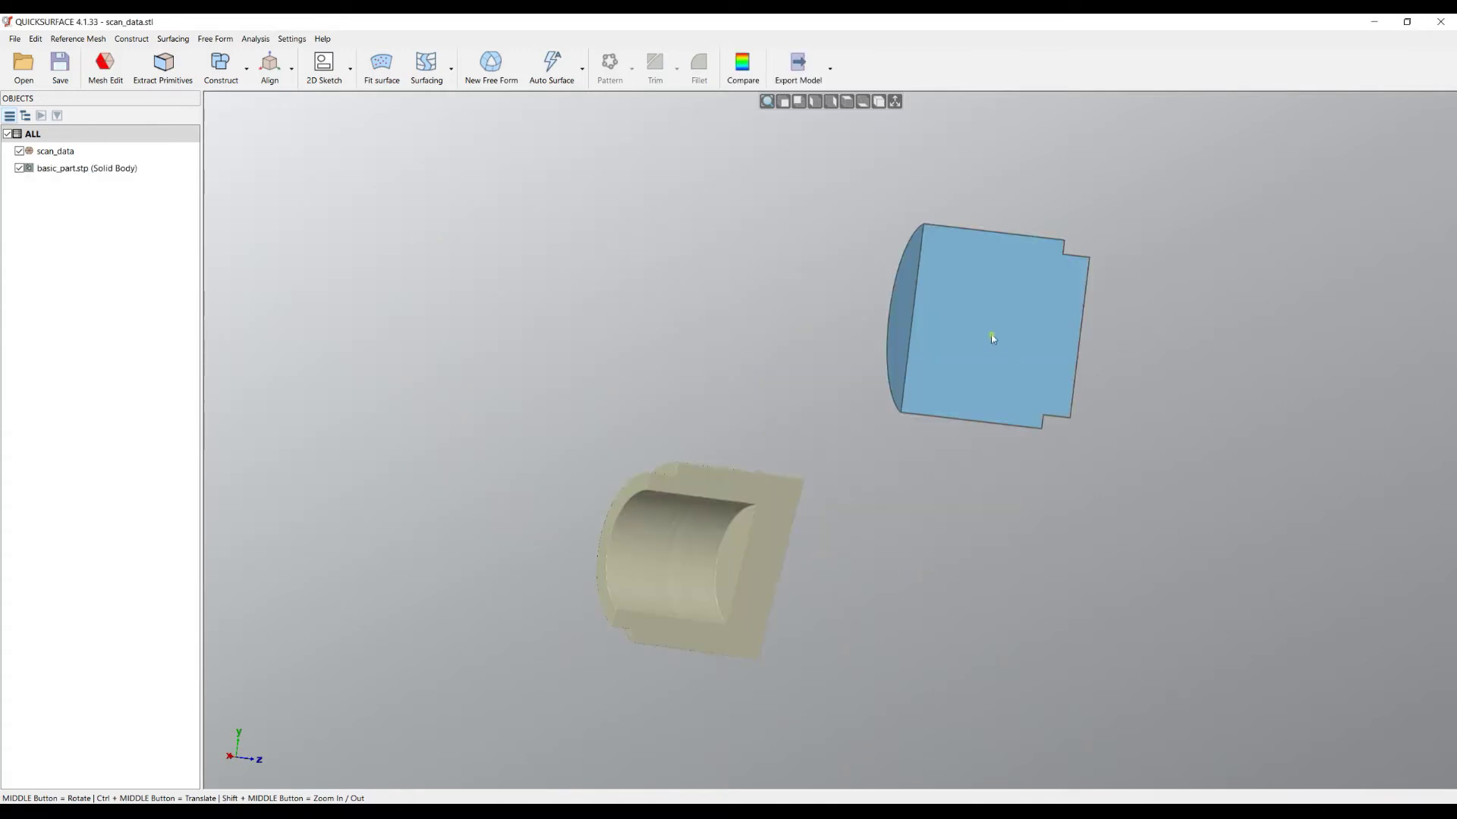
# Start Align Interactive on the scan_data mesh and rotate it about the X axis by roughly a quarter turn.
pyautogui.moveTo(992, 338); pyautogui.dragTo(927, 275, button='middle')
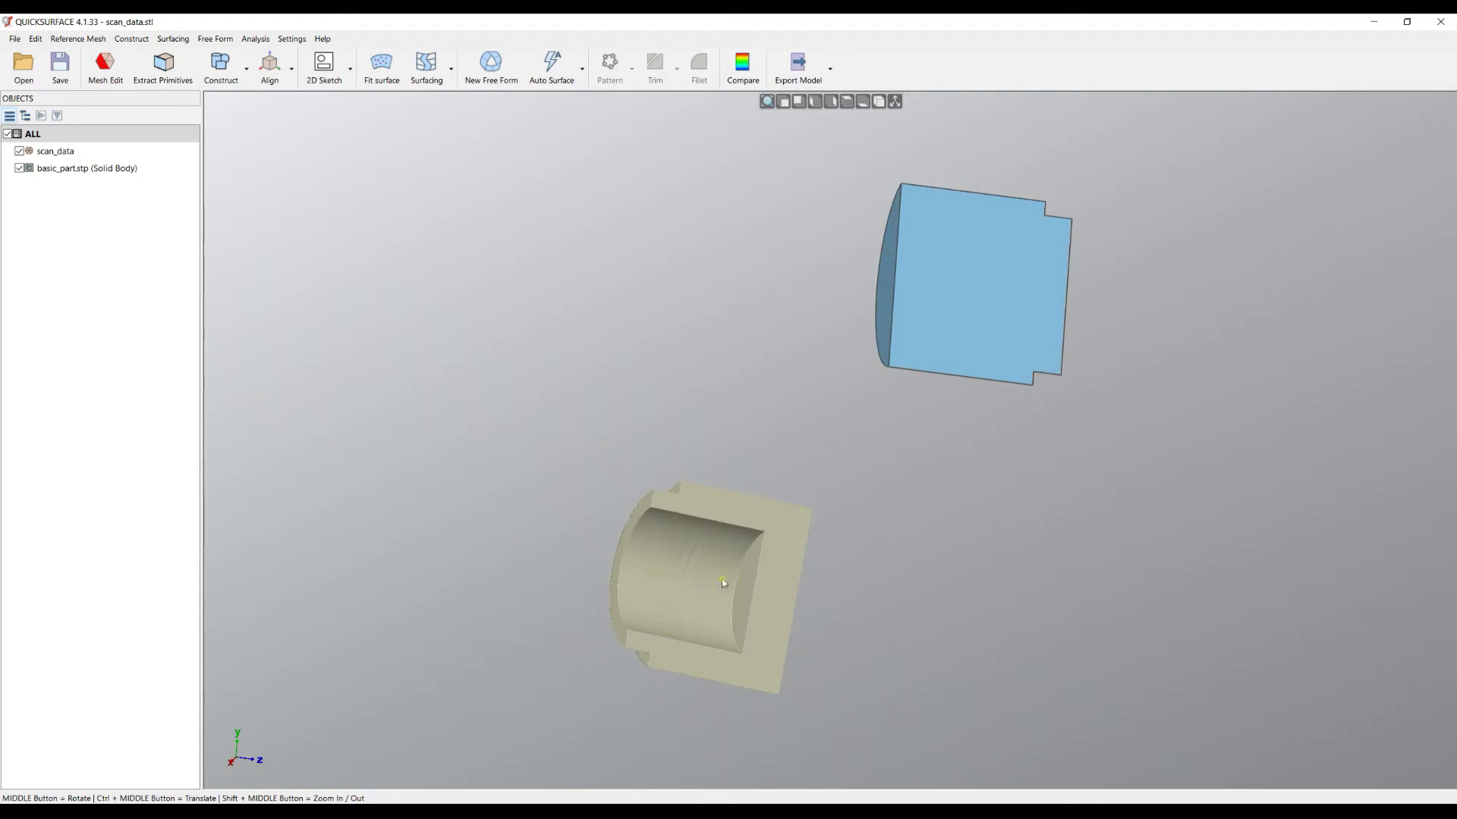
pyautogui.moveTo(726, 574); pyautogui.dragTo(938, 443, button='middle')
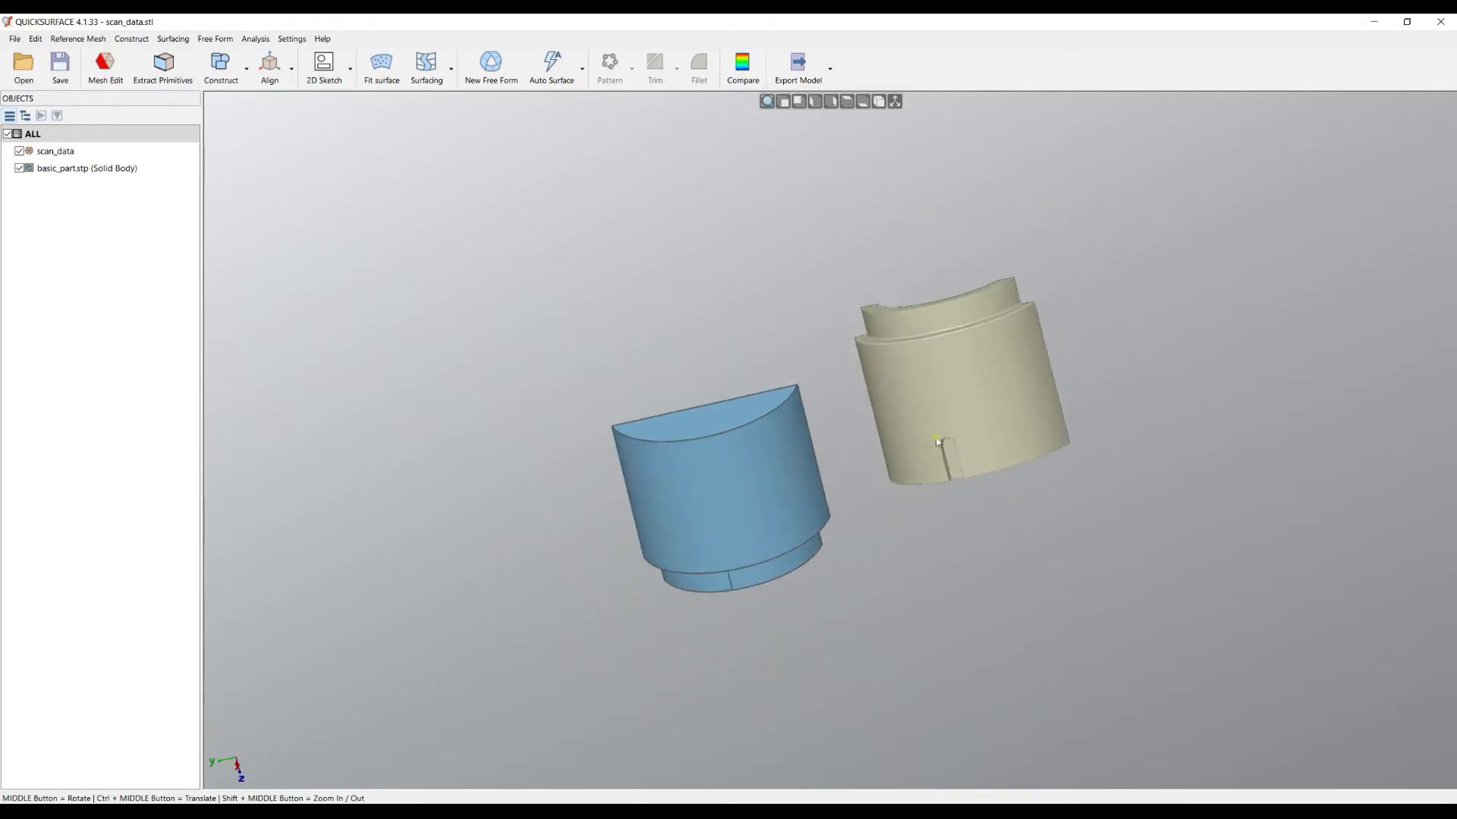
pyautogui.scroll(2, 966, 459)
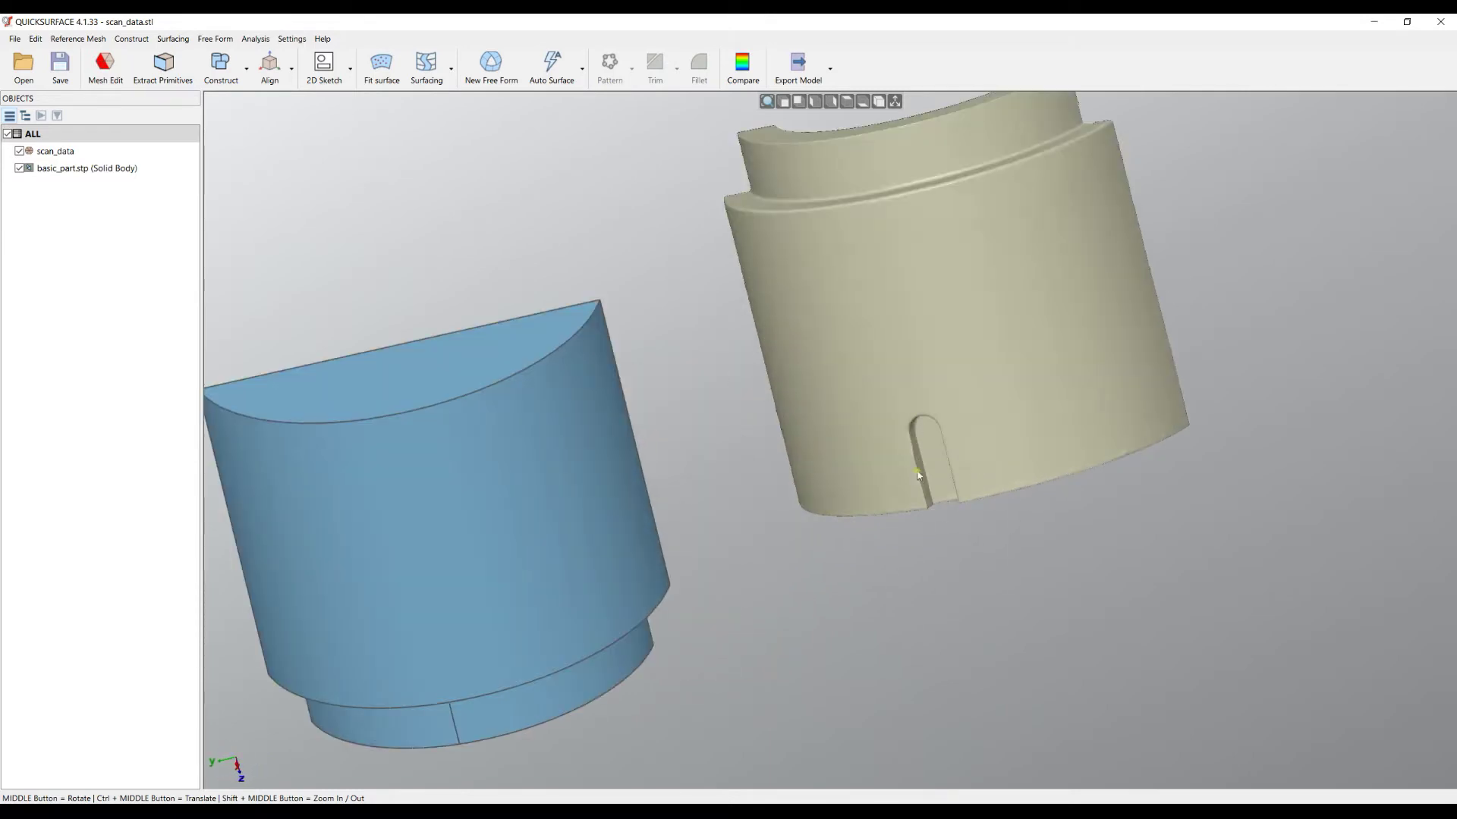
pyautogui.scroll(-2, 863, 477)
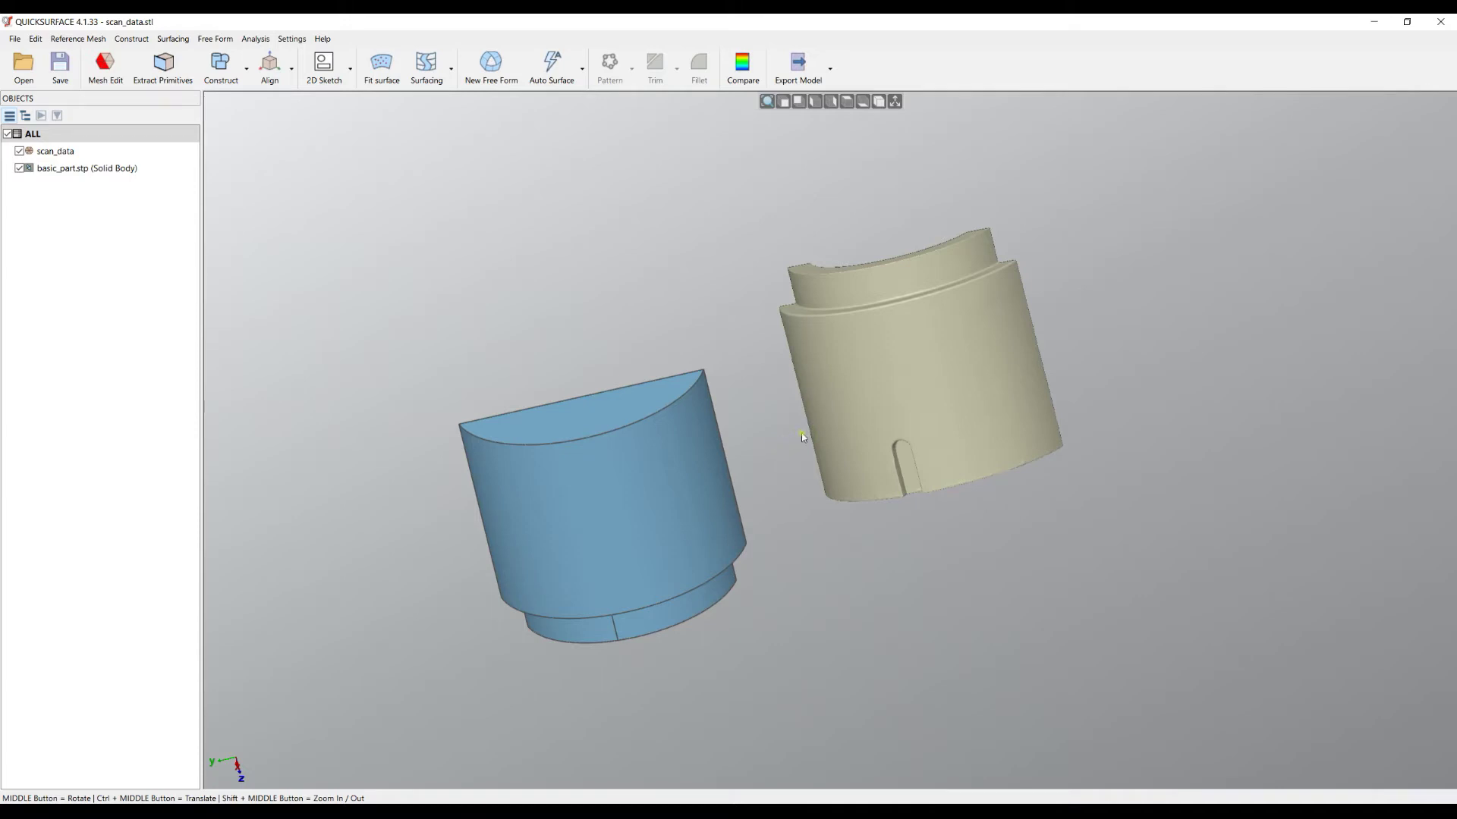
pyautogui.click(908, 367)
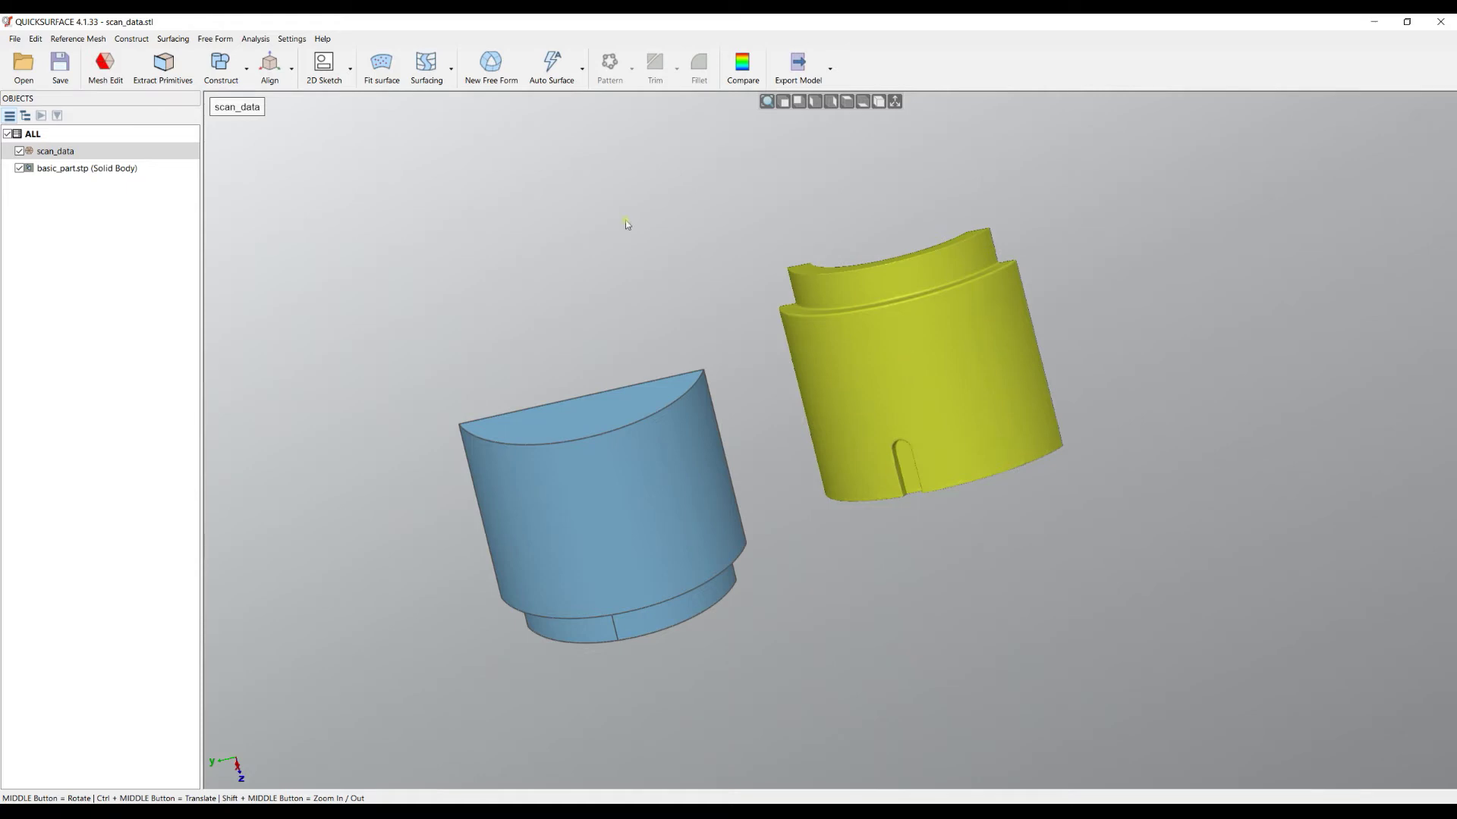
pyautogui.click(272, 73)
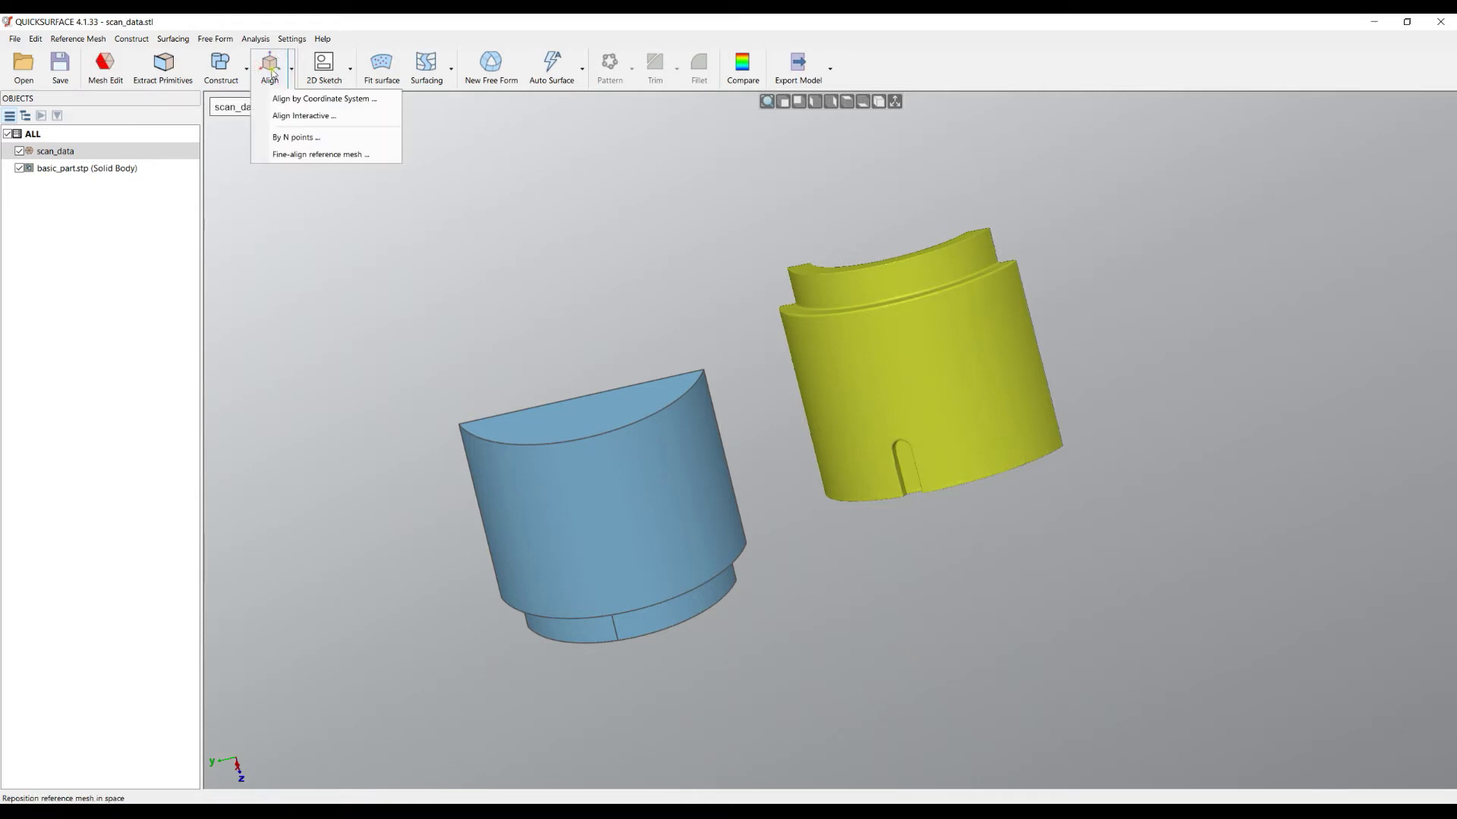
pyautogui.click(293, 117)
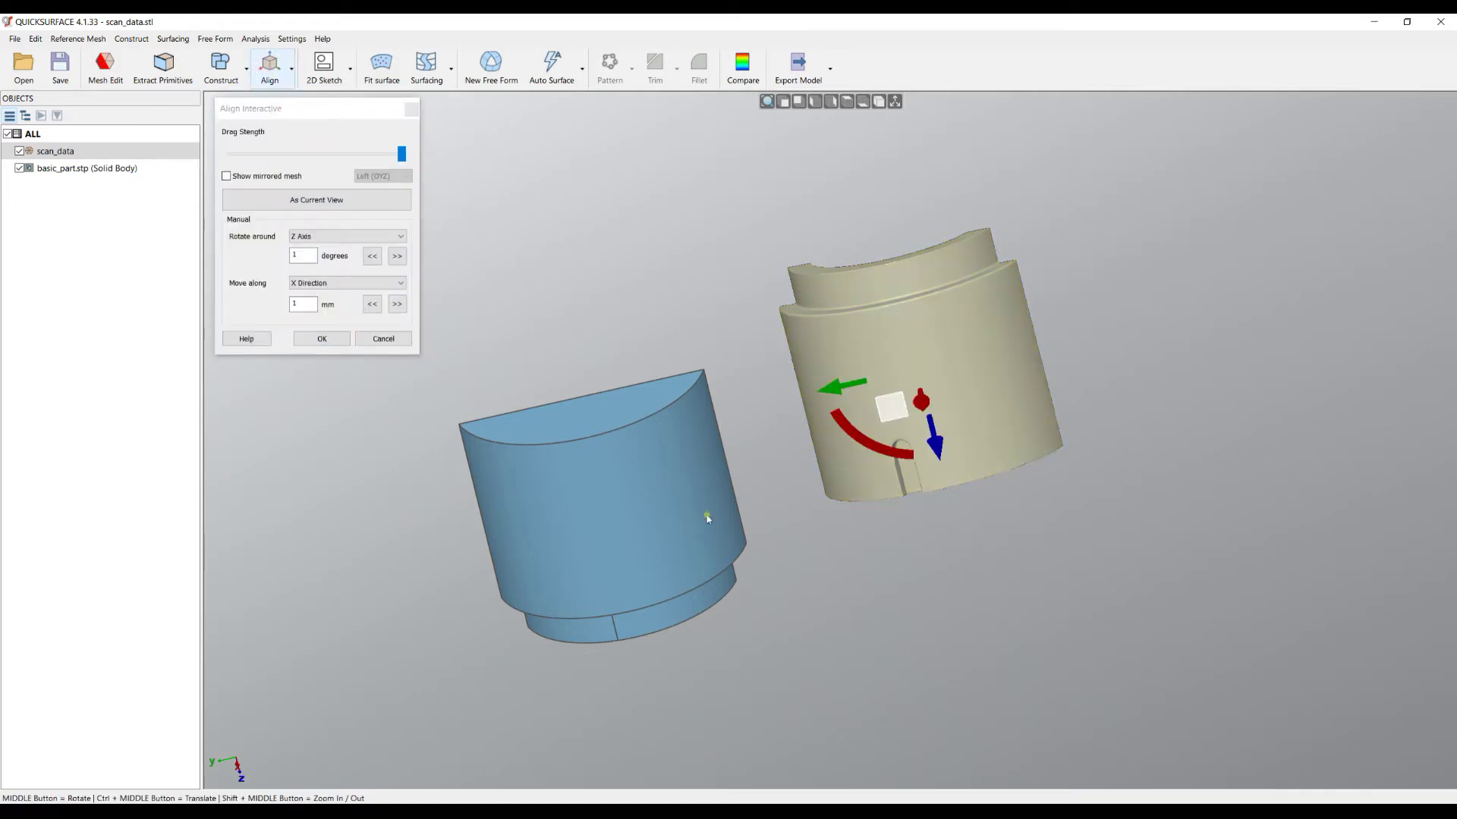
pyautogui.moveTo(707, 518); pyautogui.dragTo(892, 396, button='middle')
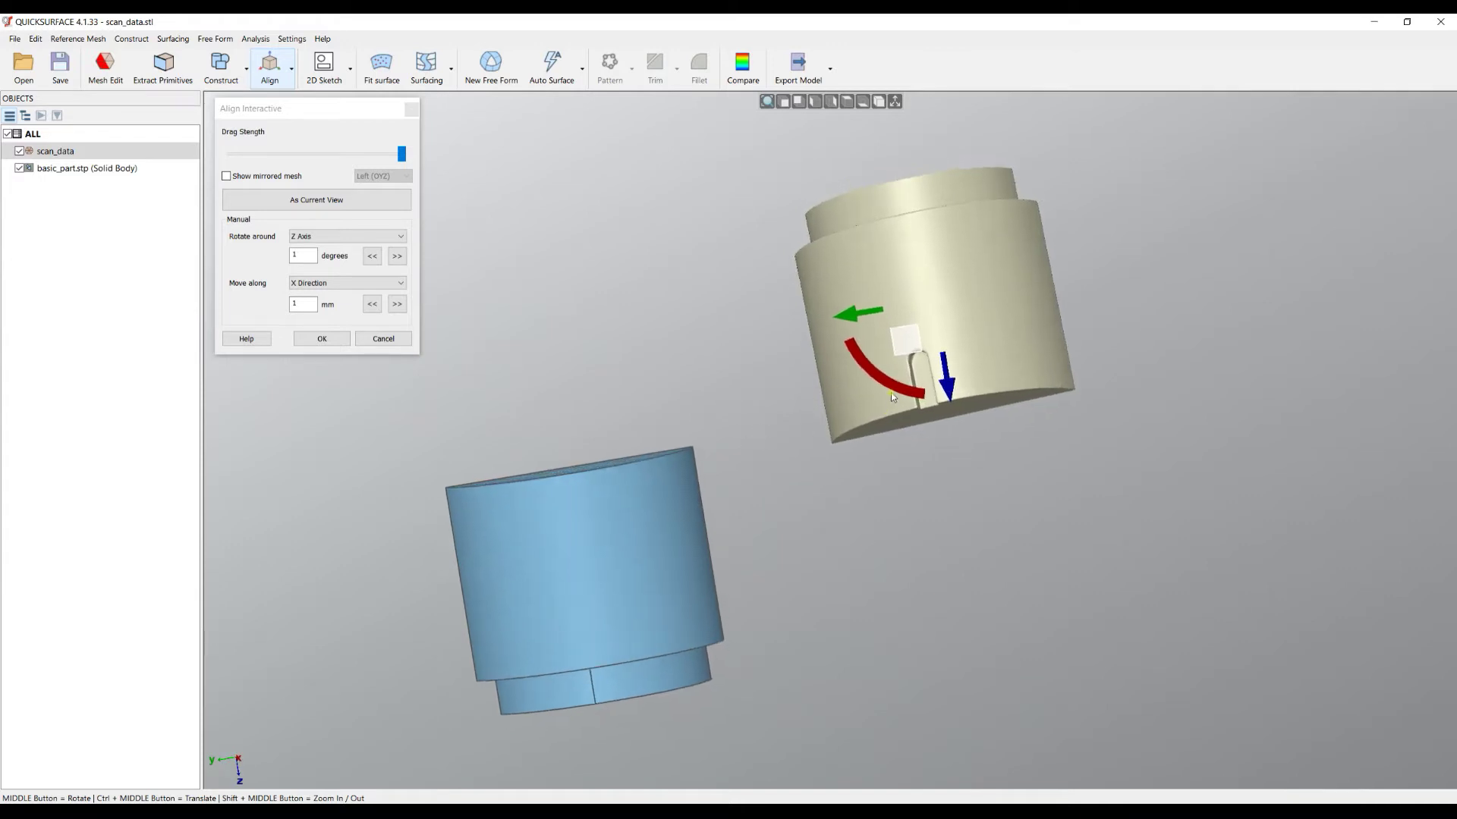
pyautogui.moveTo(892, 397); pyautogui.dragTo(787, 250)
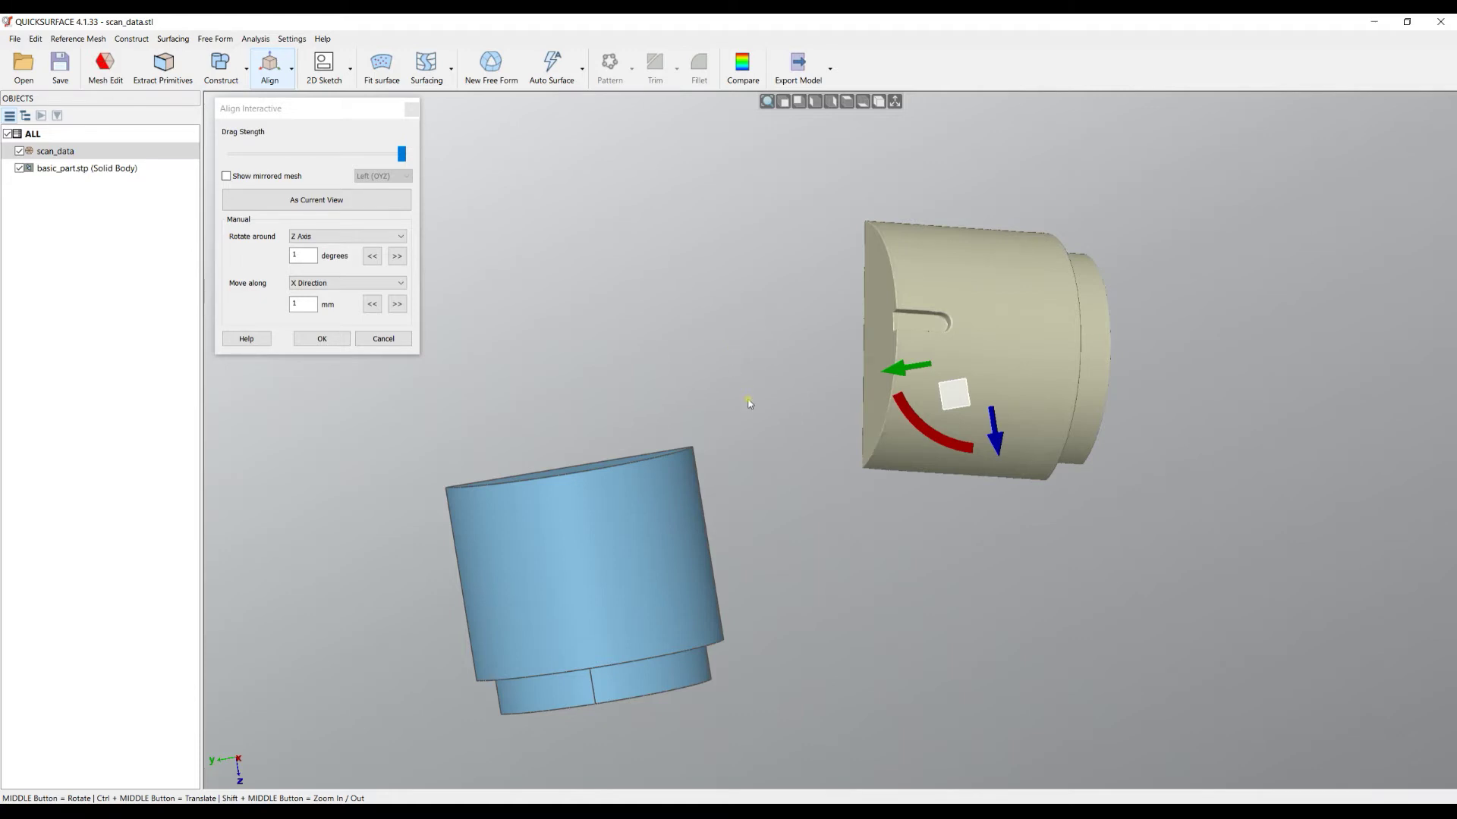
pyautogui.moveTo(734, 452); pyautogui.dragTo(796, 419, button='middle')
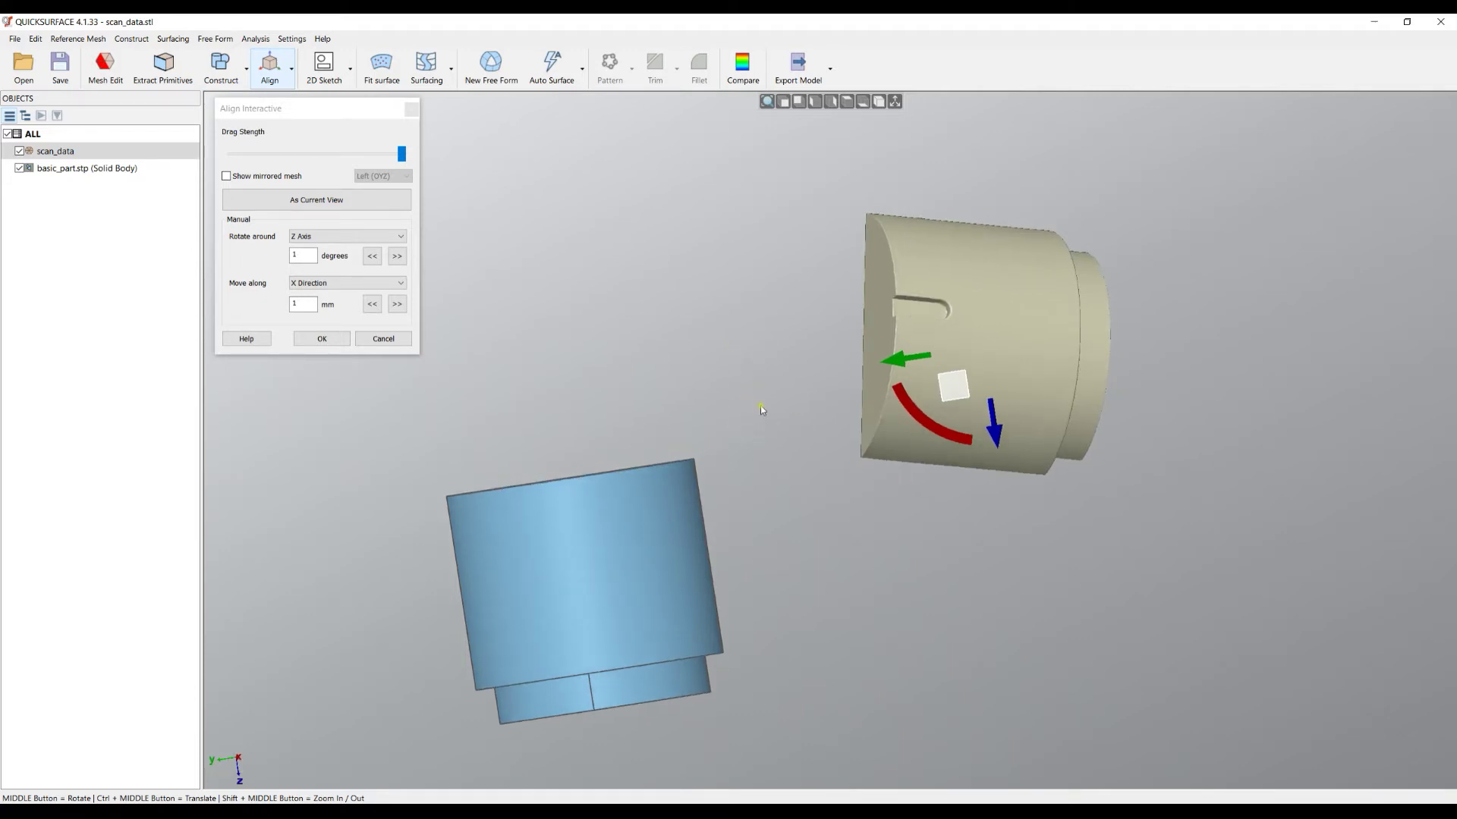
# View the scan mesh squarely onto its stepped half-round end and reorient it with As Current View to match the CAD part's end view.
pyautogui.press('1')
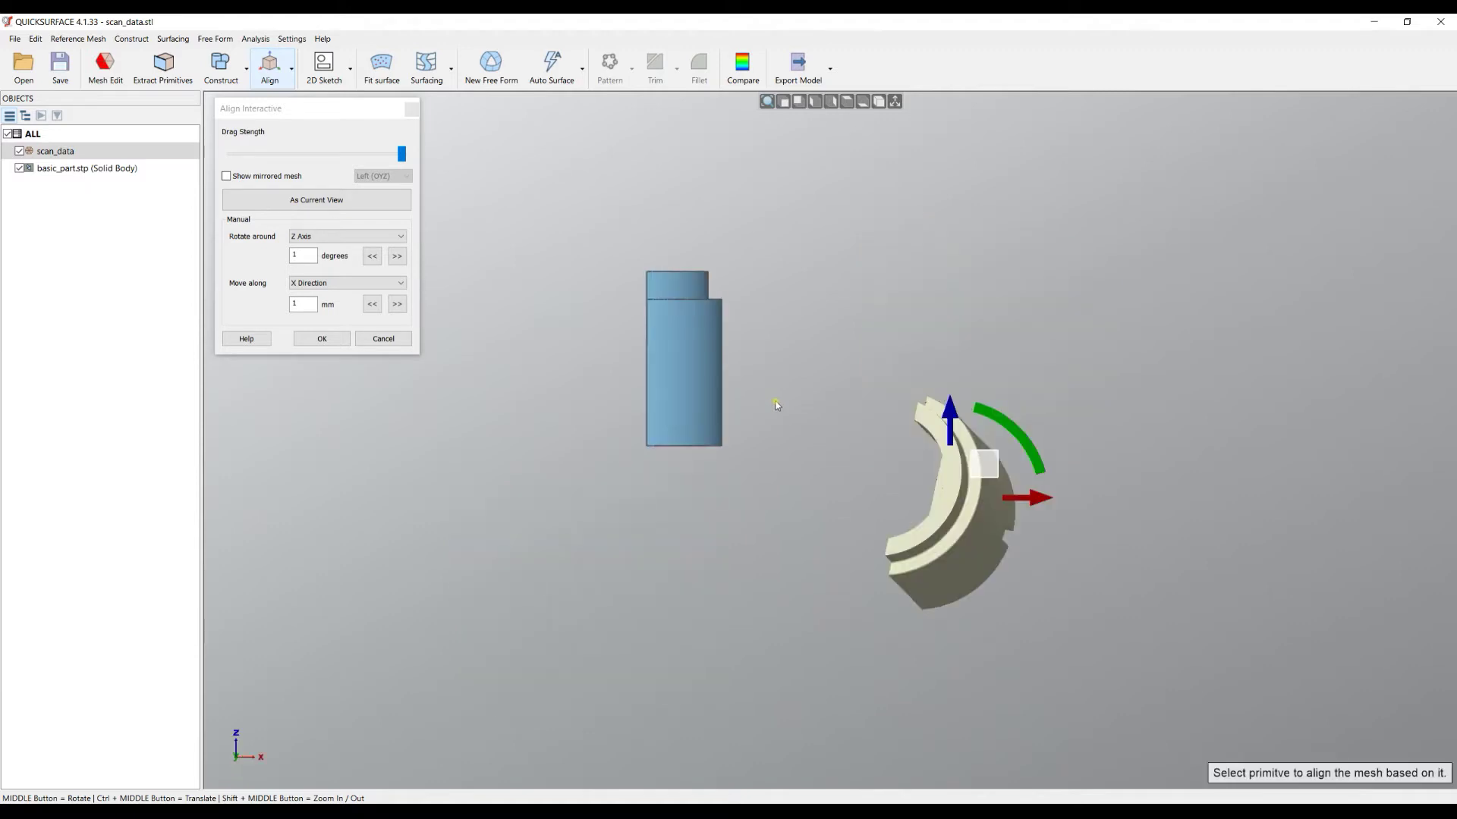
pyautogui.click(772, 408)
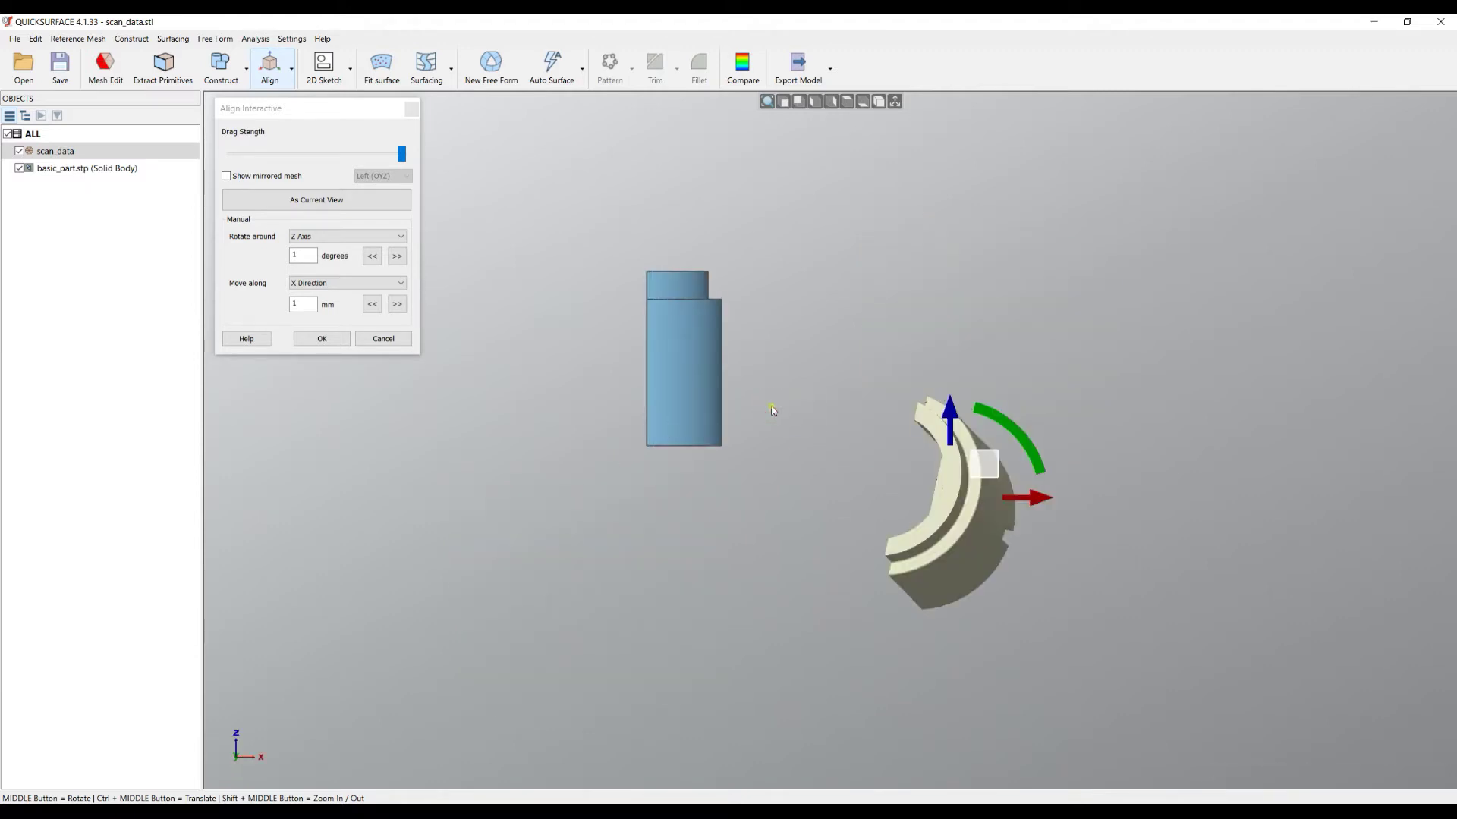
pyautogui.press('5')
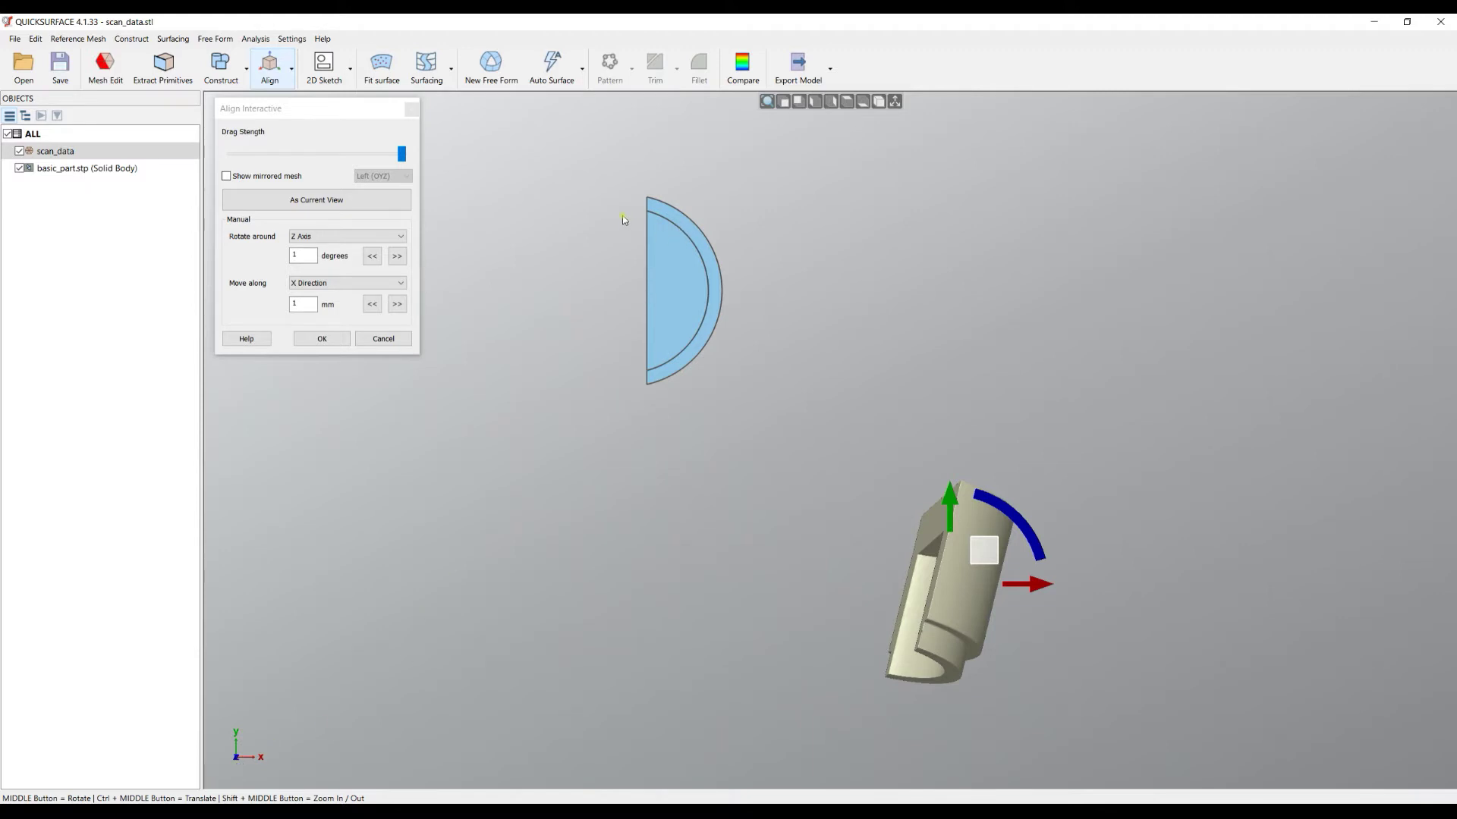
pyautogui.scroll(3, 637, 235)
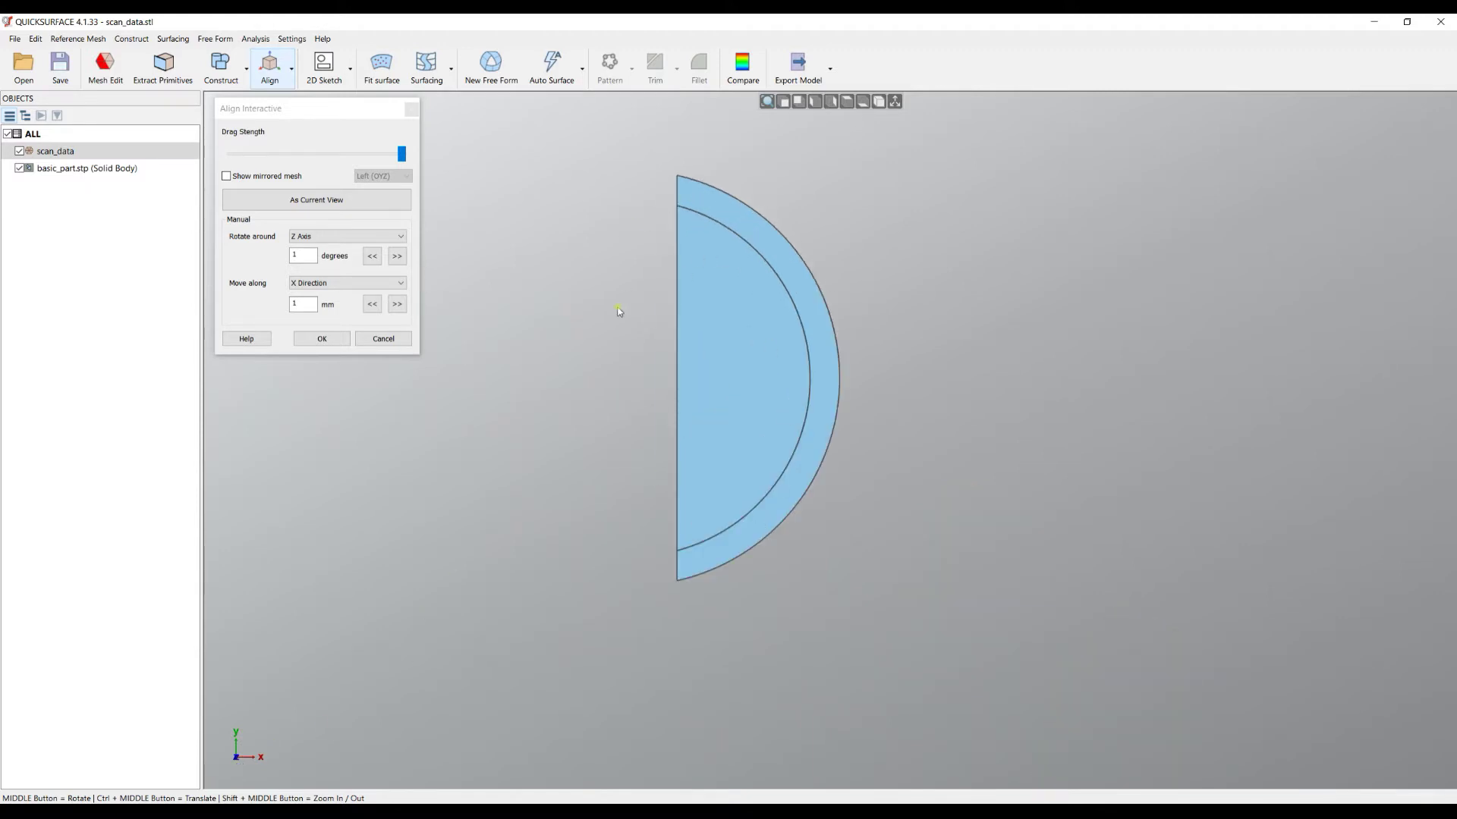
pyautogui.scroll(-4, 612, 332)
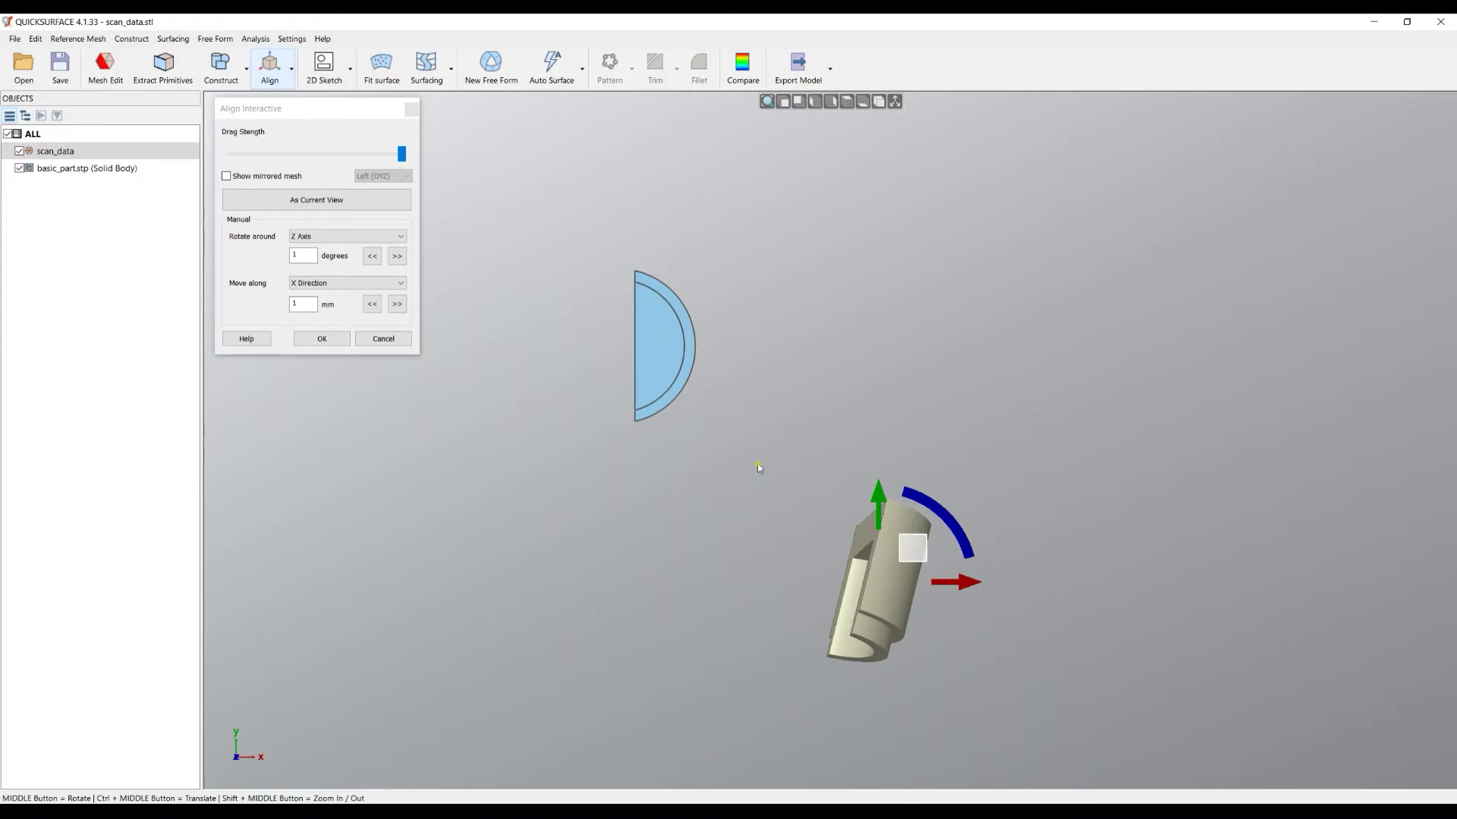
pyautogui.moveTo(769, 475); pyautogui.dragTo(1028, 316, button='middle')
pyautogui.scroll(4, 947, 582)
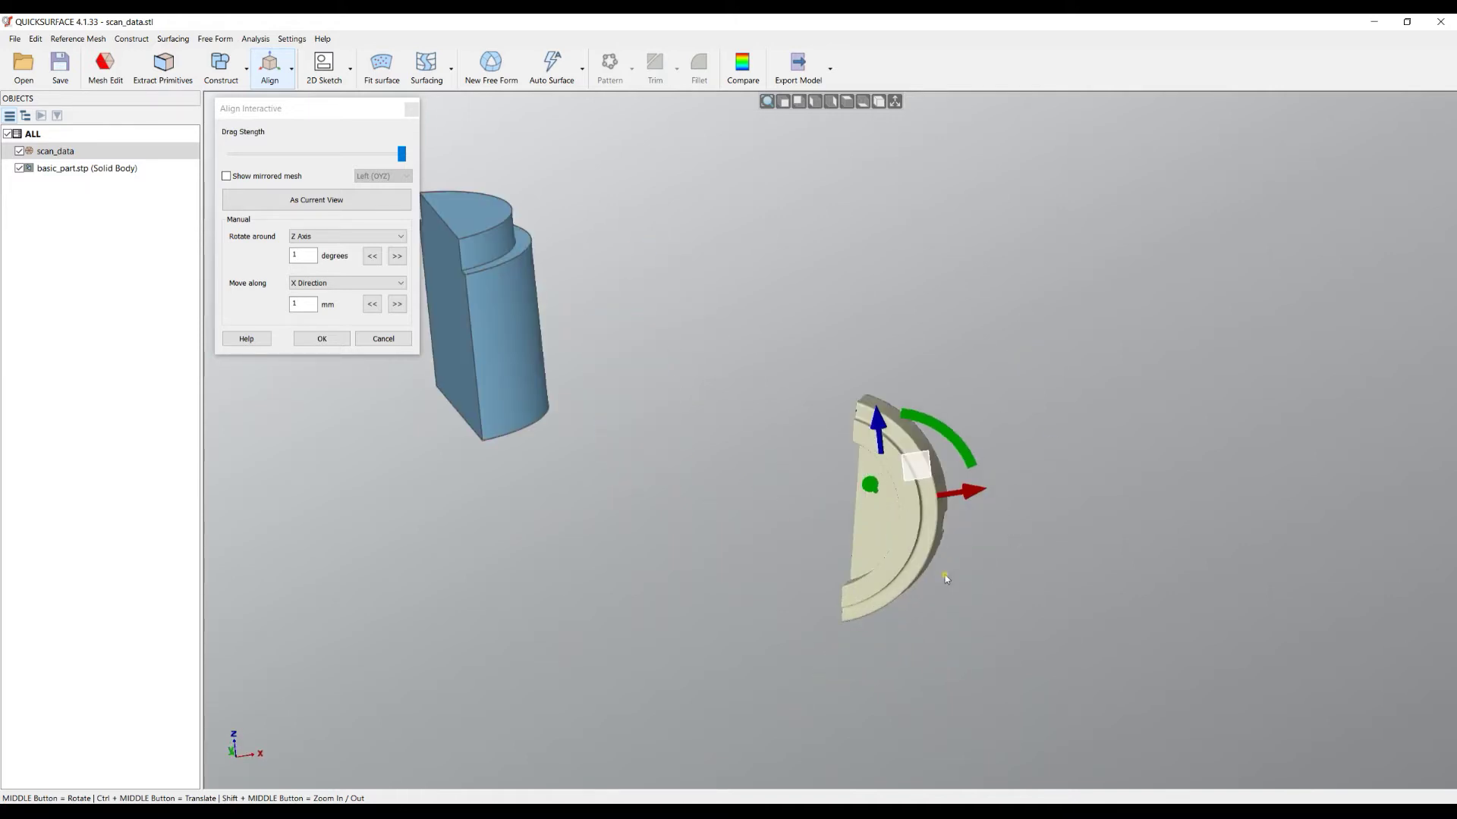
pyautogui.scroll(2, 1149, 579)
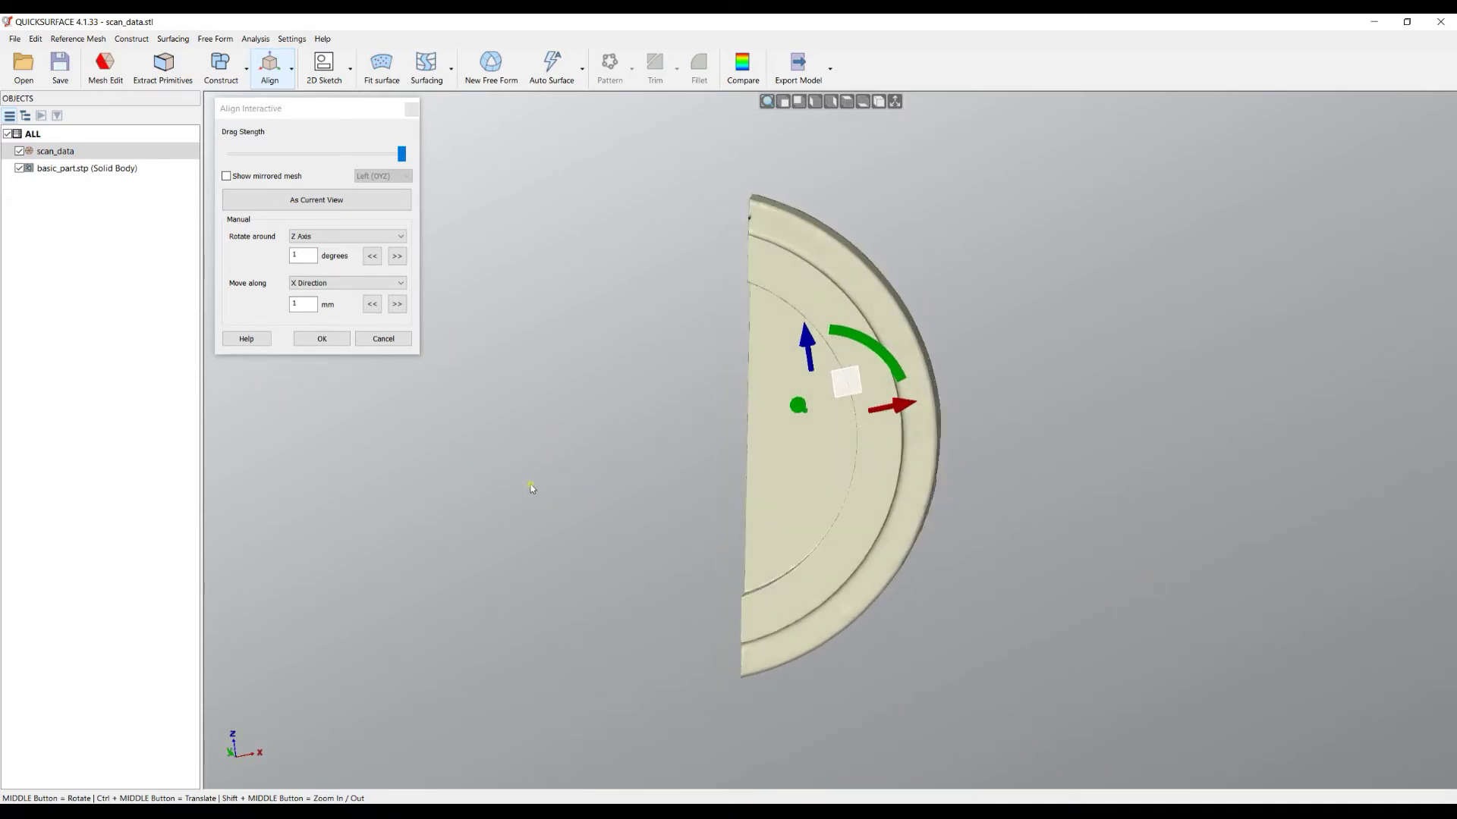
pyautogui.click(310, 201)
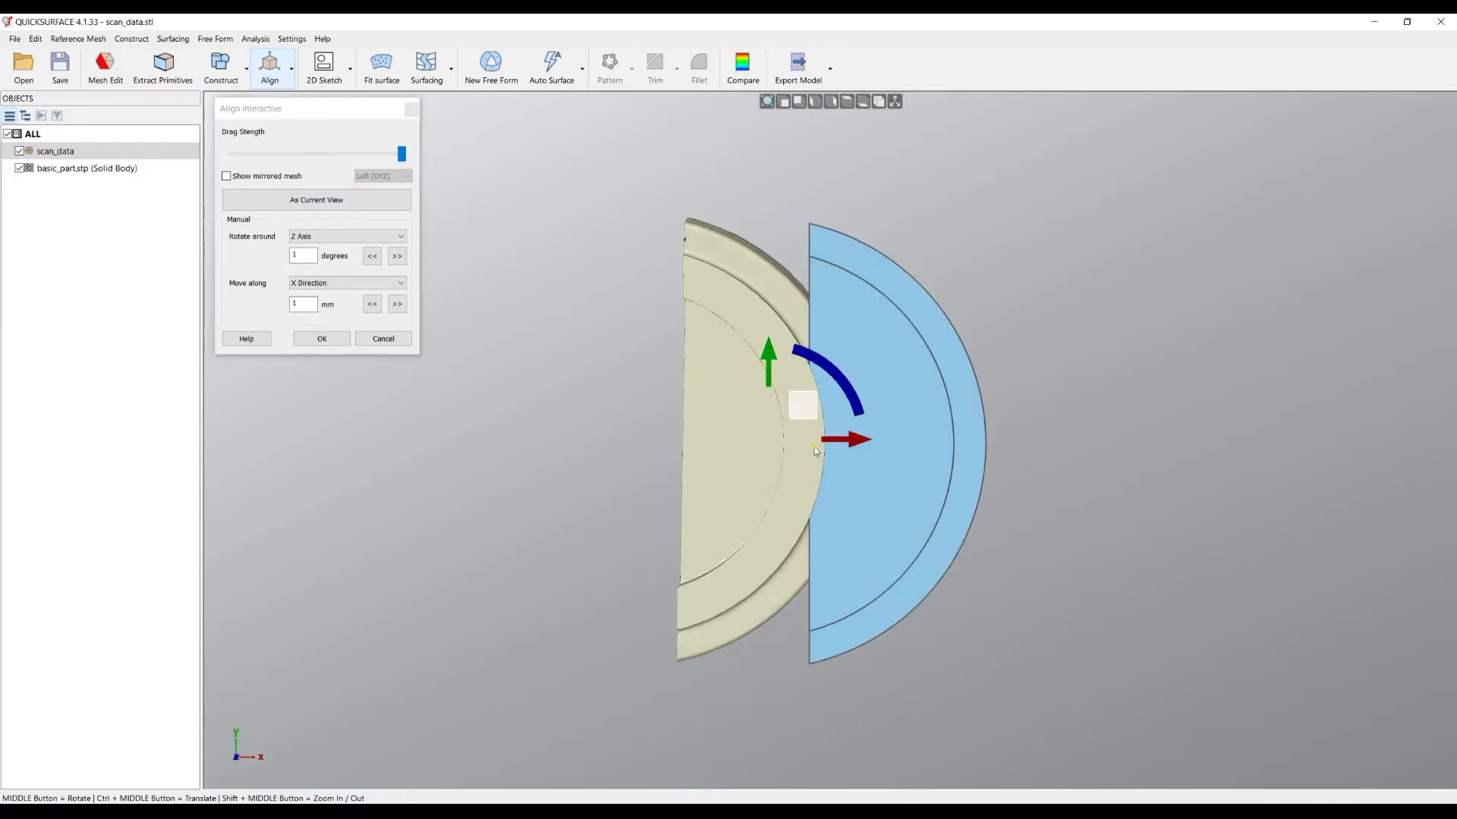
# Move the scan mesh clear of the CAD solid so both stand side by side, and accept the interactive alignment.
pyautogui.moveTo(800, 404); pyautogui.dragTo(1162, 412)
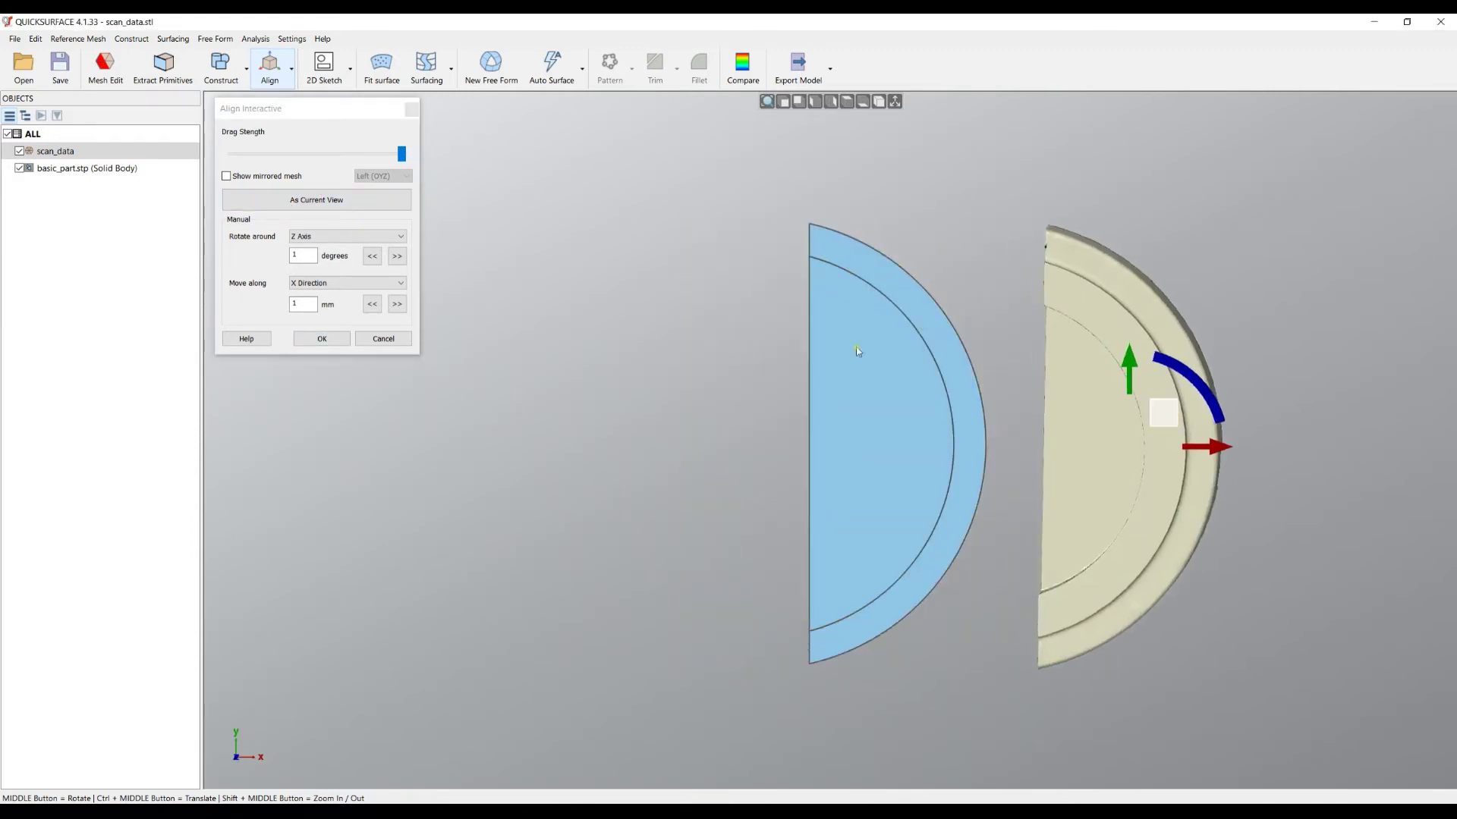
pyautogui.scroll(-3, 569, 408)
pyautogui.moveTo(660, 585); pyautogui.dragTo(574, 324, button='middle')
pyautogui.moveTo(667, 602); pyautogui.dragTo(852, 503, button='middle')
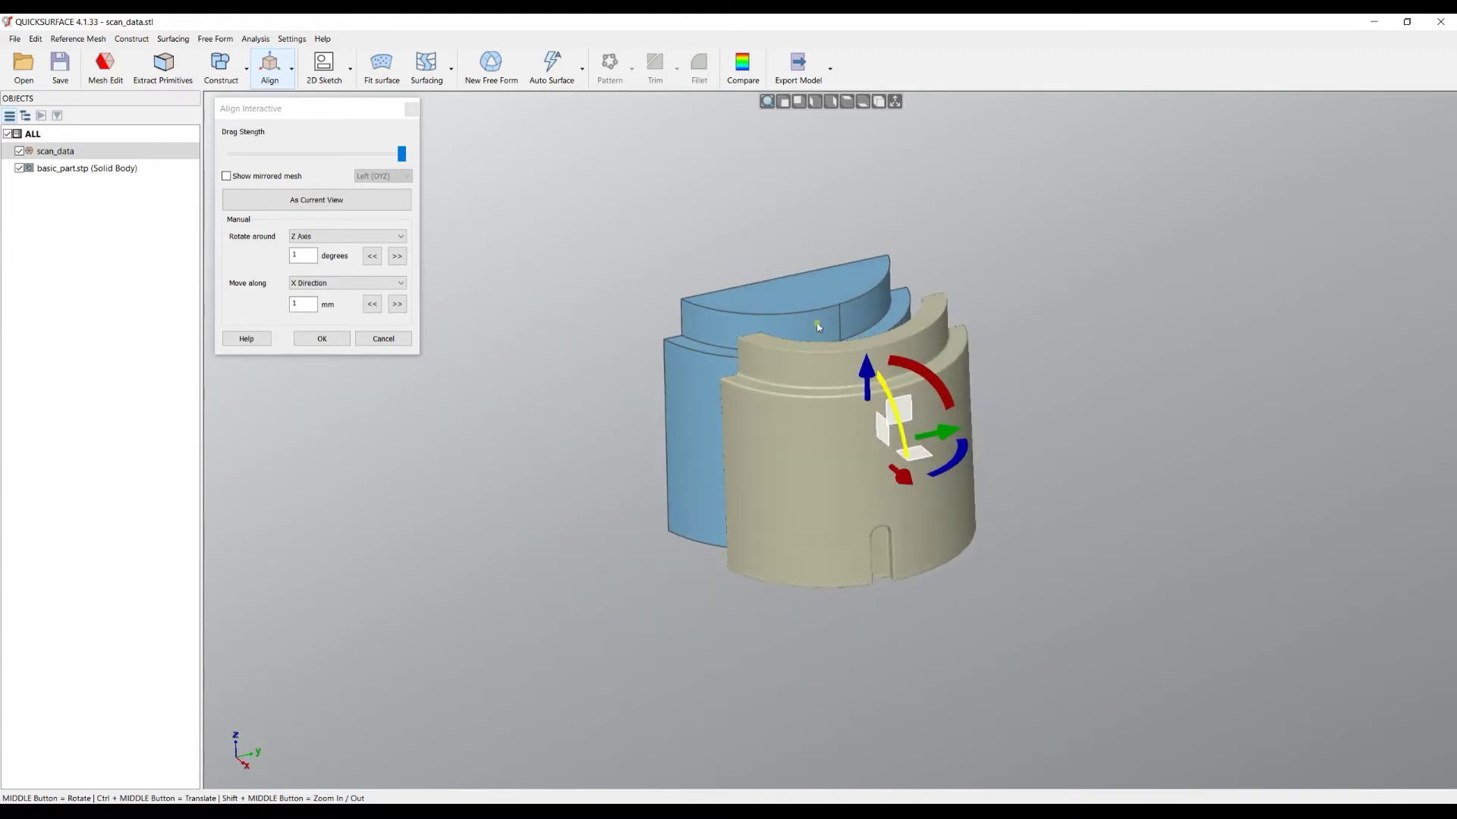
pyautogui.moveTo(907, 412); pyautogui.dragTo(1182, 388)
pyautogui.moveTo(839, 585); pyautogui.dragTo(913, 608, button='middle')
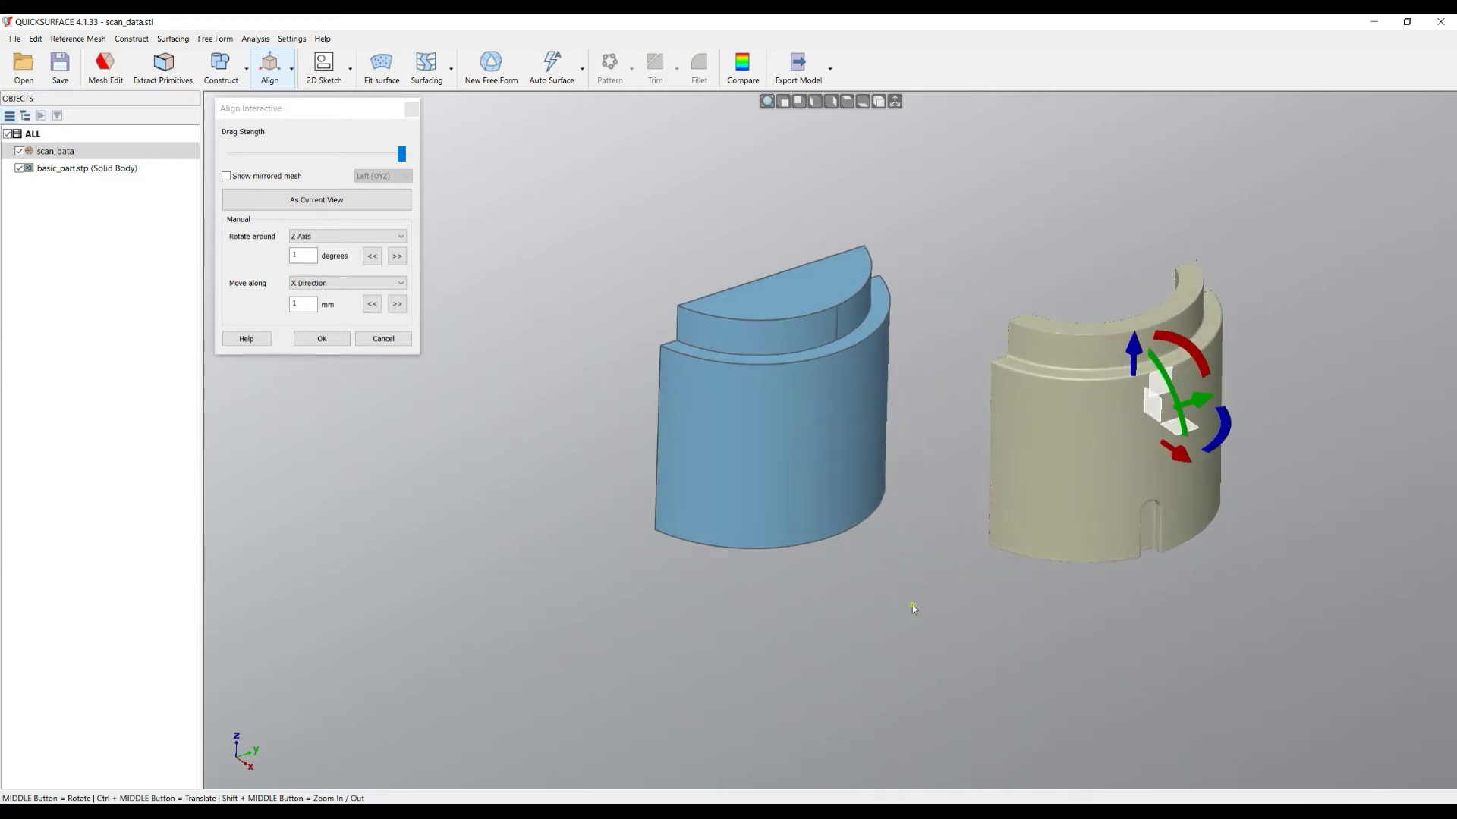
pyautogui.click(314, 339)
# Start N Points Alignment and place three points on the CAD solid's flat-side edge: upper step corner, bottom corner and shoulder corner.
pyautogui.scroll(2, 1300, 435)
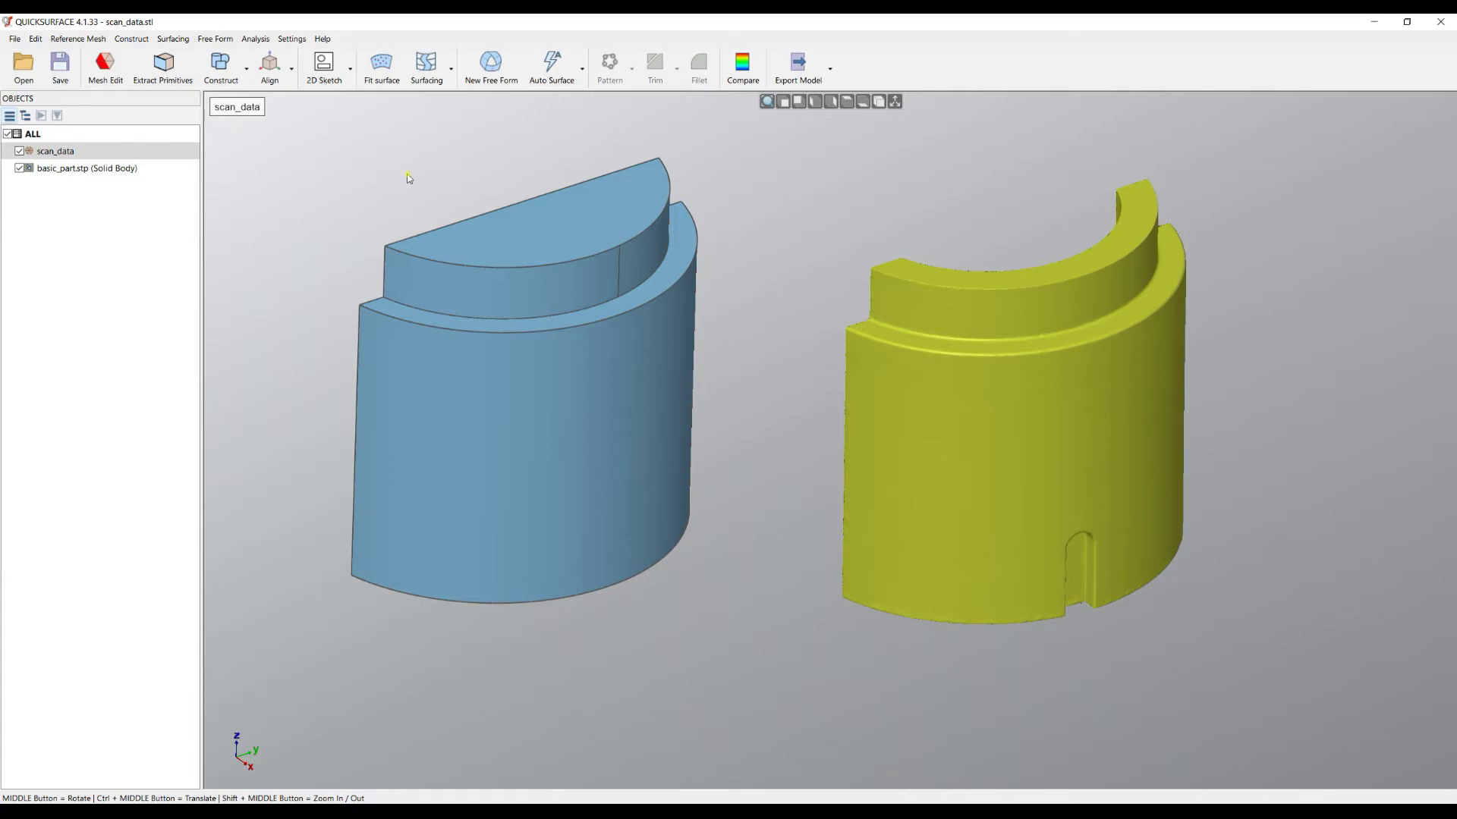
pyautogui.click(270, 66)
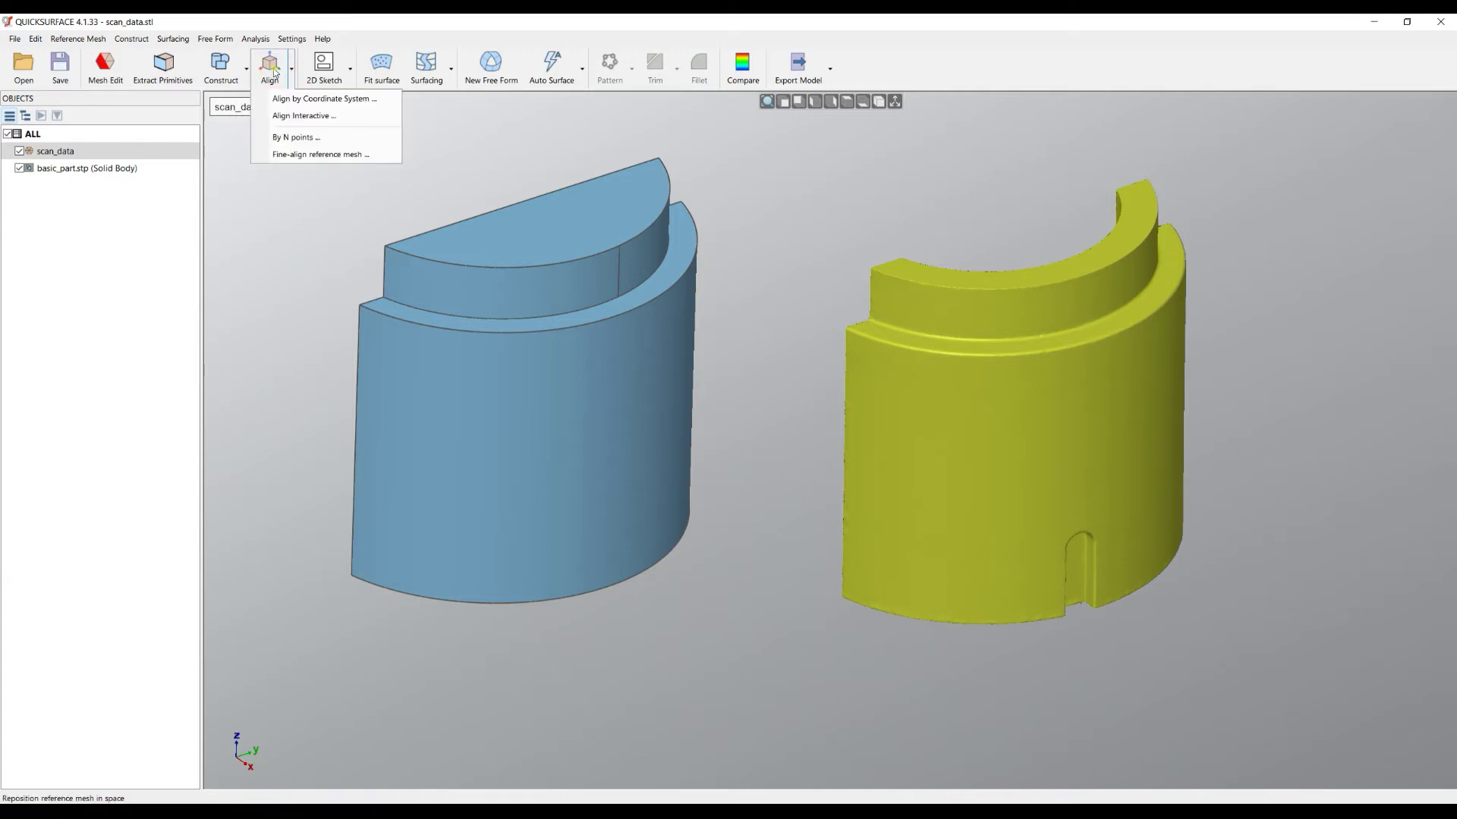
pyautogui.click(280, 138)
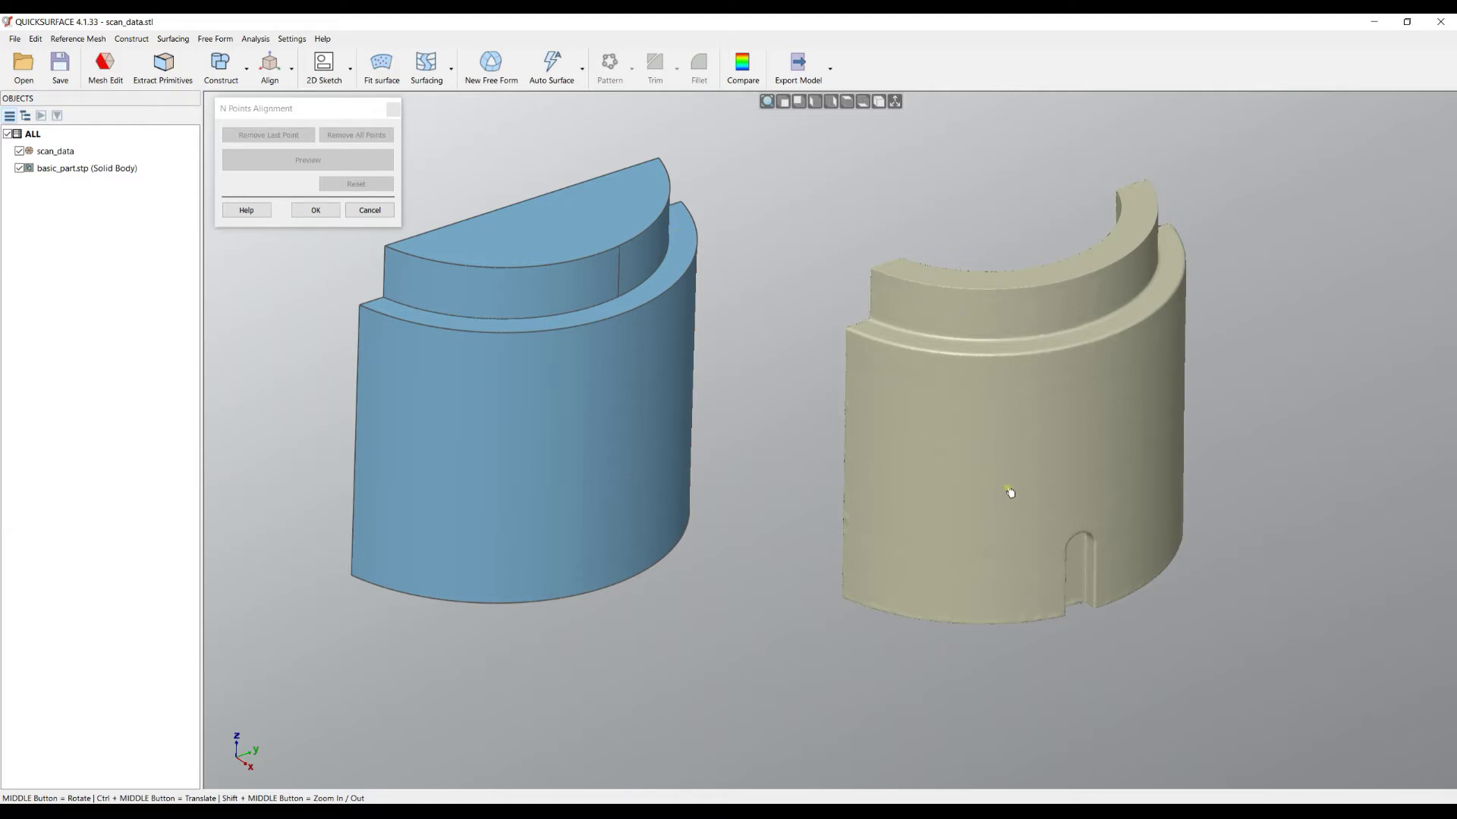
pyautogui.click(391, 254)
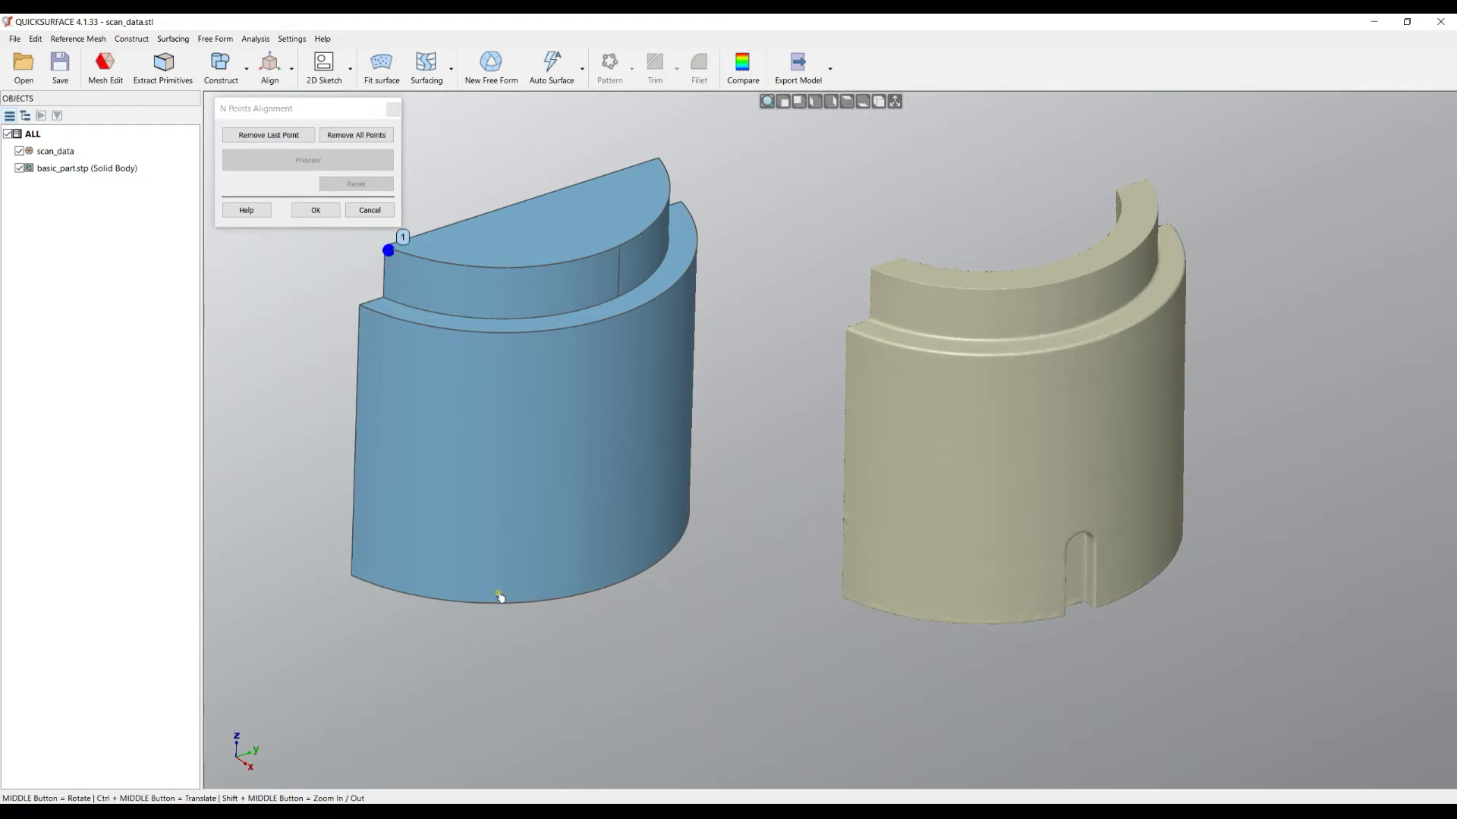
pyautogui.click(354, 575)
pyautogui.click(362, 308)
# Place the three matching points on the scan mesh in the same order: upper step corner, bottom corner and shoulder corner.
pyautogui.click(876, 272)
pyautogui.click(847, 596)
pyautogui.click(850, 332)
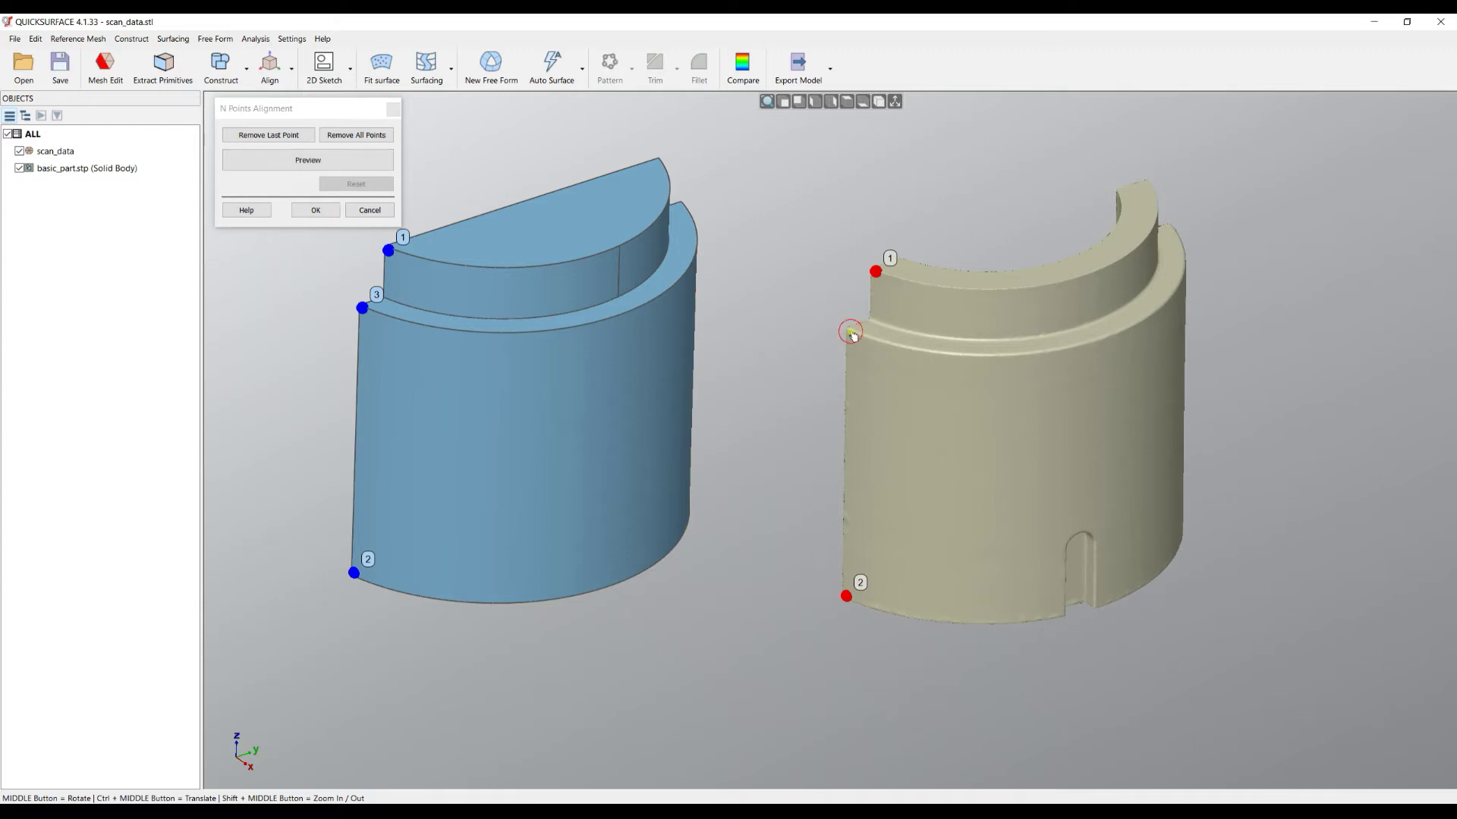
# Preview the three-point alignment, inspect how the scan mesh overlaps the CAD solid along the picked edge and faces, and reset the preview.
pyautogui.scroll(-3, 976, 419)
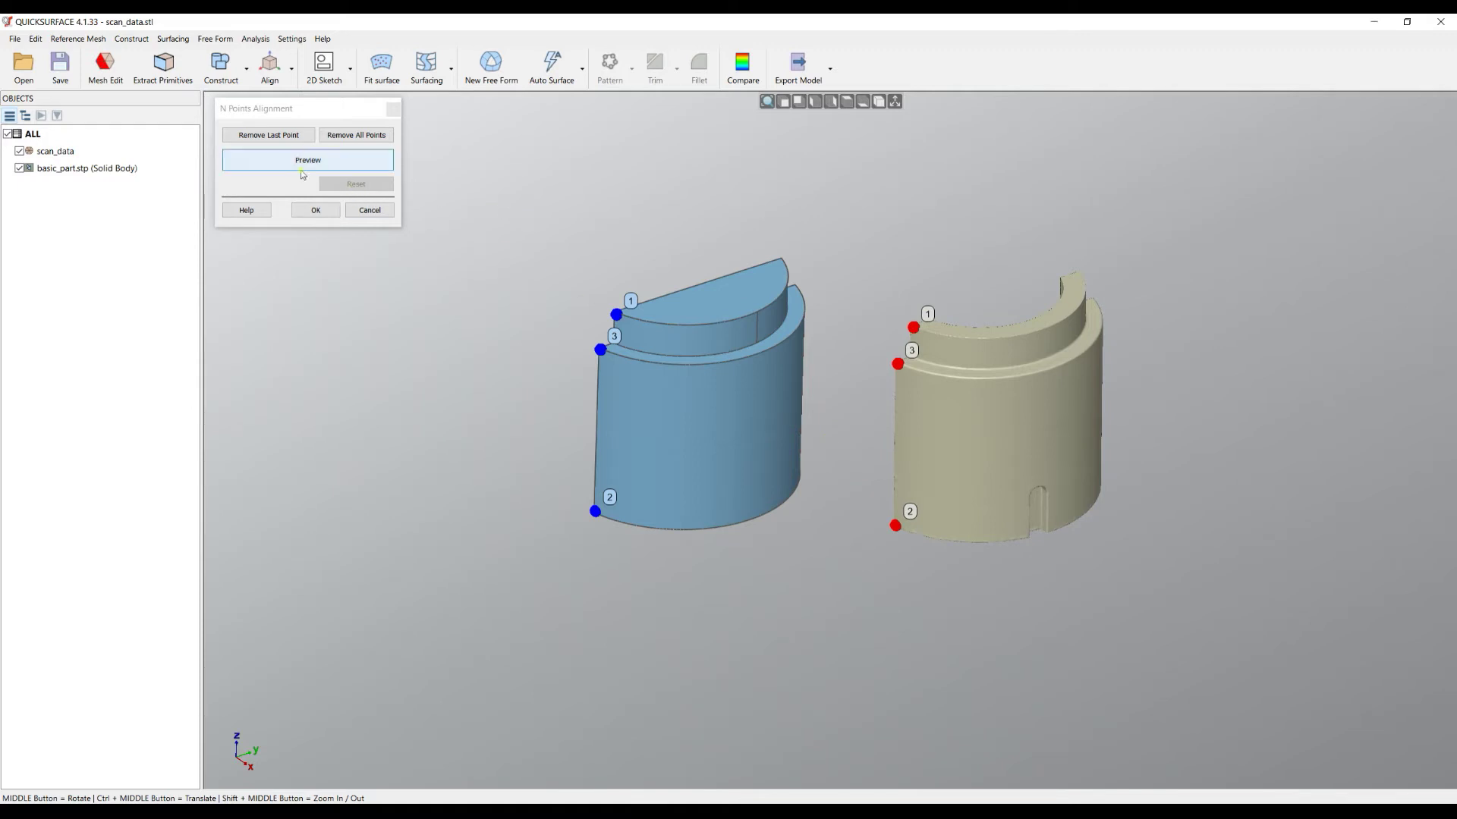
pyautogui.click(327, 160)
pyautogui.moveTo(510, 442); pyautogui.dragTo(900, 534, button='middle')
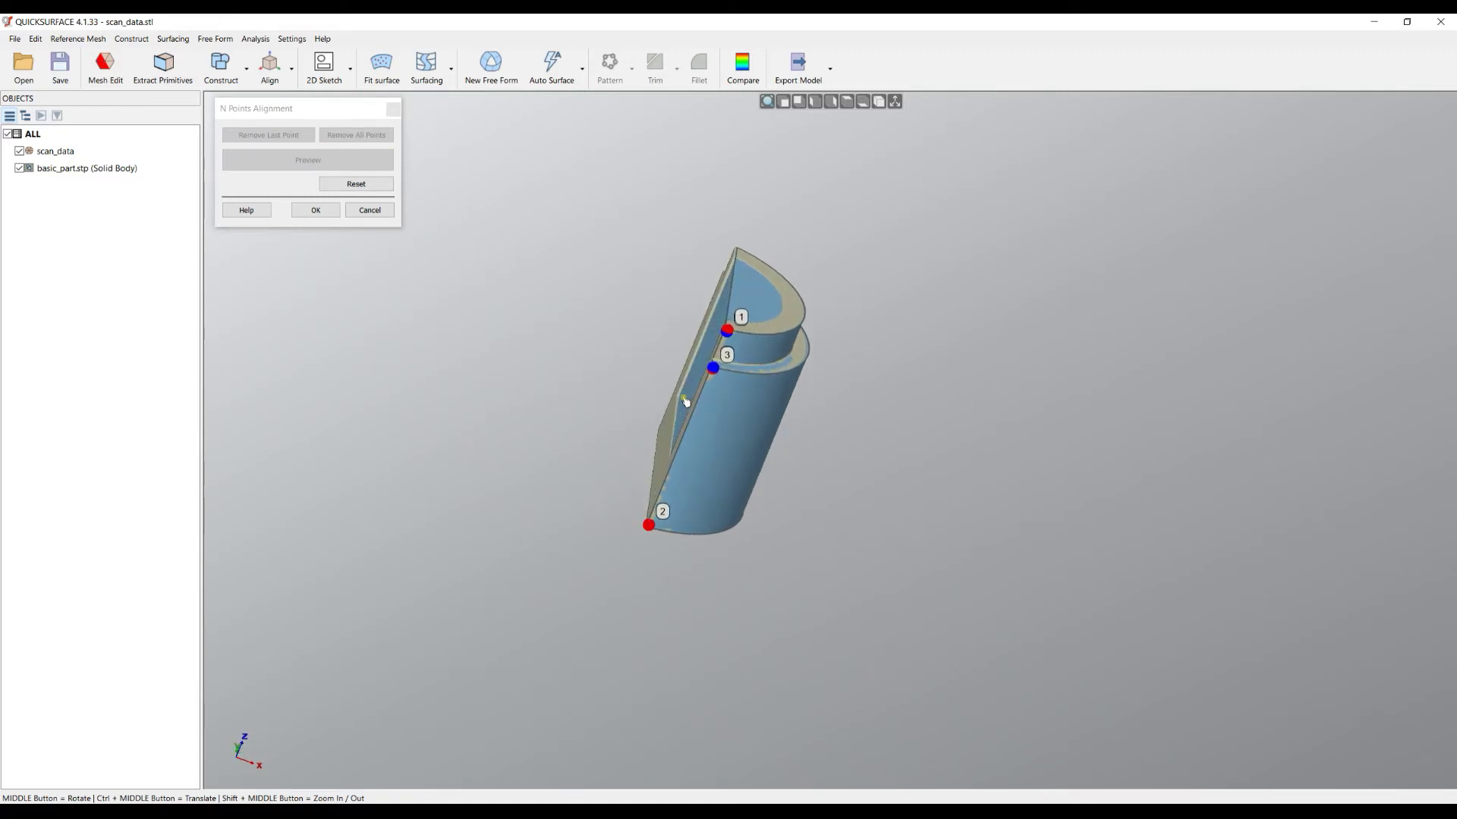
pyautogui.scroll(3, 685, 400)
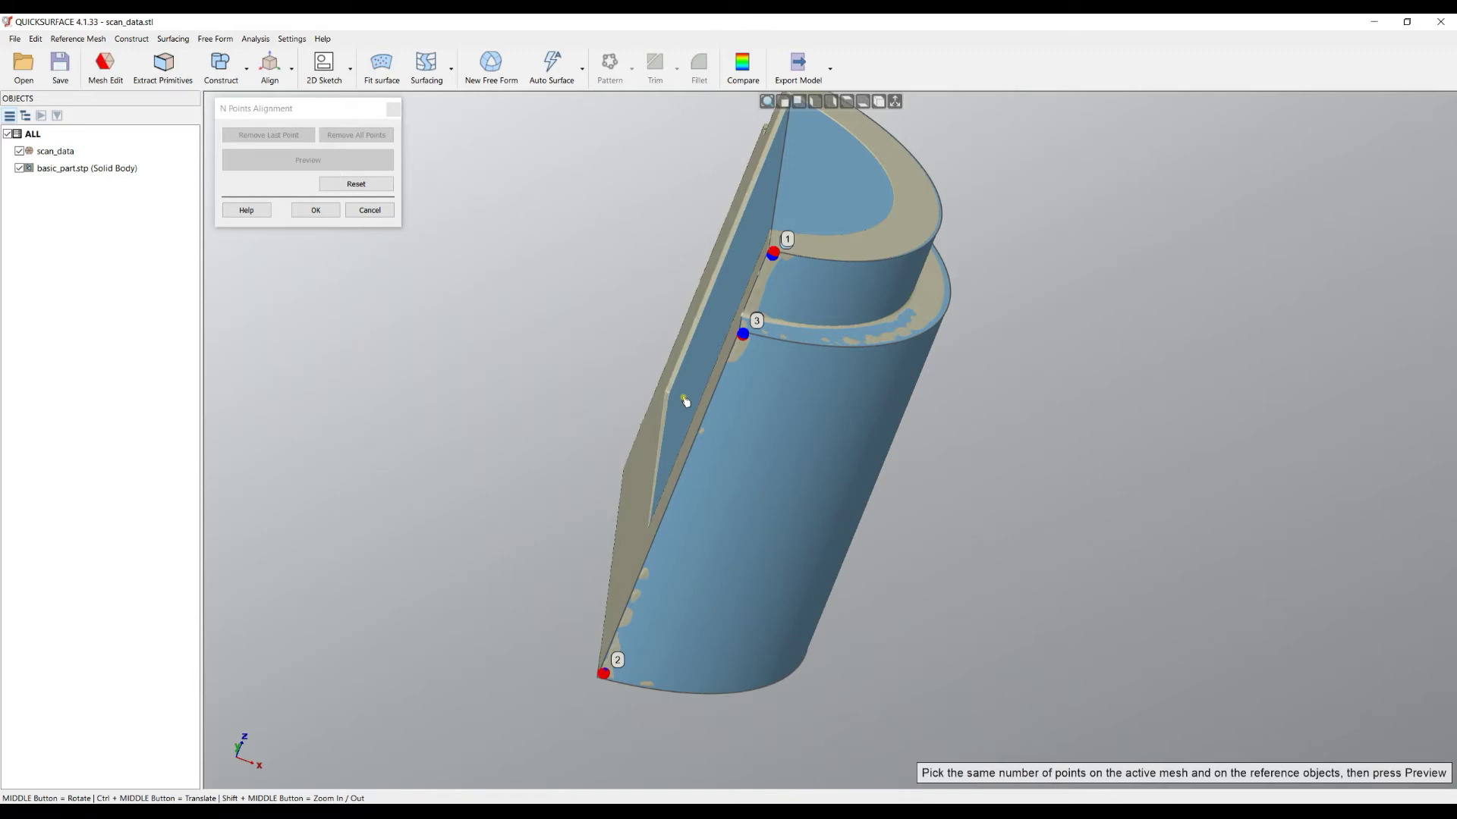
pyautogui.moveTo(725, 465); pyautogui.dragTo(632, 423, button='middle')
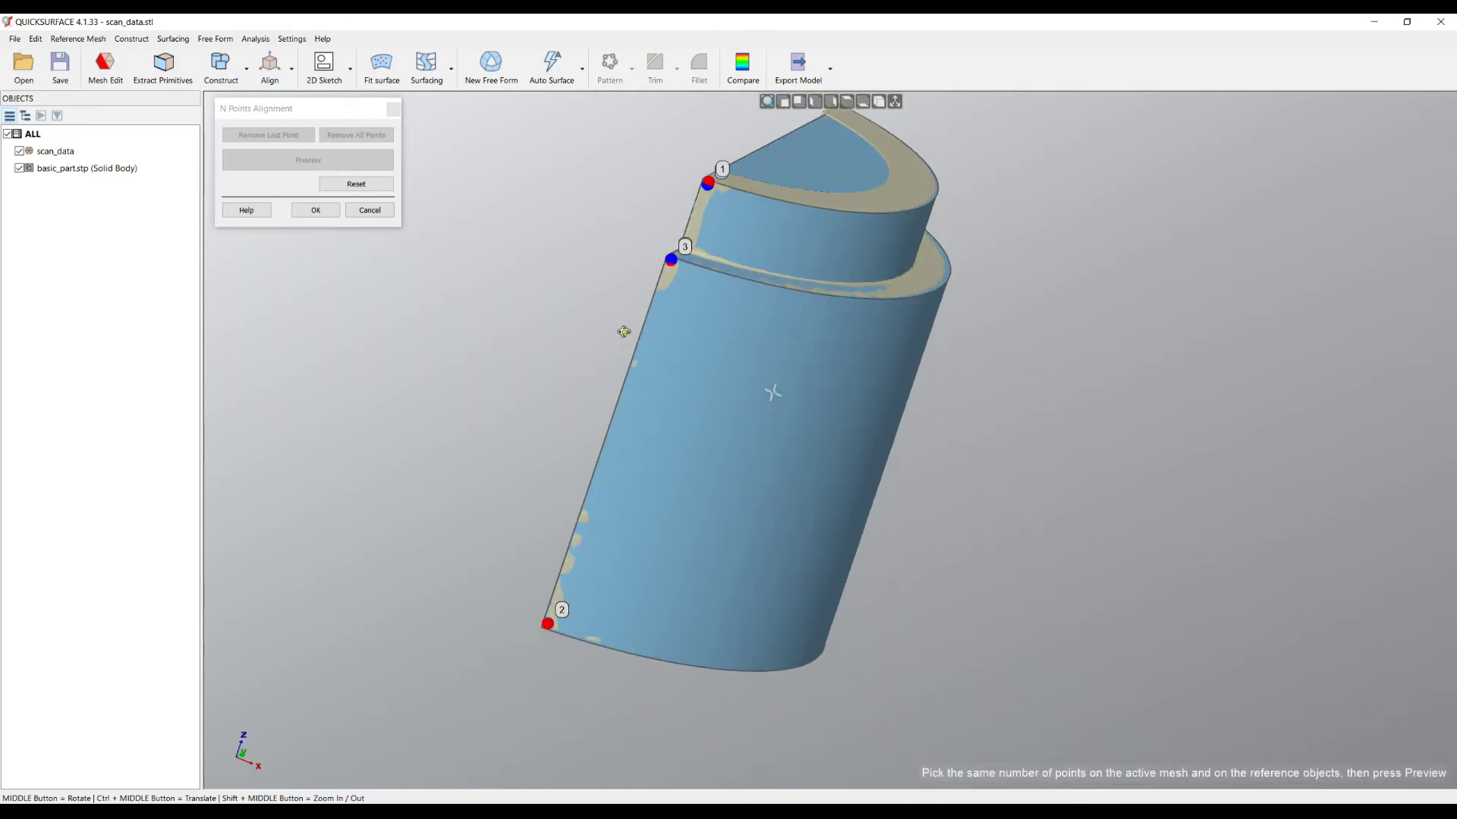
pyautogui.moveTo(624, 331); pyautogui.dragTo(699, 433, button='middle')
pyautogui.moveTo(637, 498); pyautogui.dragTo(556, 523, button='middle')
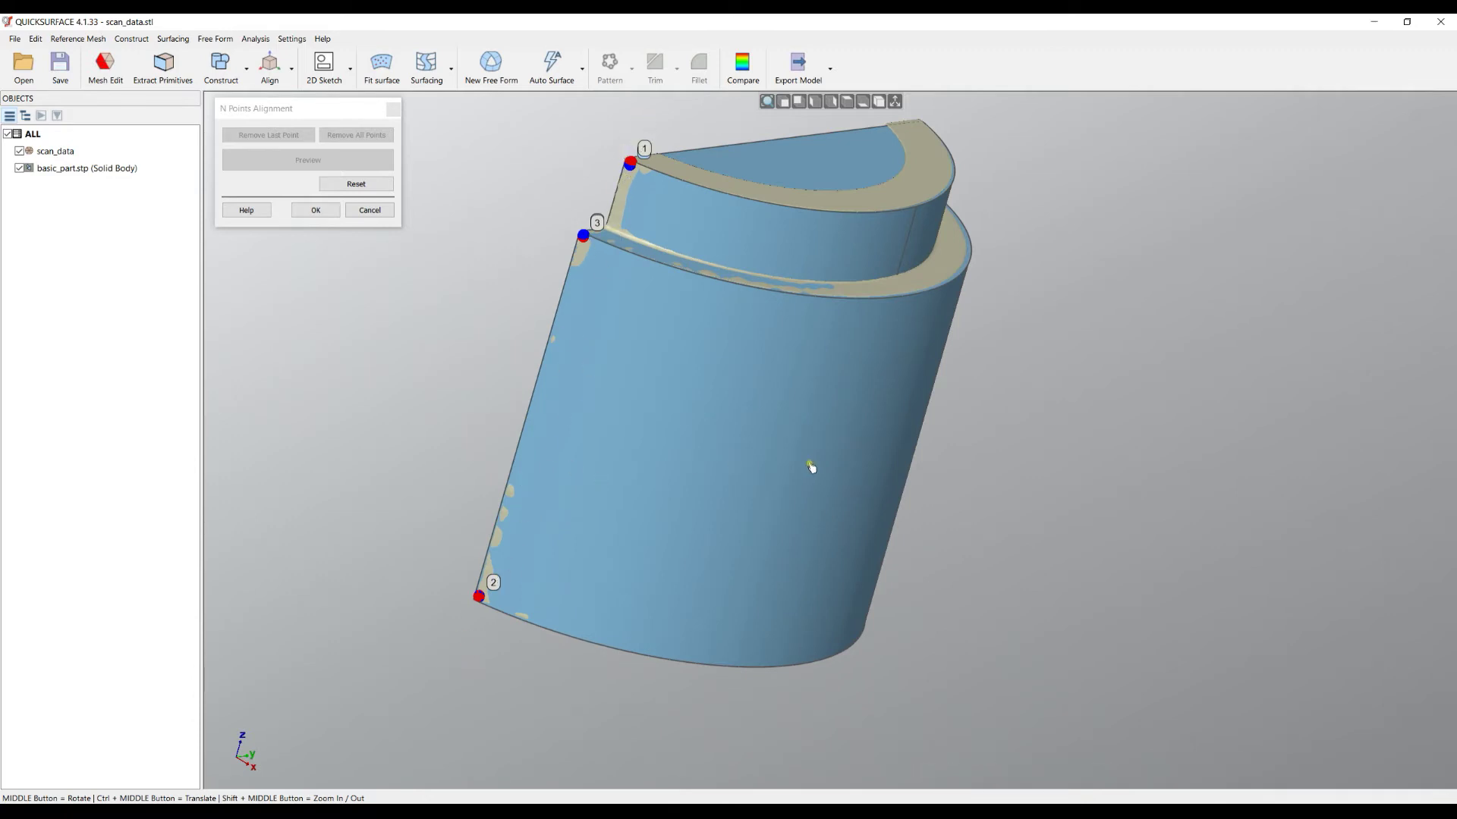
pyautogui.moveTo(800, 456); pyautogui.dragTo(963, 319, button='middle')
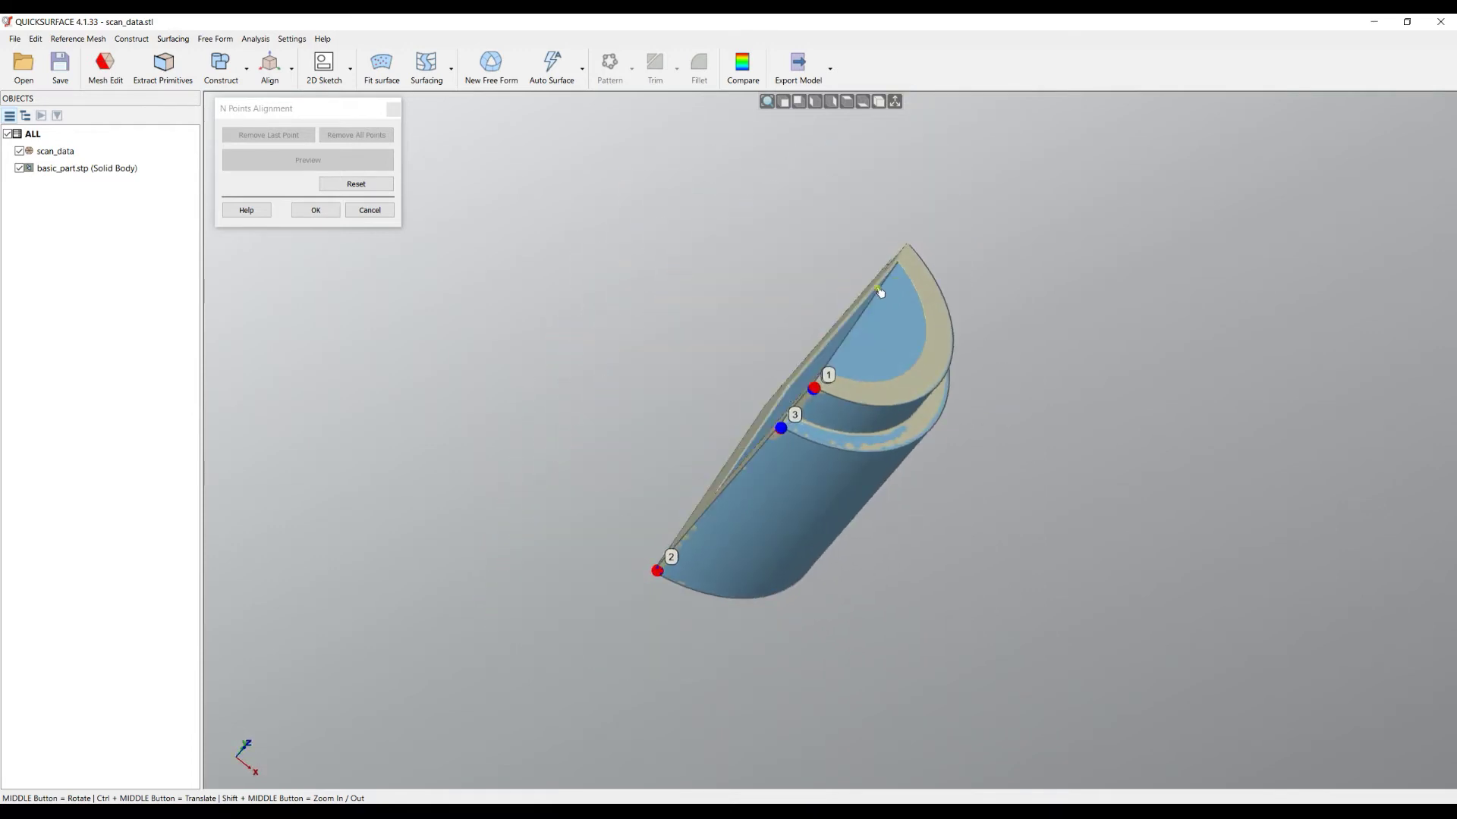
pyautogui.scroll(3, 740, 463)
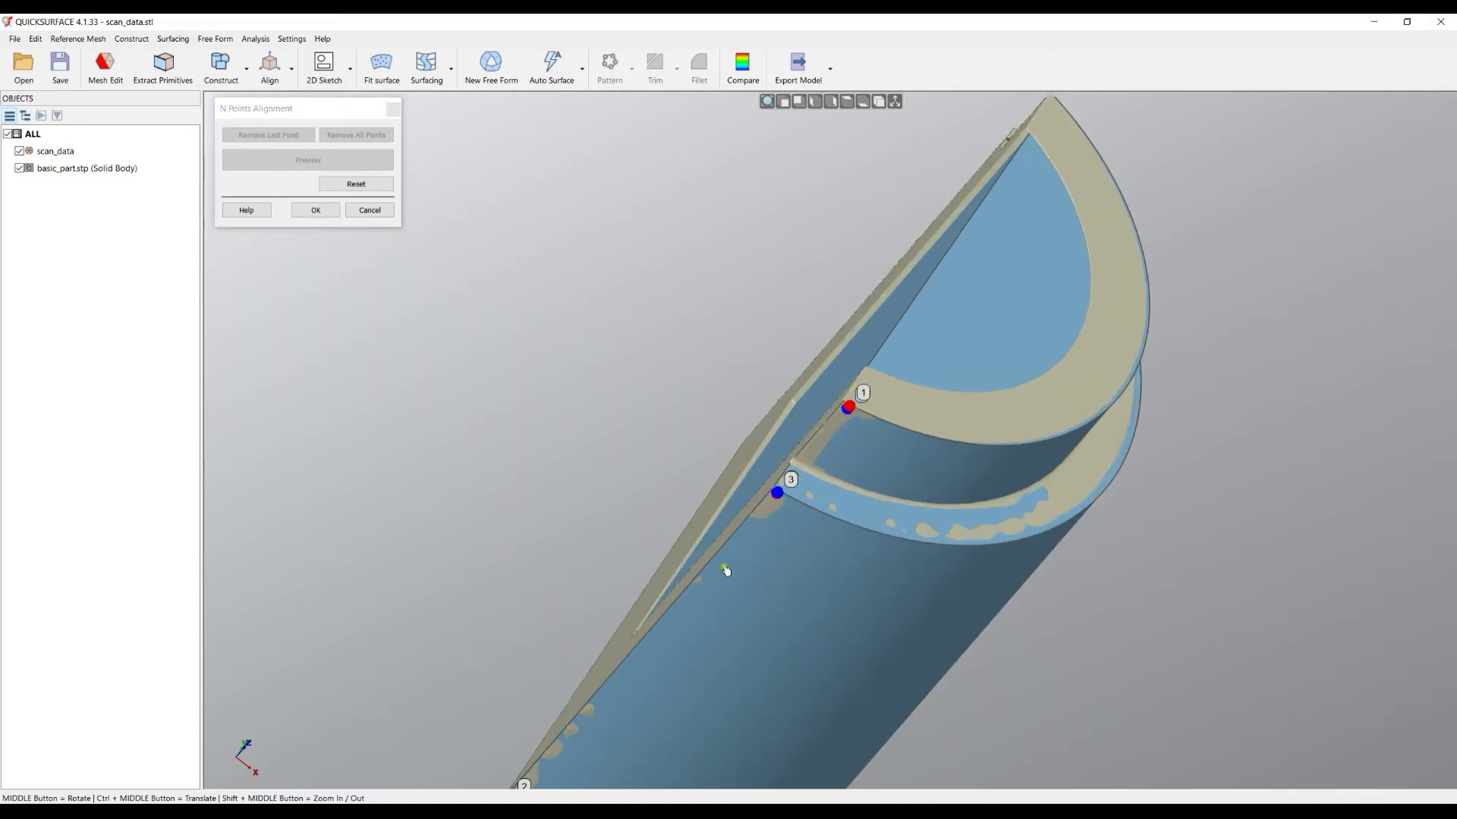
pyautogui.scroll(-3, 820, 326)
pyautogui.moveTo(820, 326); pyautogui.dragTo(584, 244, button='middle')
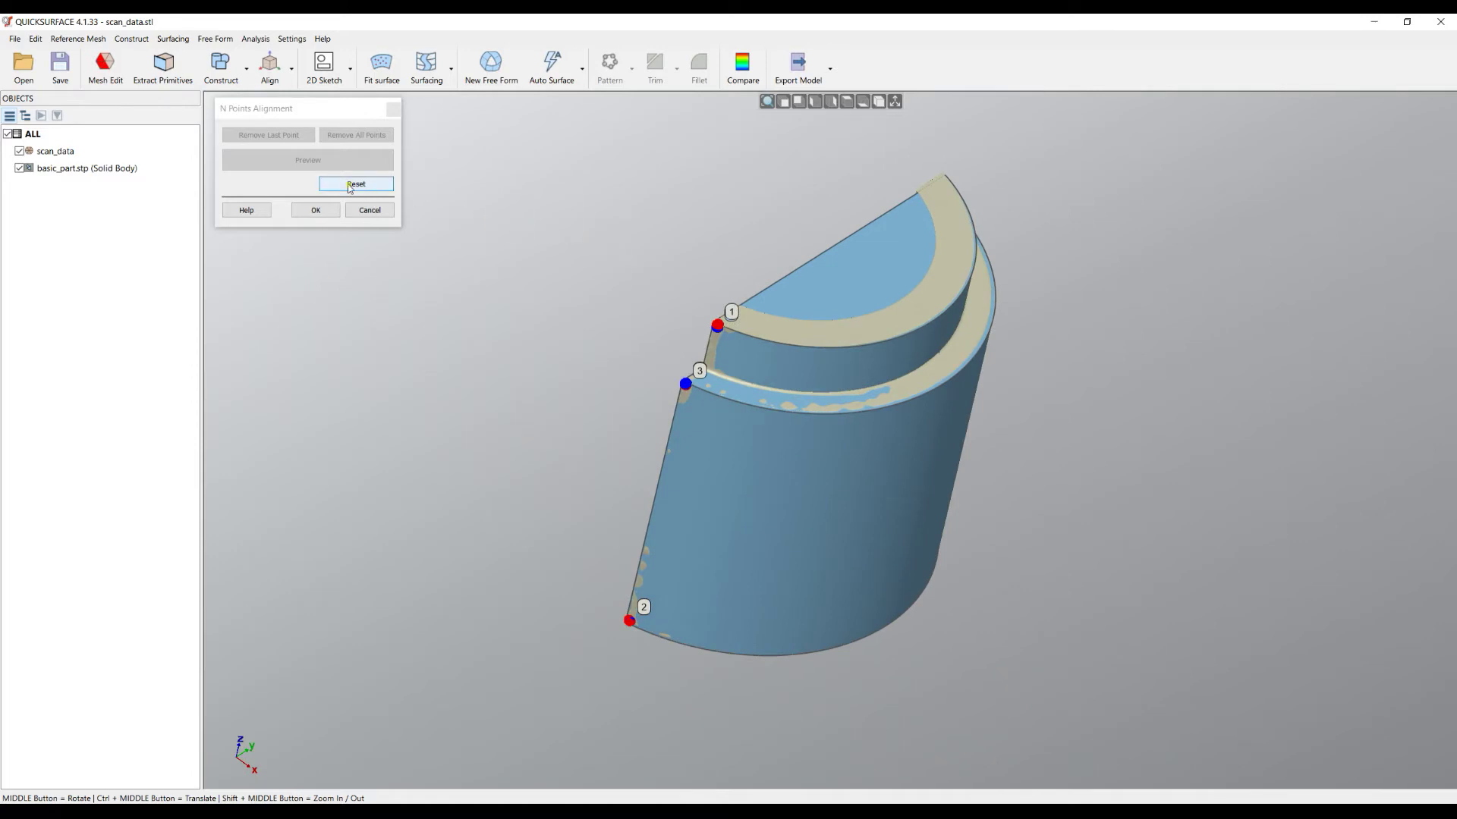
pyautogui.click(351, 185)
# Add a fourth matching point at the opposite upper step corner on the CAD solid and on the scan mesh.
pyautogui.scroll(-5, 501, 316)
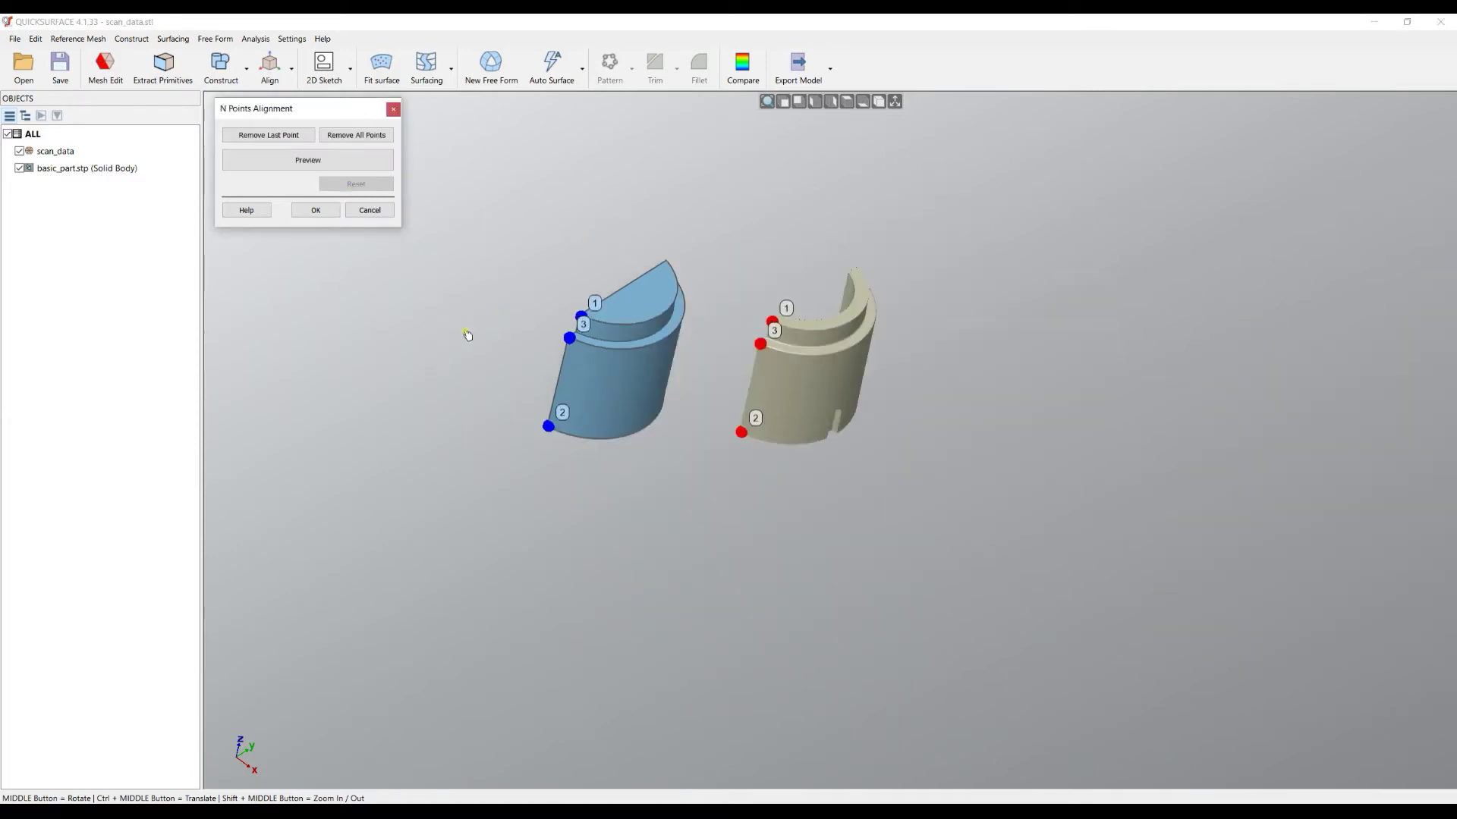
pyautogui.scroll(3, 732, 289)
pyautogui.moveTo(692, 280)
pyautogui.mouseDown(button='middle')
pyautogui.moveTo(641, 215)
pyautogui.moveTo(698, 277)
pyautogui.mouseUp(button='middle')
pyautogui.moveTo(805, 582); pyautogui.dragTo(684, 234, button='middle')
pyautogui.click(702, 242)
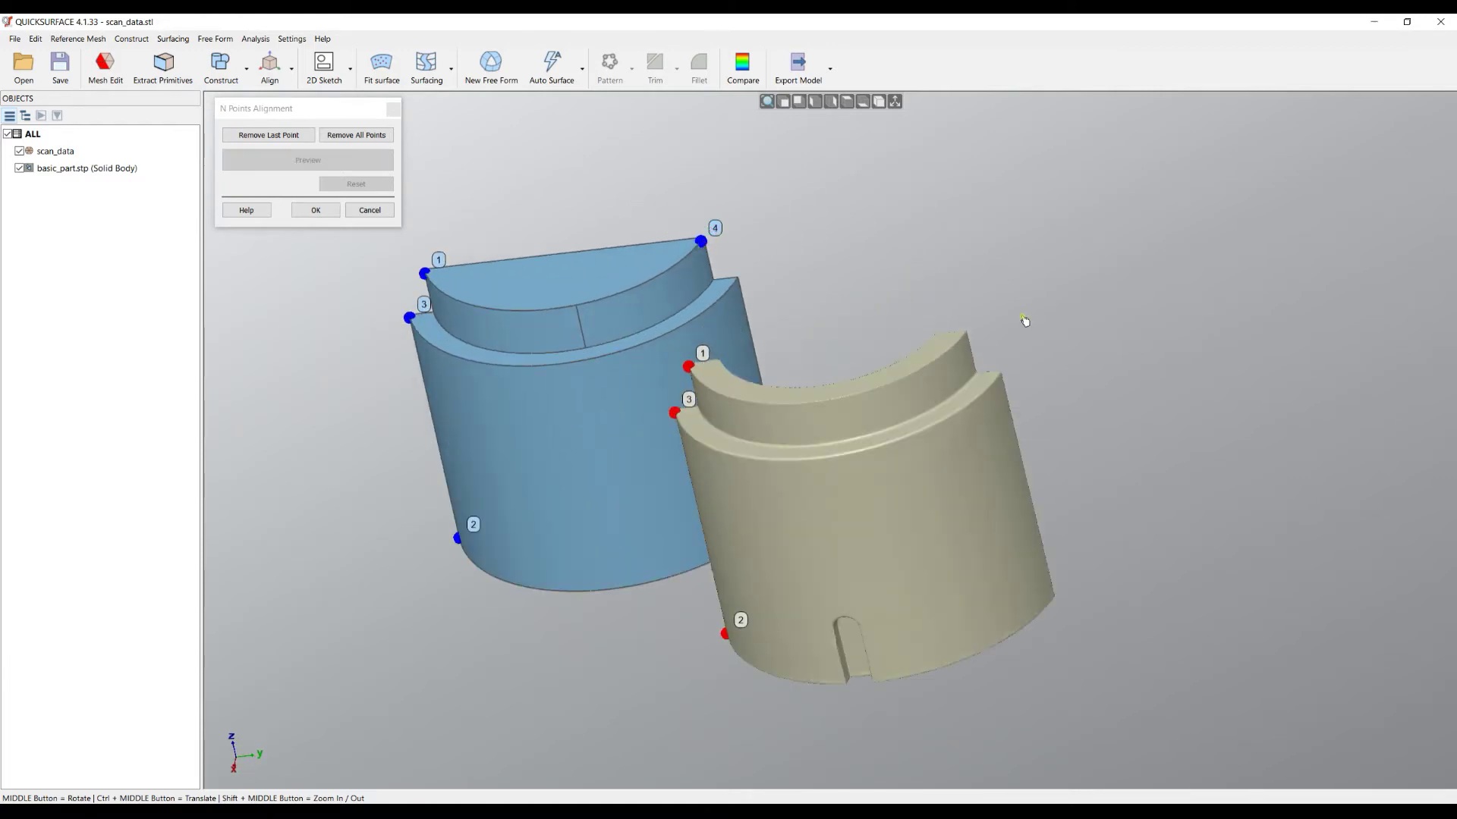
pyautogui.click(964, 333)
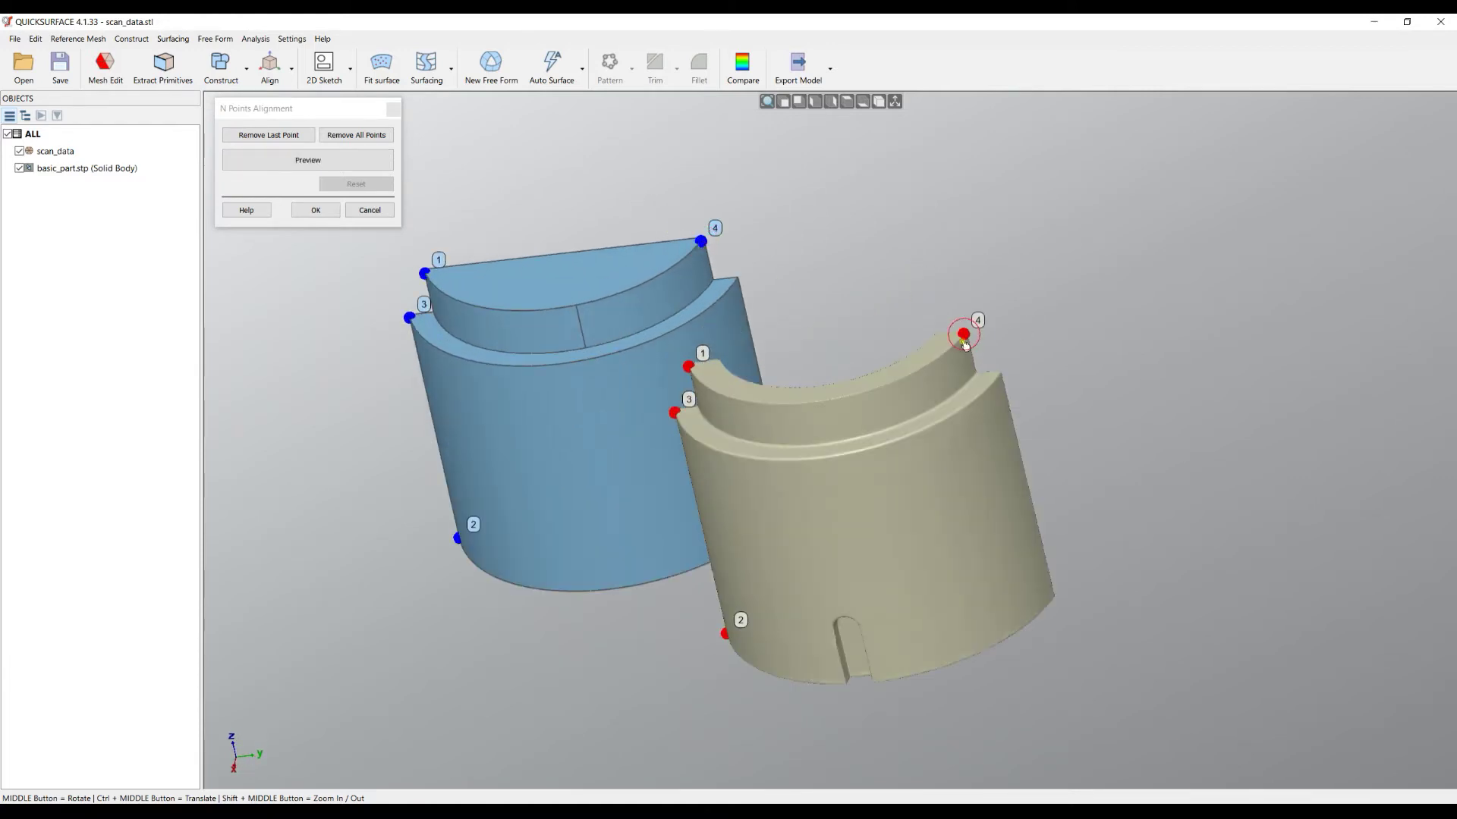
# Add a fifth matching point at the opposite bottom corner, first on the scan mesh and then on the CAD solid.
pyautogui.click(1051, 598)
pyautogui.moveTo(724, 433); pyautogui.dragTo(806, 394, button='middle')
pyautogui.scroll(3, 806, 393)
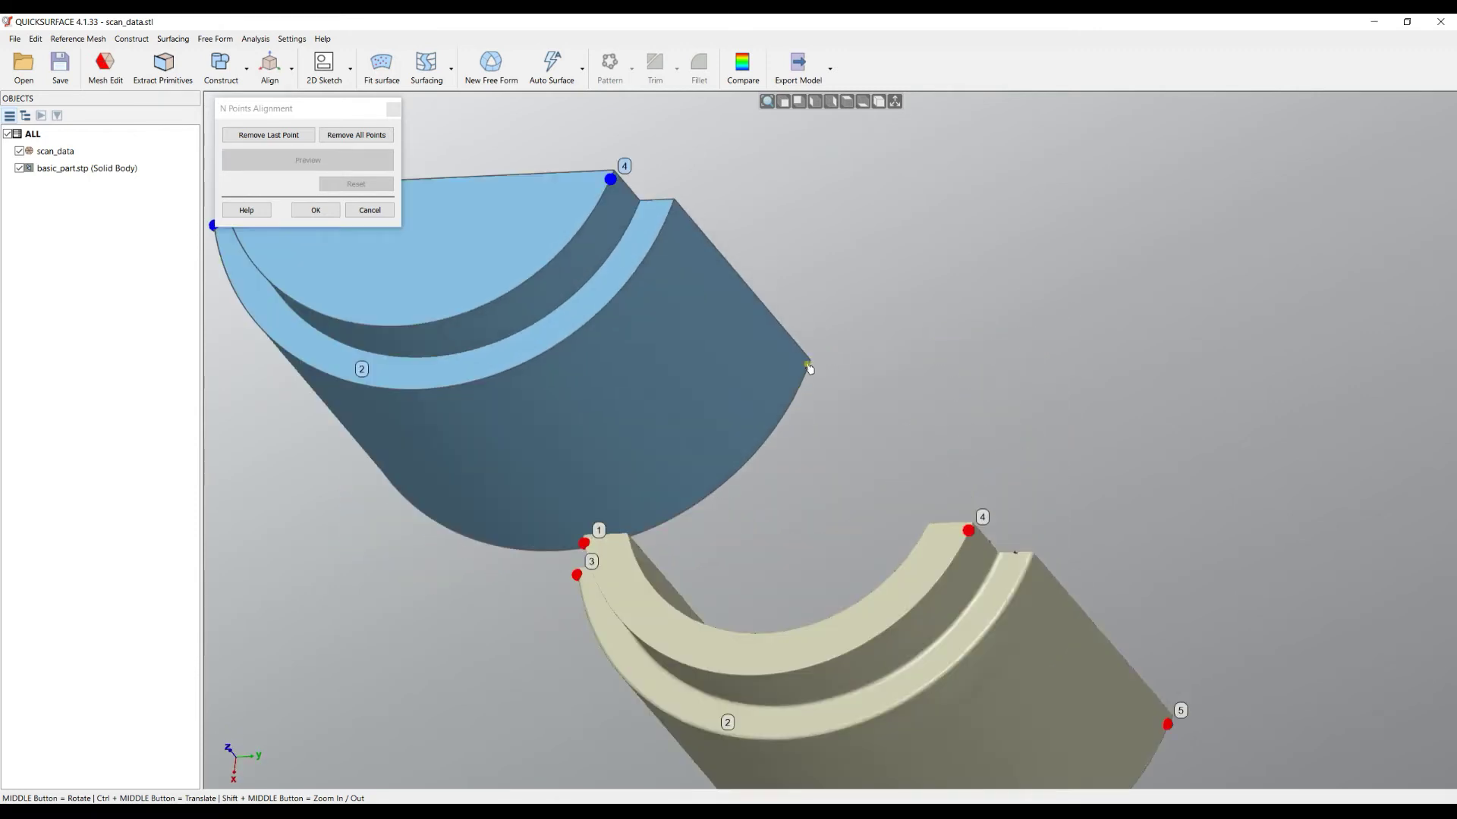
pyautogui.click(808, 360)
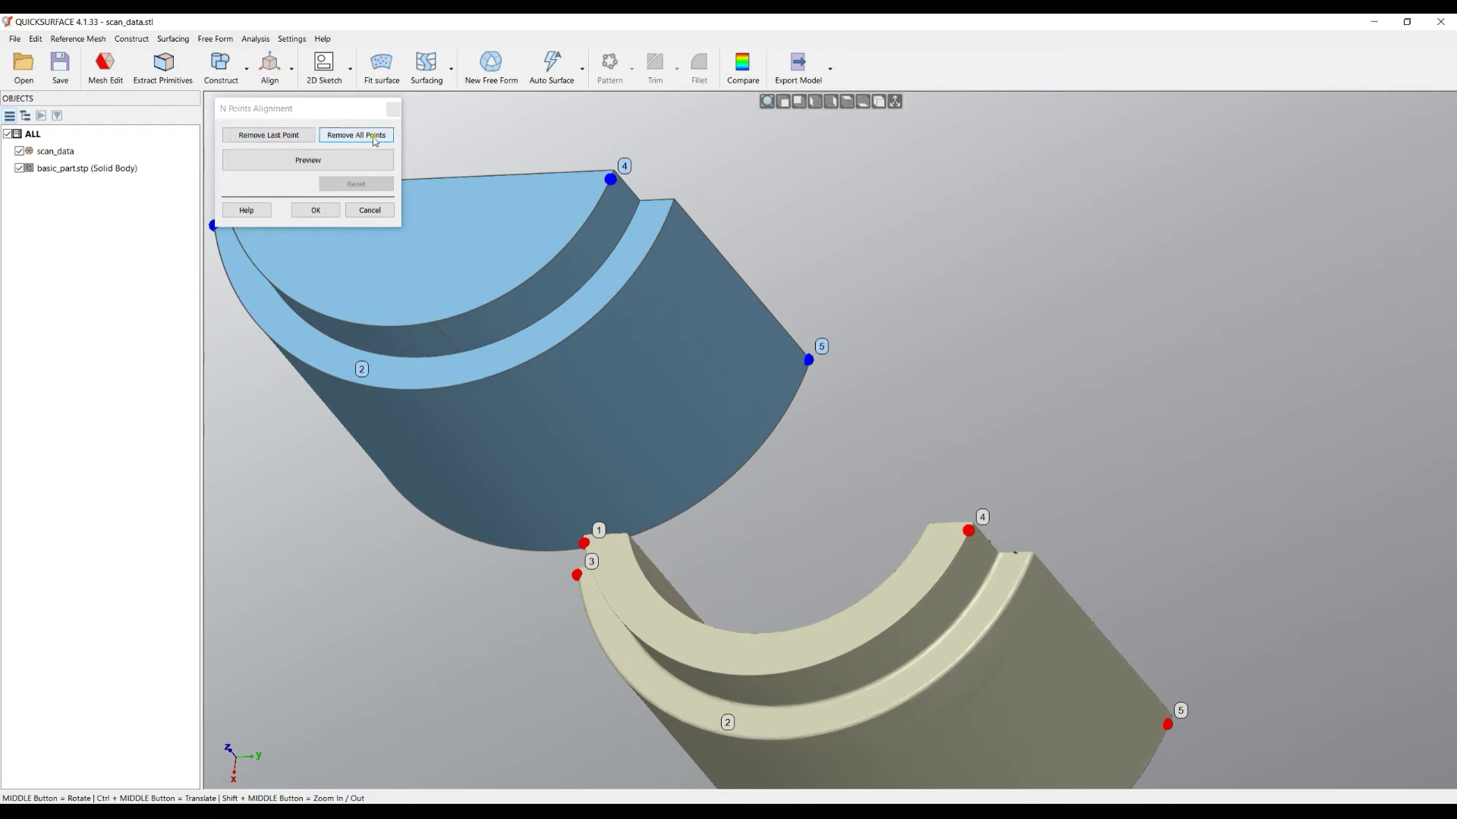
# Remove the last point and place point 5 again more precisely on the CAD solid's bottom corner.
pyautogui.click(282, 139)
pyautogui.scroll(5, 817, 370)
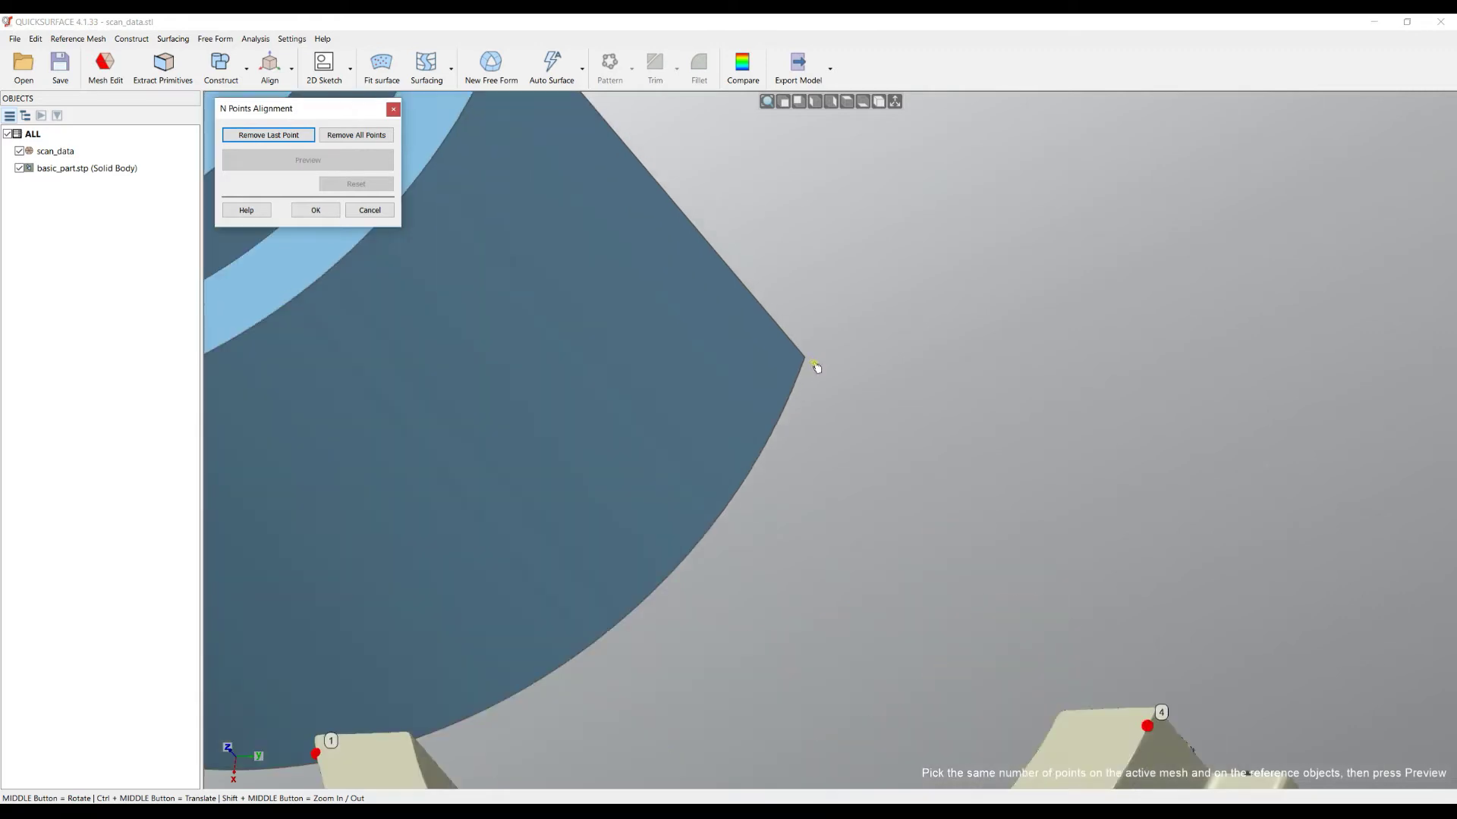
pyautogui.click(797, 357)
pyautogui.scroll(-5, 828, 364)
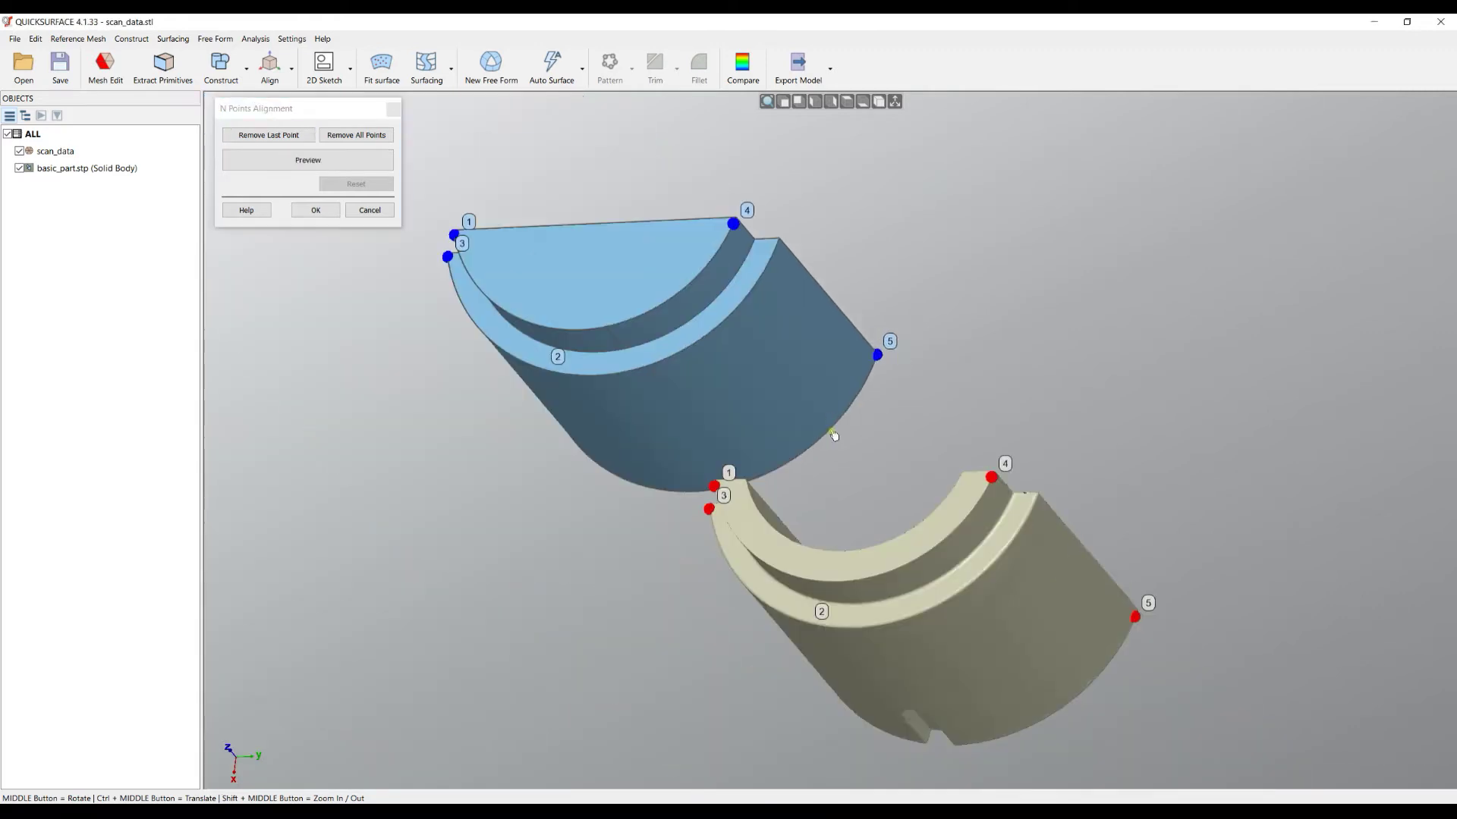
# Preview the alignment with all five point pairs, check the overlap from several sides, and accept it.
pyautogui.moveTo(835, 438); pyautogui.dragTo(987, 410, button='middle')
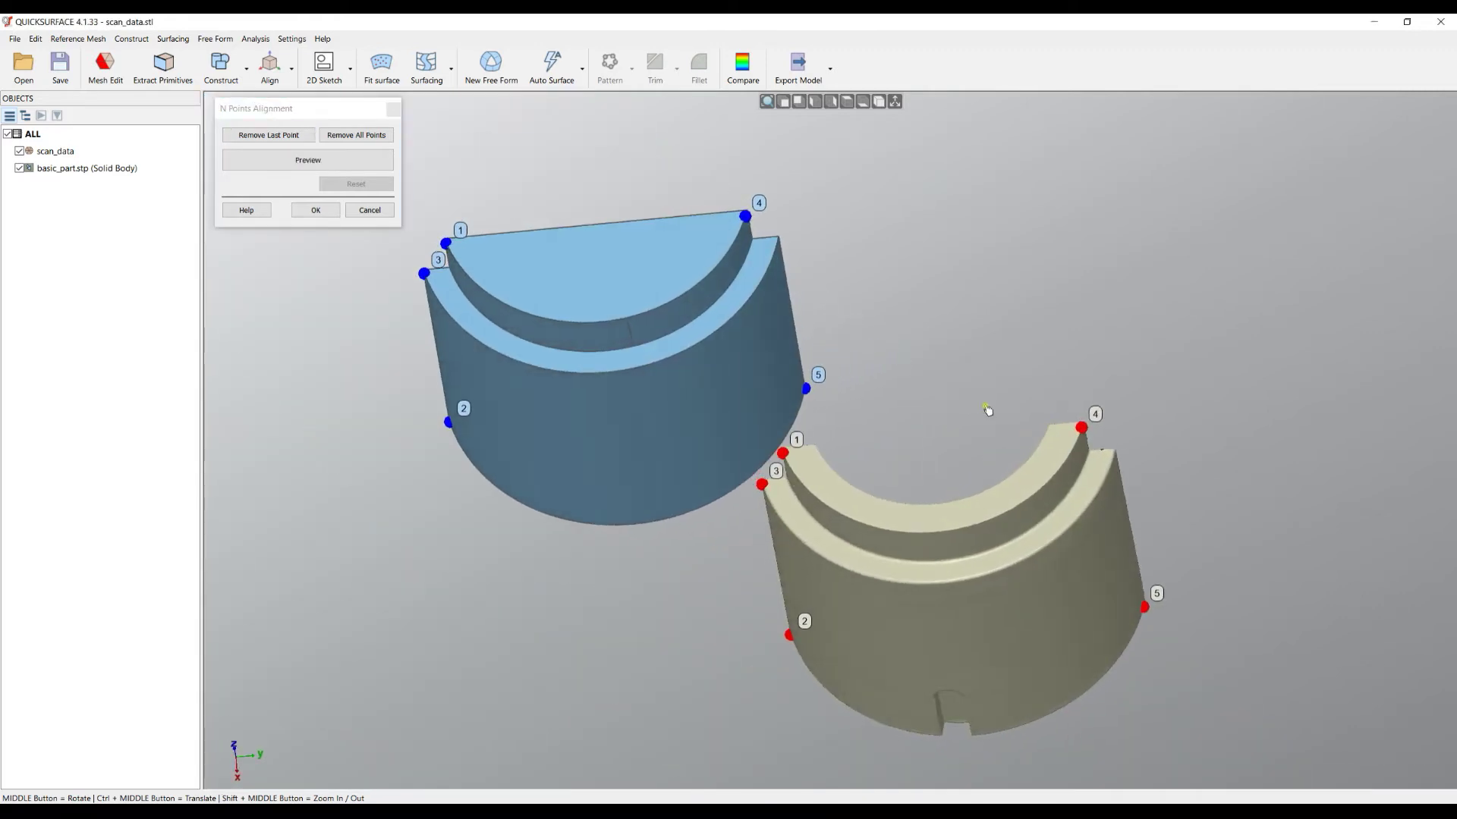
pyautogui.click(311, 162)
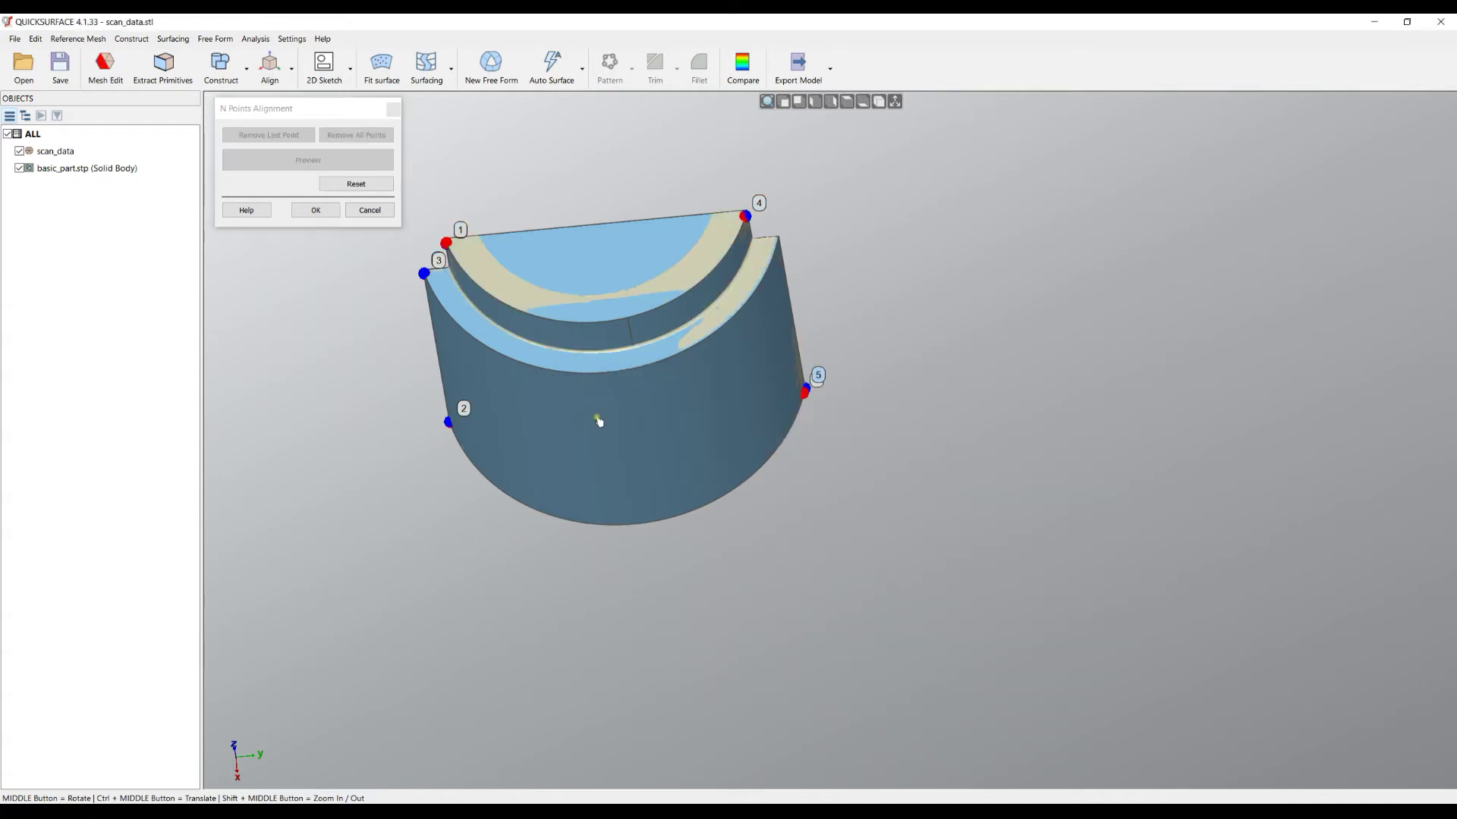
pyautogui.moveTo(665, 446)
pyautogui.mouseDown(button='middle')
pyautogui.moveTo(667, 508)
pyautogui.moveTo(1015, 593)
pyautogui.mouseUp(button='middle')
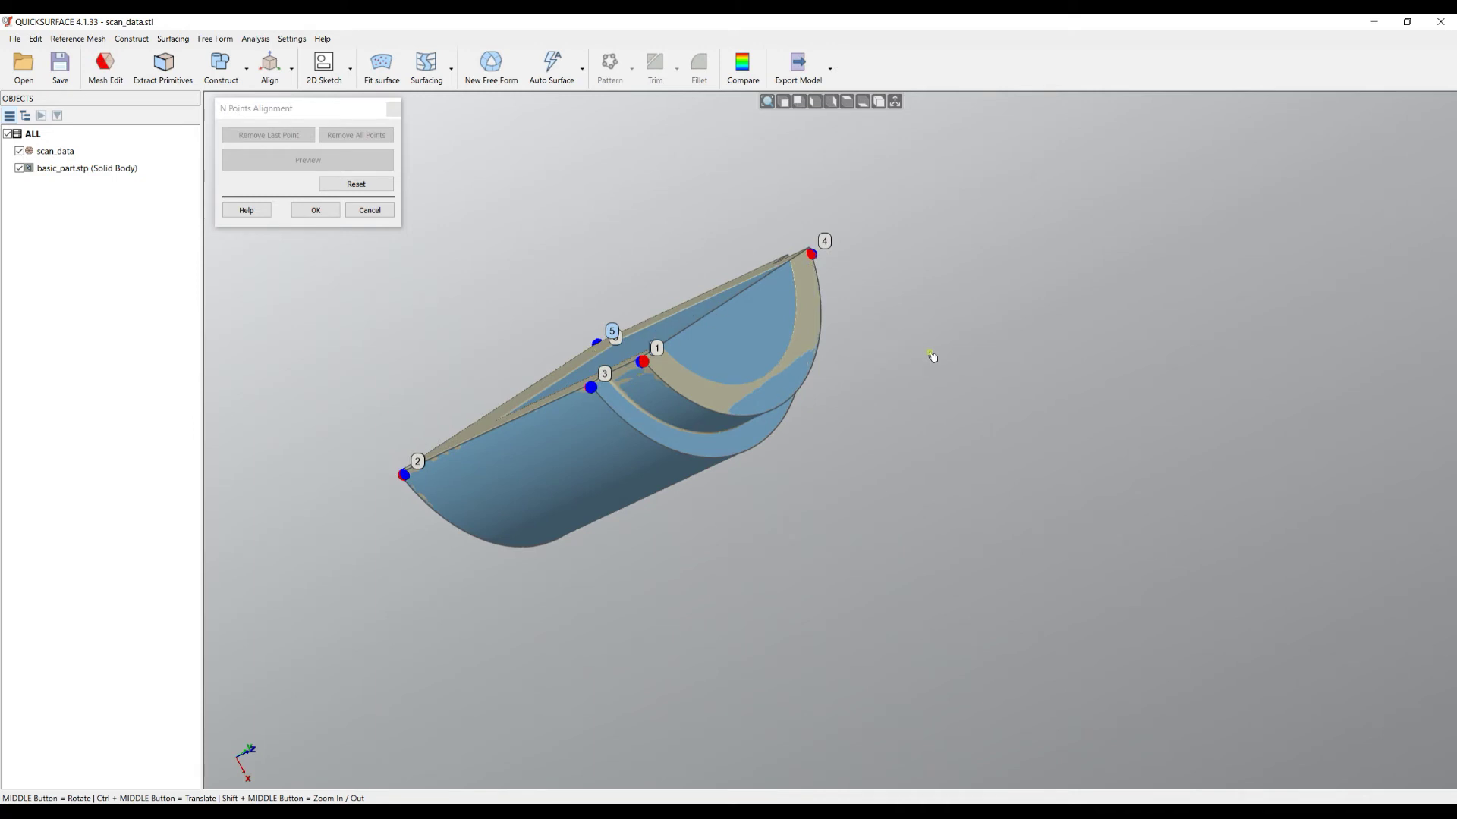
pyautogui.moveTo(932, 357); pyautogui.dragTo(452, 299, button='middle')
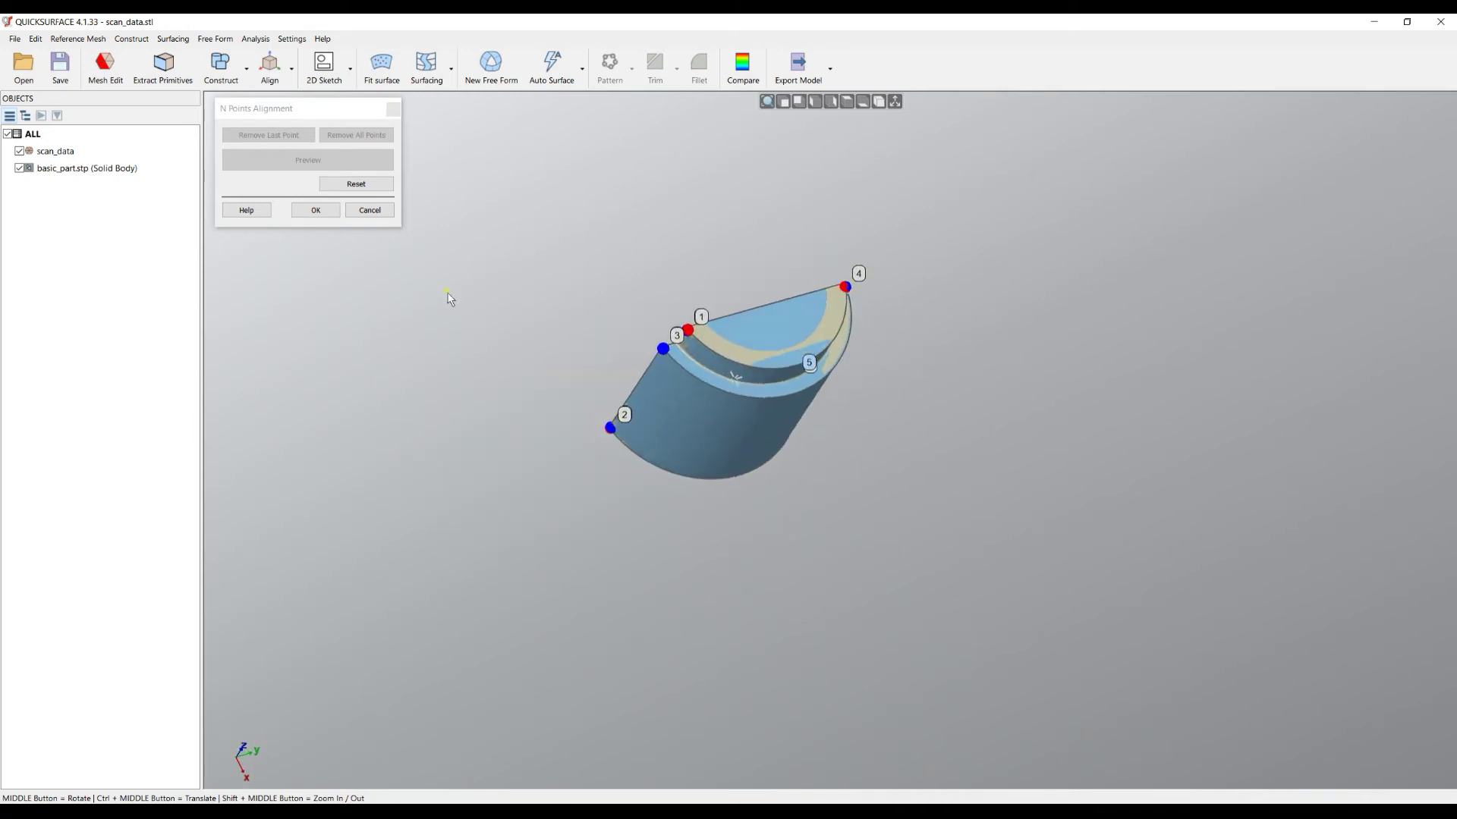
pyautogui.click(316, 211)
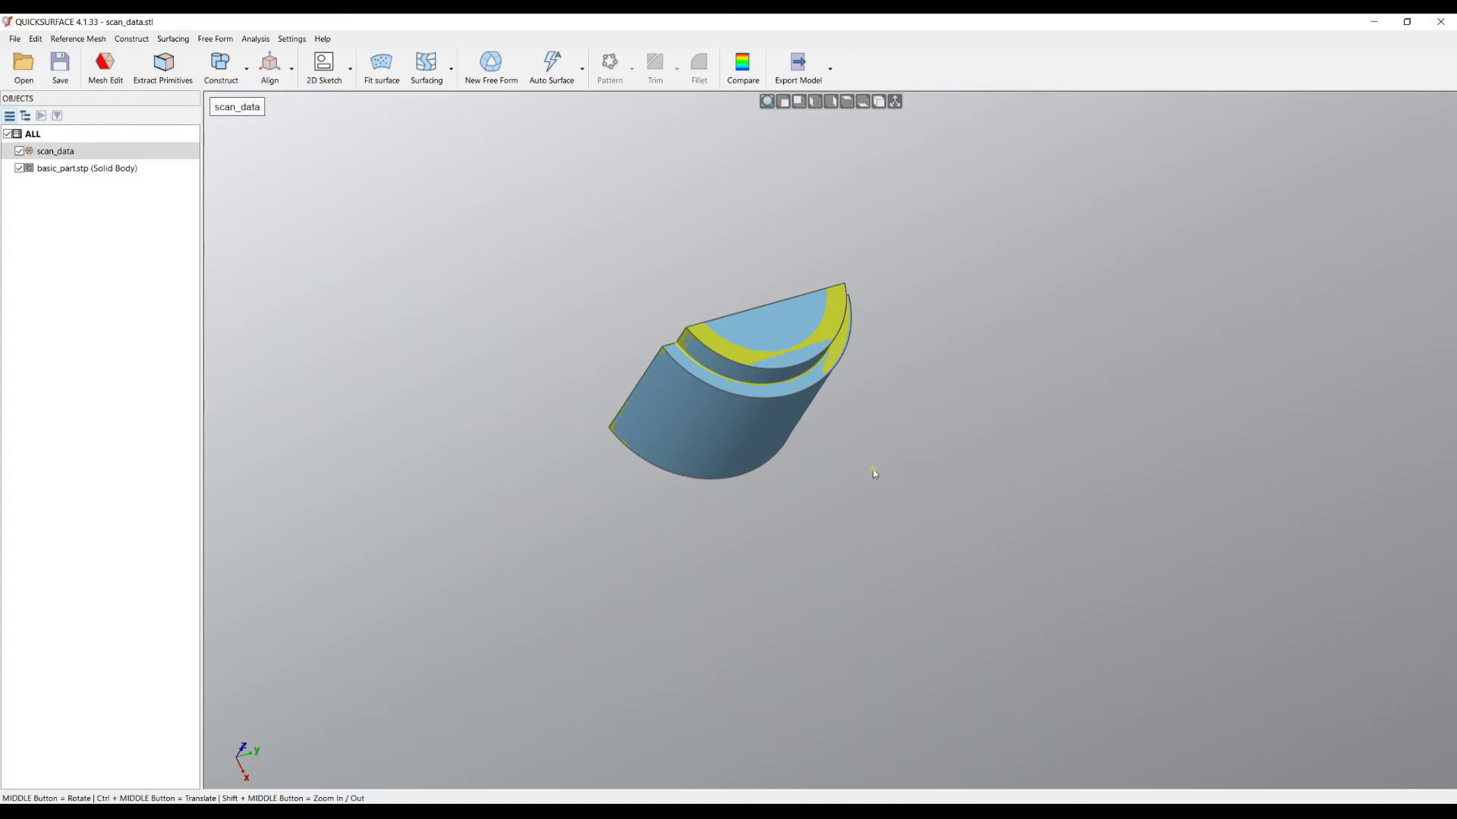
# Compare the scan mesh with the CAD solid and examine the deviation colours on the outer, step and flat faces.
pyautogui.moveTo(873, 469); pyautogui.dragTo(737, 380, button='middle')
pyautogui.scroll(3, 733, 352)
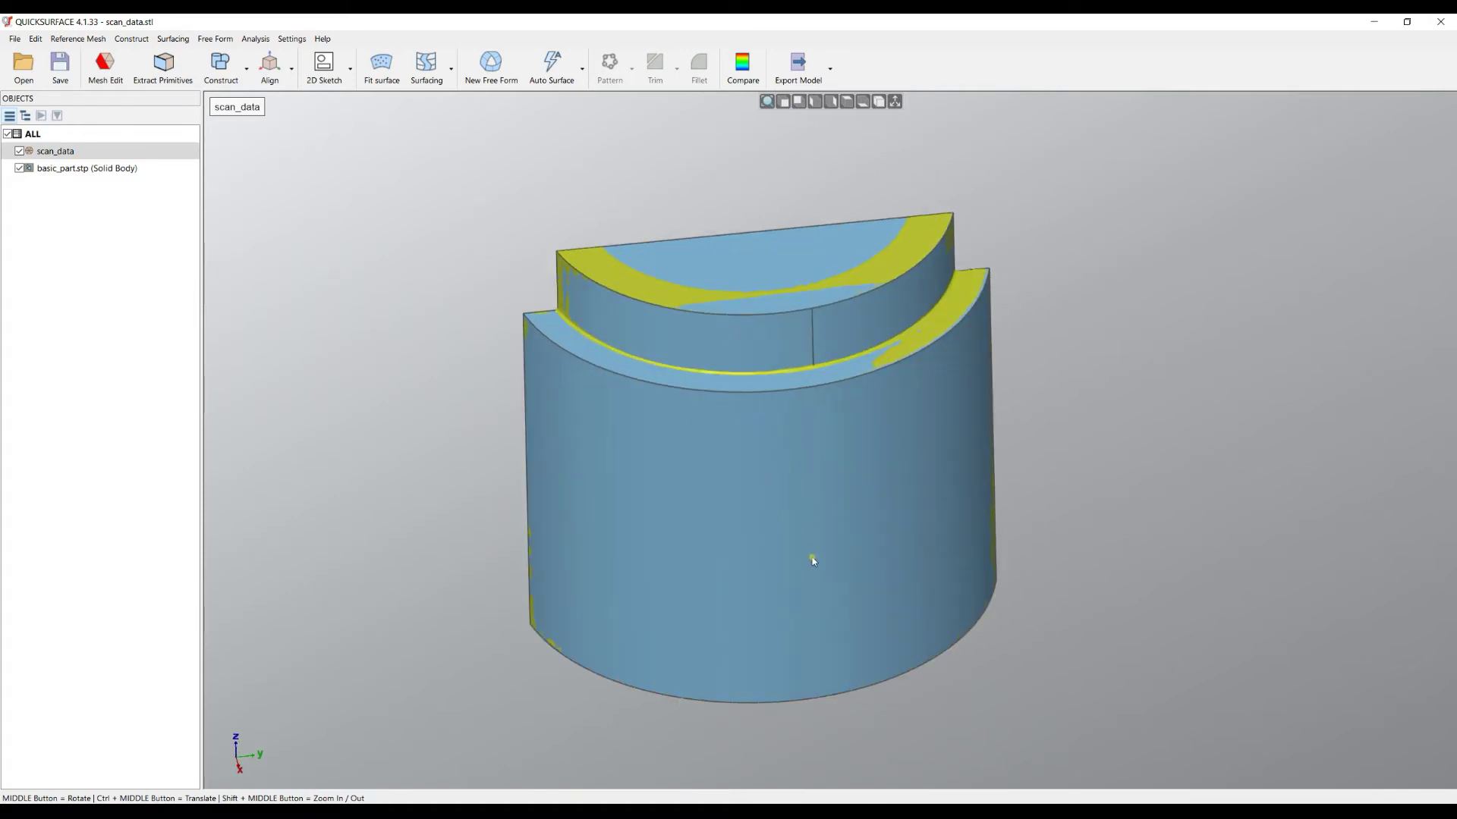
pyautogui.click(741, 66)
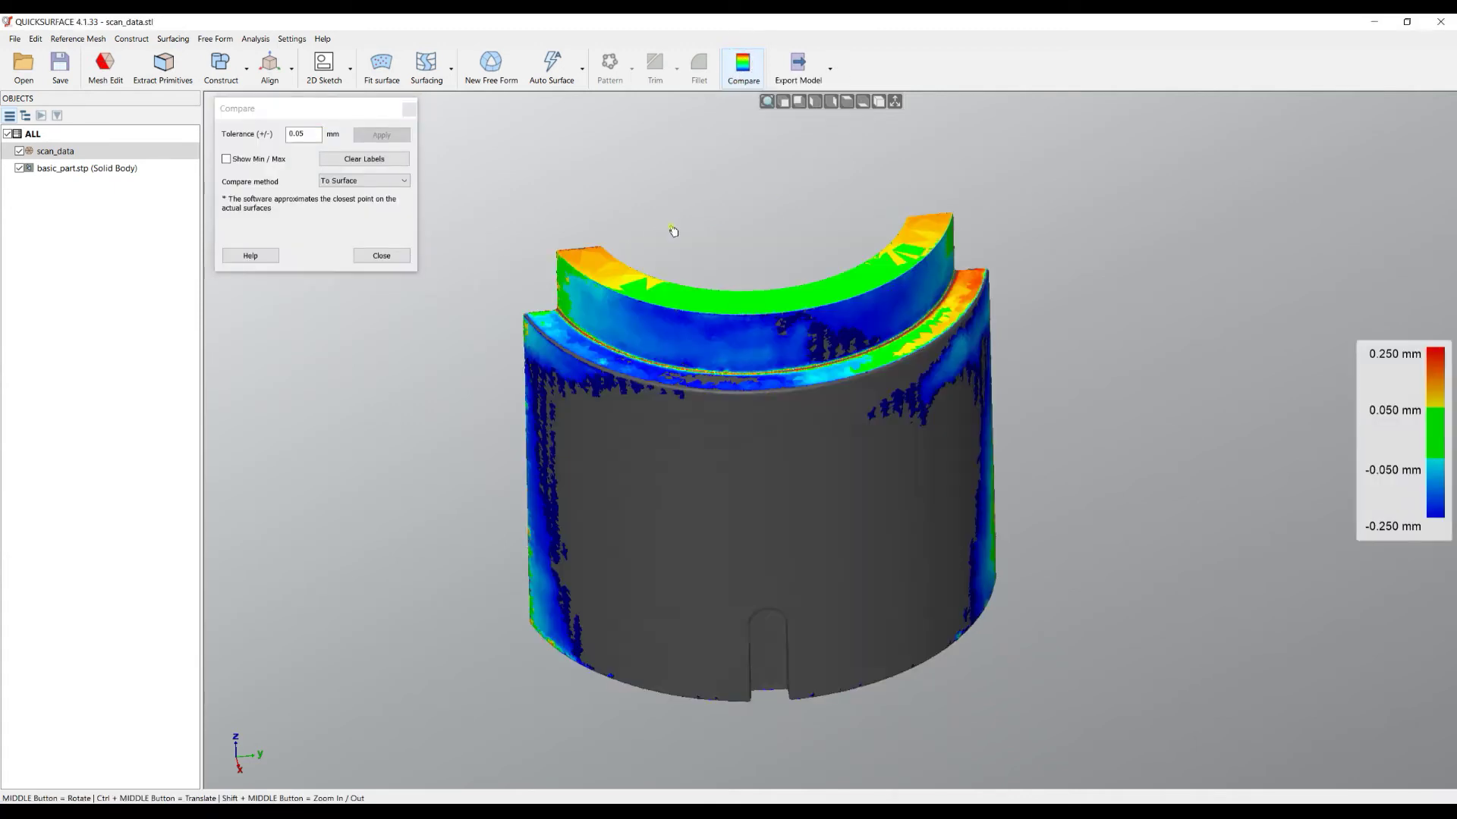
pyautogui.moveTo(1043, 568); pyautogui.dragTo(996, 568, button='middle')
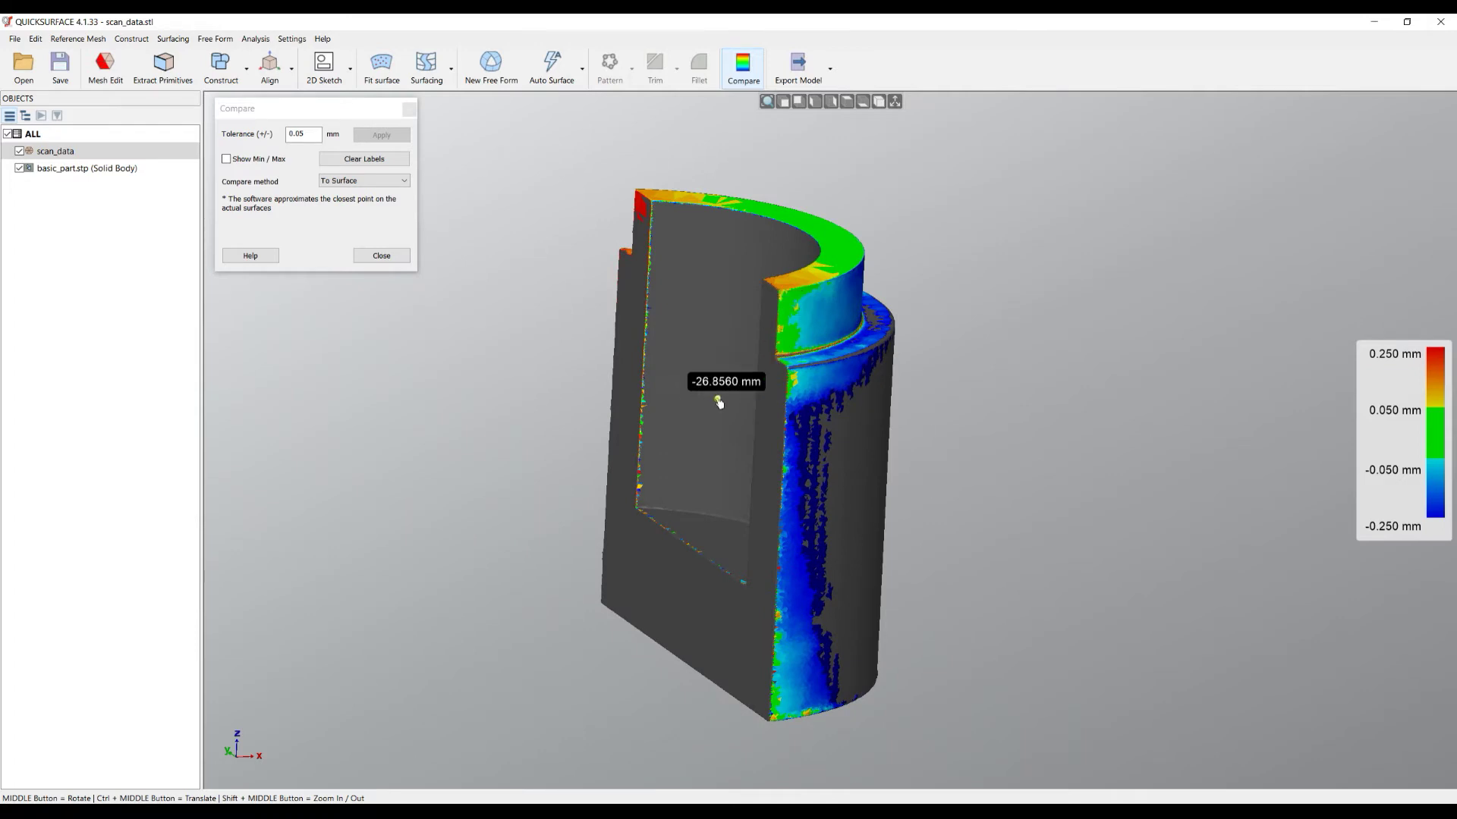
pyautogui.click(379, 255)
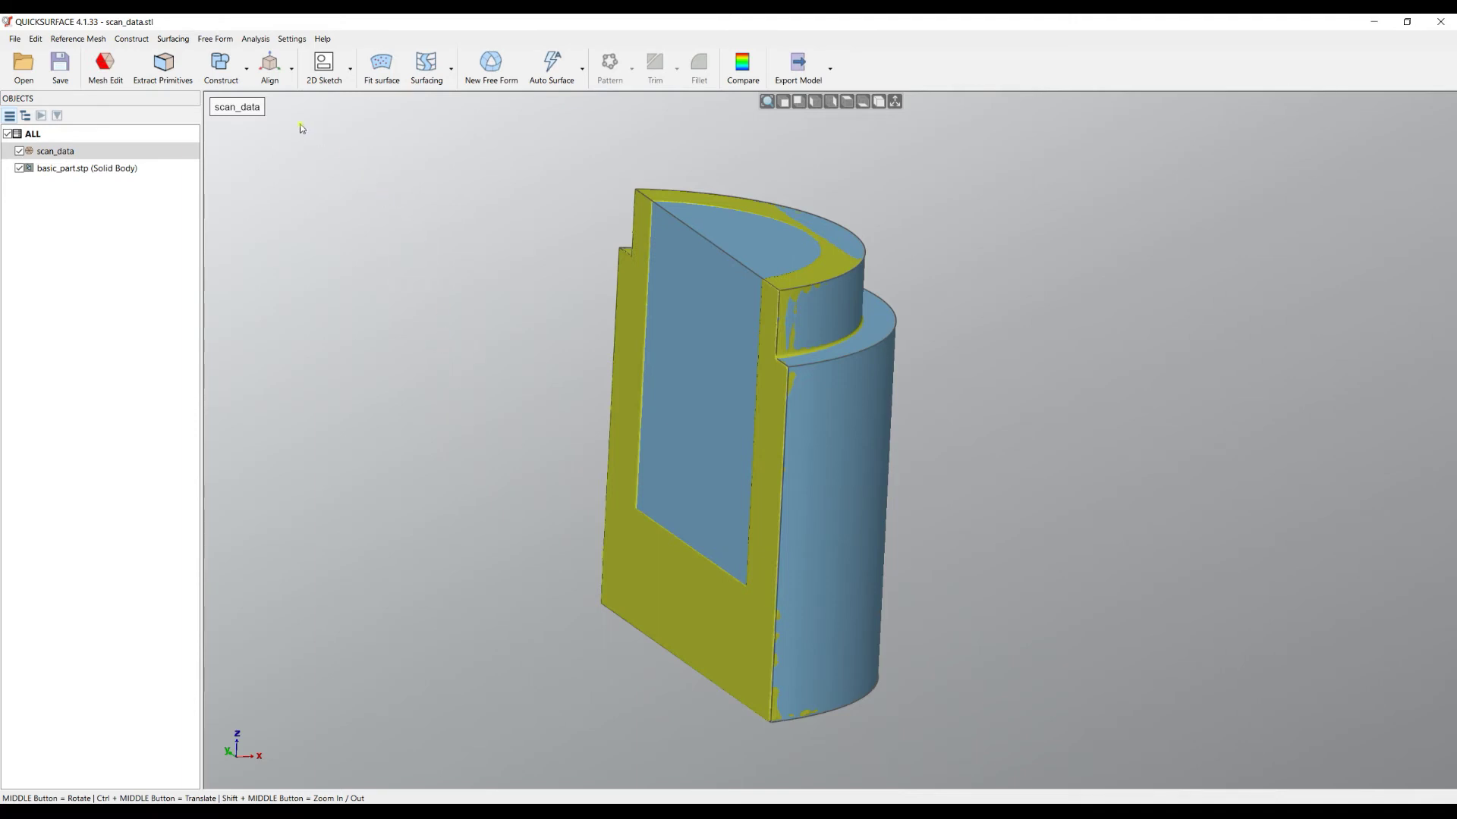
# Fine-align the reference mesh to the CAD solid with the default search tolerance.
pyautogui.click(285, 80)
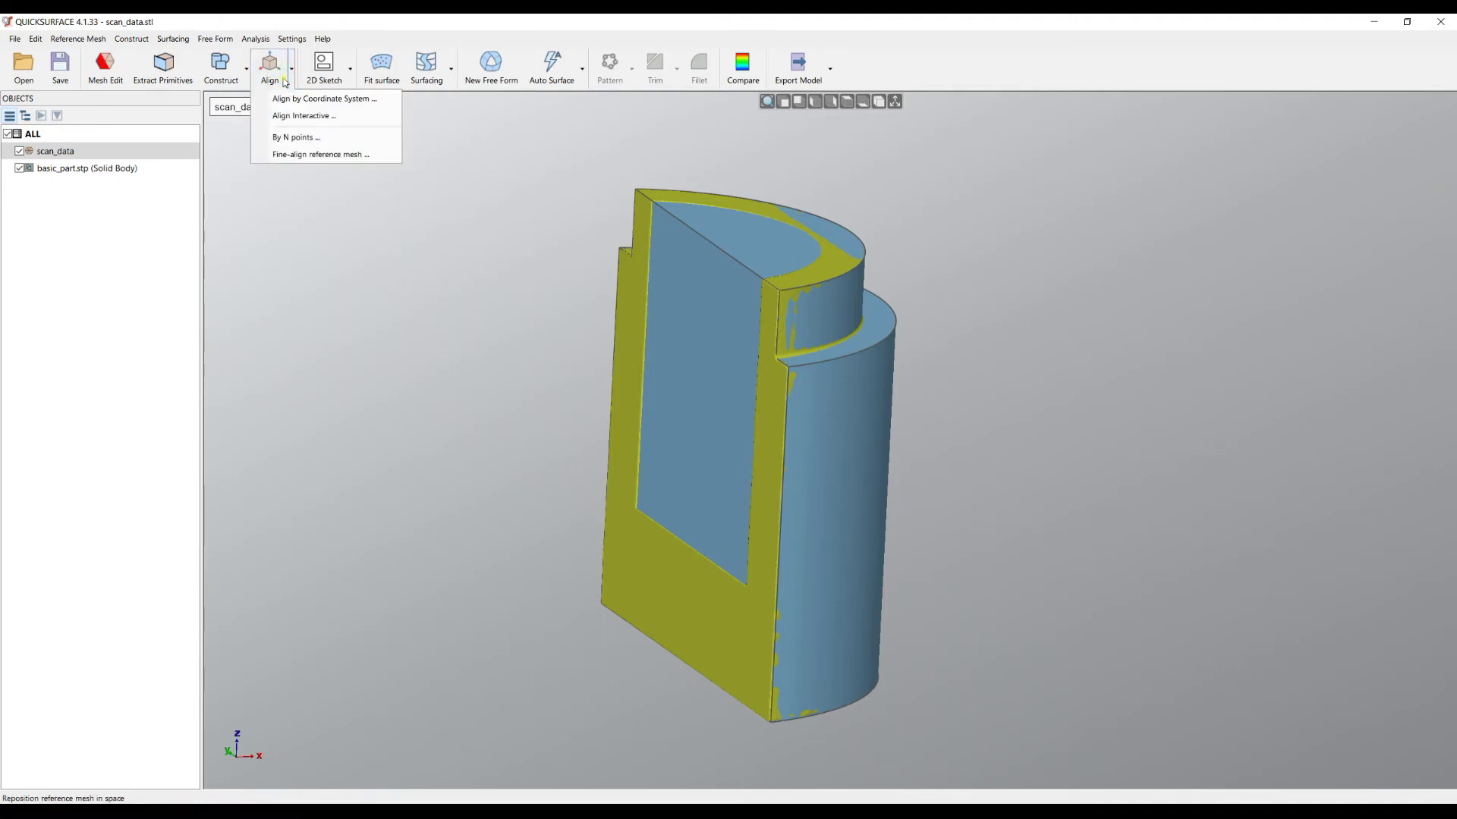
pyautogui.click(283, 155)
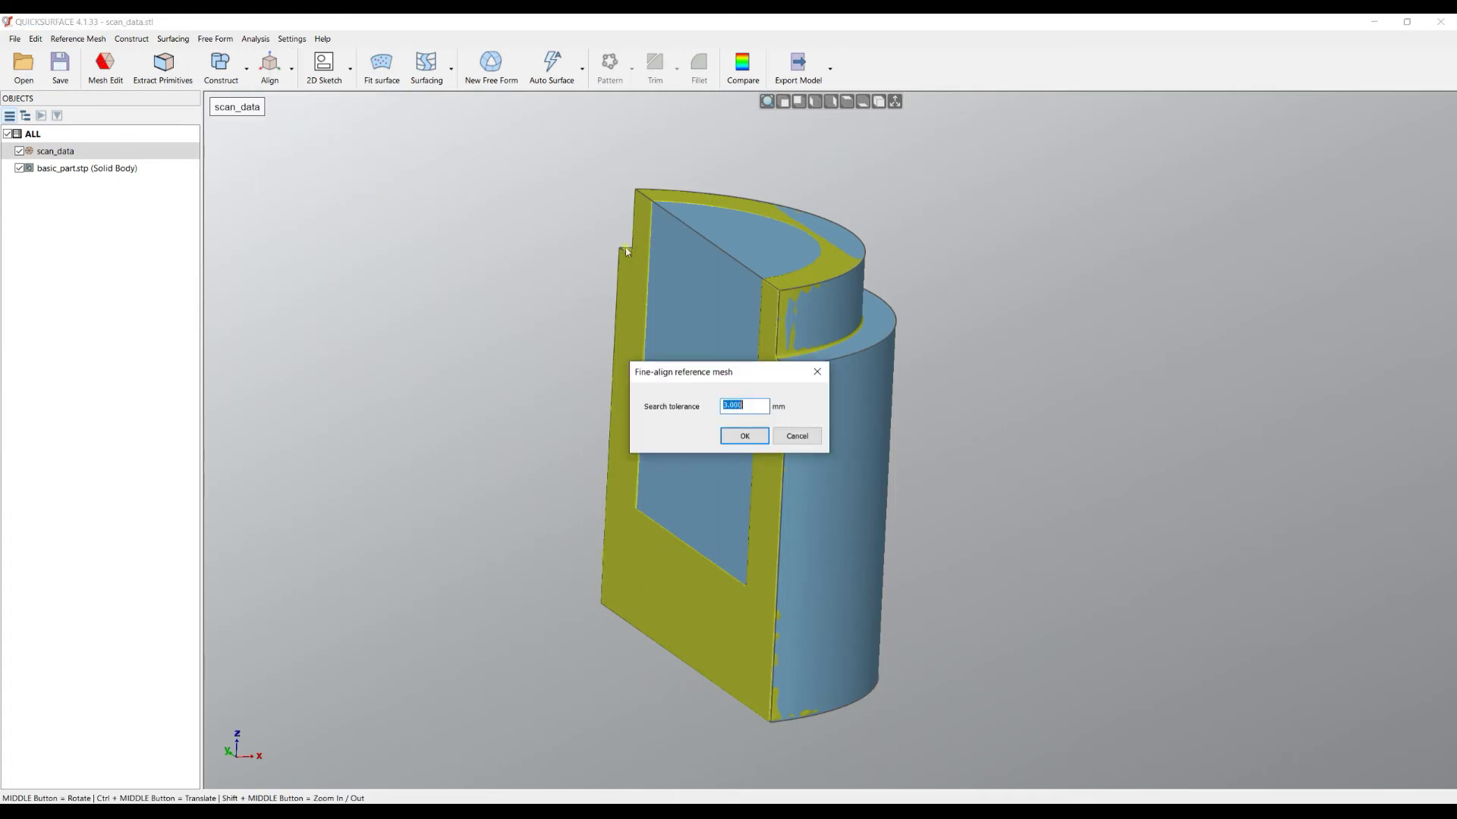
pyautogui.click(745, 437)
pyautogui.click(745, 437)
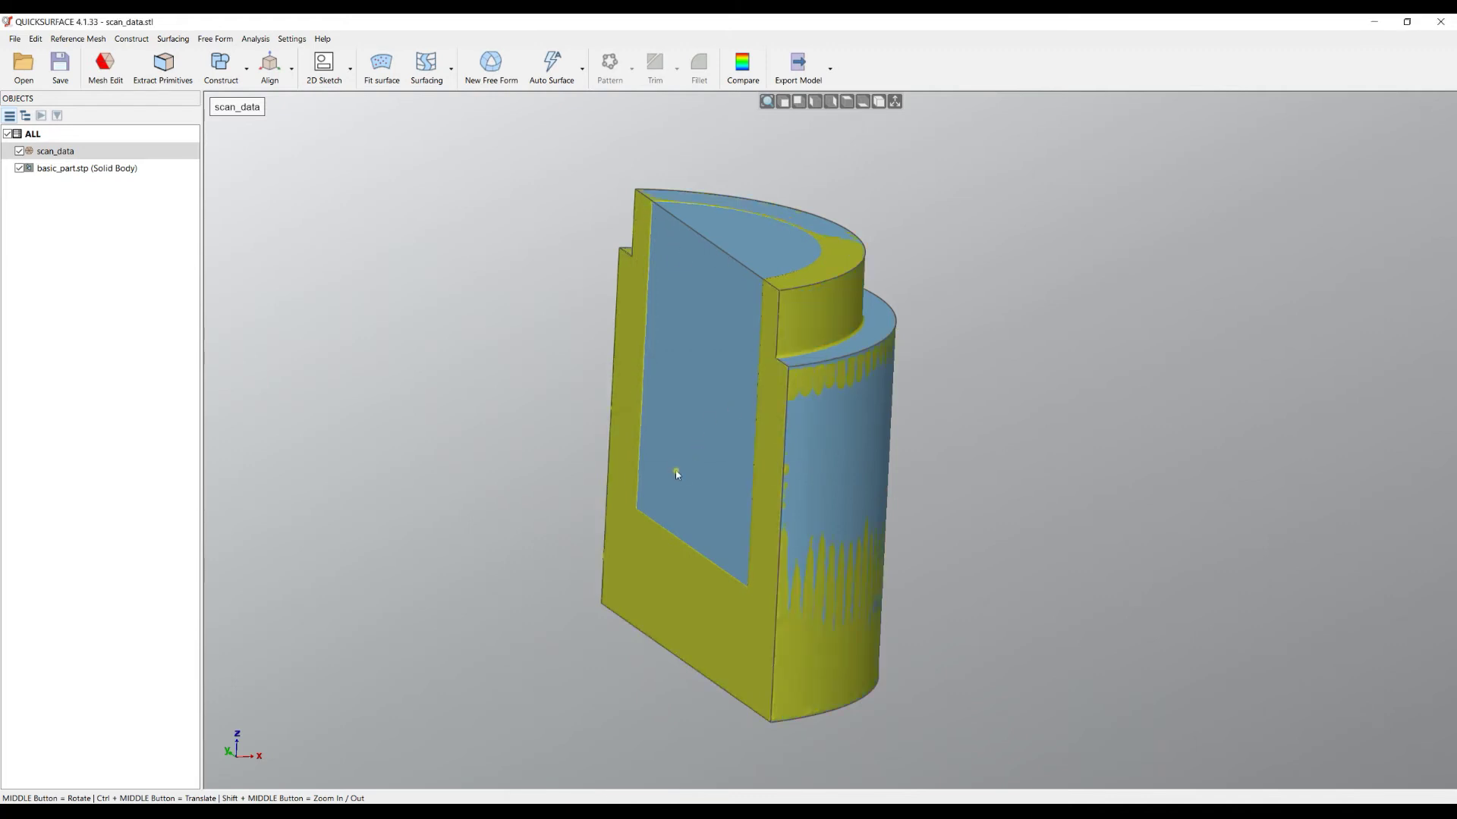
# Run Compare again on the fine-aligned mesh and examine the deviations on its flat side, cylindrical wall and bottom face.
pyautogui.moveTo(711, 478); pyautogui.dragTo(717, 243, button='middle')
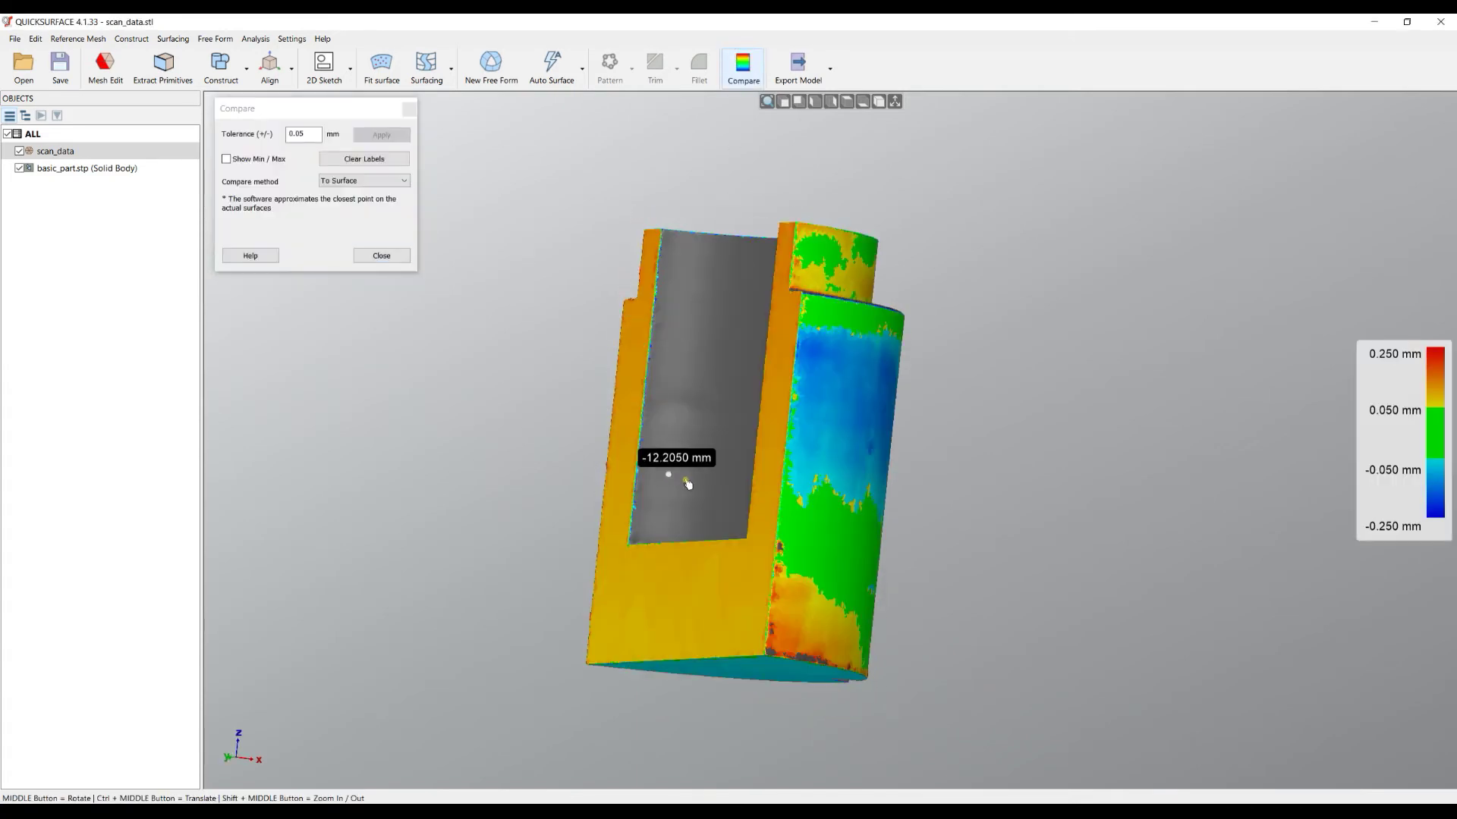
pyautogui.moveTo(757, 607); pyautogui.dragTo(814, 475, button='middle')
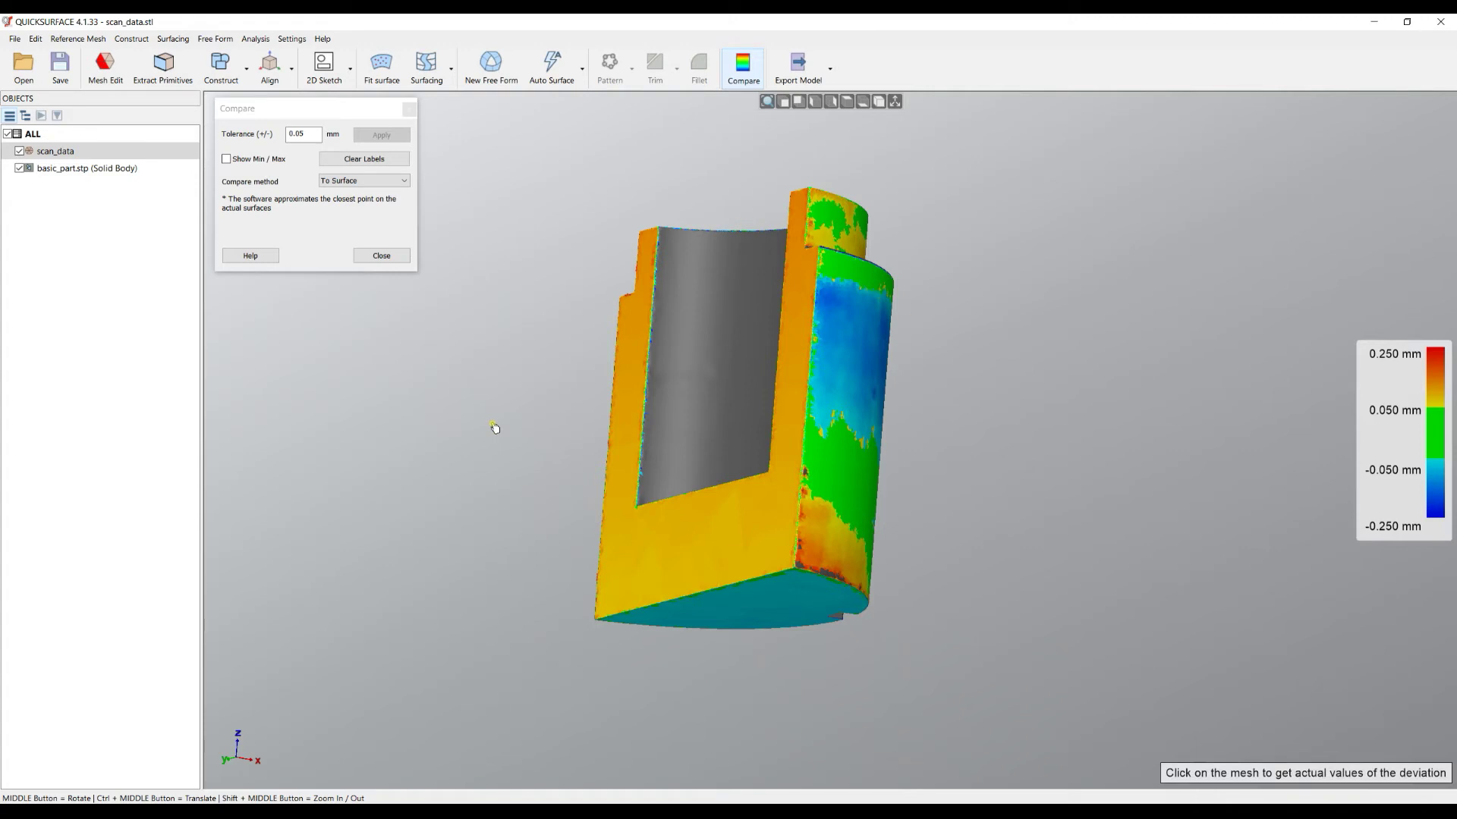
pyautogui.moveTo(747, 455); pyautogui.dragTo(603, 221, button='middle')
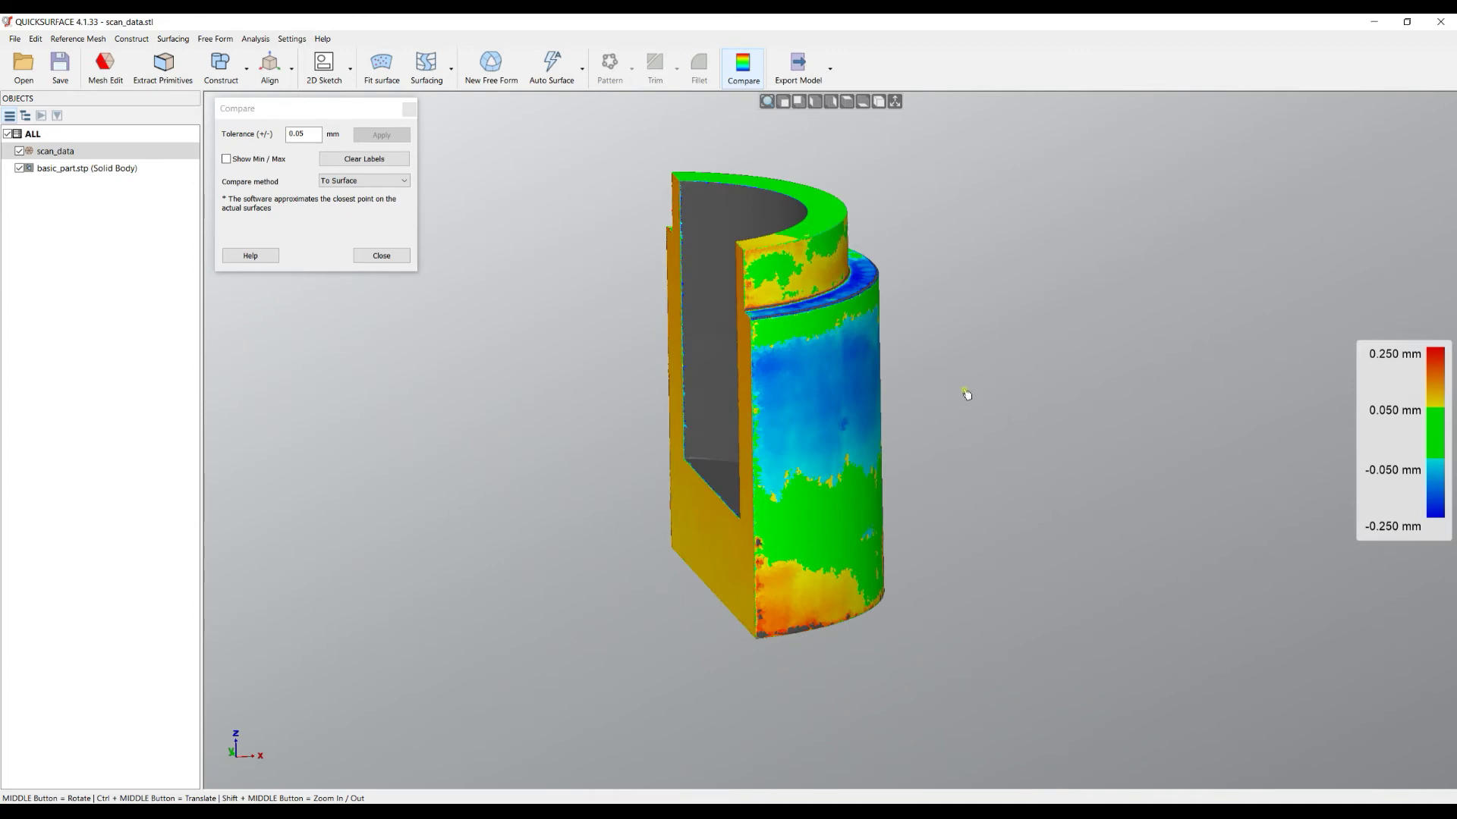
pyautogui.moveTo(967, 394); pyautogui.dragTo(976, 273, button='middle')
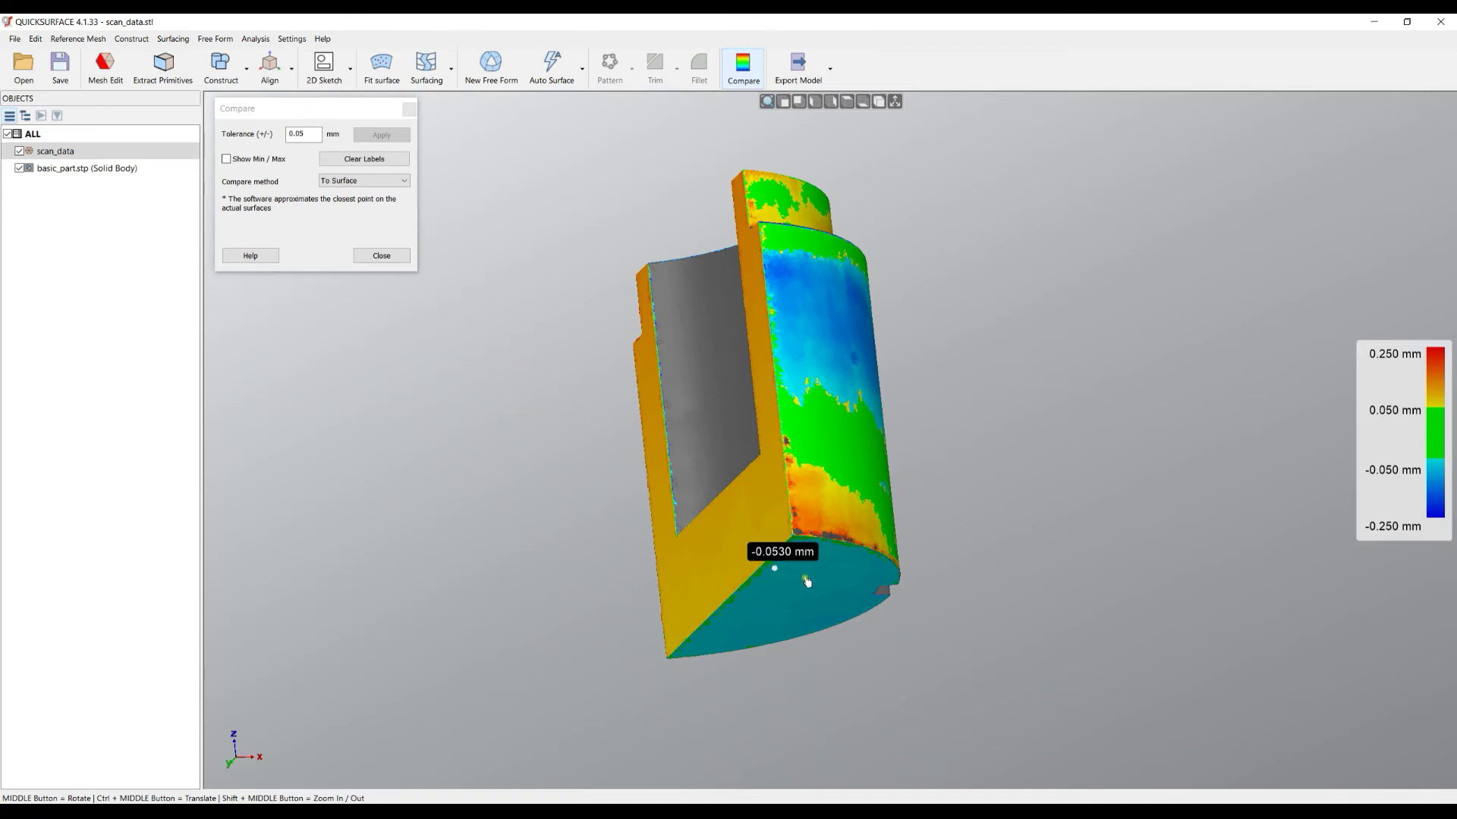
pyautogui.moveTo(883, 573)
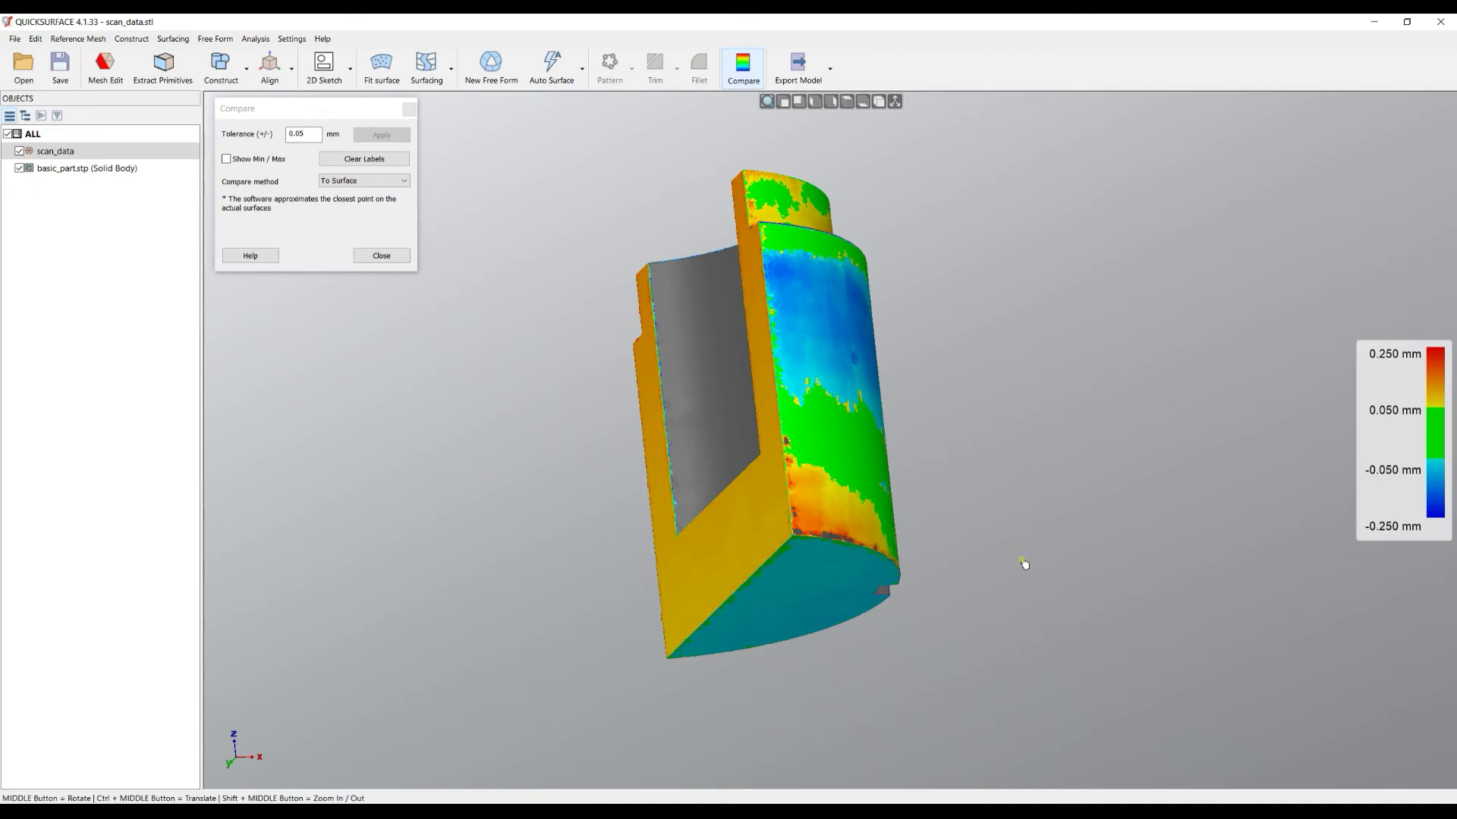
pyautogui.click(365, 258)
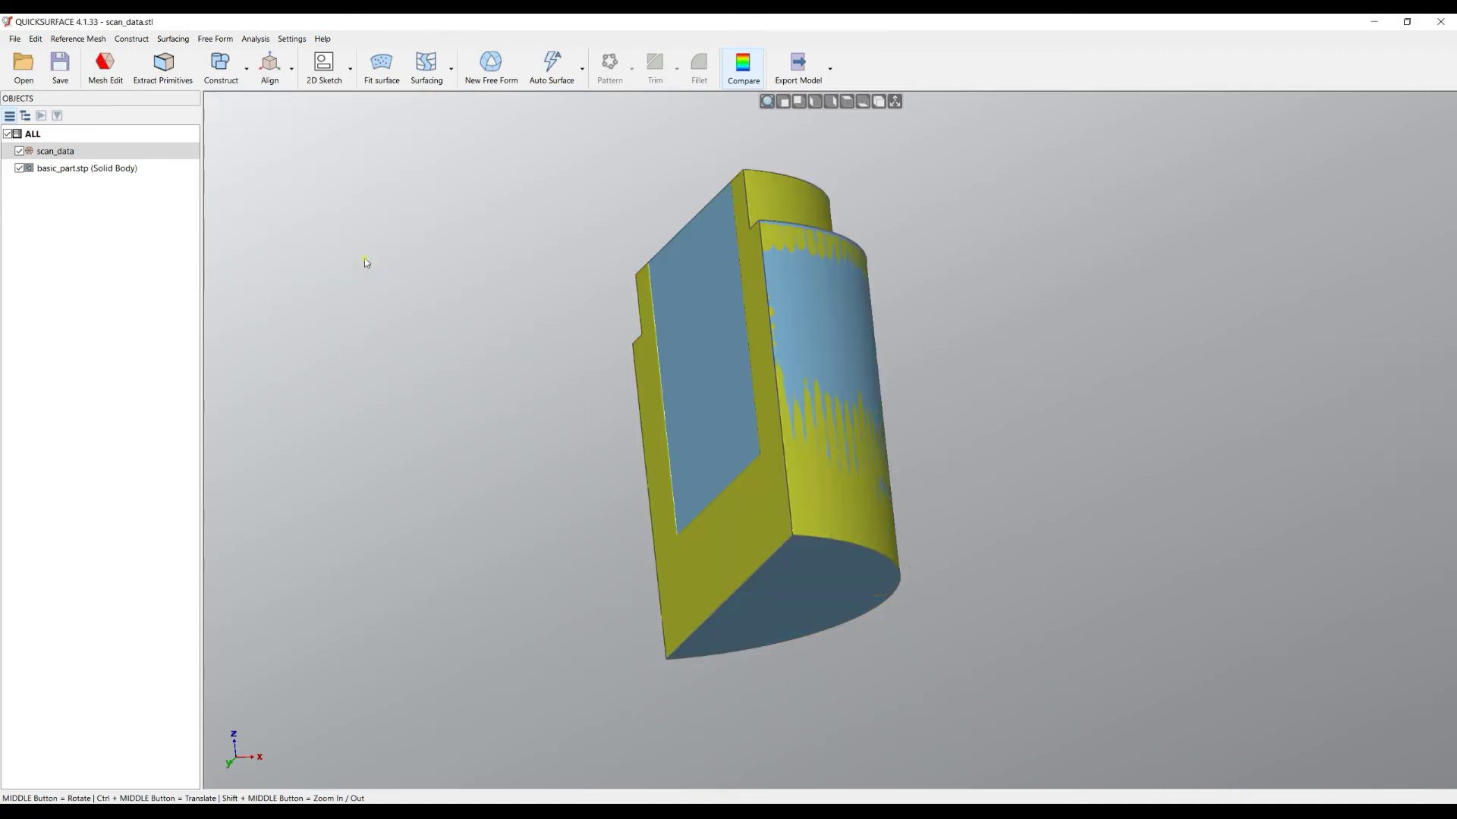
# Hide the basic_part.stp solid and select the flat side face and the bottom face of the scan mesh in Mesh Edit.
pyautogui.click(21, 171)
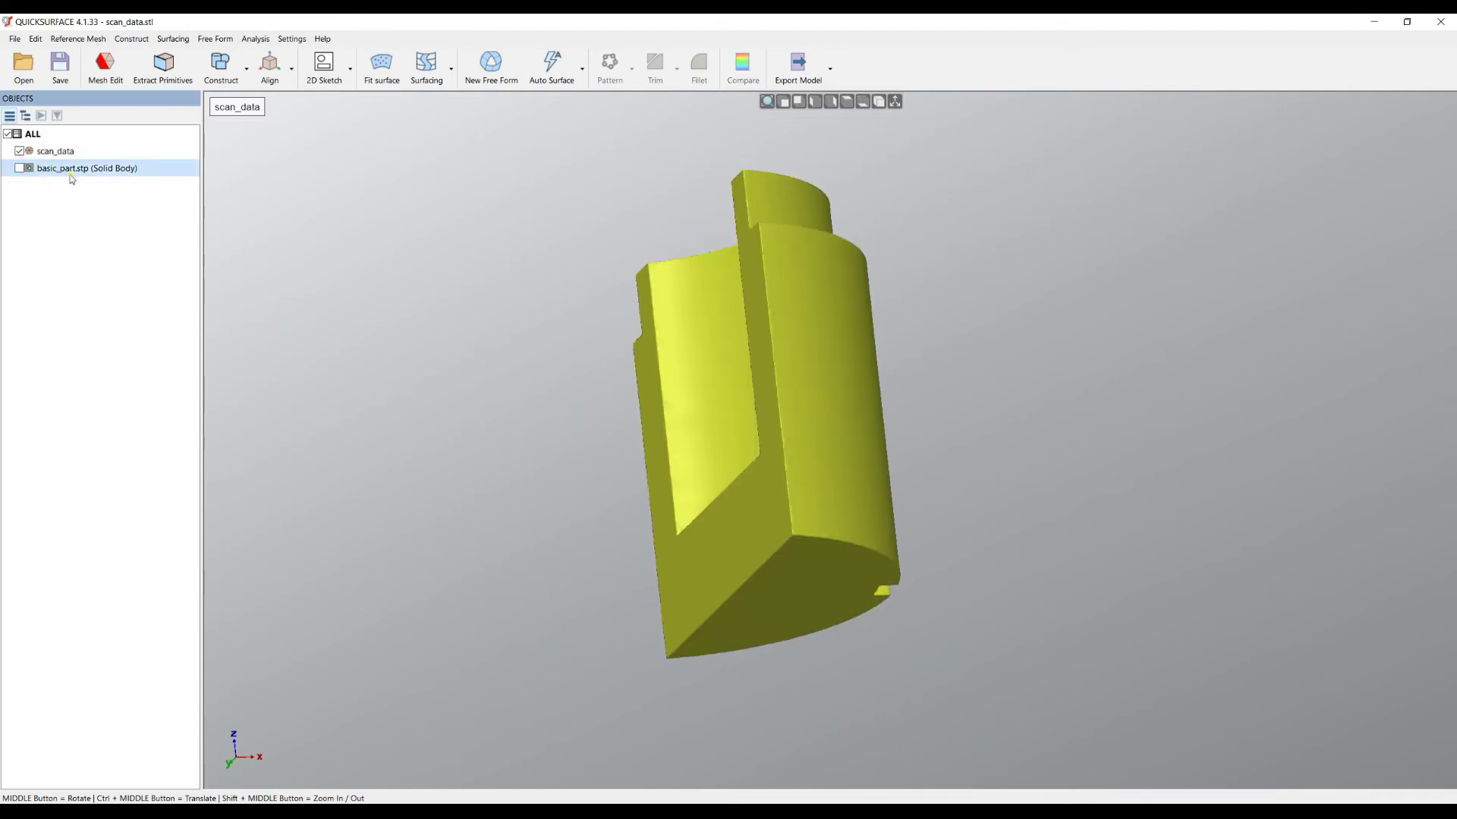
pyautogui.click(113, 78)
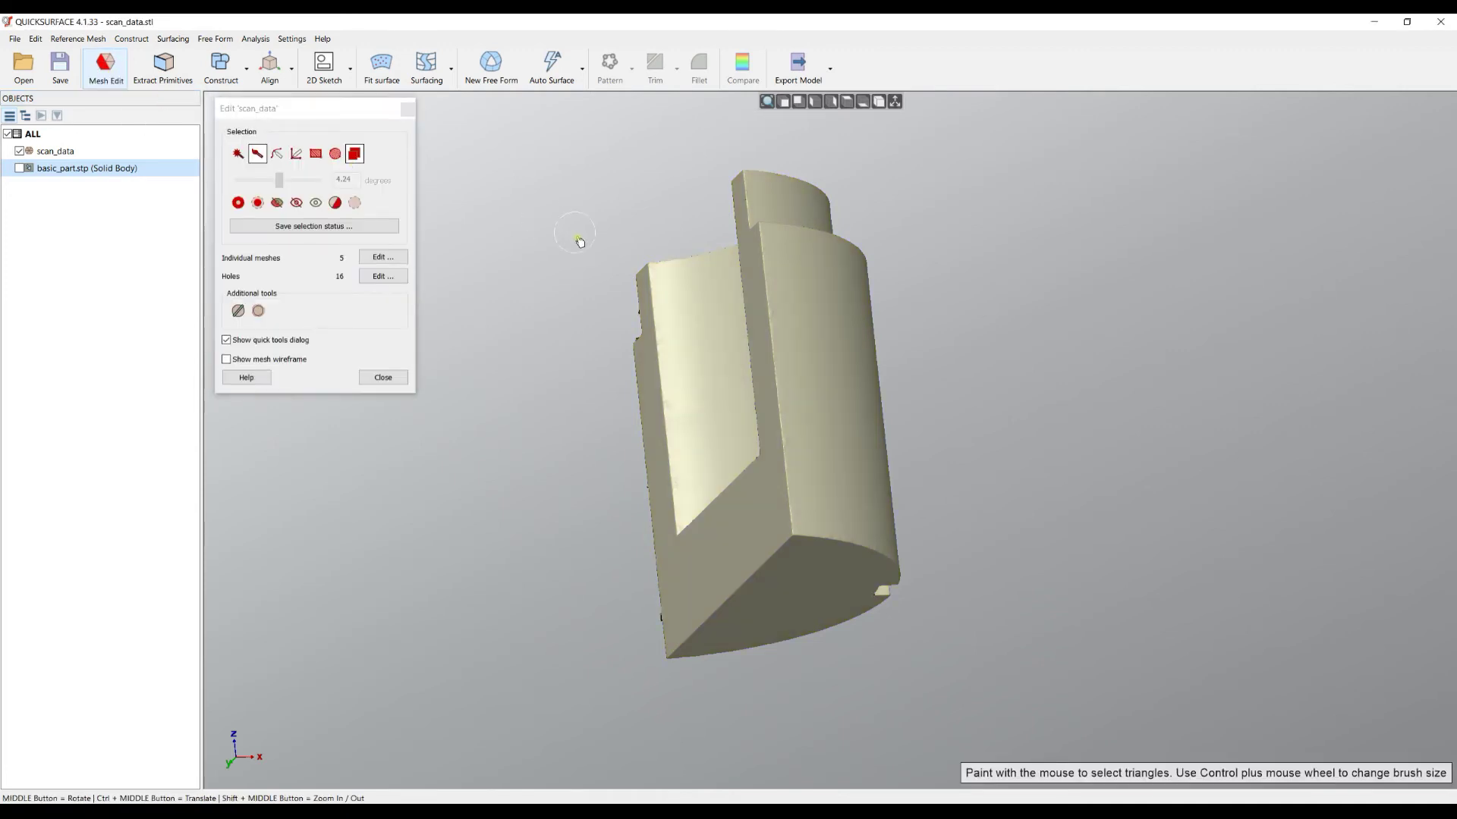
pyautogui.click(239, 154)
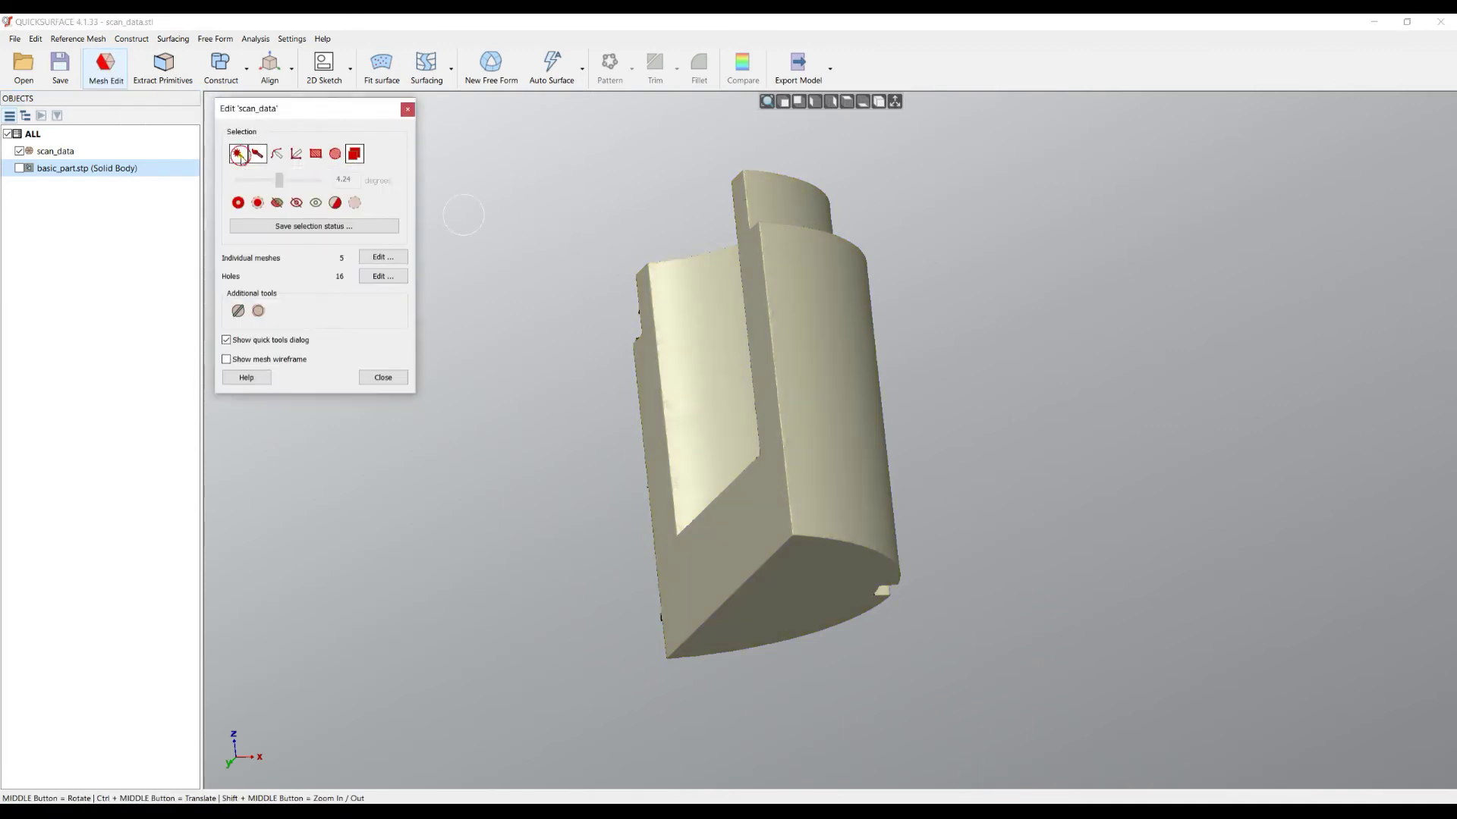
pyautogui.click(649, 397)
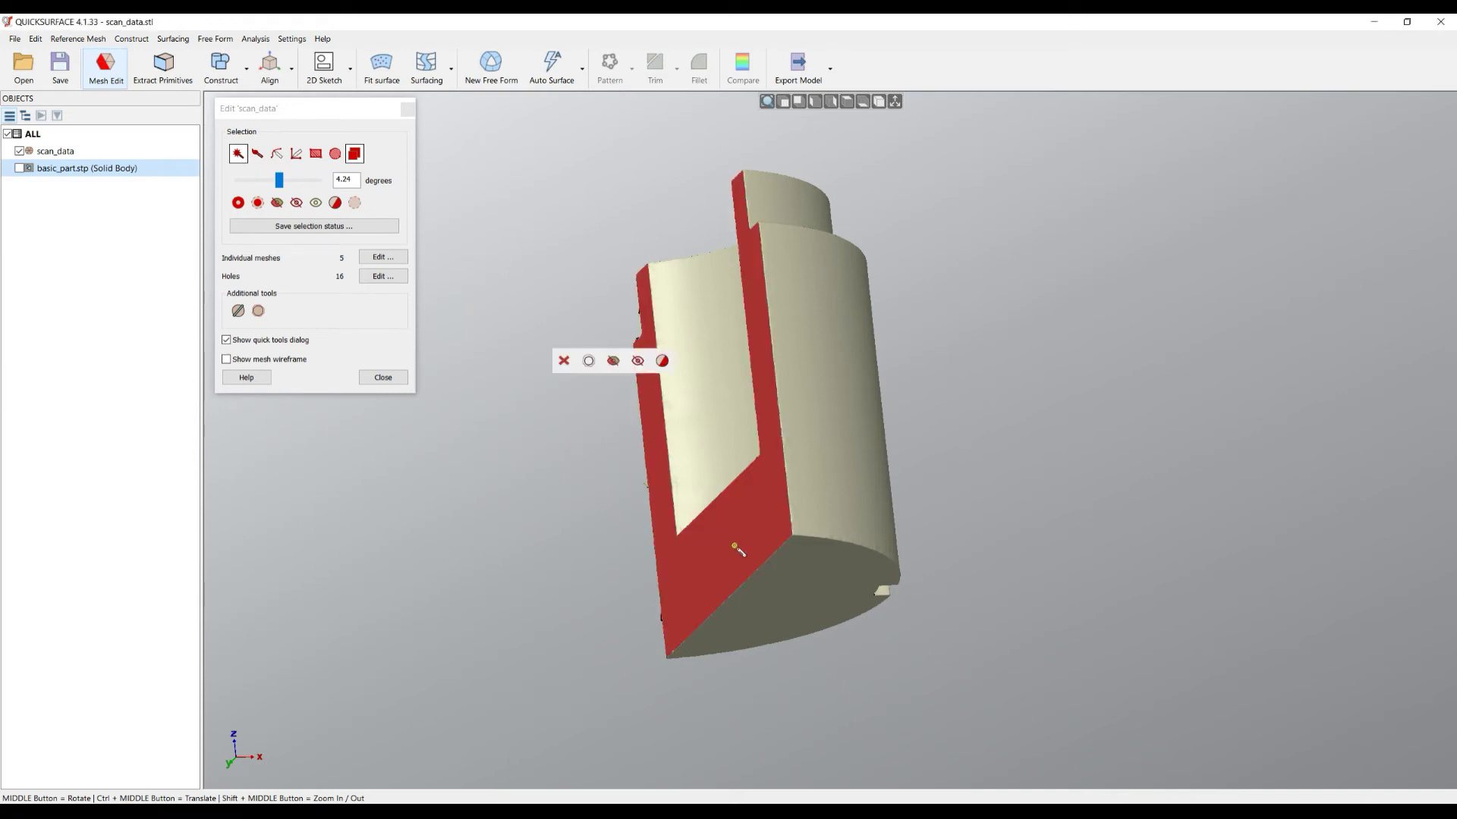
pyautogui.click(807, 589)
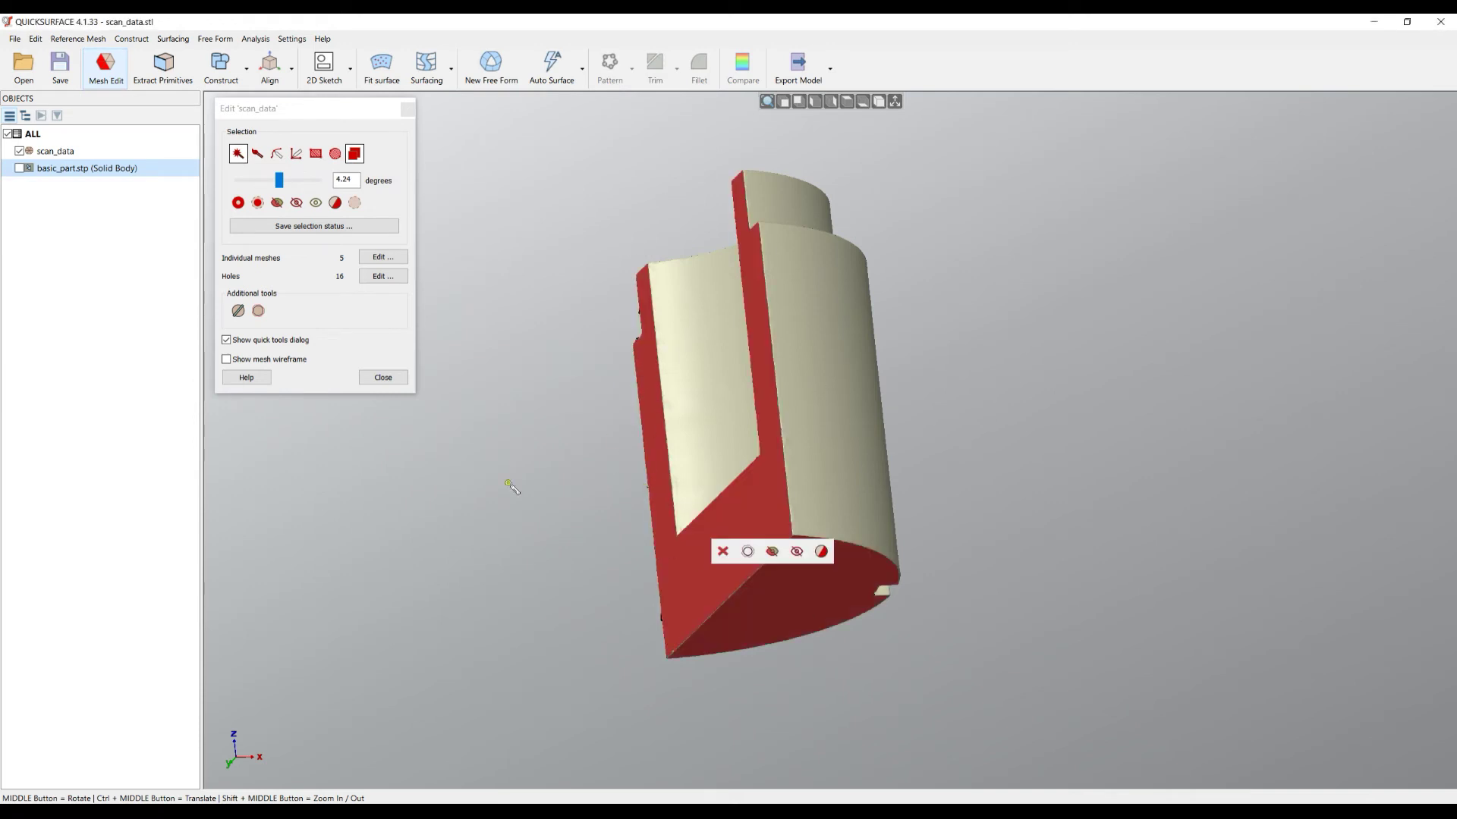
pyautogui.click(371, 380)
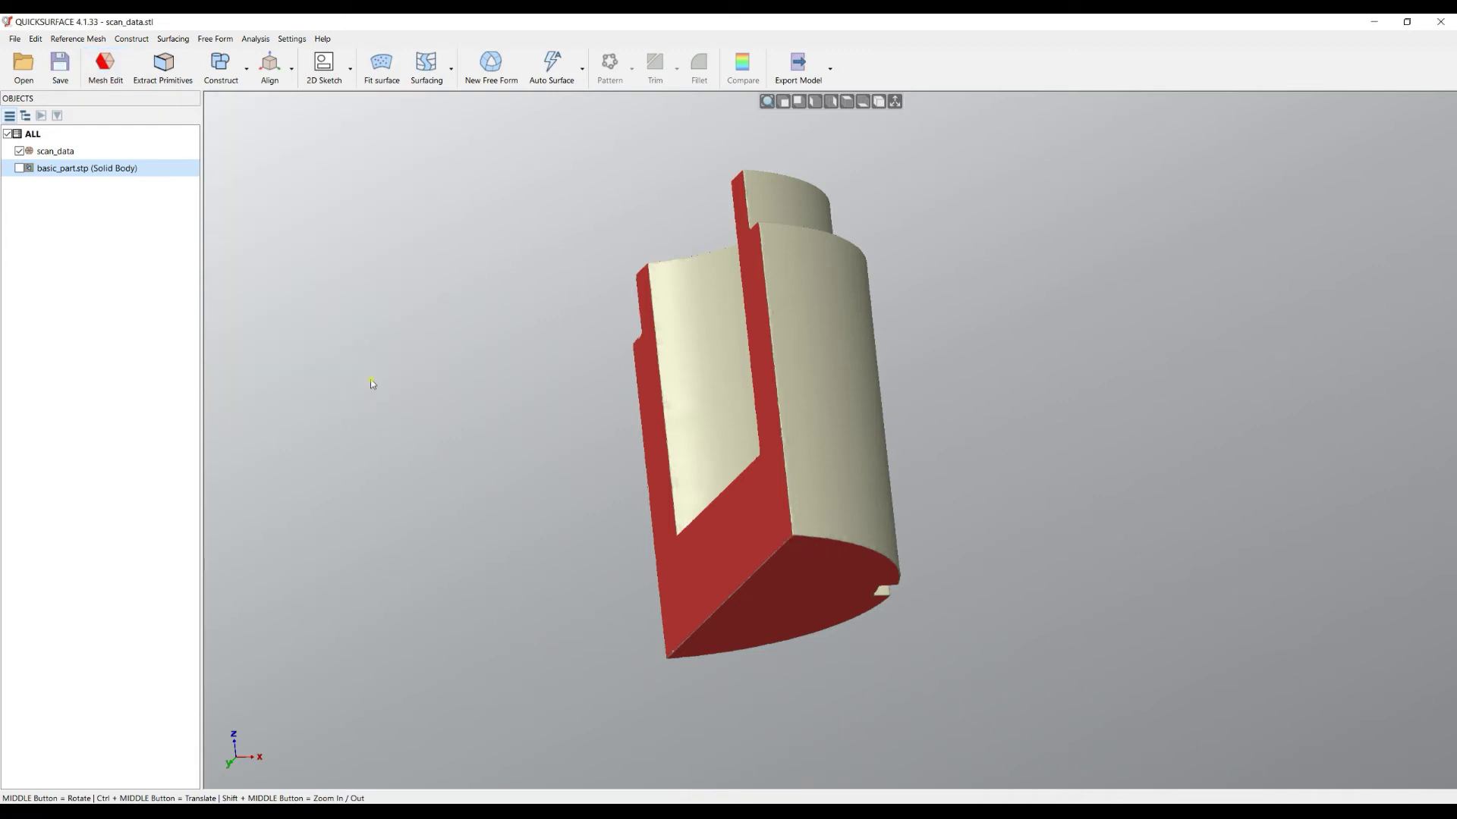
# Show the basic_part.stp solid and fine-align the reference mesh on its selected faces with the default search tolerance.
pyautogui.click(20, 169)
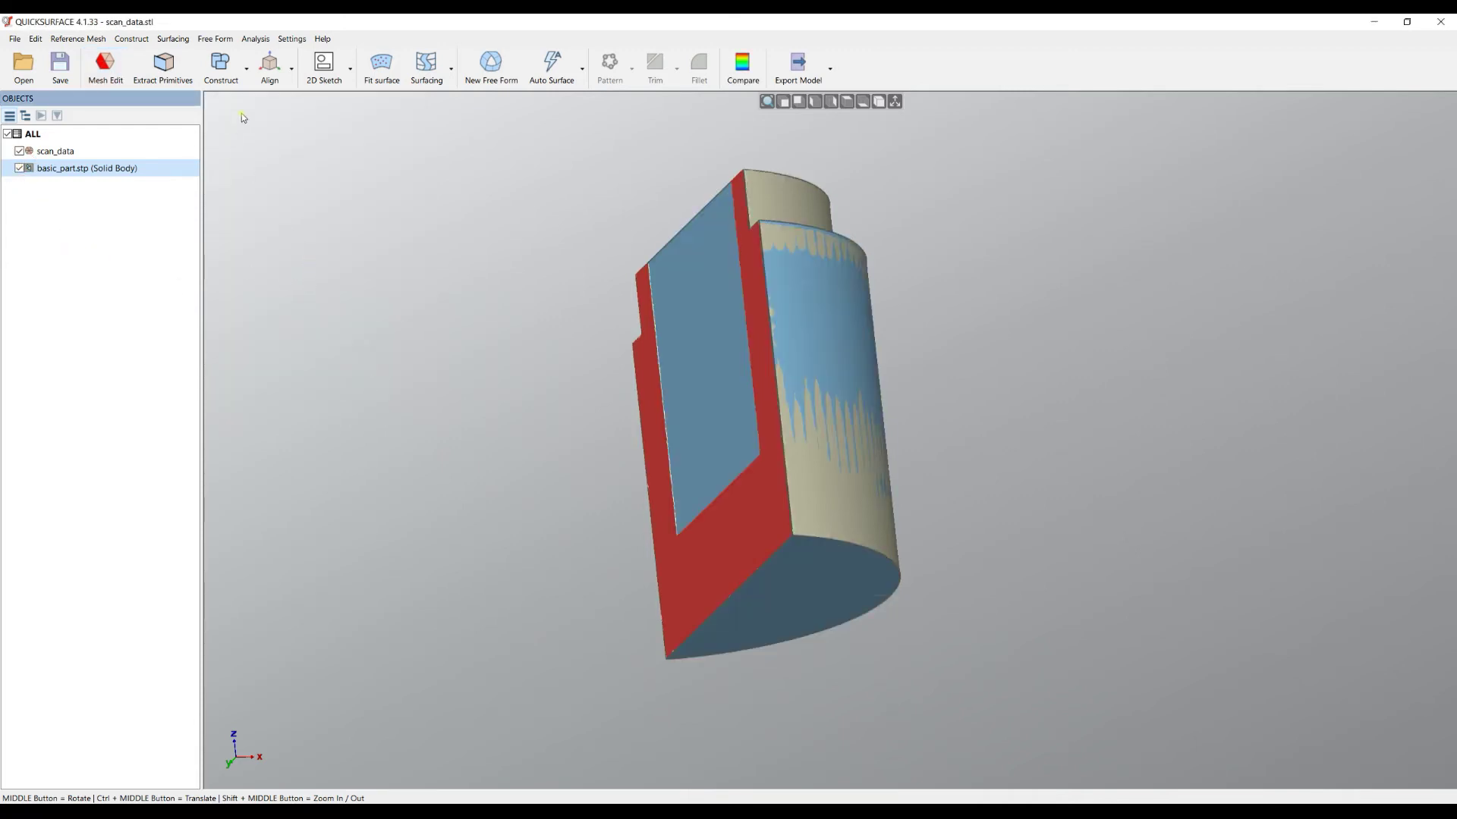
pyautogui.click(270, 66)
pyautogui.click(311, 154)
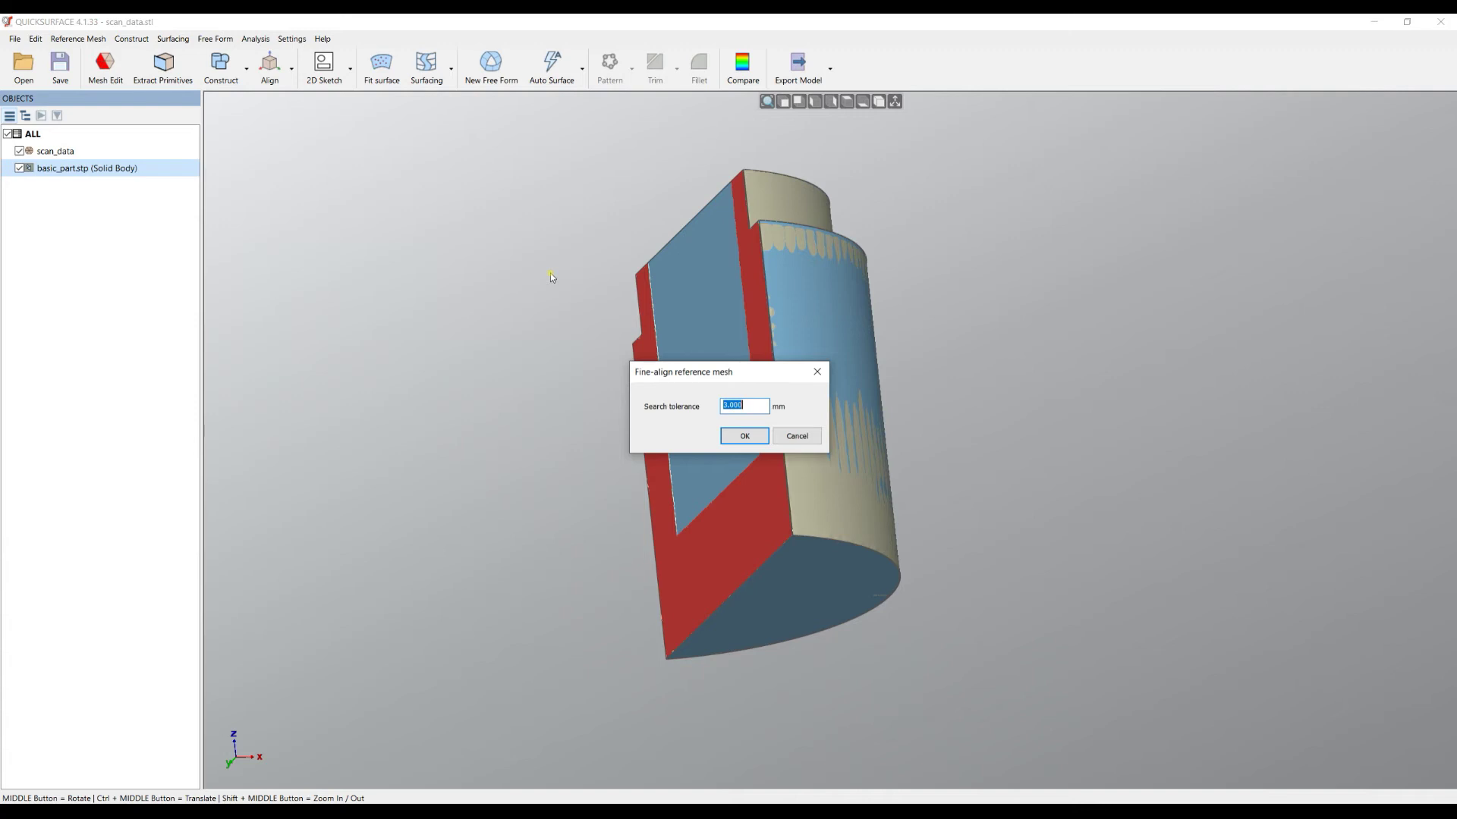
pyautogui.click(744, 436)
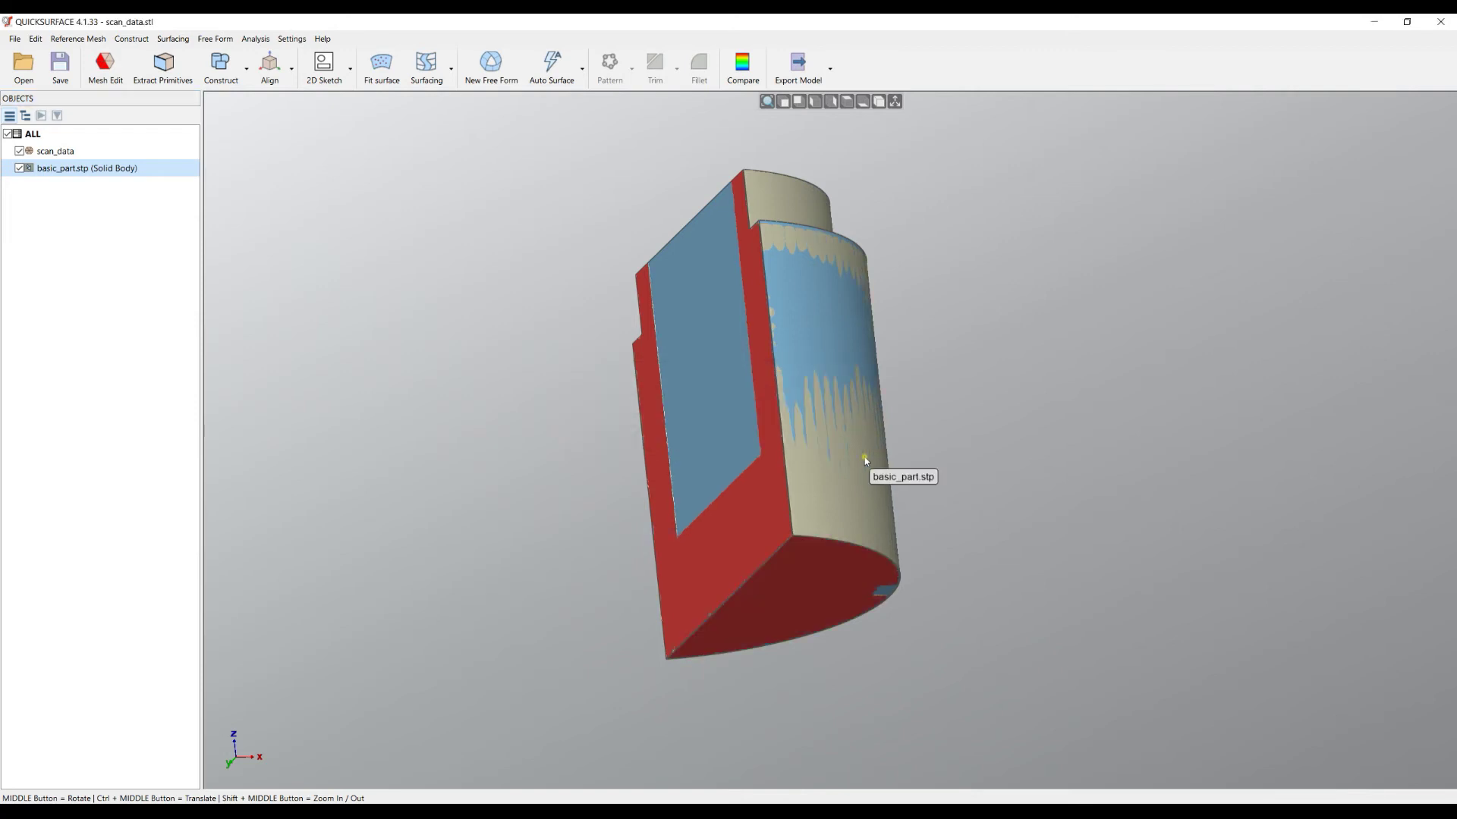
# Compare the realigned mesh with the solid and examine the deviations on the flat, bottom, cylindrical and step faces.
pyautogui.moveTo(829, 303); pyautogui.dragTo(859, 318, button='middle')
pyautogui.click(741, 66)
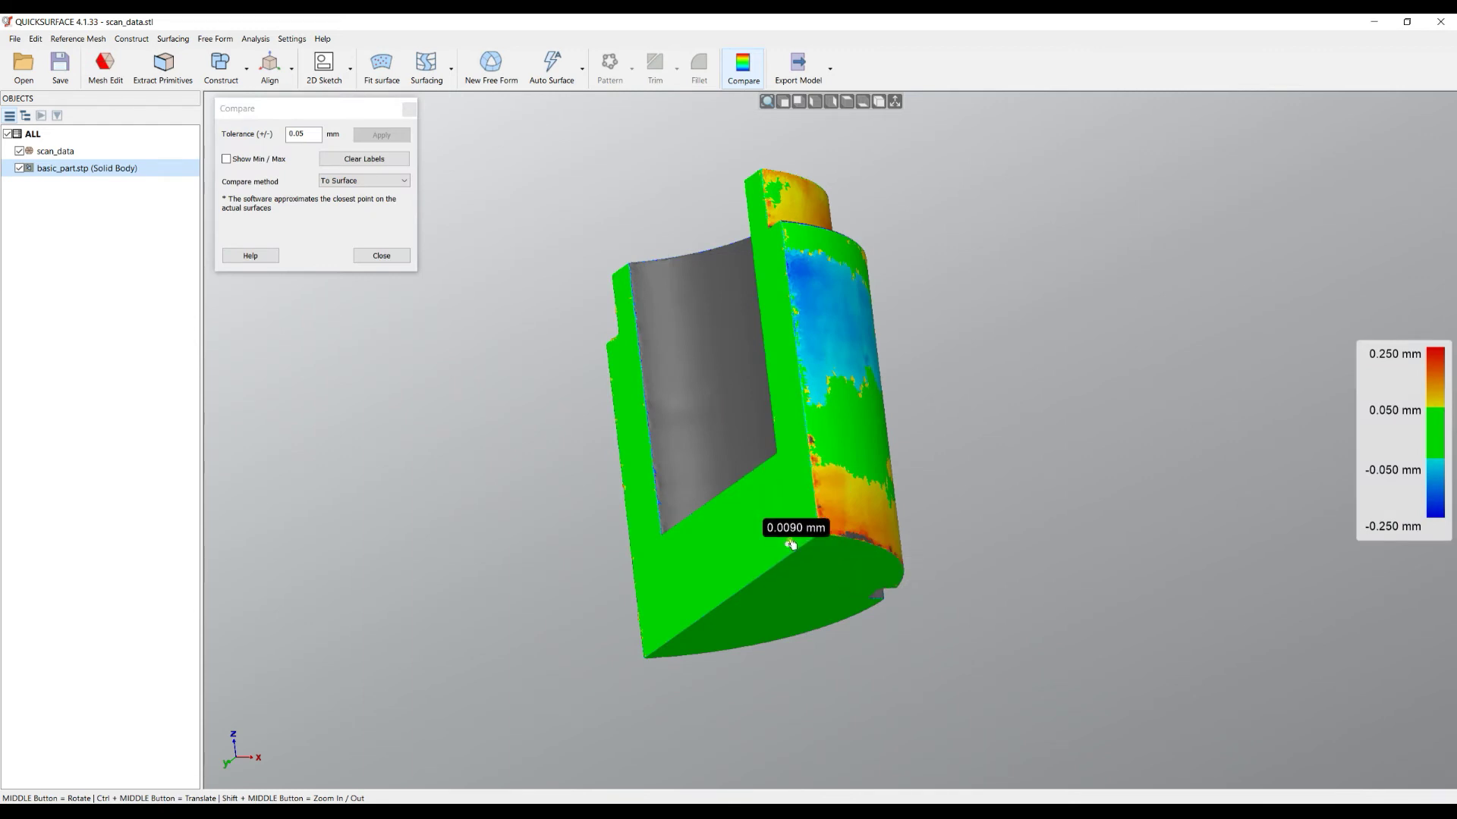
pyautogui.scroll(2, 787, 545)
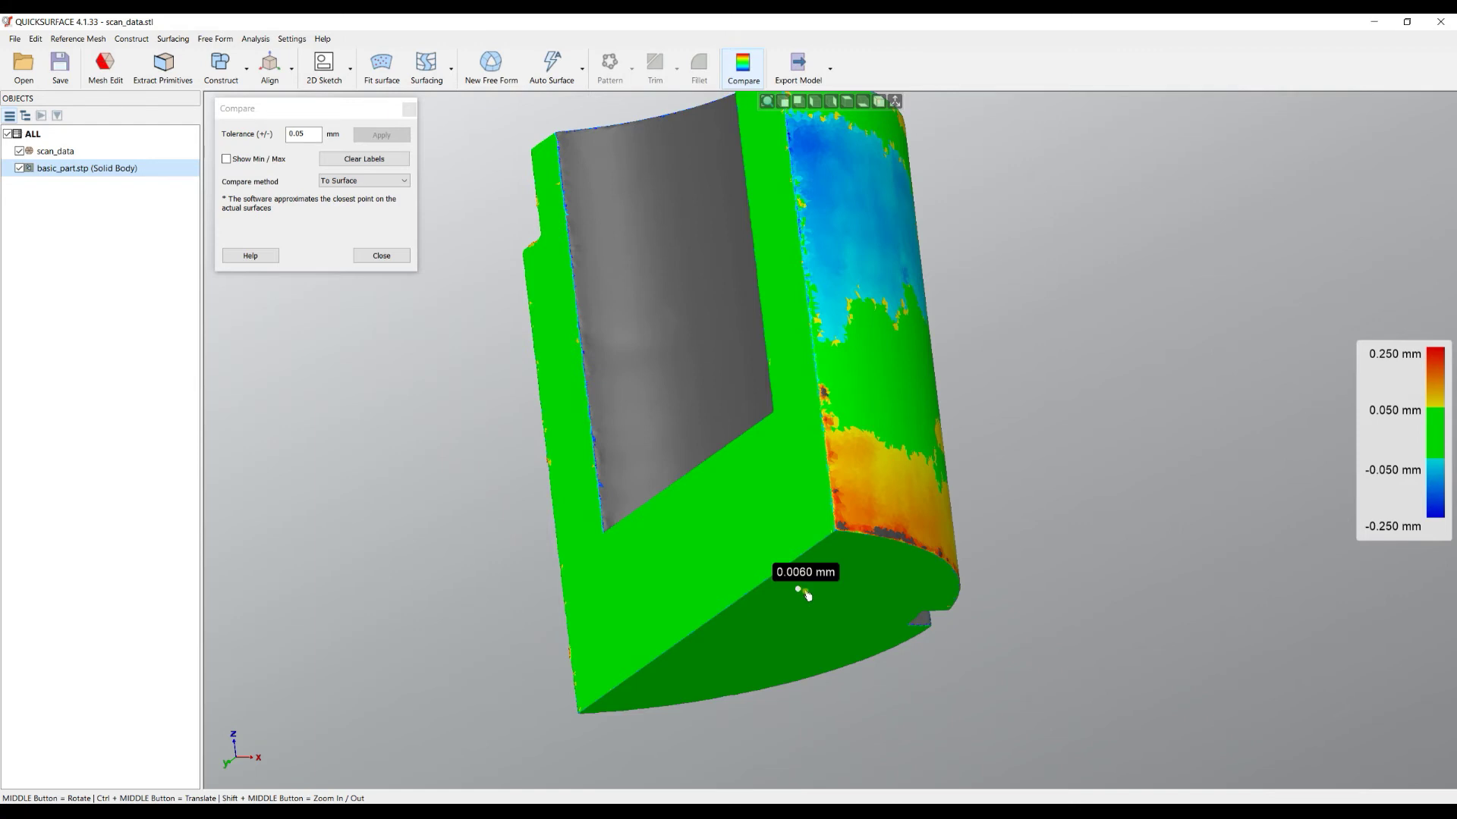
pyautogui.moveTo(792, 596); pyautogui.dragTo(693, 585, button='middle')
pyautogui.moveTo(598, 588); pyautogui.dragTo(789, 607, button='middle')
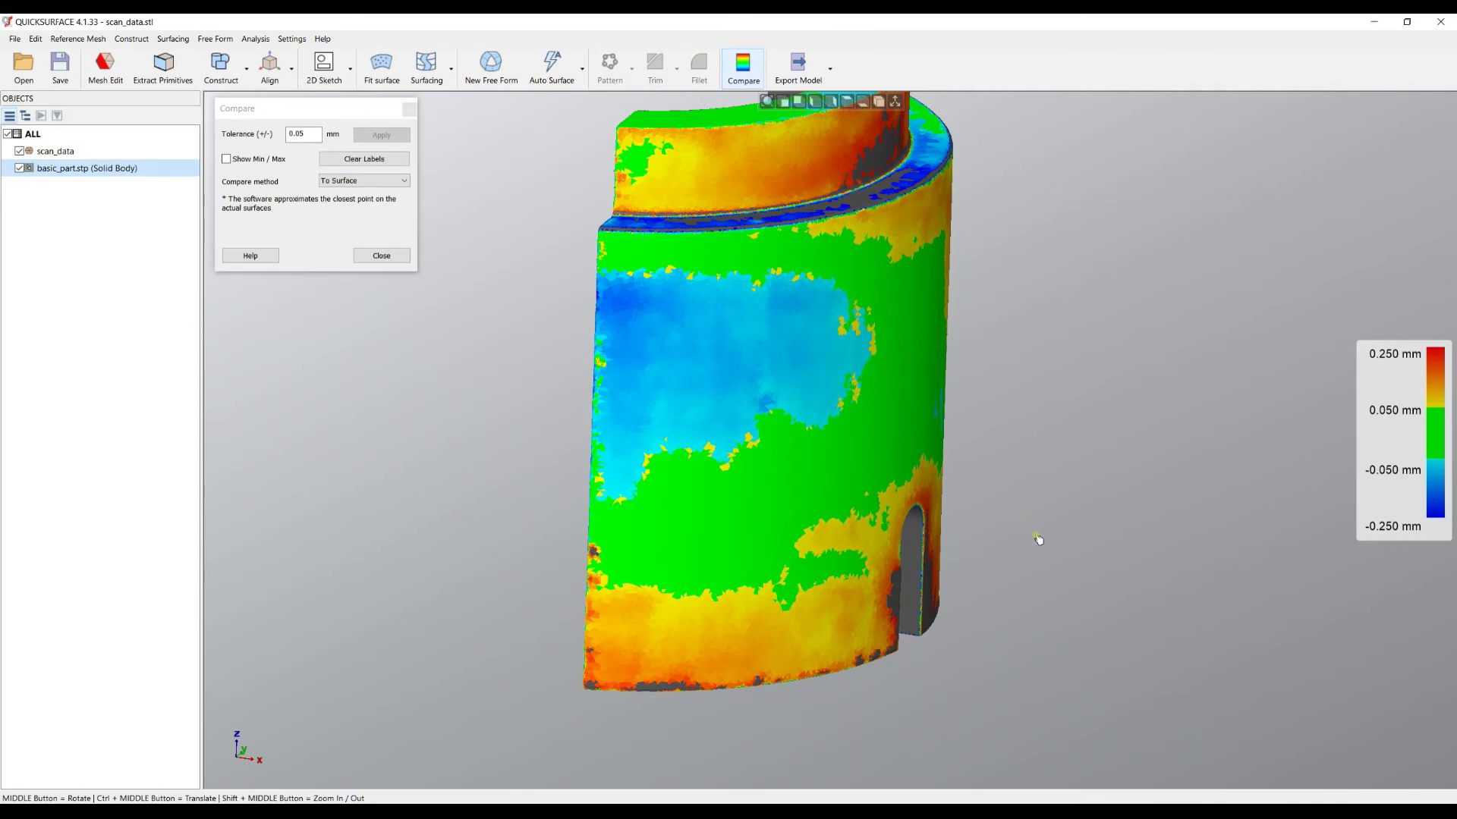
pyautogui.moveTo(1037, 540); pyautogui.dragTo(1011, 482, button='middle')
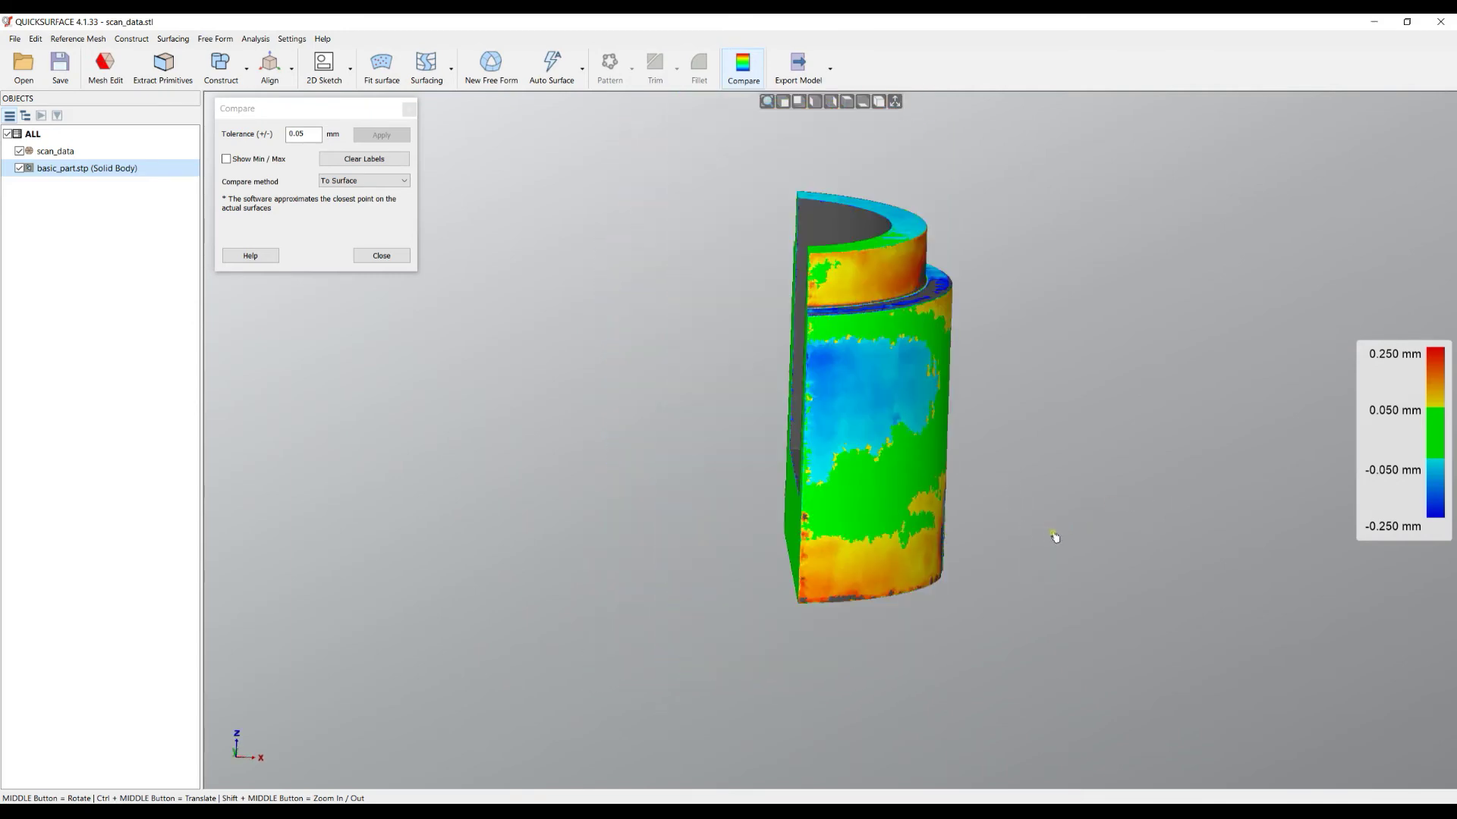
pyautogui.moveTo(1054, 537); pyautogui.dragTo(1139, 553, button='middle')
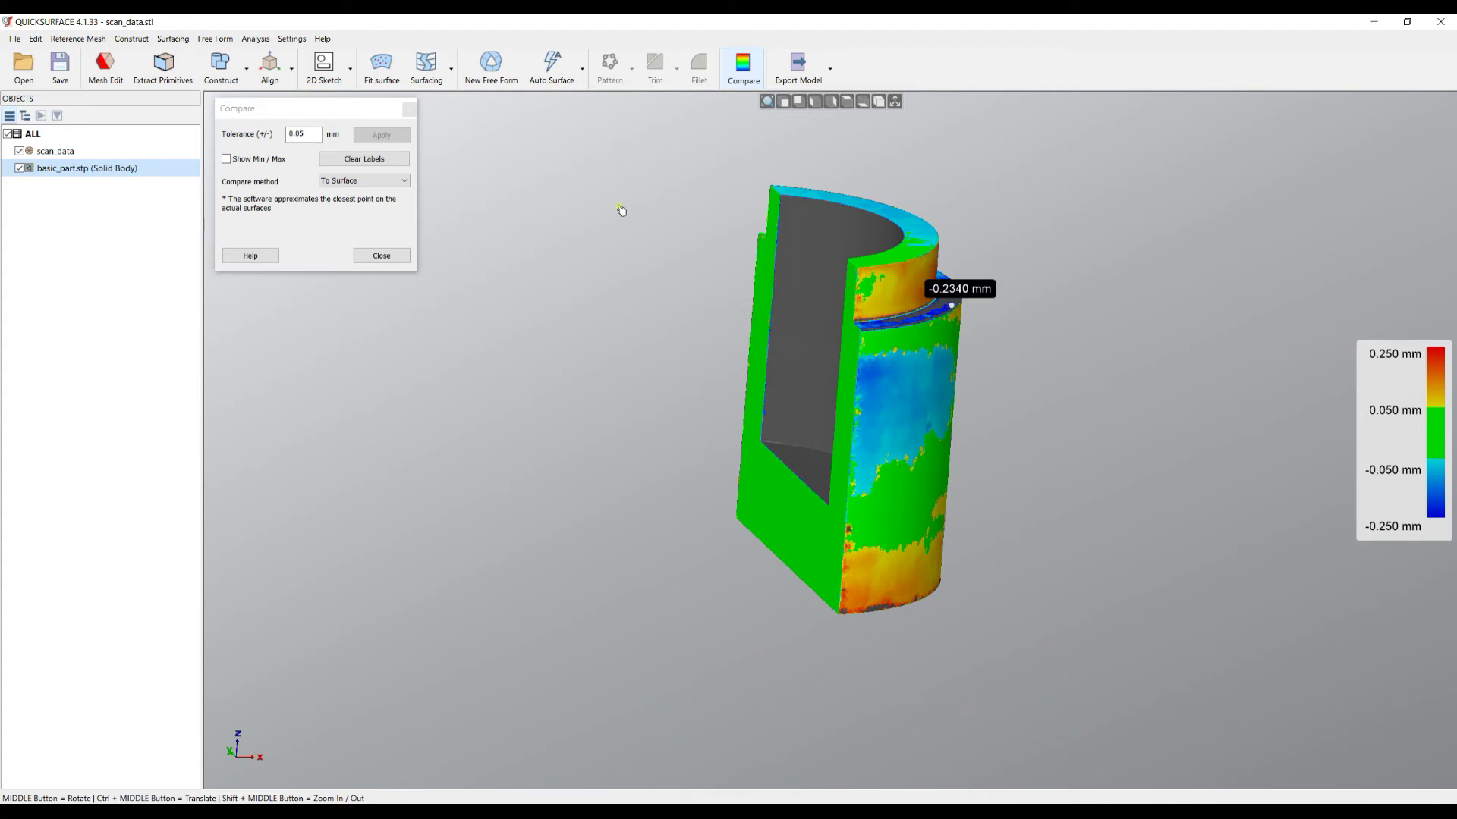
pyautogui.click(382, 257)
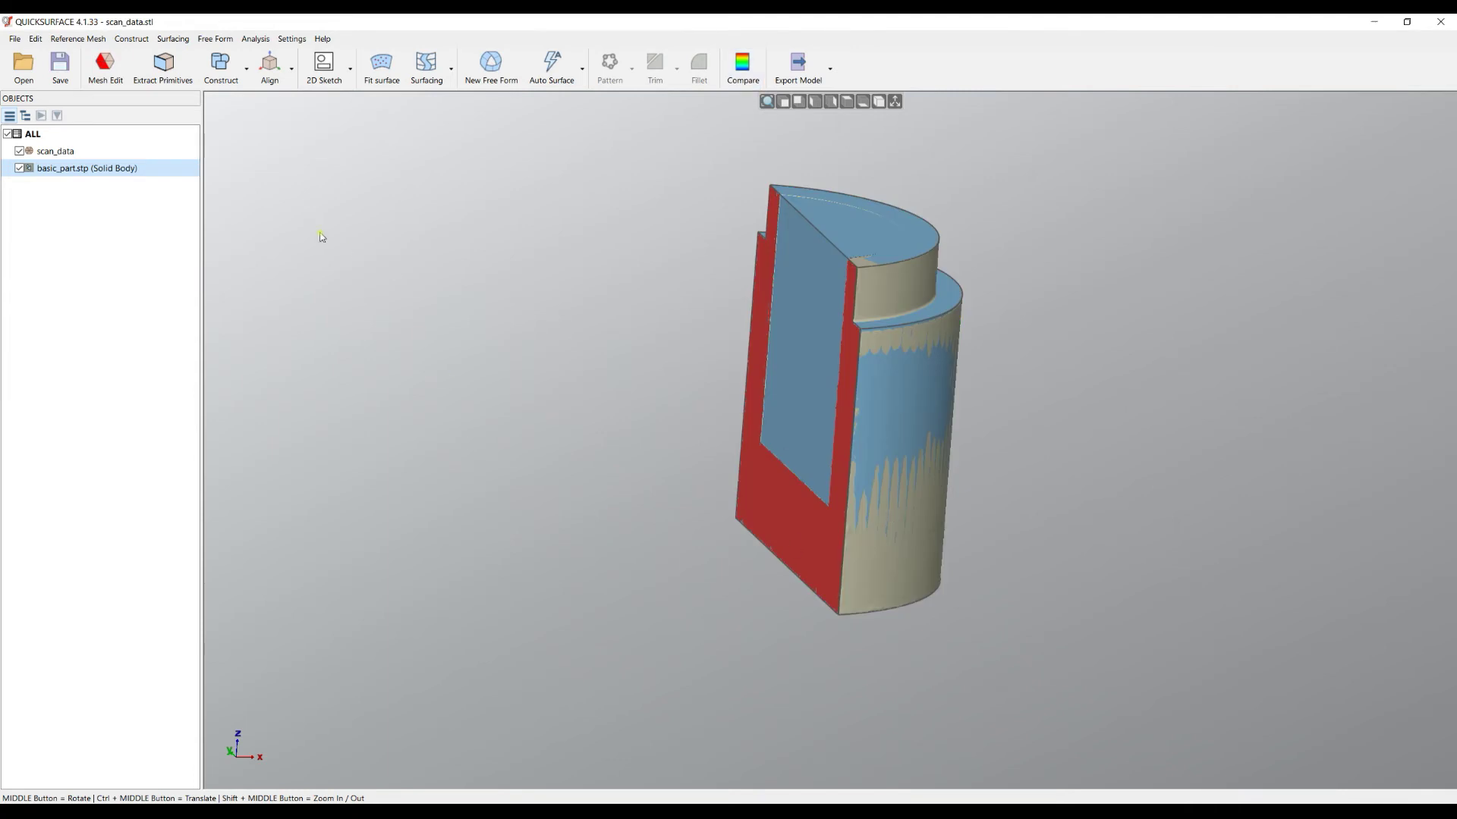
# Clear the mesh selection and extract a cylinder from the inner cylindrical face, parallel to the Z axis with coincident axis.
pyautogui.moveTo(618, 511); pyautogui.dragTo(416, 286, button='middle')
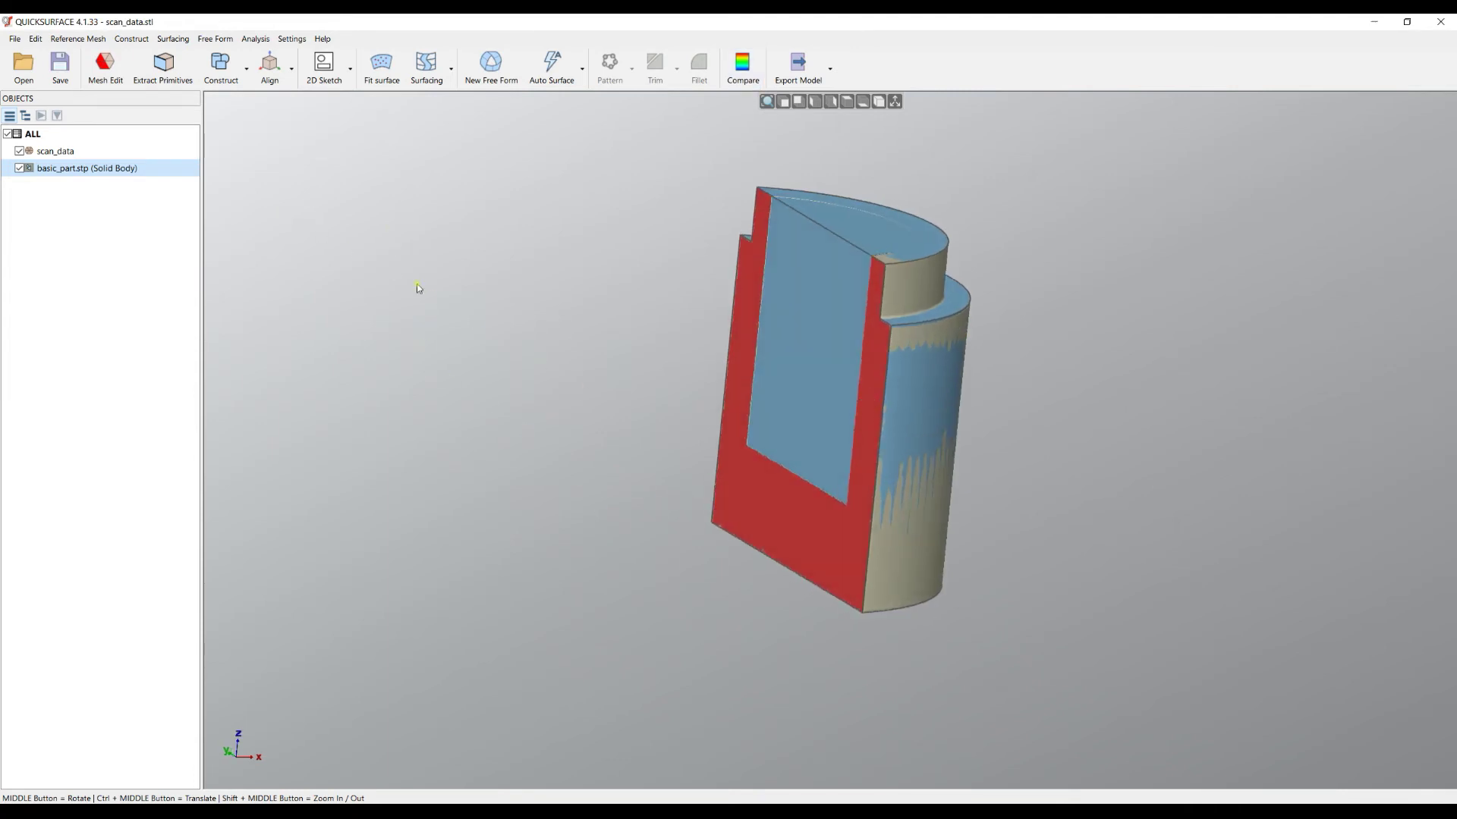
pyautogui.click(164, 69)
pyautogui.click(328, 207)
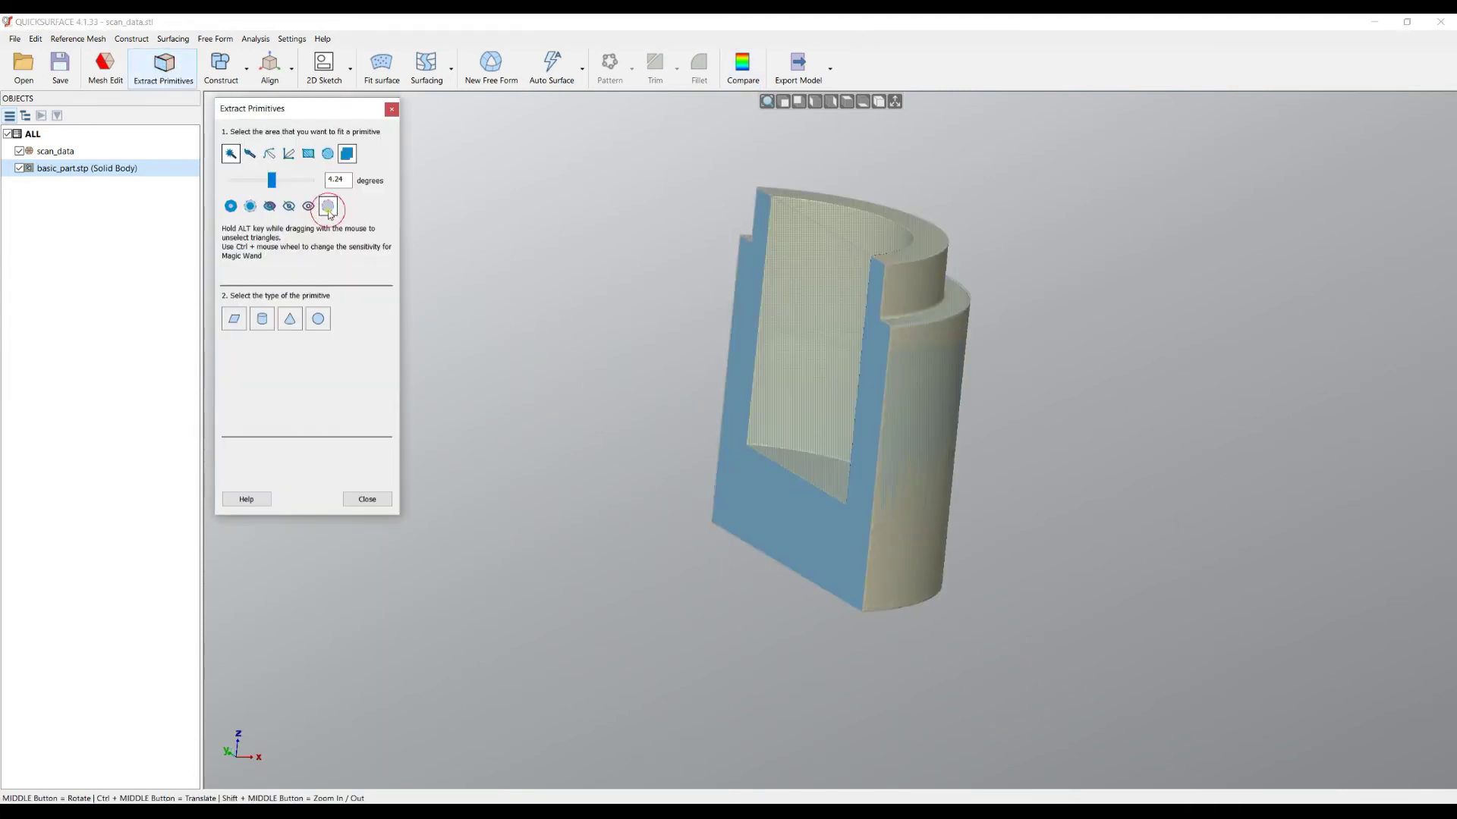
pyautogui.click(790, 349)
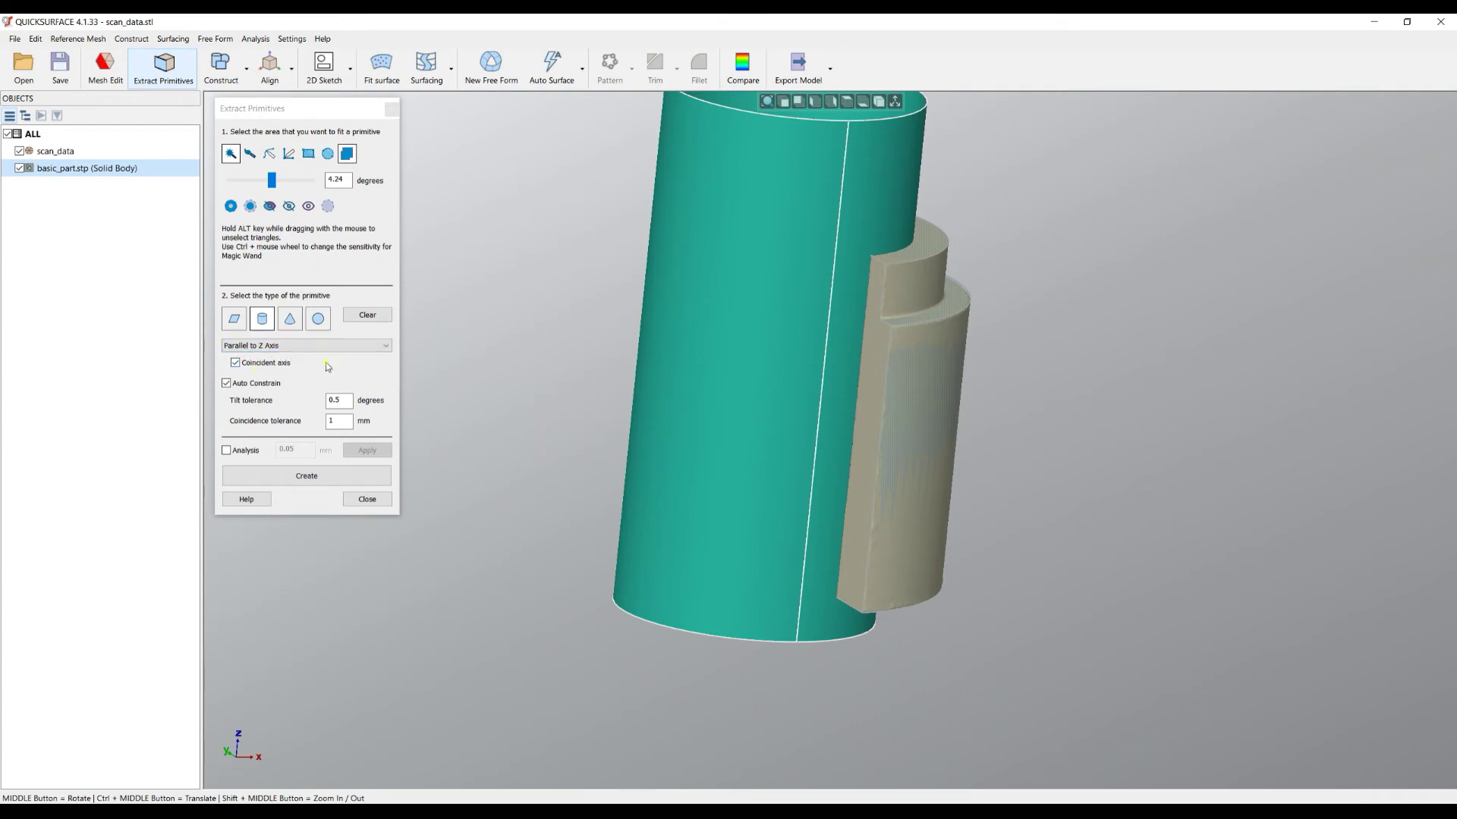
pyautogui.scroll(-2, 761, 345)
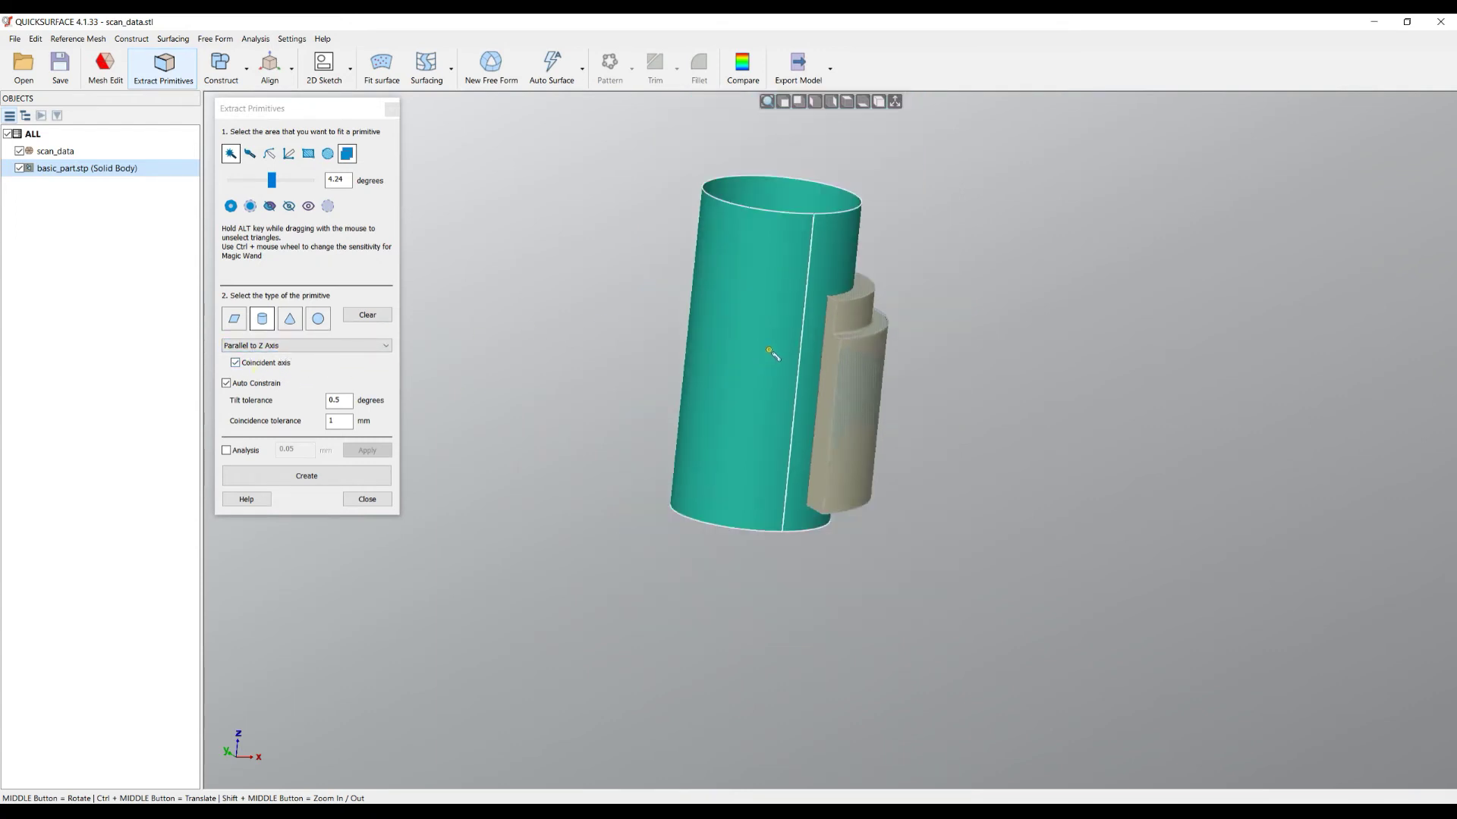
pyautogui.moveTo(773, 337); pyautogui.dragTo(785, 424, button='middle')
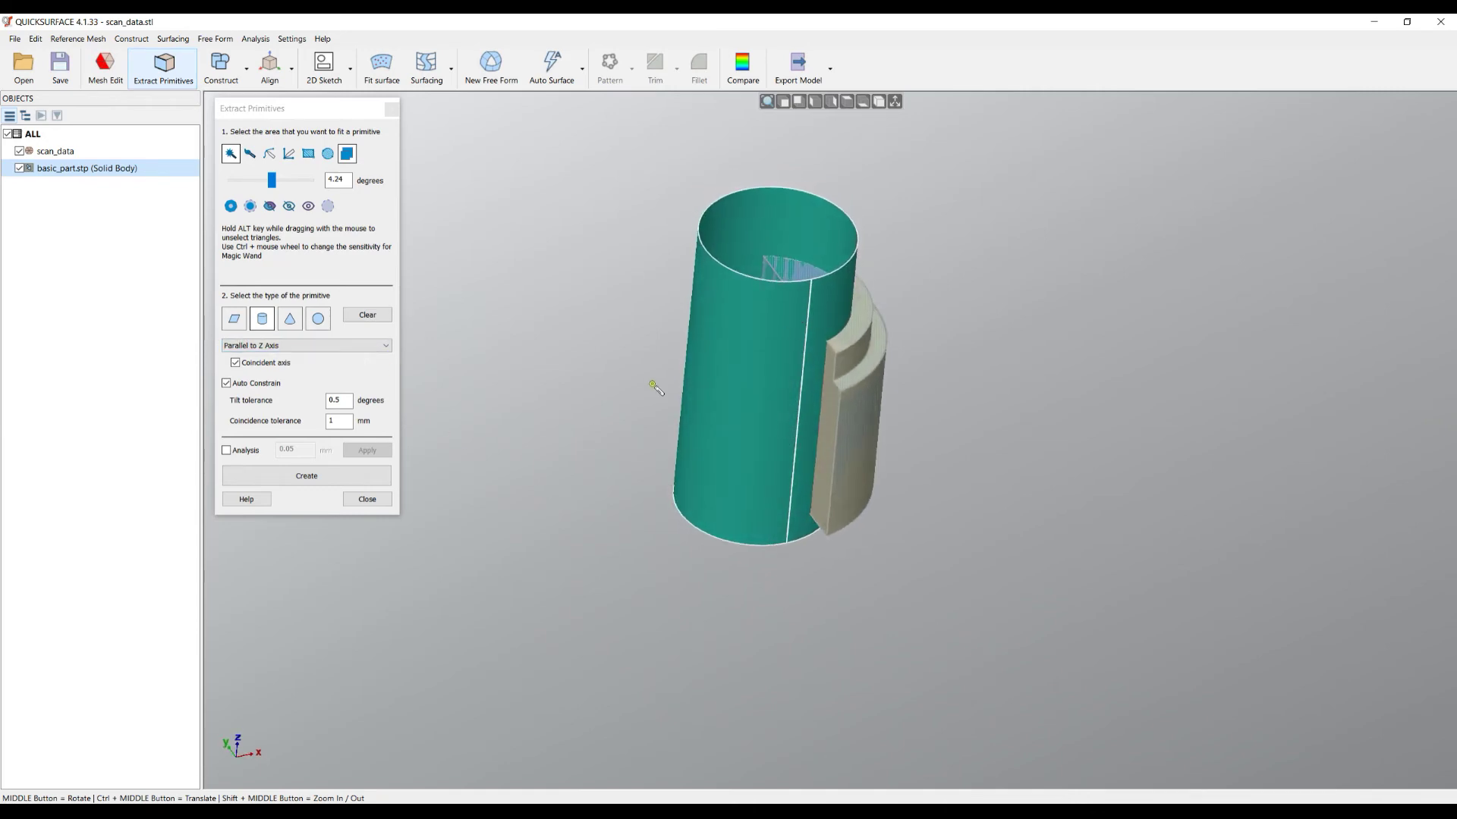
pyautogui.click(307, 477)
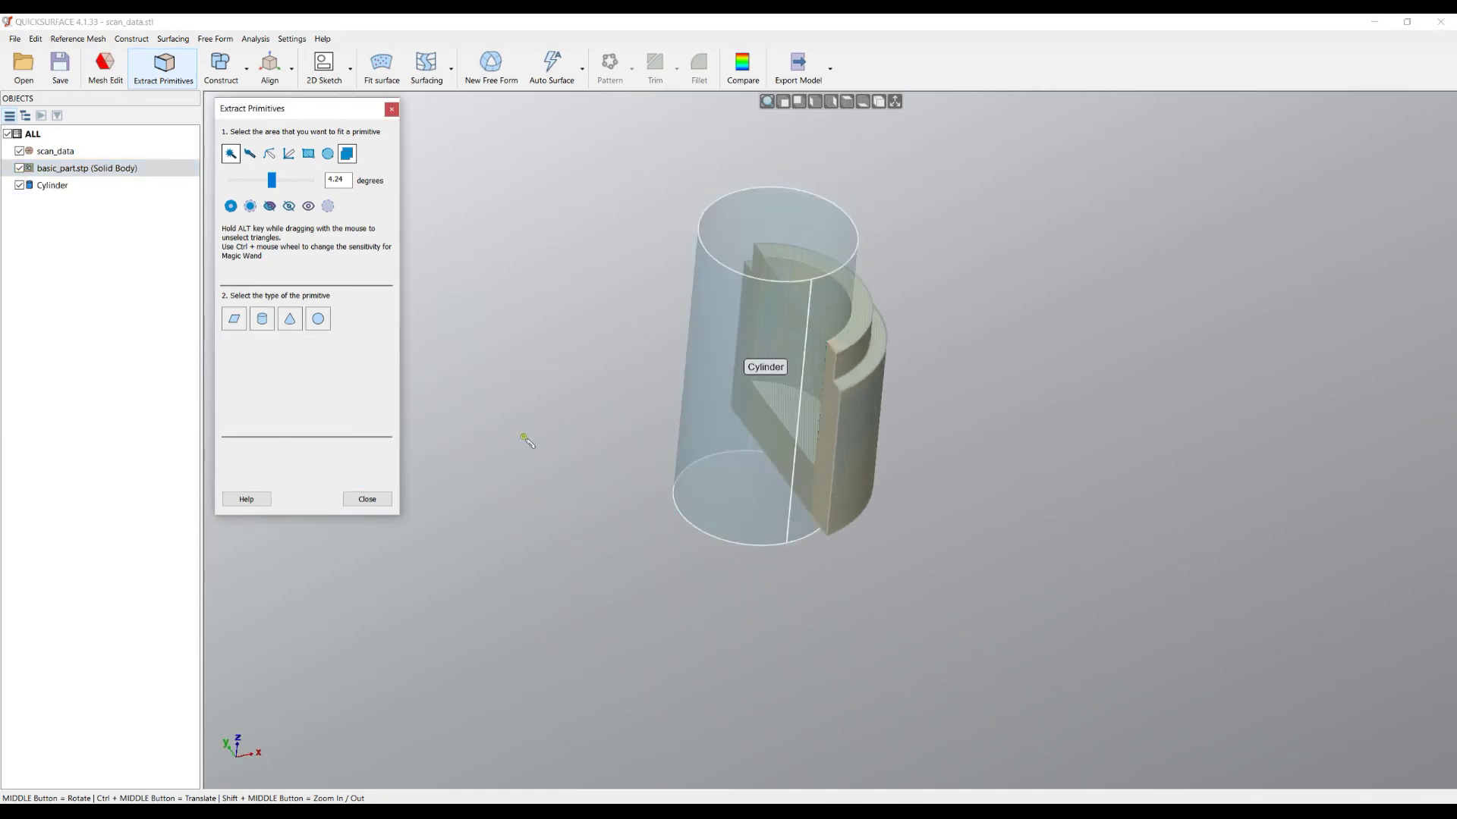
# Extract a plane from the floor of the inner pocket, parallel to Bottom (OXY).
pyautogui.scroll(3, 791, 405)
pyautogui.click(821, 446)
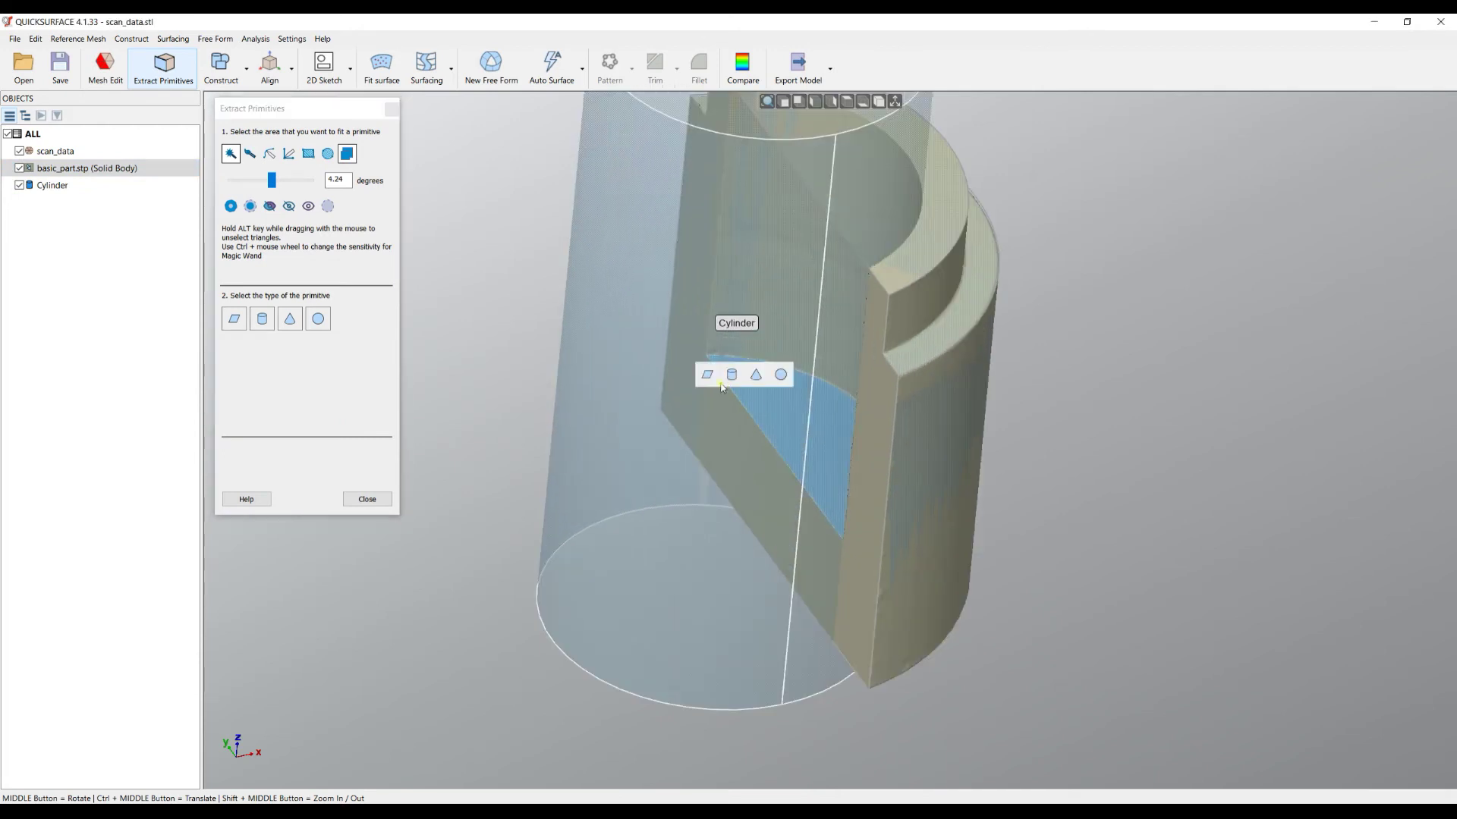
pyautogui.click(707, 374)
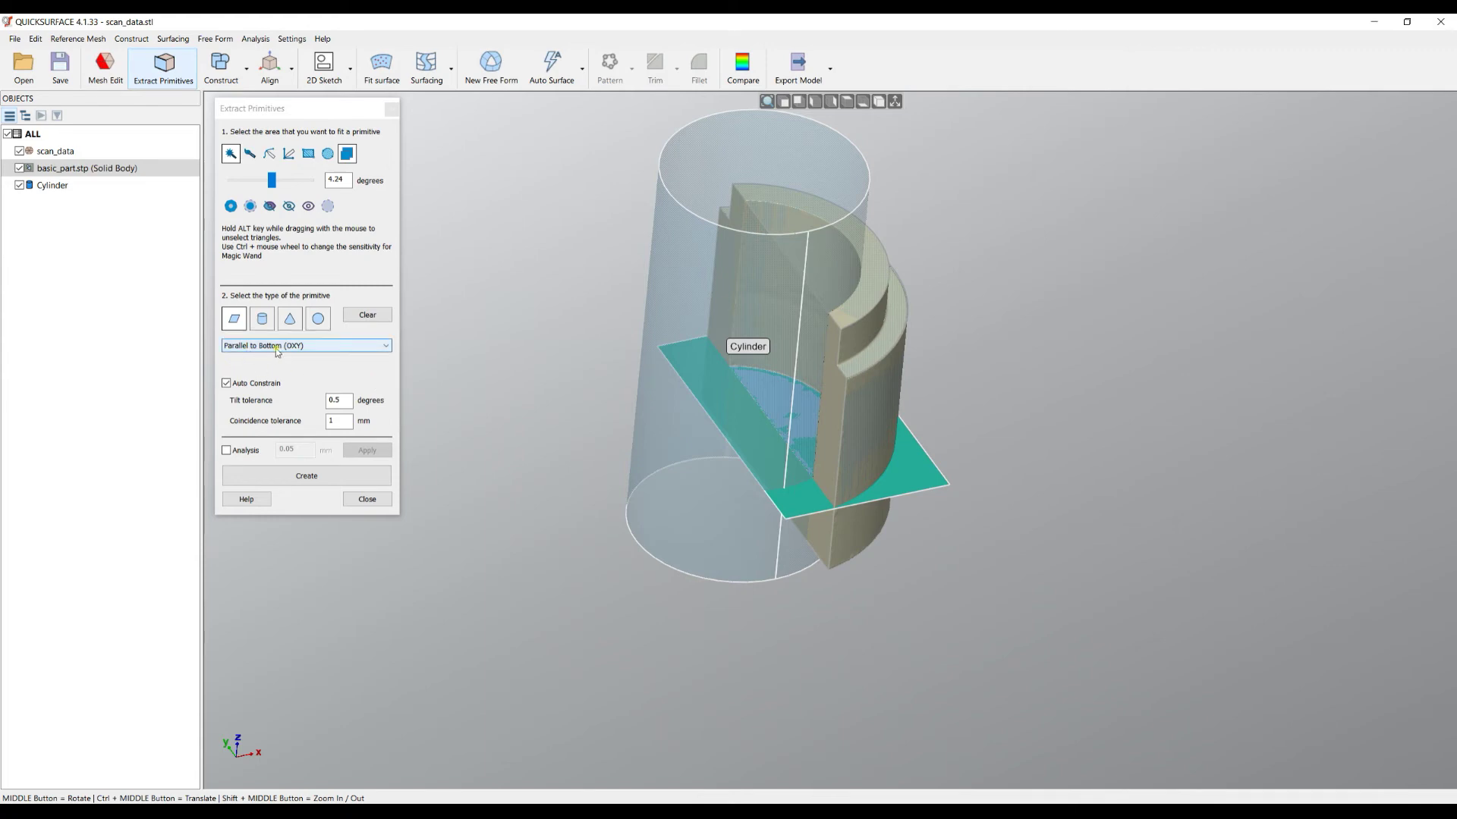
pyautogui.click(318, 476)
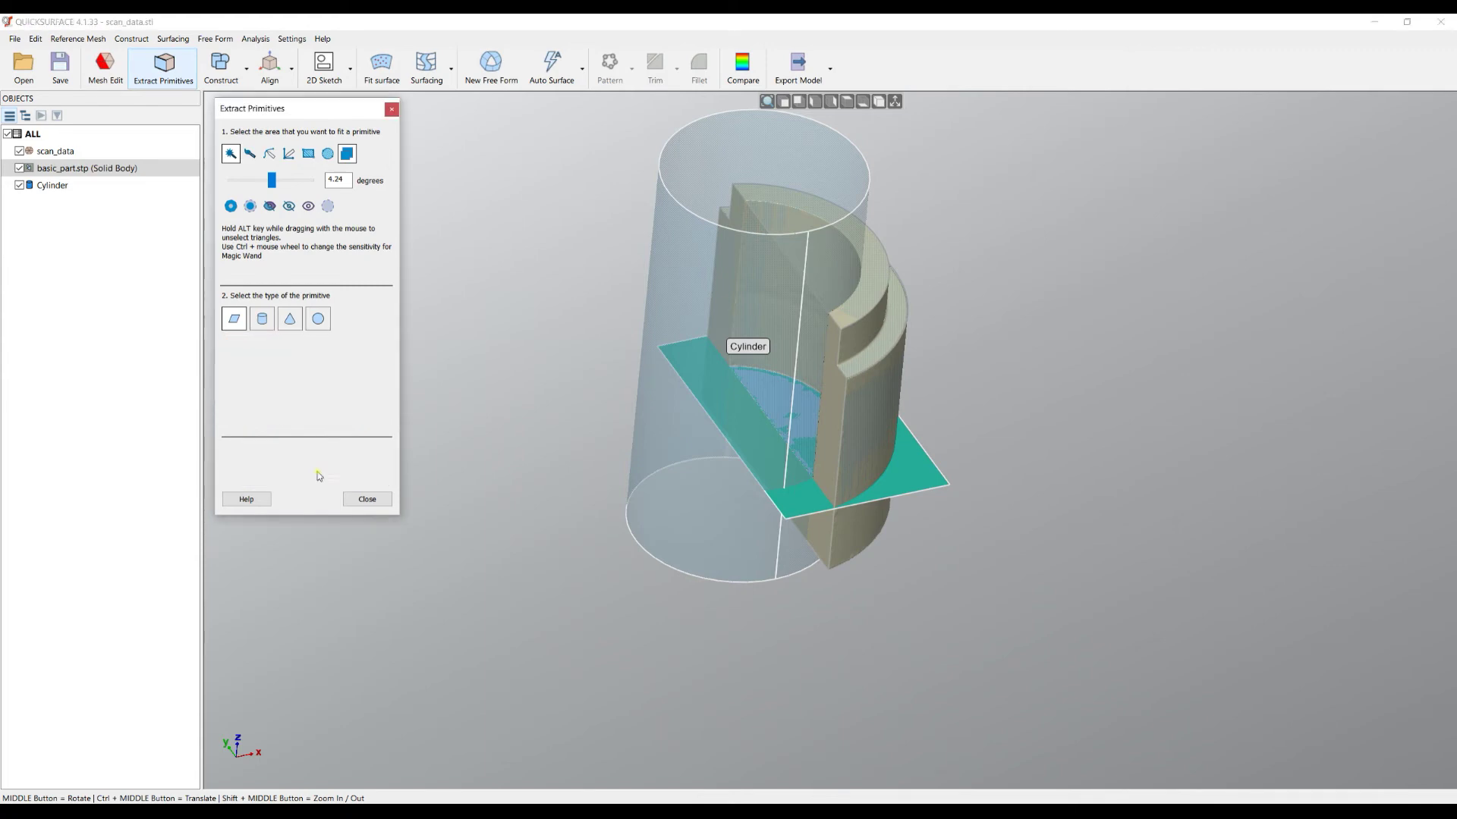
pyautogui.click(363, 499)
# Enlarge the extracted plane beyond the cylinder and trim both, keeping the cylinder above the plane and the plane portion closing its base.
pyautogui.click(872, 485)
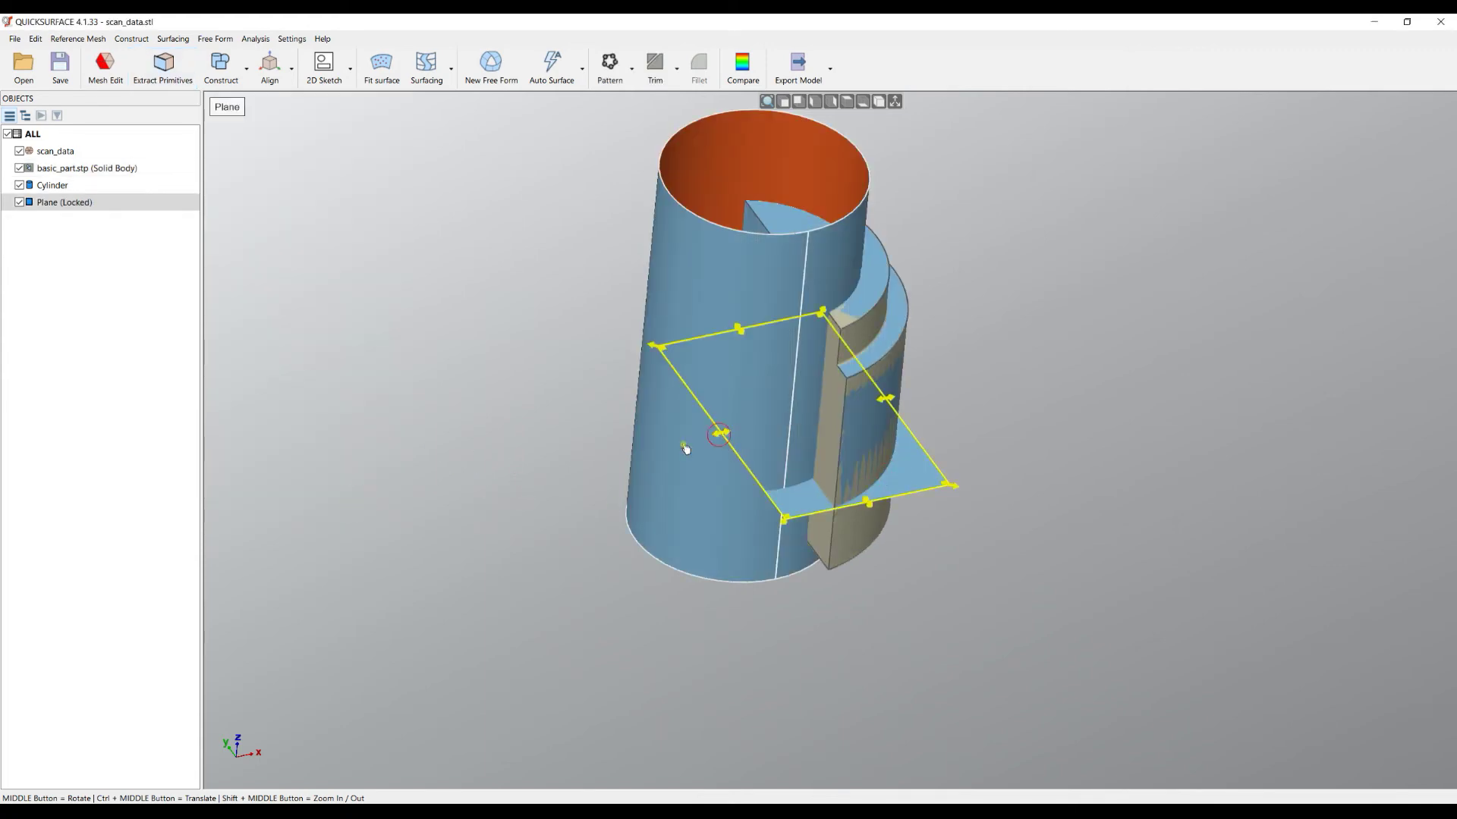
pyautogui.moveTo(685, 449); pyautogui.dragTo(579, 395, button='middle')
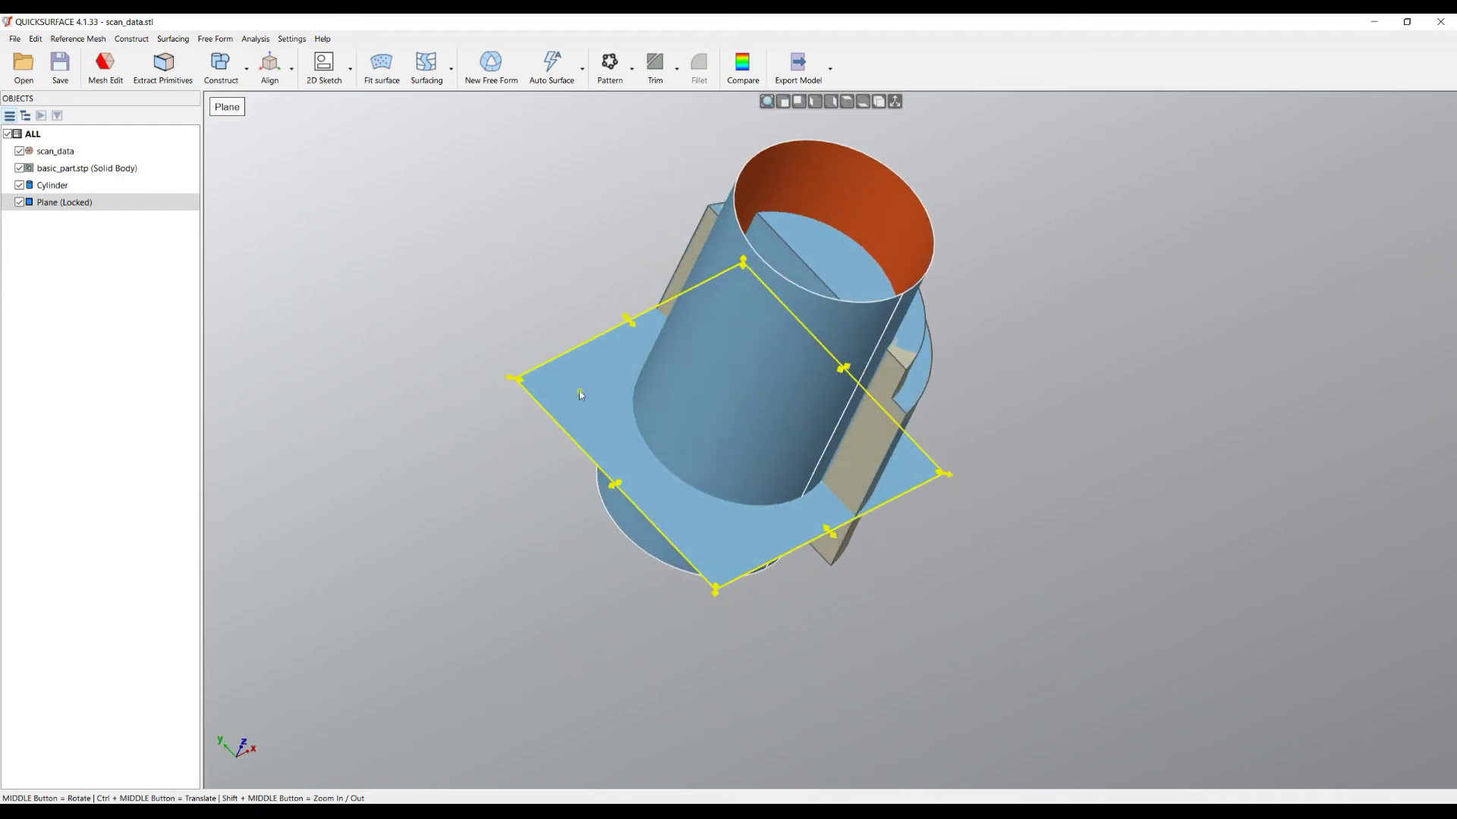
pyautogui.keyDown('ctrl'); pyautogui.click(751, 311); pyautogui.keyUp('ctrl')
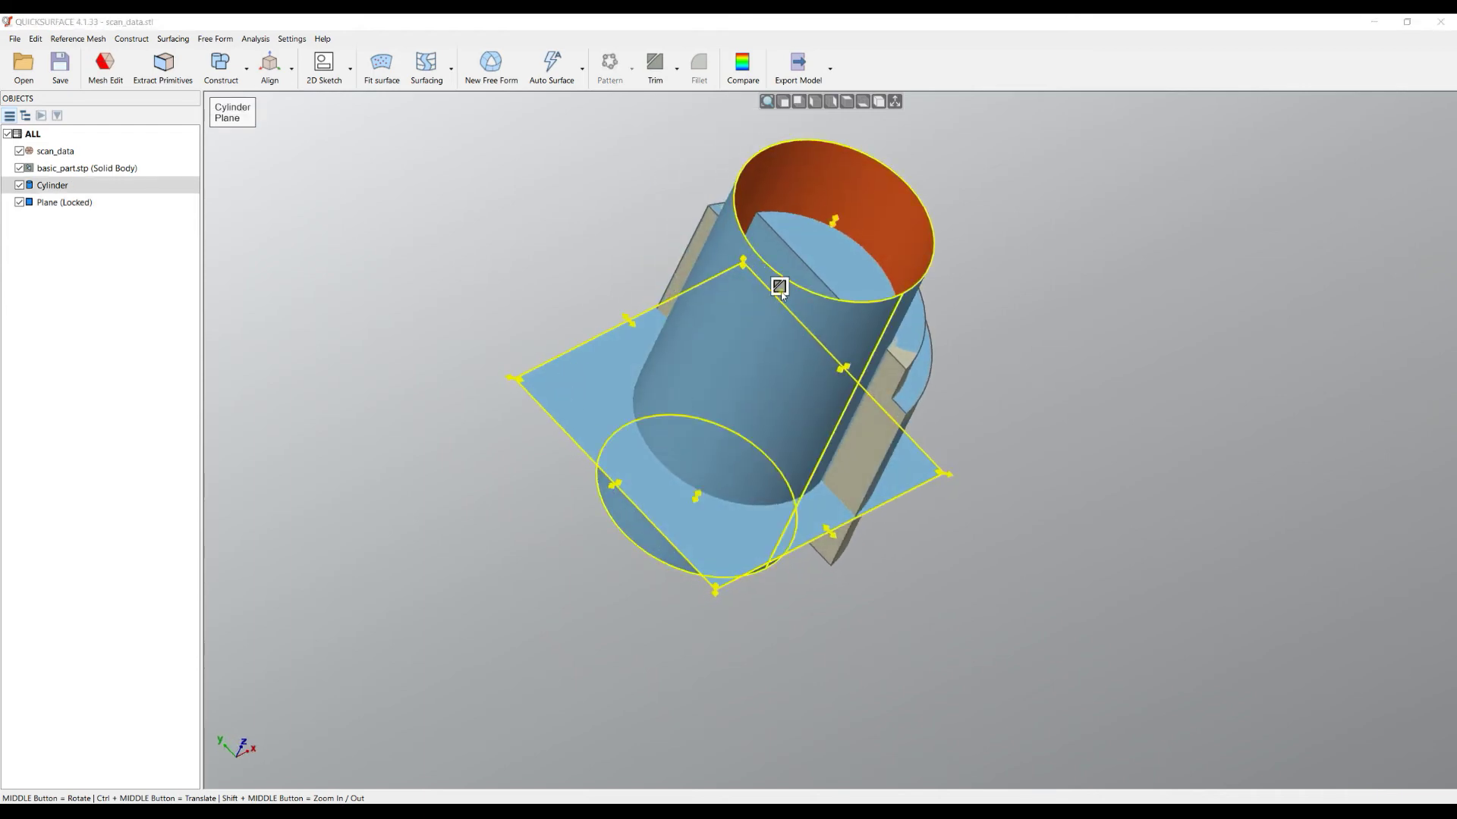
pyautogui.click(654, 67)
pyautogui.click(589, 393)
pyautogui.click(617, 458)
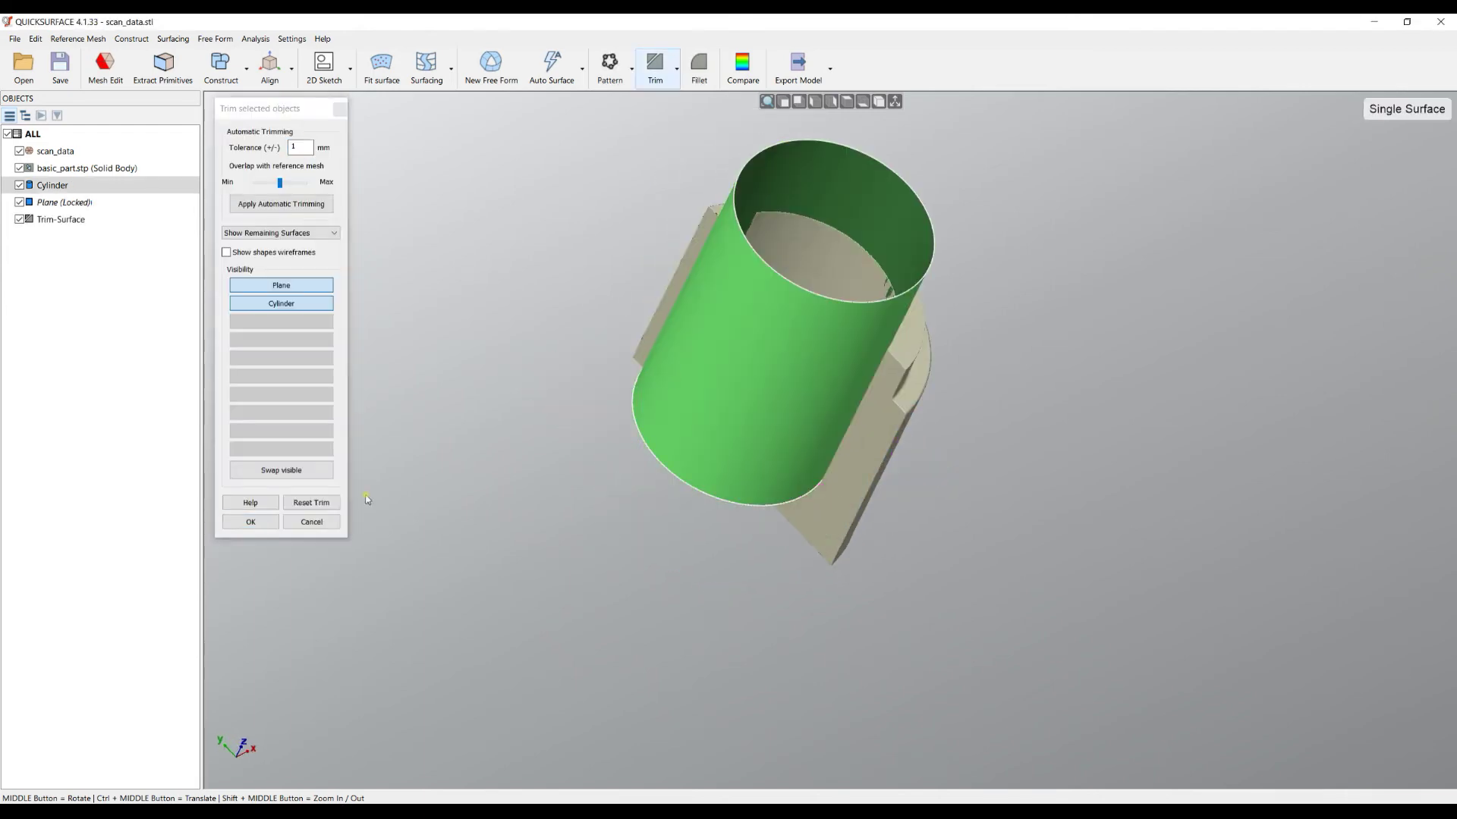
pyautogui.click(250, 522)
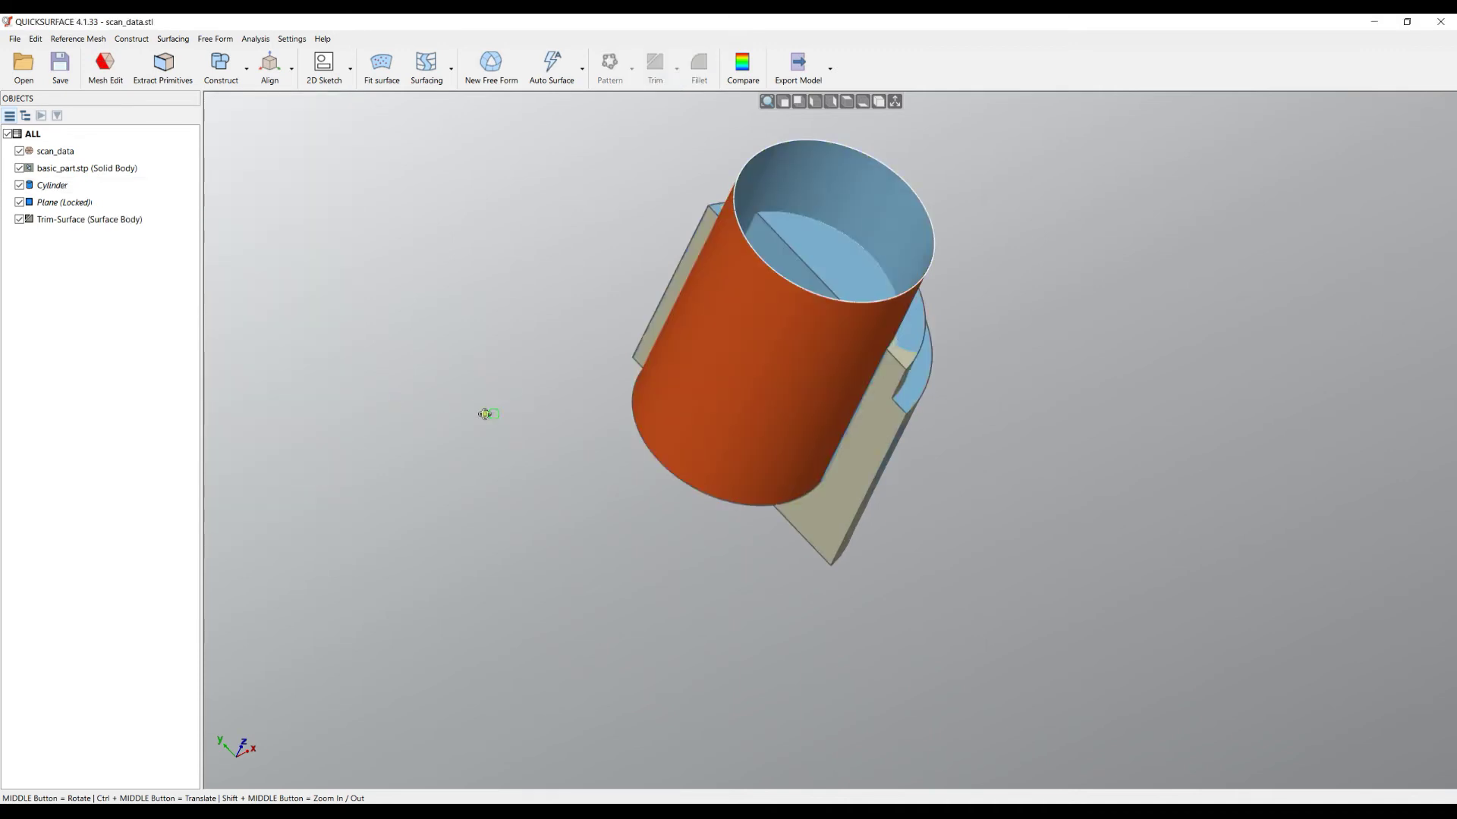
# Turn the extracted cylinder into a solid so that the trimmed shape becomes a solid body.
pyautogui.moveTo(481, 413)
pyautogui.mouseDown(button='middle')
pyautogui.moveTo(417, 402)
pyautogui.moveTo(373, 351)
pyautogui.mouseUp(button='middle')
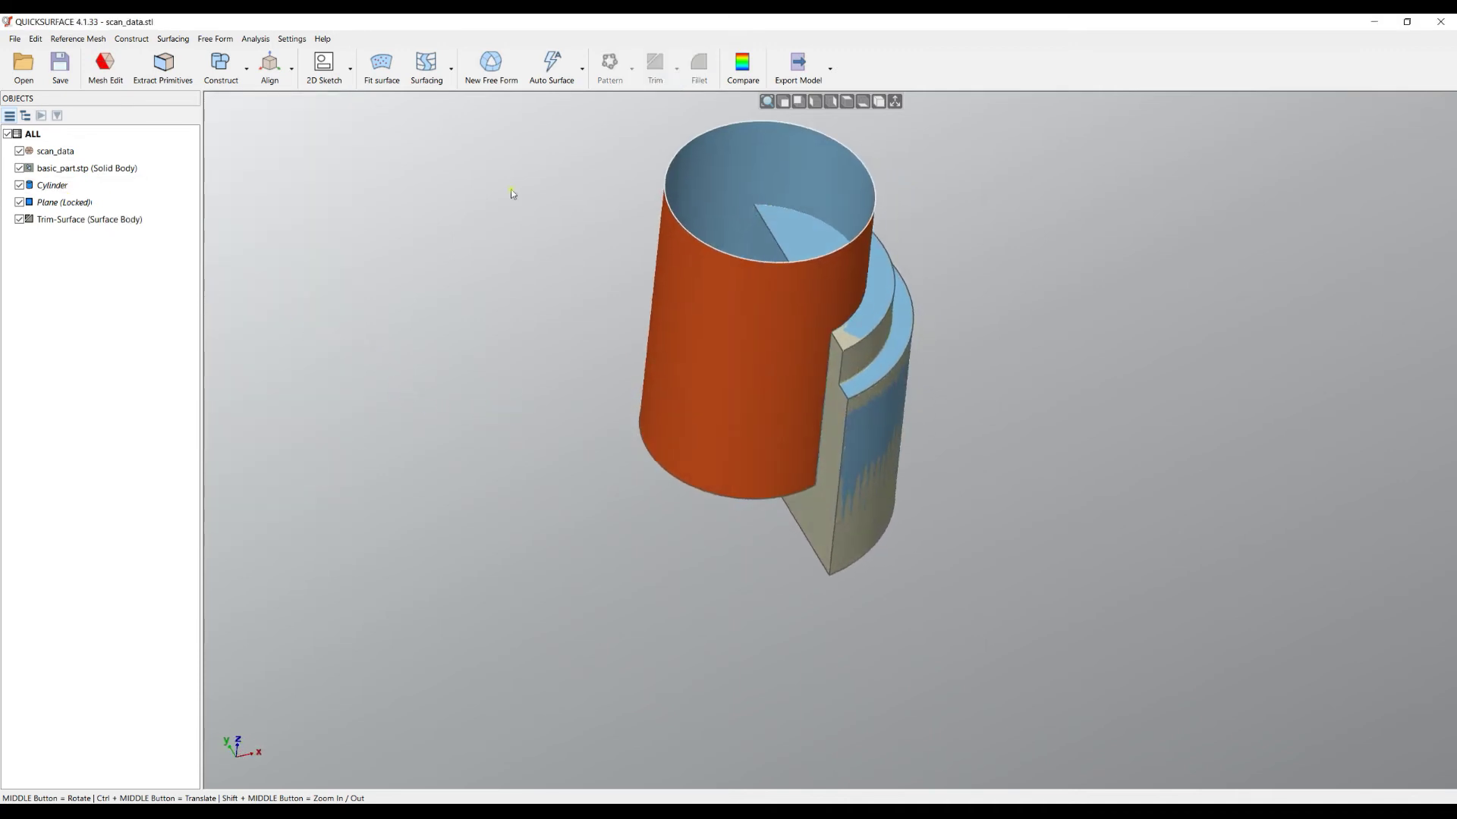
pyautogui.doubleClick(758, 157)
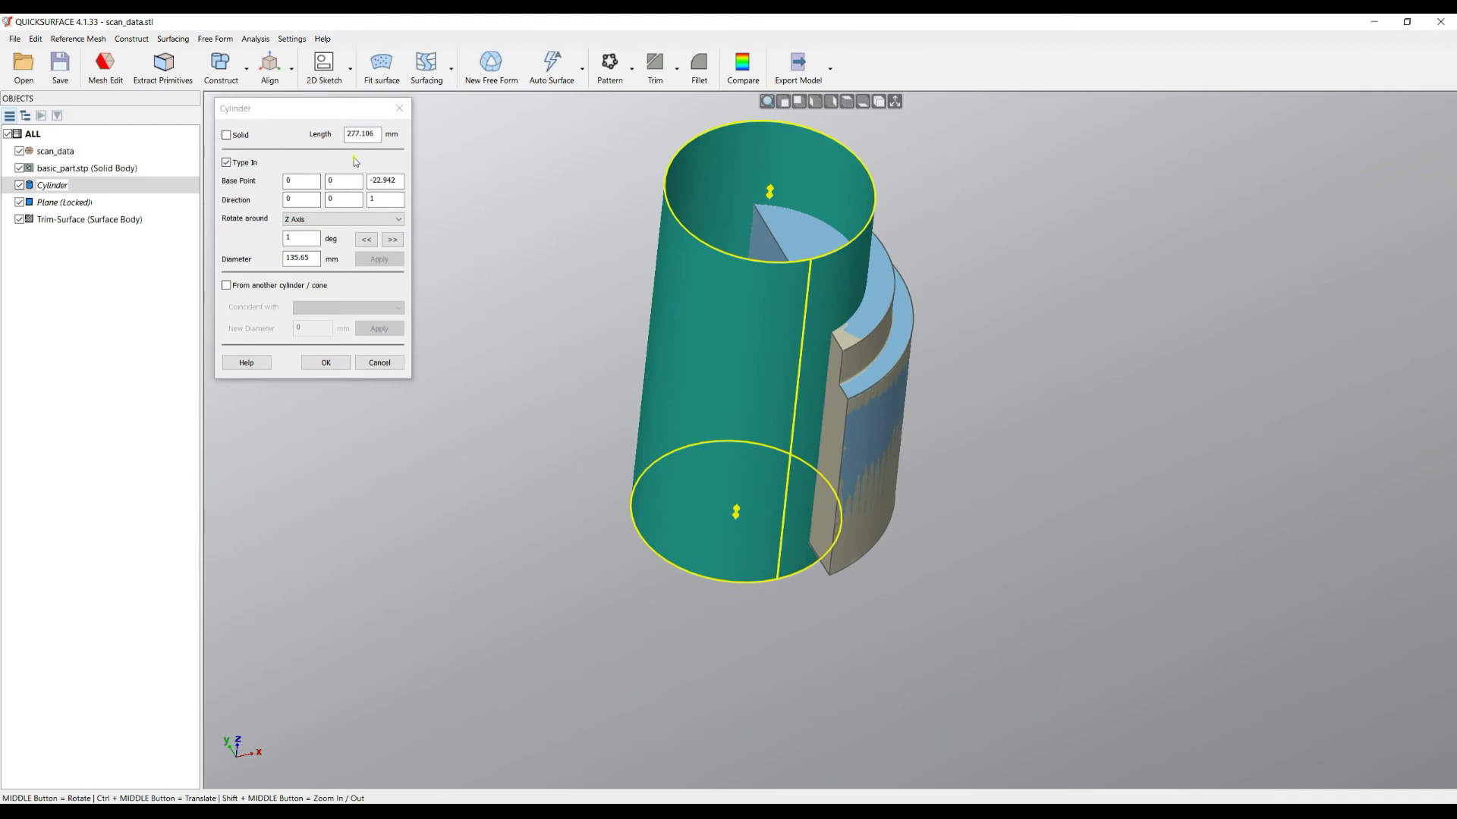
pyautogui.click(226, 135)
pyautogui.click(326, 362)
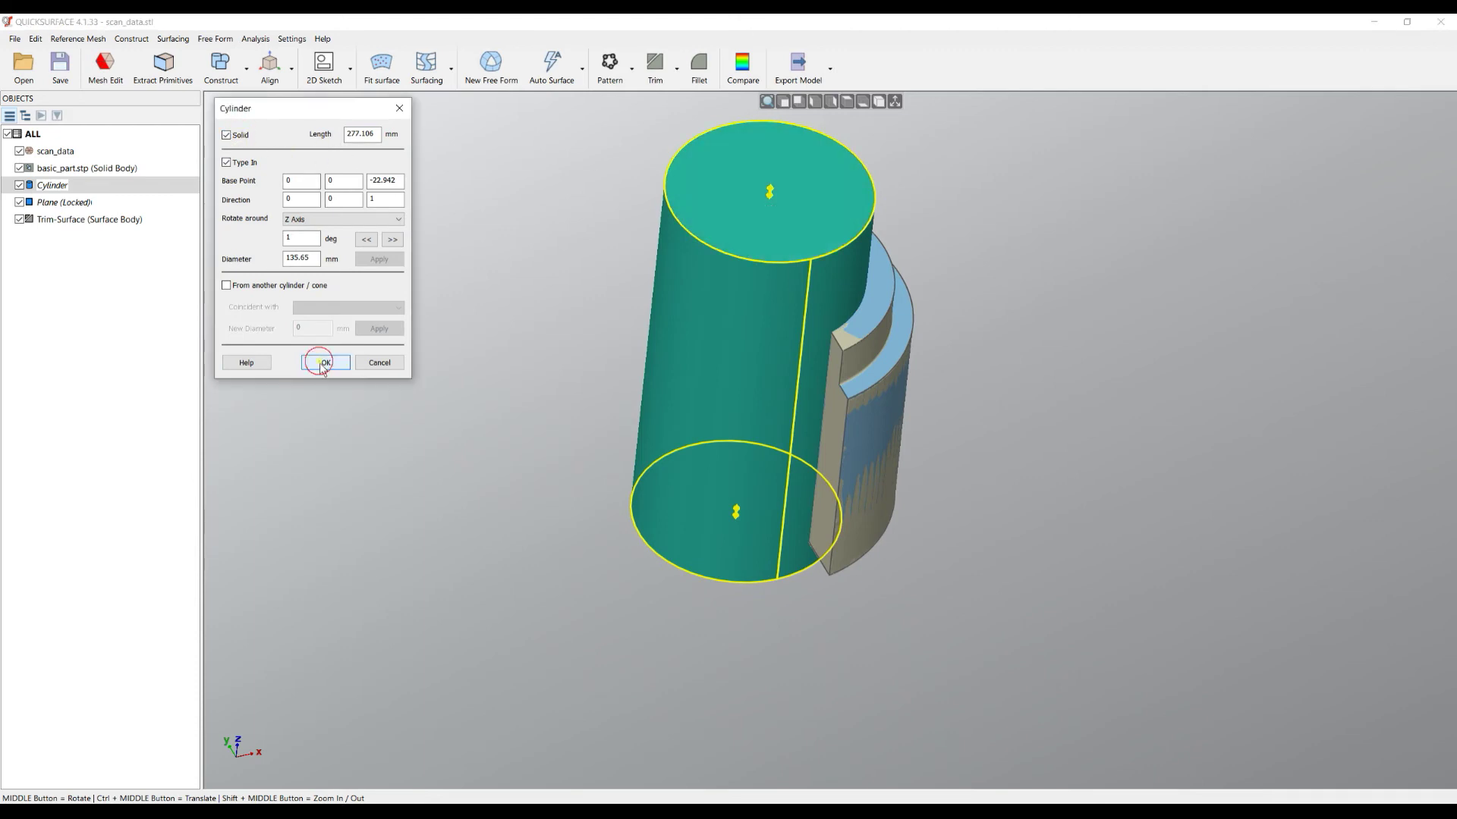
# Cut the trimmed cylinder solid out of basic_part.stp to form the inner pocket.
pyautogui.moveTo(782, 379); pyautogui.dragTo(825, 252, button='middle')
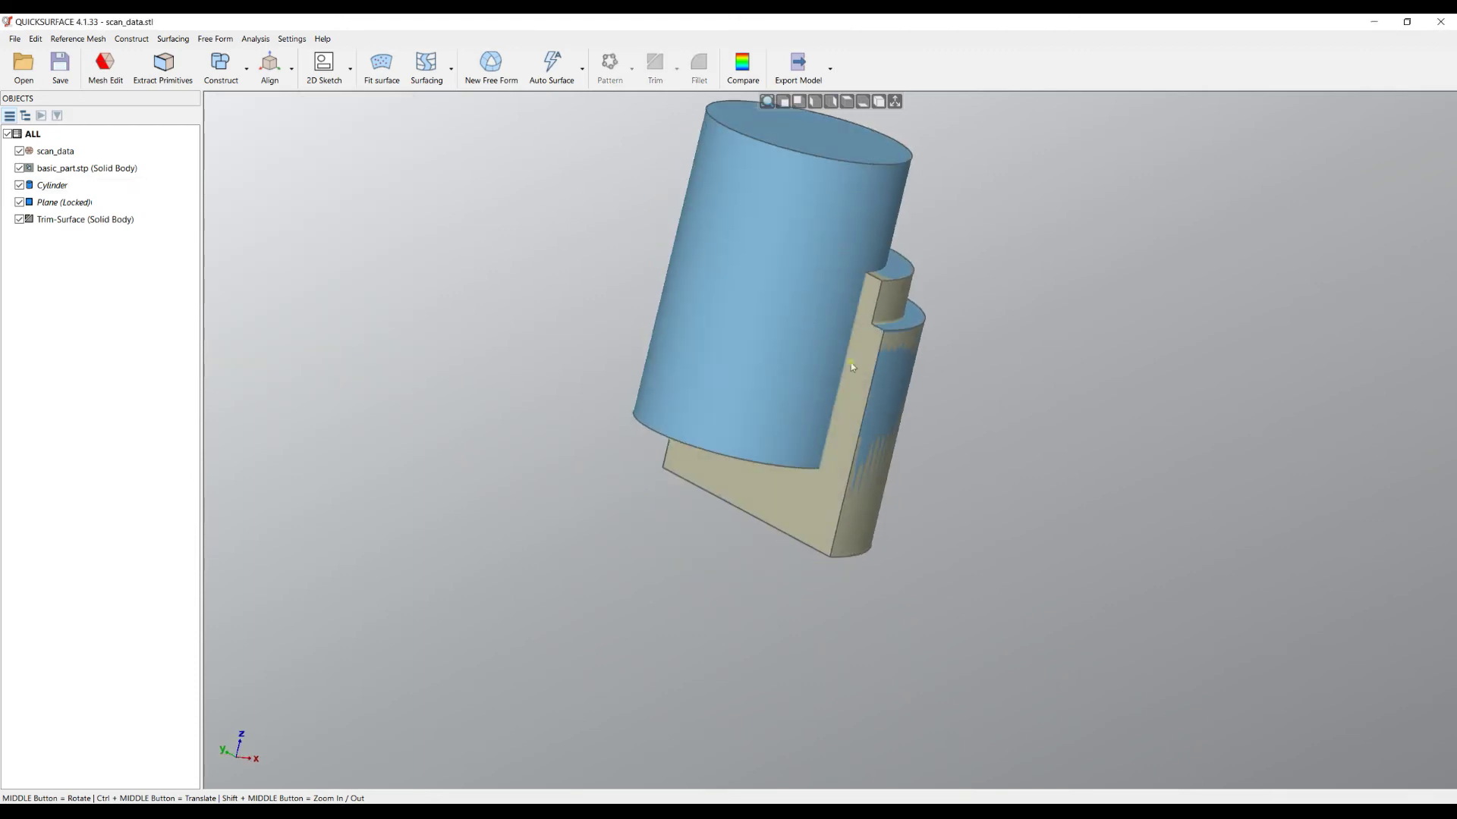
pyautogui.click(895, 357)
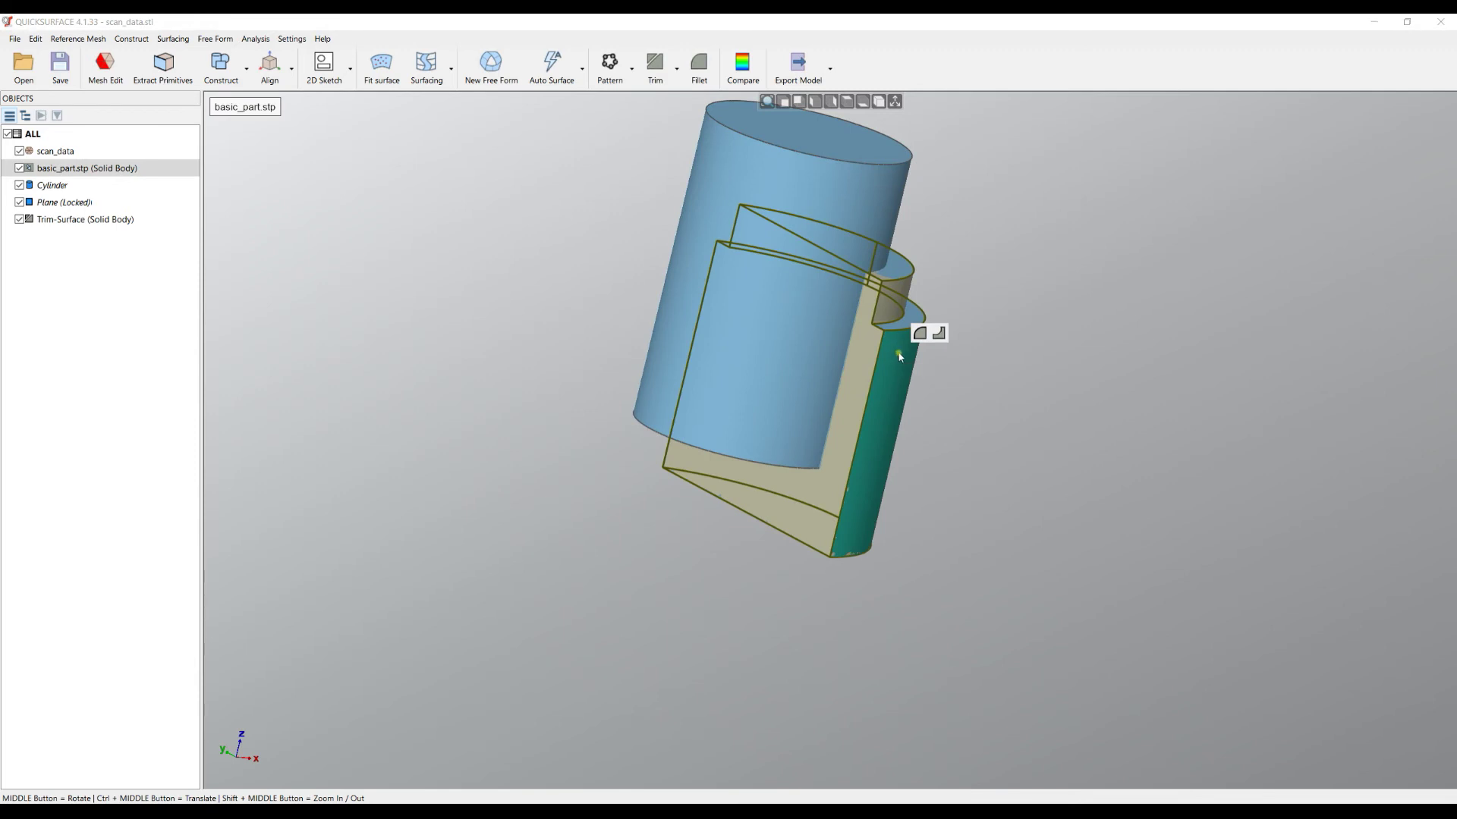
pyautogui.click(938, 333)
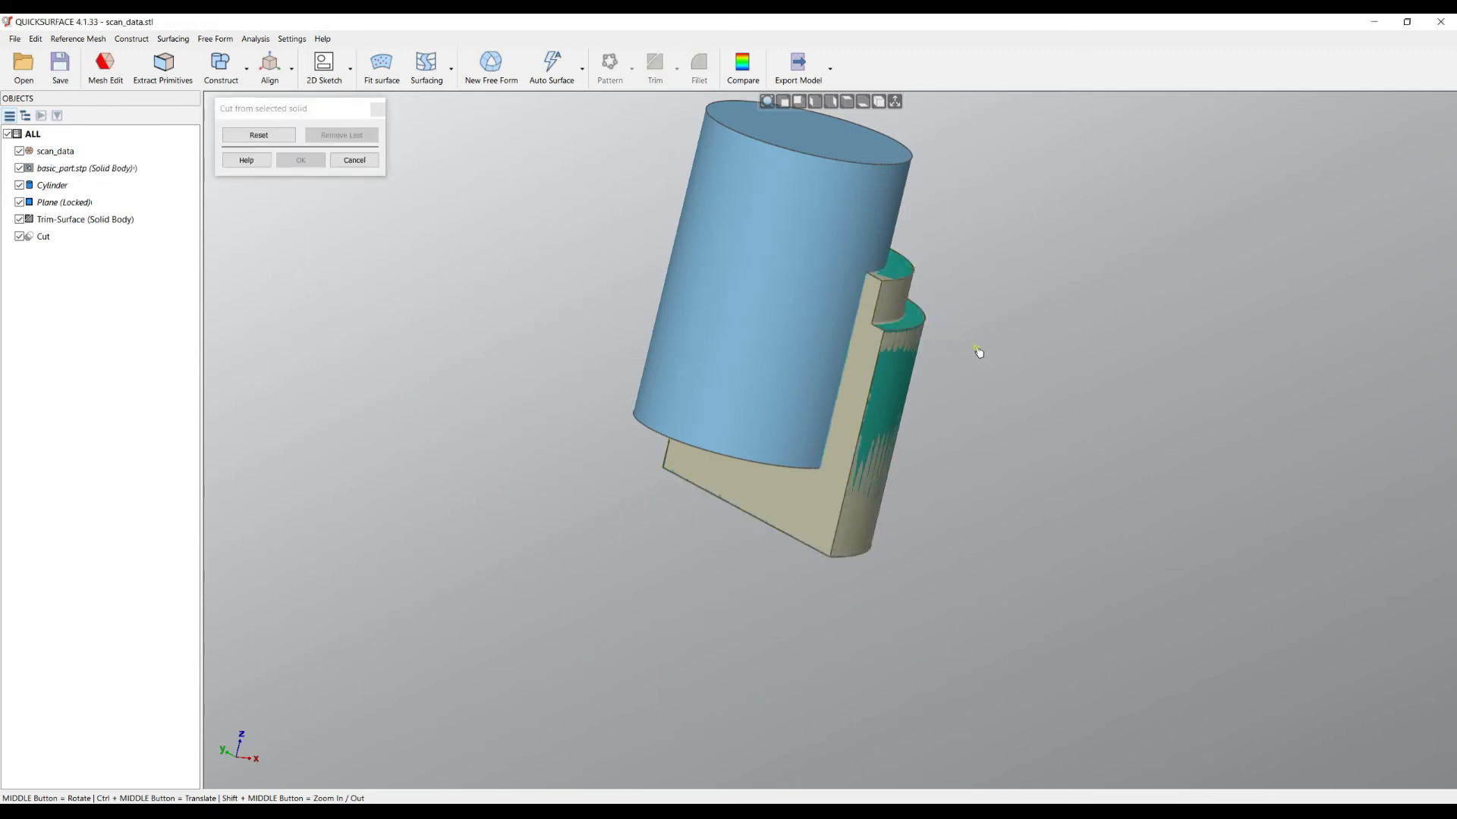
pyautogui.click(791, 271)
pyautogui.click(301, 160)
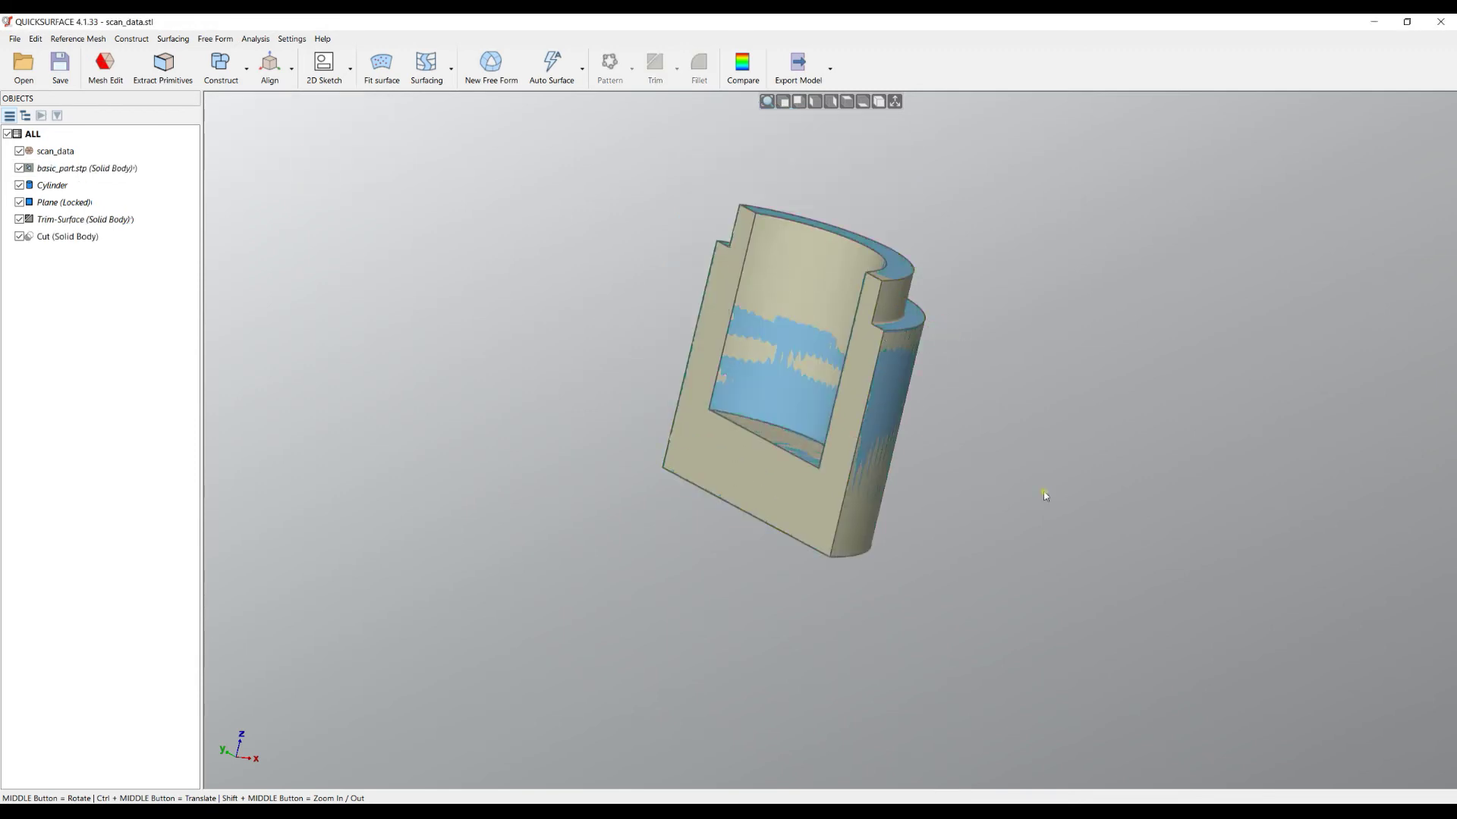
# Extract a plane from the floor of the outer wall's slot in the scan, perpendicular to Bottom (OXY).
pyautogui.moveTo(1044, 494); pyautogui.dragTo(747, 327, button='middle')
pyautogui.scroll(3, 789, 455)
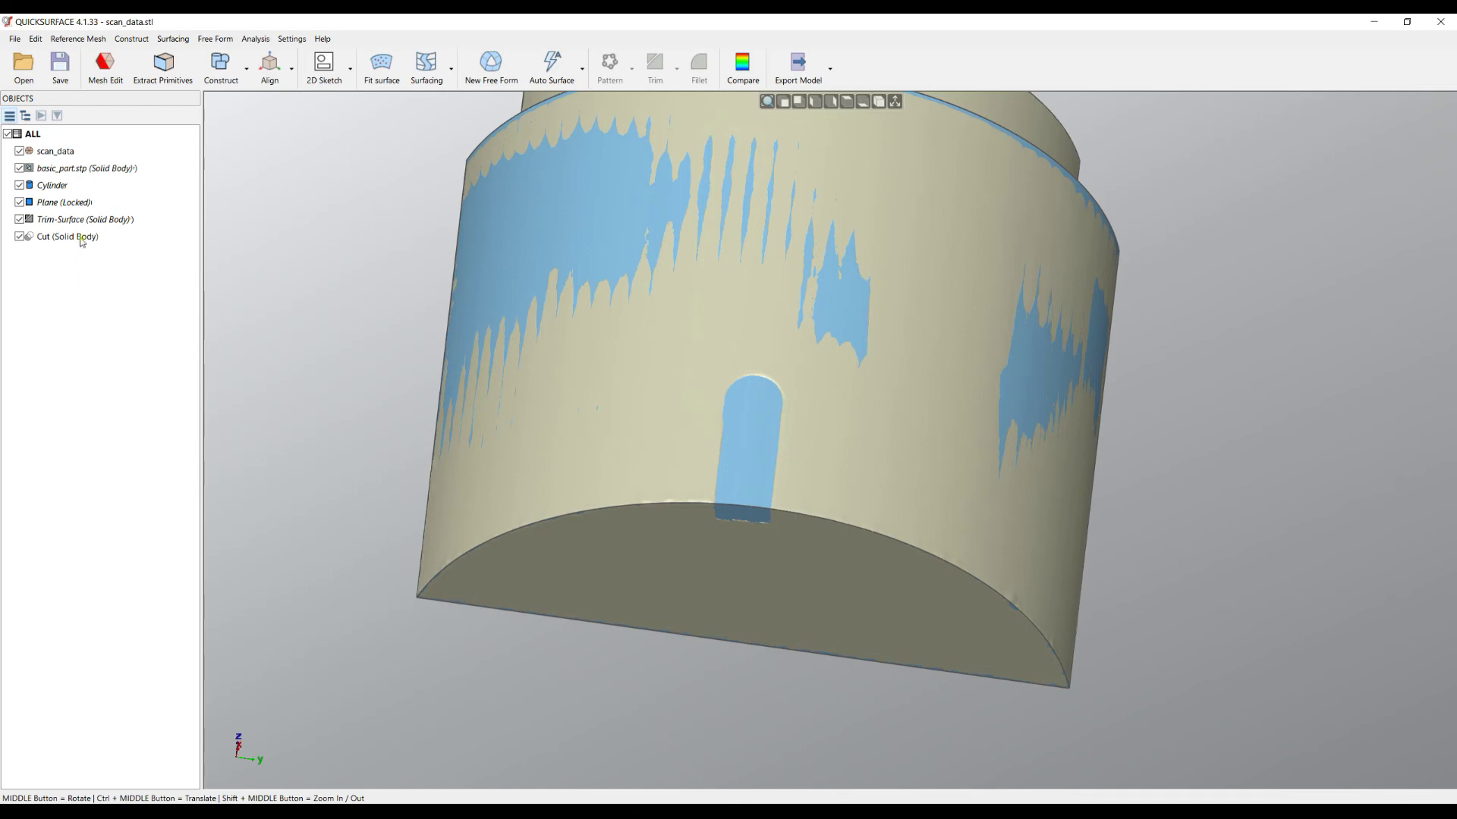
pyautogui.click(157, 77)
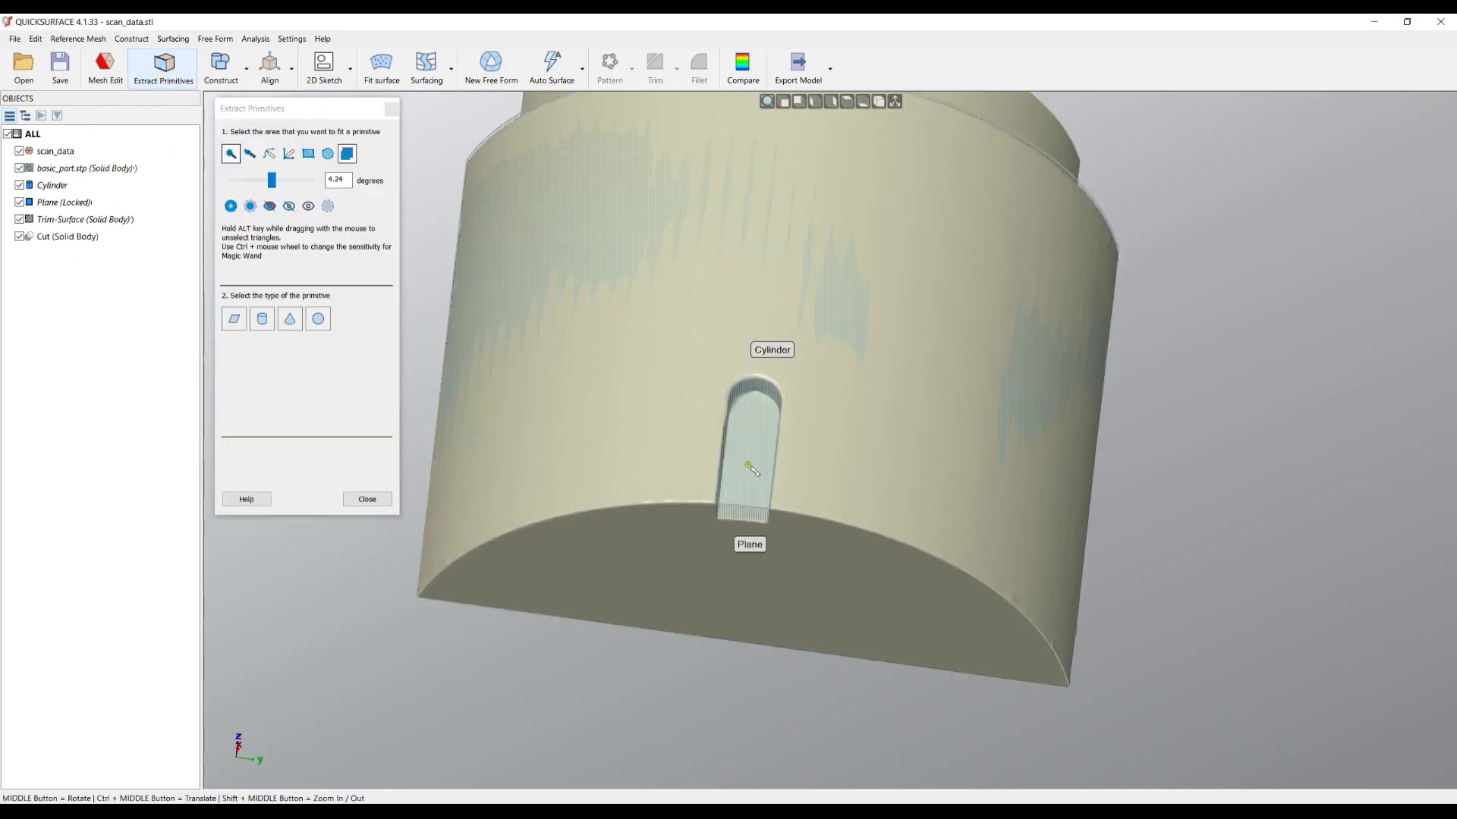
pyautogui.click(748, 465)
pyautogui.click(676, 431)
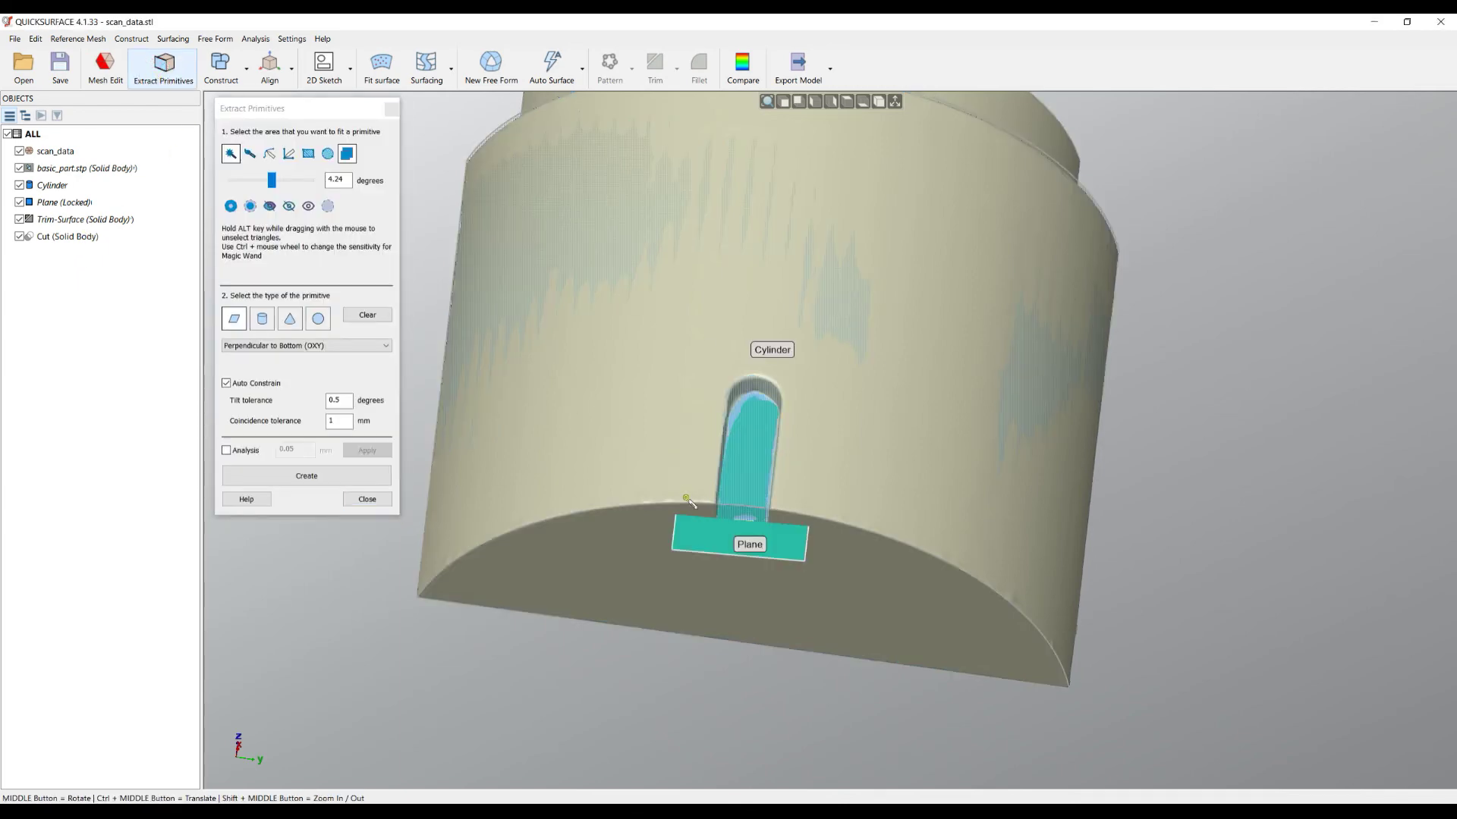
pyautogui.click(340, 478)
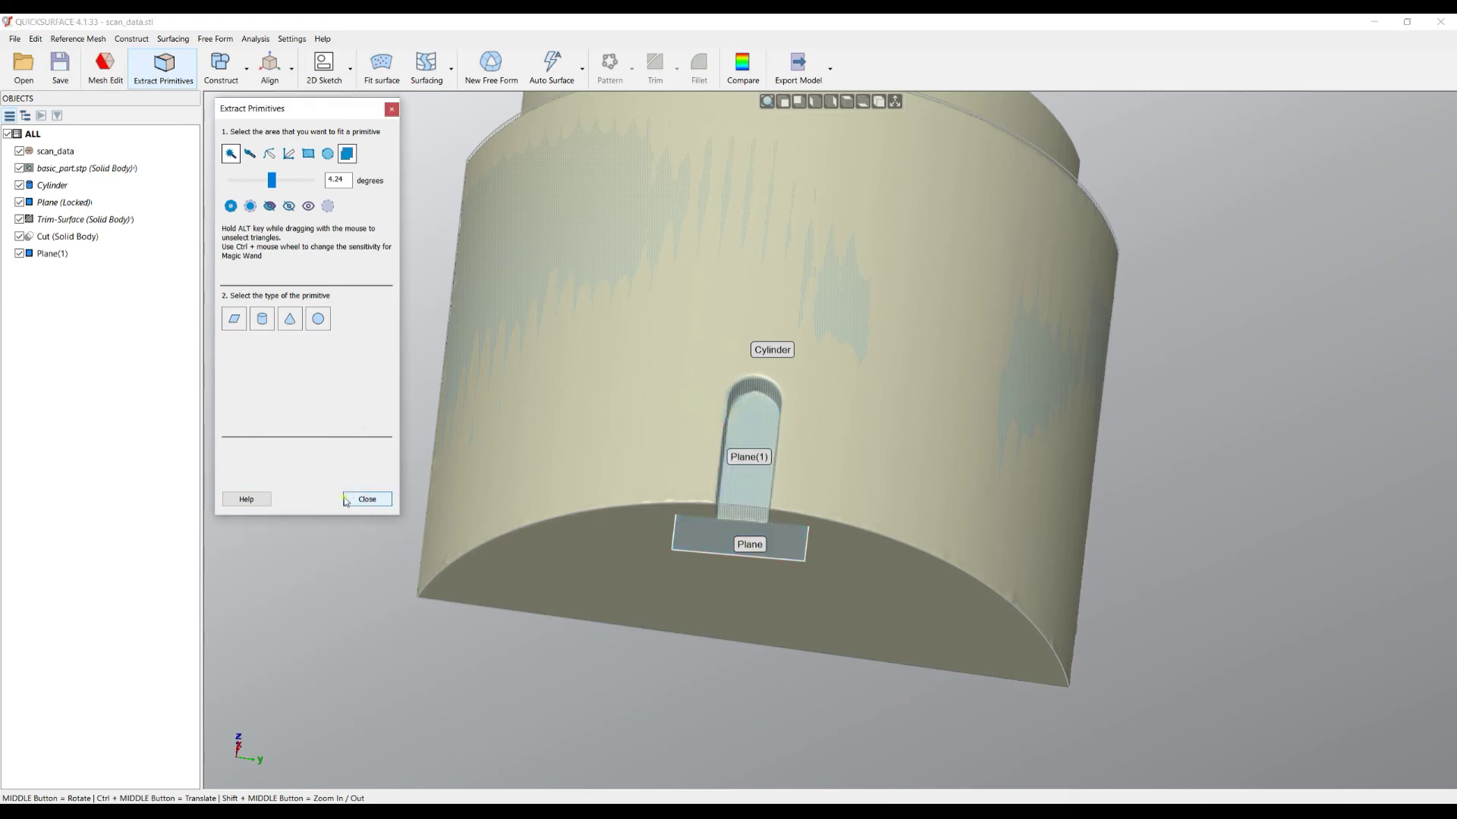
pyautogui.click(346, 500)
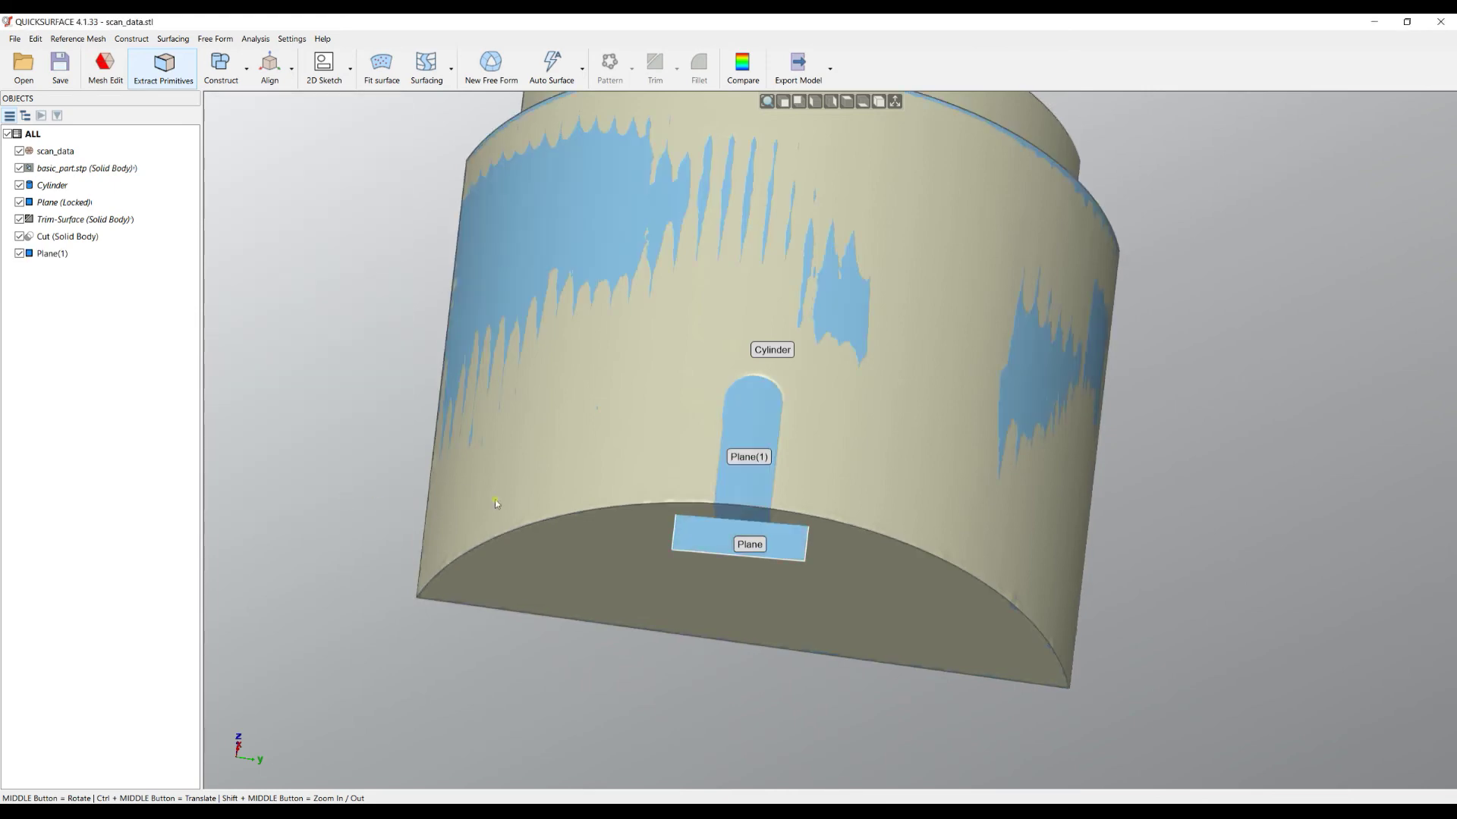
# Create a sketch parallel to the slot floor plane, slicing the scan at an offset of 5.409 mm without placing the sketch on the slicing plane.
pyautogui.click(326, 72)
pyautogui.moveTo(692, 349); pyautogui.dragTo(721, 393, button='middle')
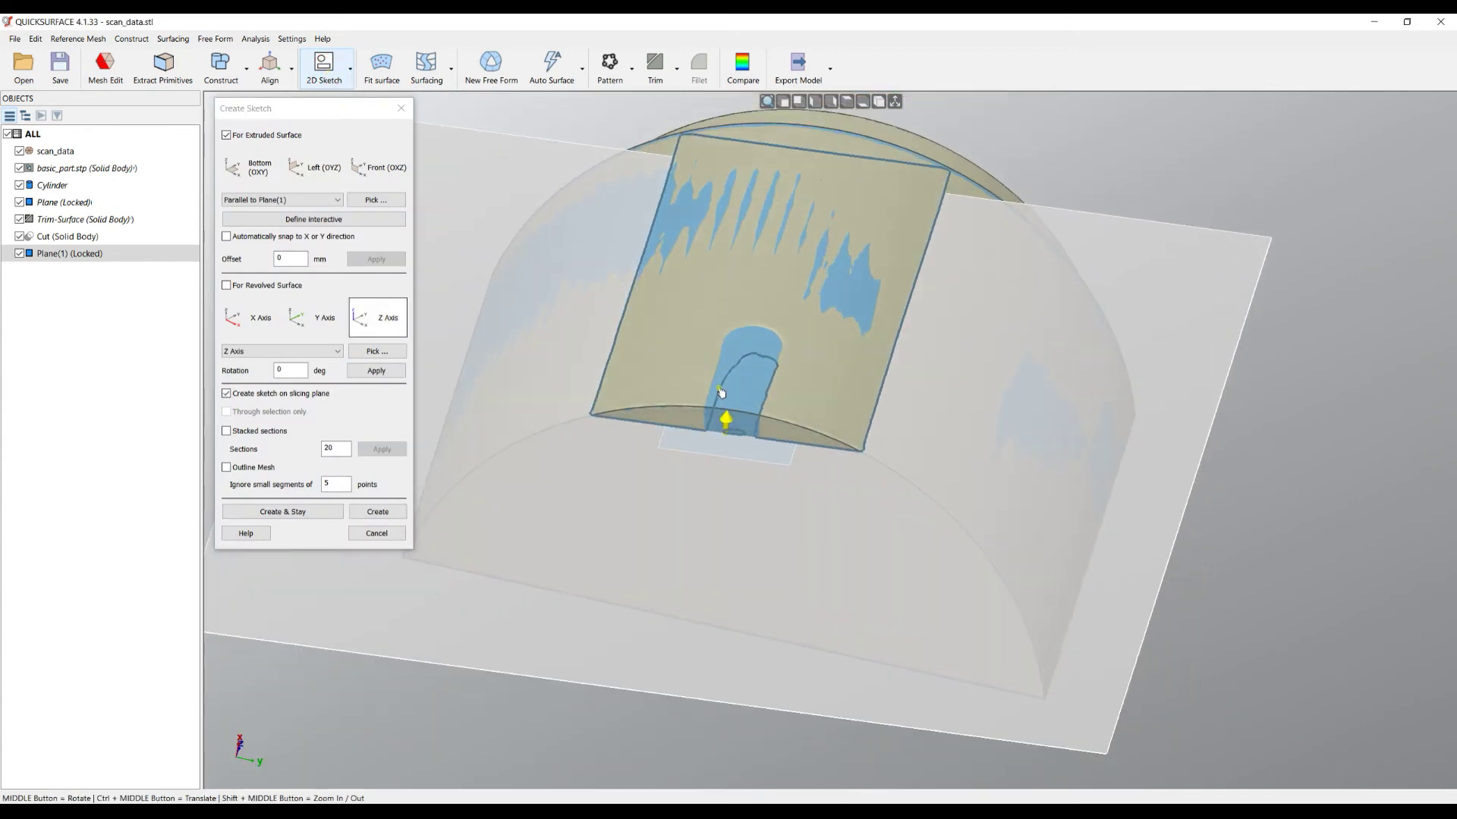
pyautogui.moveTo(726, 427); pyautogui.dragTo(738, 467)
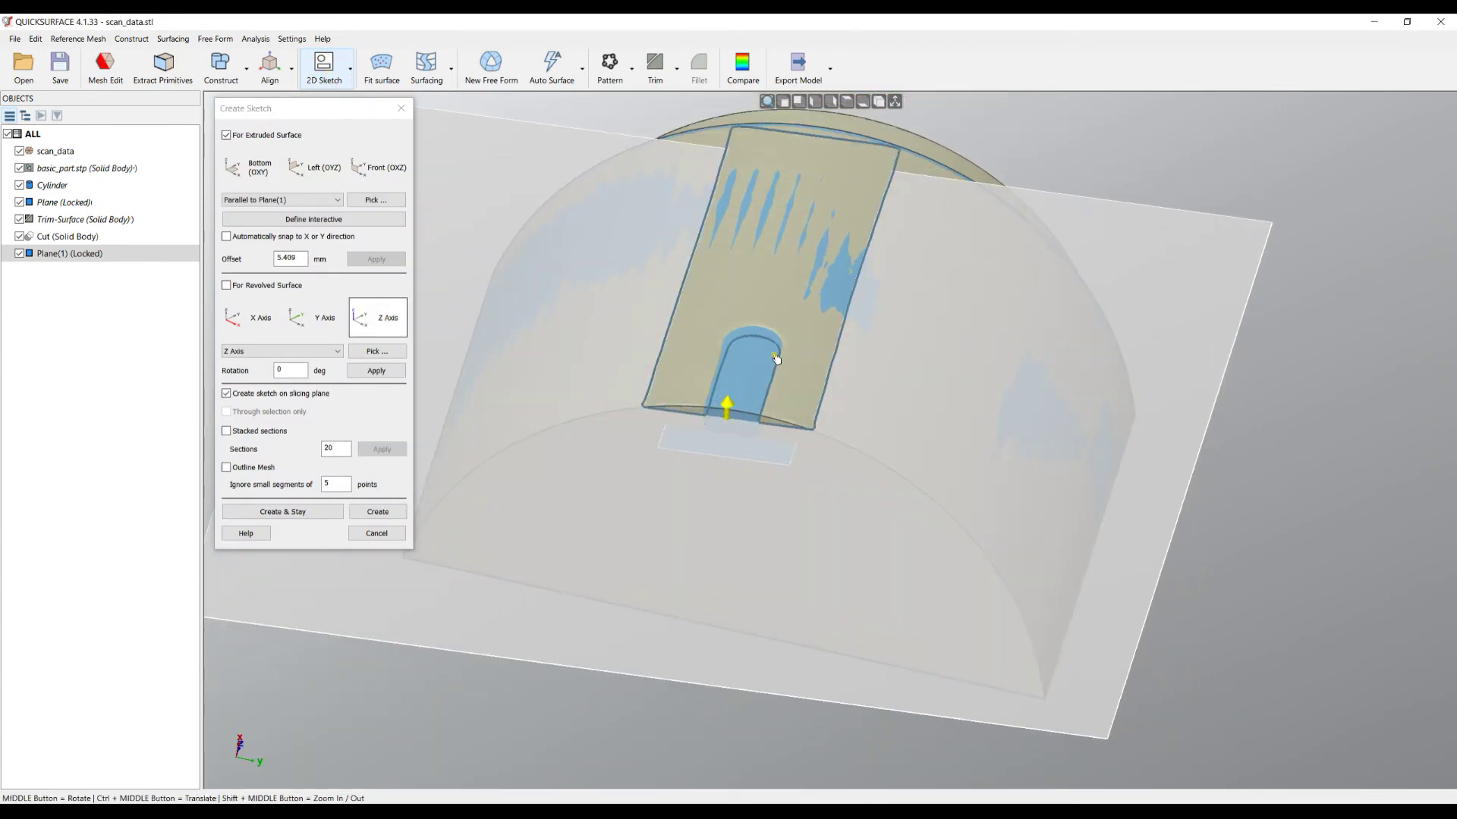
pyautogui.scroll(2, 746, 404)
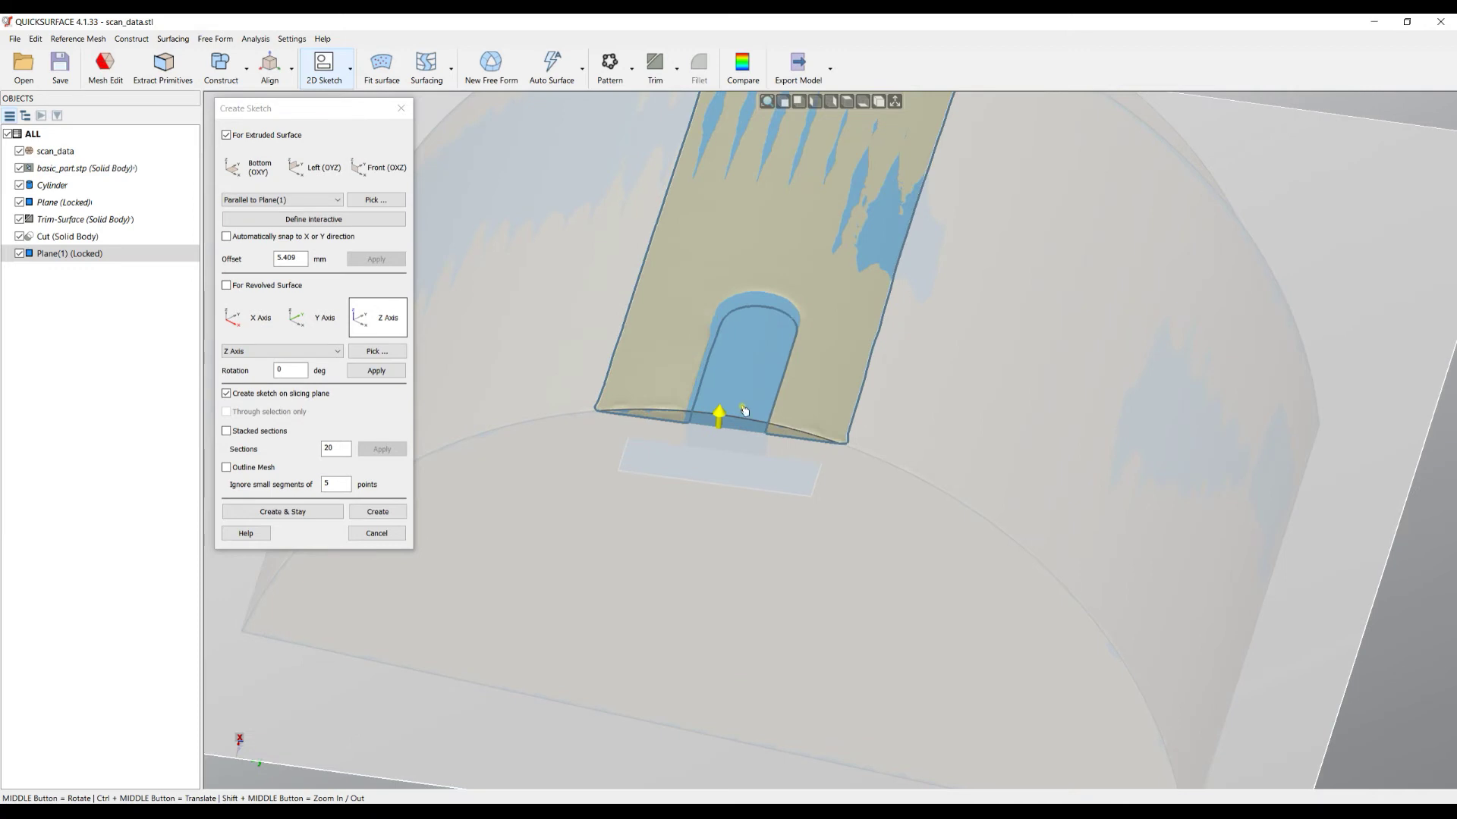
pyautogui.click(264, 398)
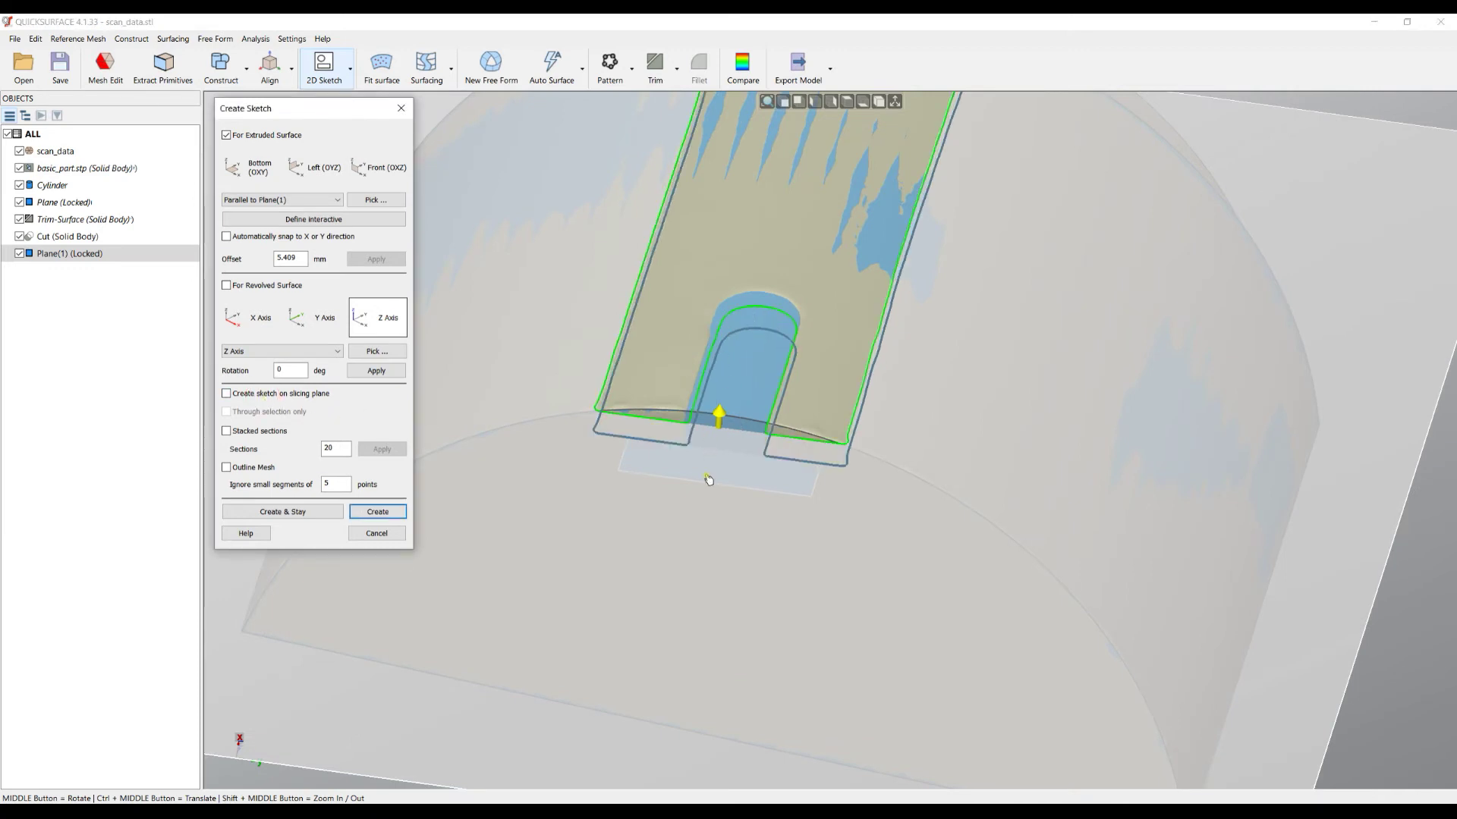
pyautogui.click(387, 513)
# Sketch vertical lines along both sides of the slot section and a short horizontal line below the part's base.
pyautogui.scroll(-3, 778, 385)
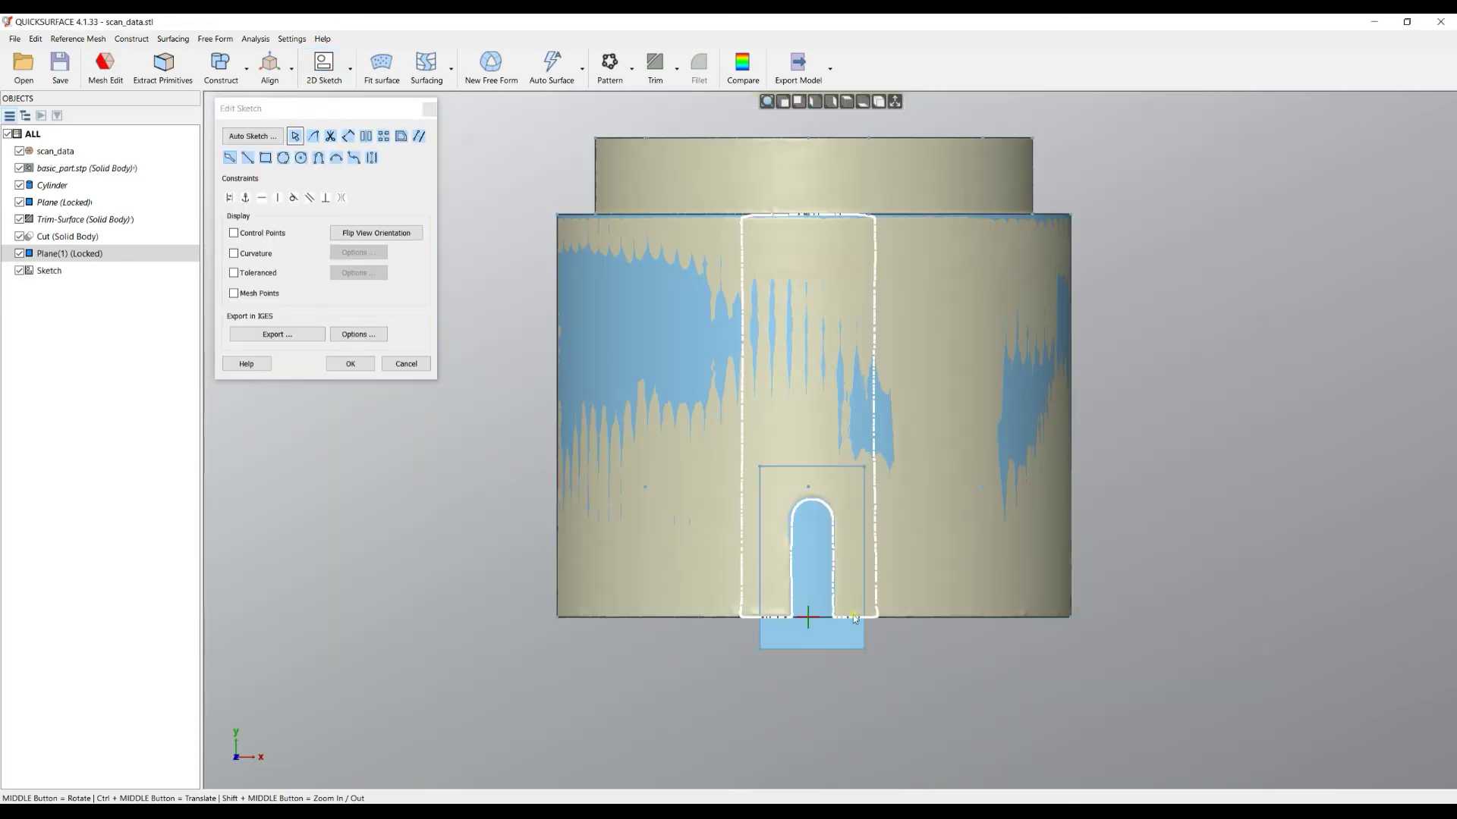
pyautogui.scroll(8, 804, 591)
pyautogui.moveTo(701, 316)
pyautogui.mouseDown()
pyautogui.moveTo(649, 331)
pyautogui.moveTo(646, 531)
pyautogui.moveTo(709, 595)
pyautogui.mouseUp()
pyautogui.moveTo(809, 326)
pyautogui.mouseDown()
pyautogui.moveTo(765, 347)
pyautogui.moveTo(777, 536)
pyautogui.moveTo(808, 598)
pyautogui.mouseUp()
pyautogui.rightClick(766, 702)
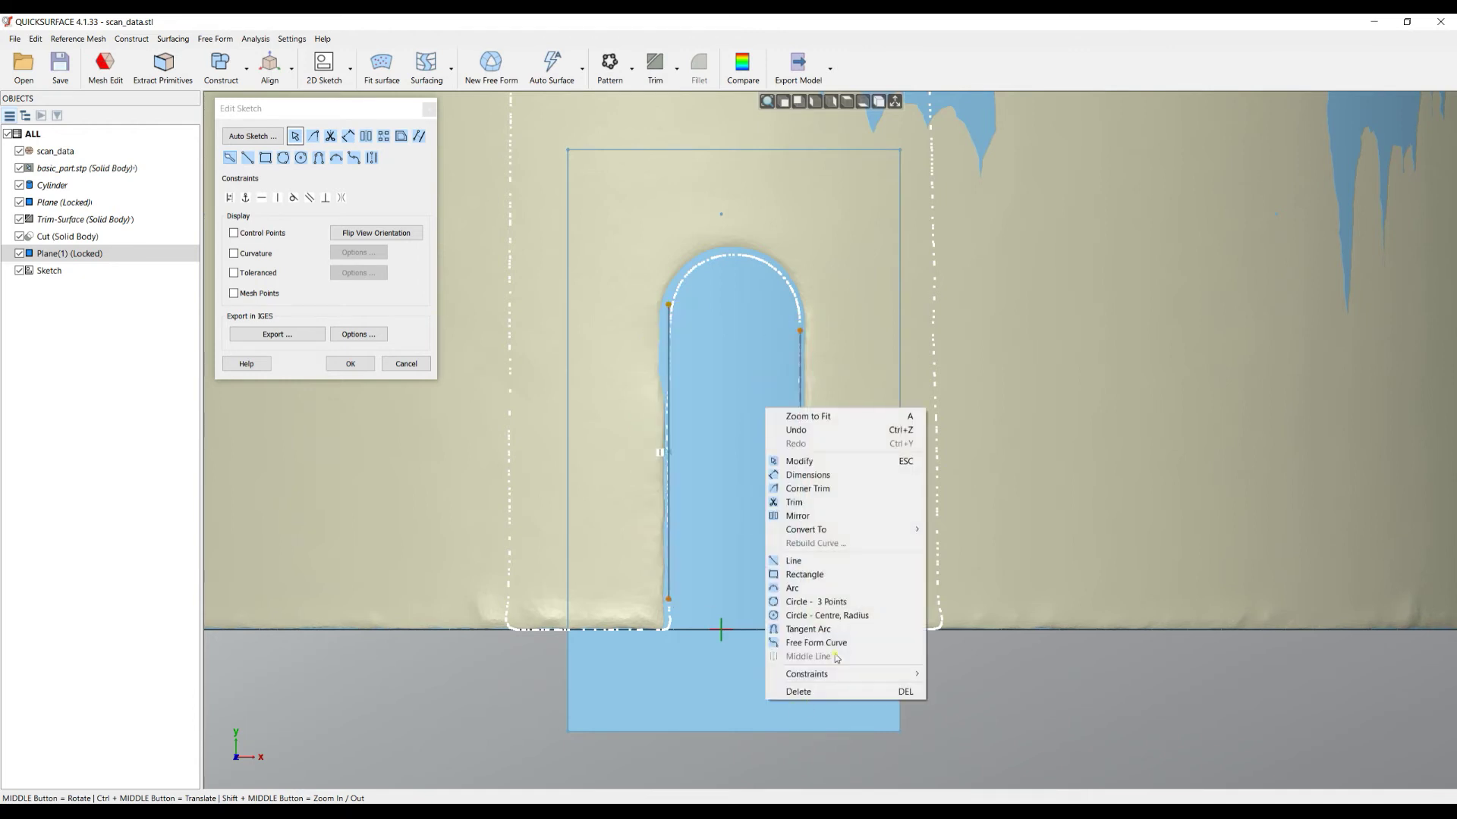
pyautogui.click(797, 560)
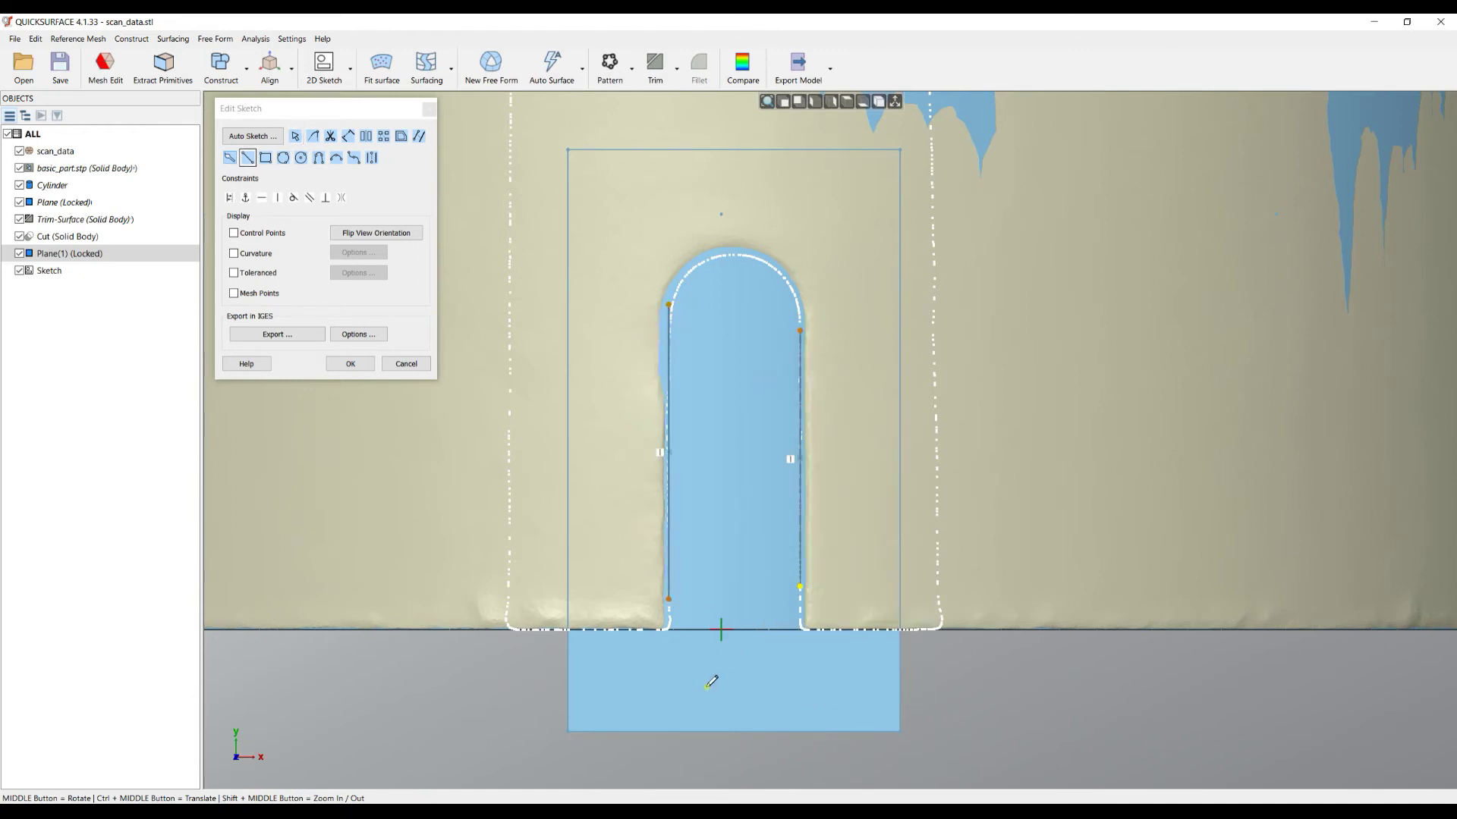
pyautogui.click(784, 694)
# Join the upper ends of the side lines with a tangent arc and move its centre to fit the slot's rounded end.
pyautogui.click(318, 158)
pyautogui.click(669, 305)
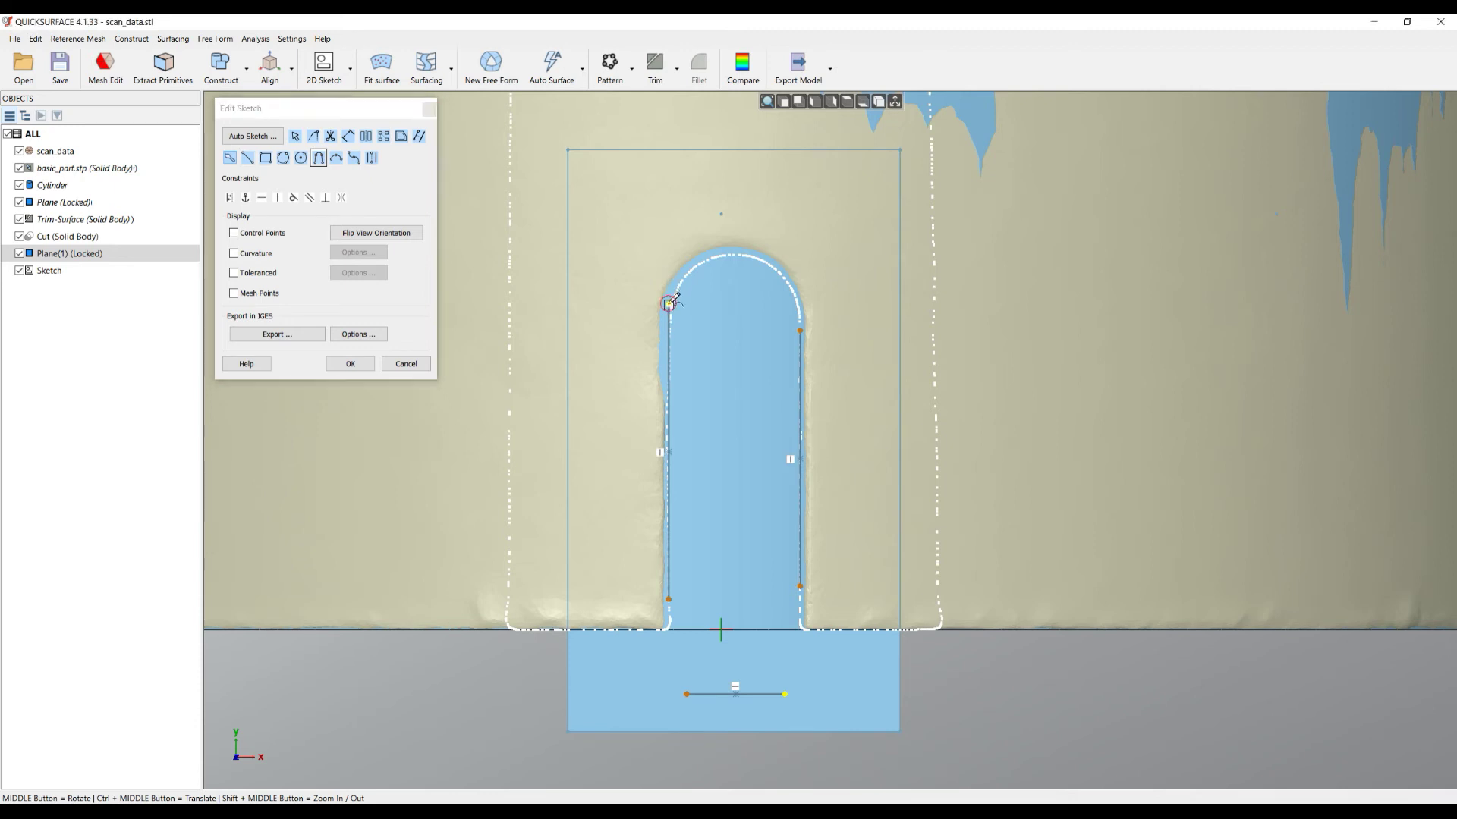
pyautogui.click(802, 331)
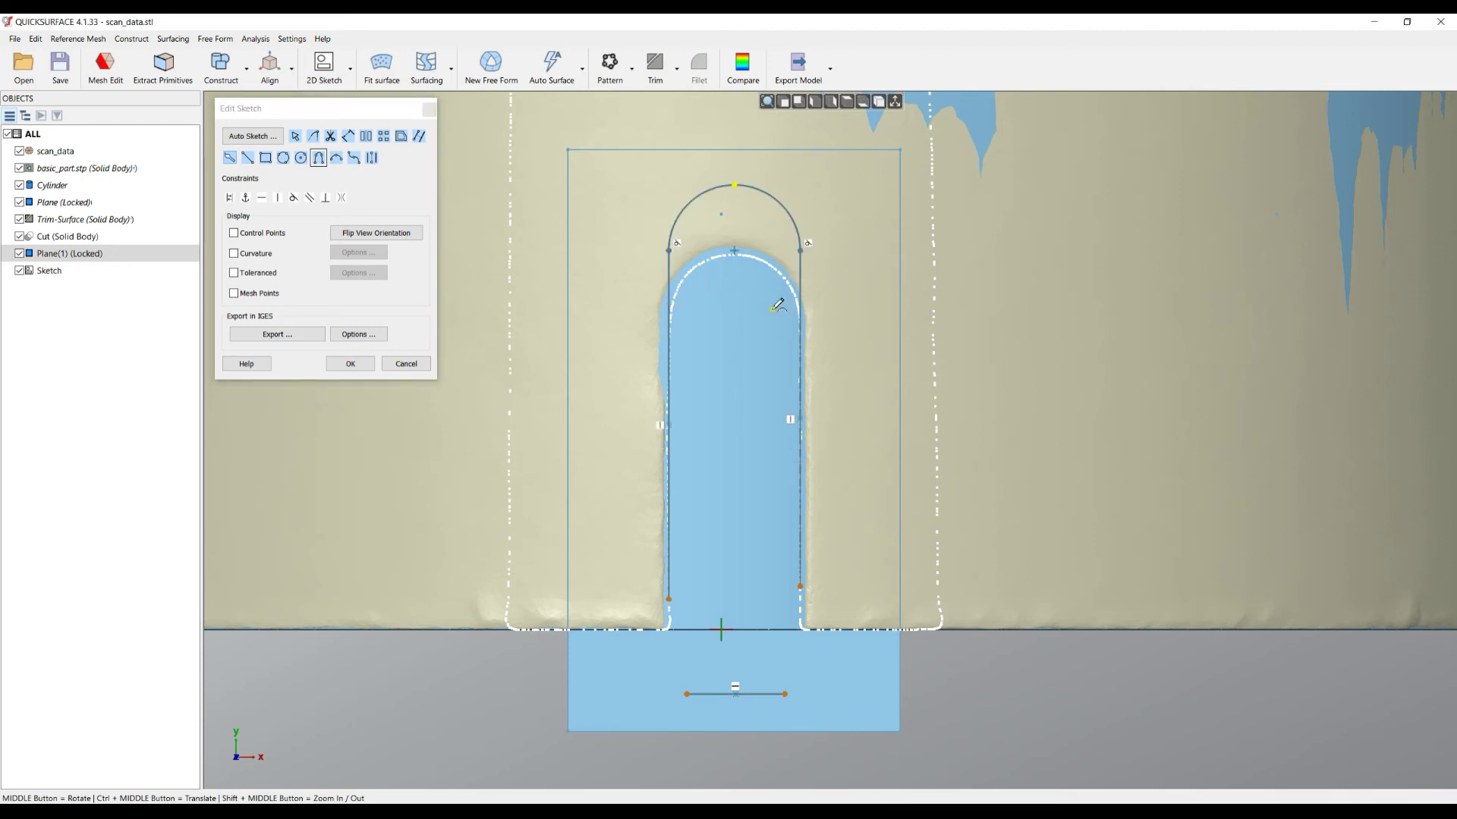
pyautogui.click(294, 139)
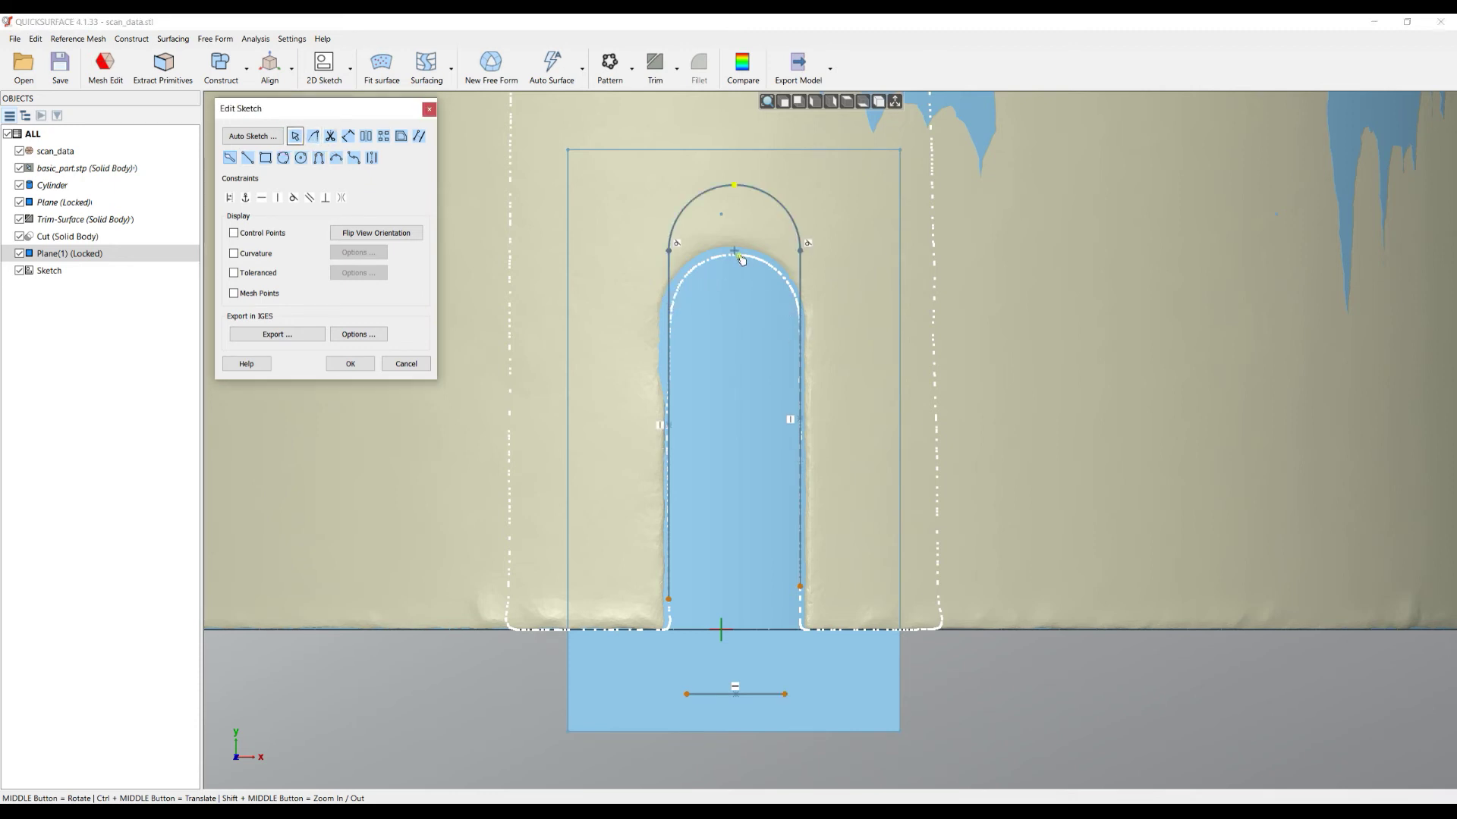
pyautogui.moveTo(741, 259); pyautogui.dragTo(734, 321)
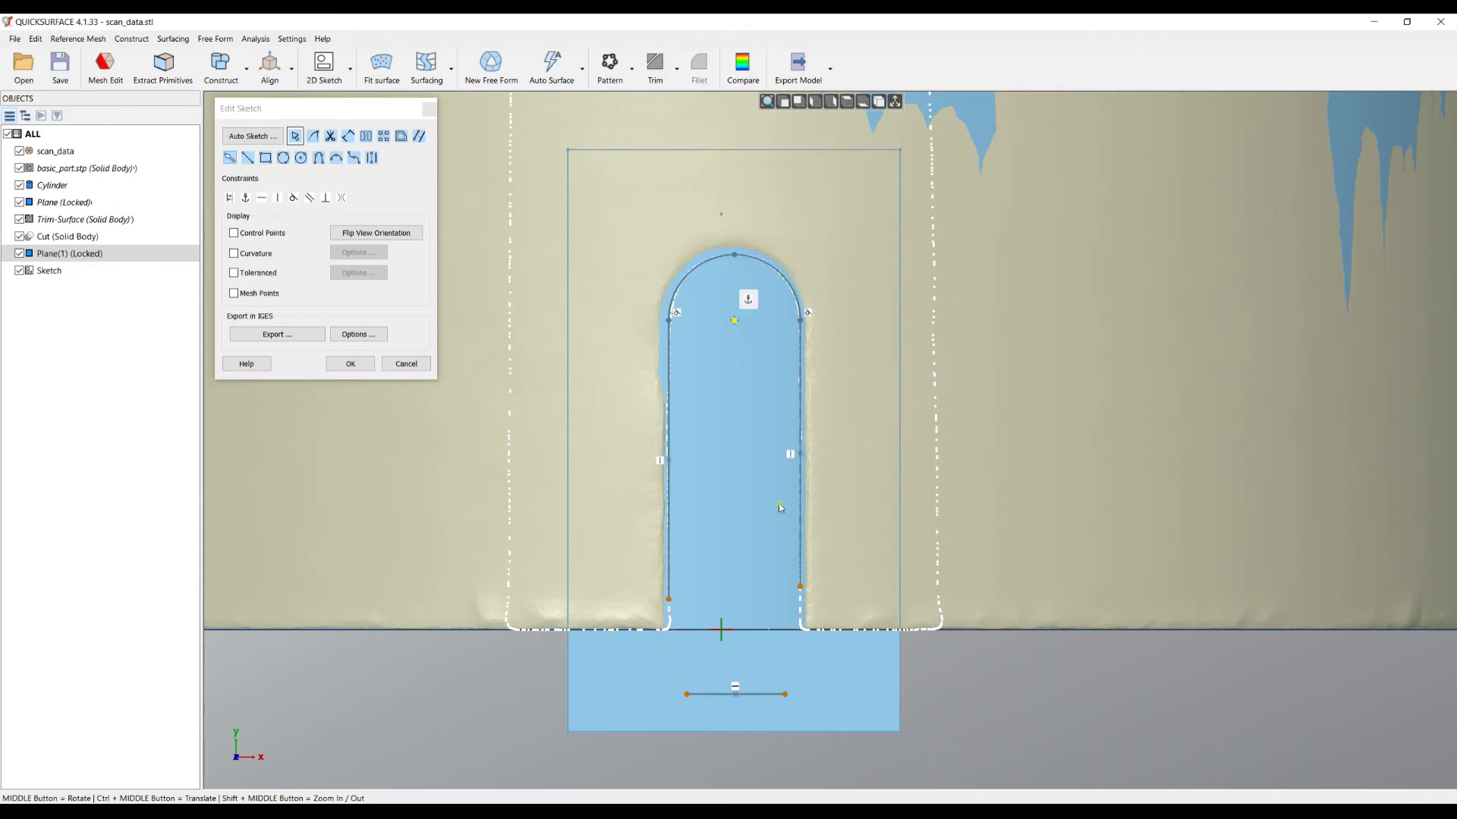
# Trim both side lines to corners with the horizontal line, closing the slot profile, and accept the sketch.
pyautogui.click(931, 685)
pyautogui.moveTo(834, 553)
pyautogui.mouseDown()
pyautogui.moveTo(765, 697)
pyautogui.moveTo(795, 721)
pyautogui.mouseUp()
pyautogui.moveTo(702, 561)
pyautogui.mouseDown()
pyautogui.moveTo(664, 586)
pyautogui.moveTo(650, 654)
pyautogui.moveTo(673, 710)
pyautogui.moveTo(704, 706)
pyautogui.mouseUp()
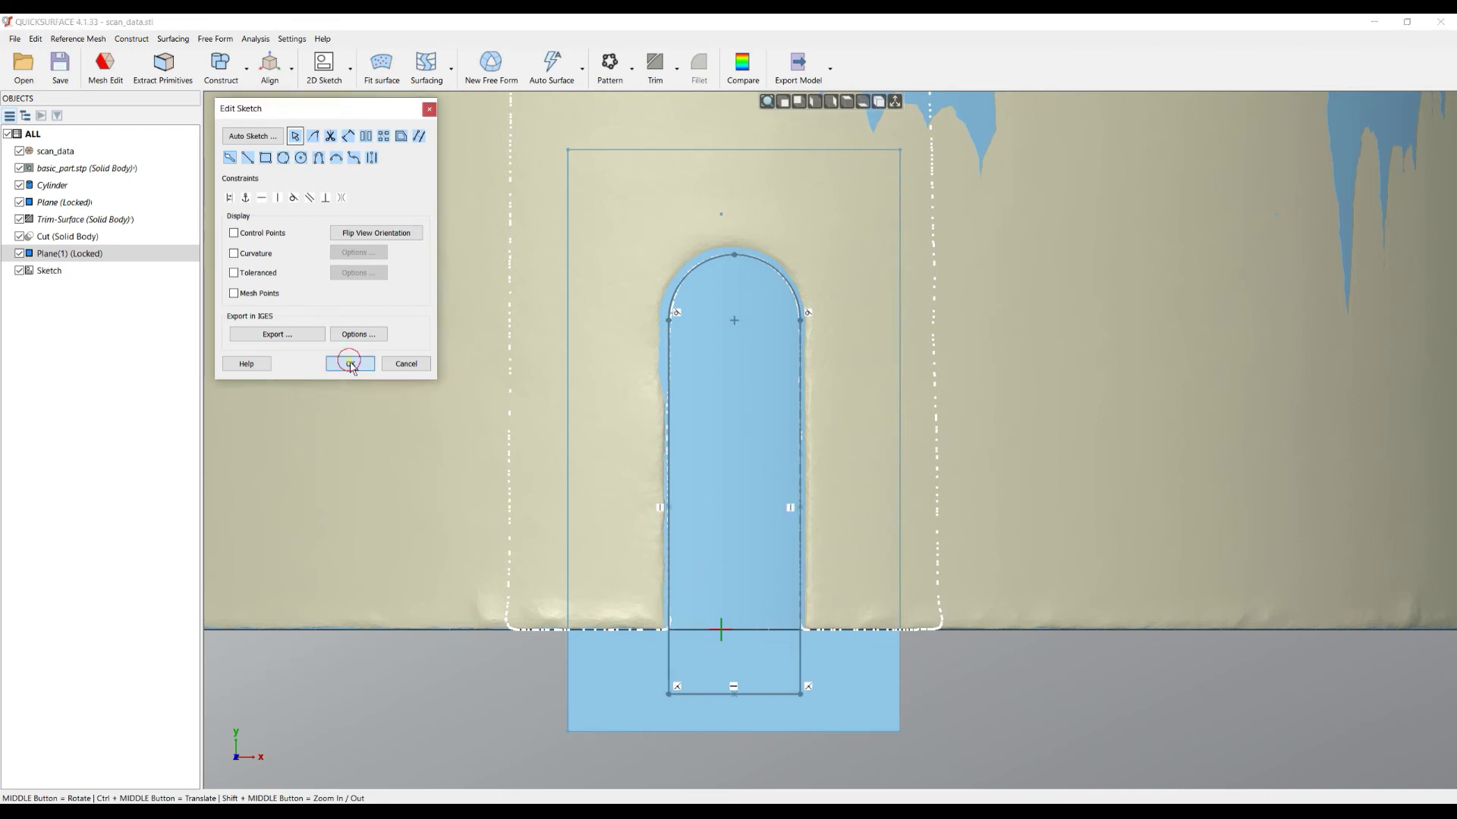
pyautogui.click(350, 363)
# Extrude the slot sketch outward into a solid with Depth 1 of 15.714 mm and Depth 2 of 0 mm.
pyautogui.click(702, 475)
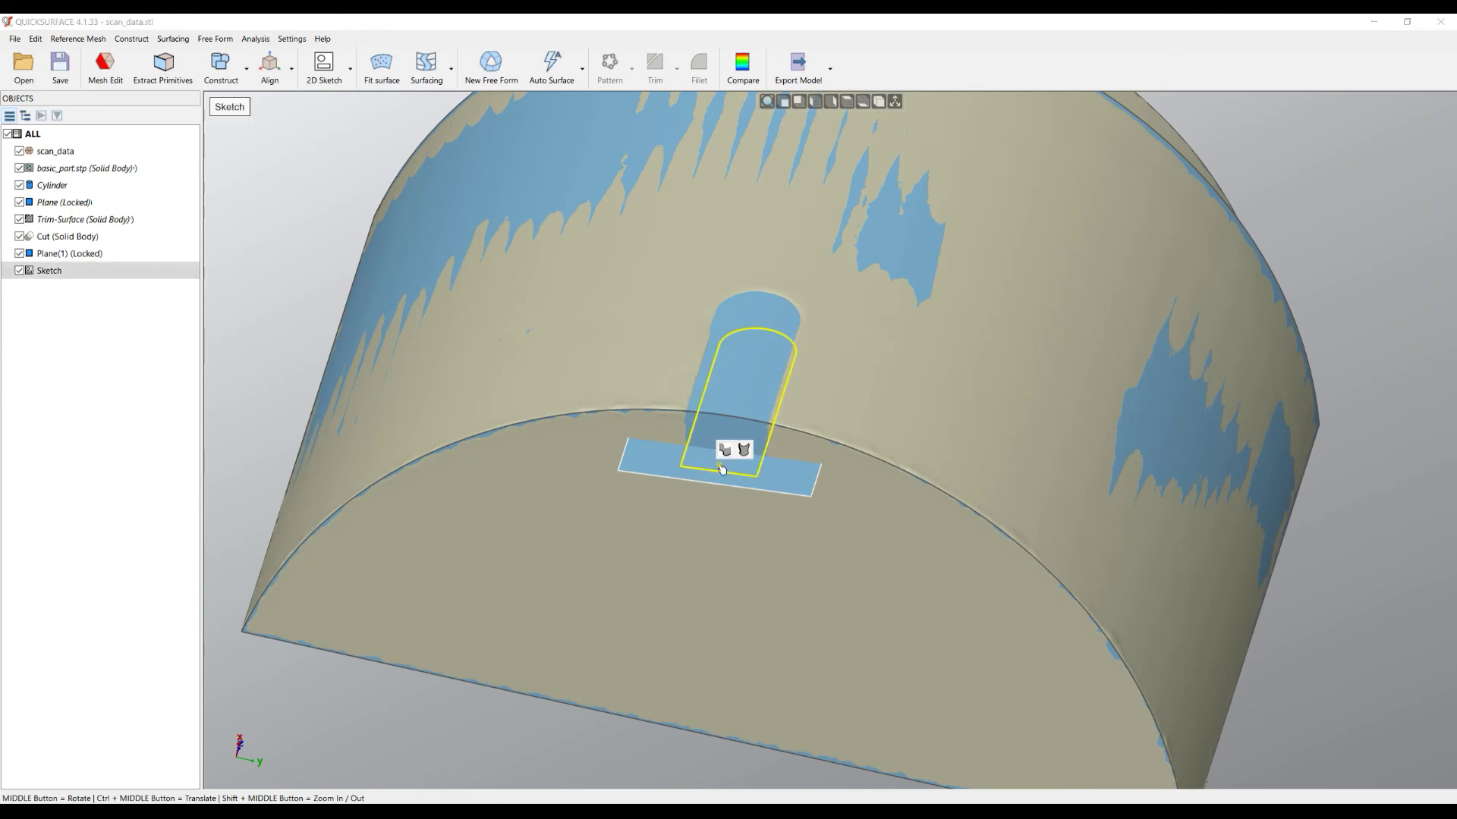
pyautogui.click(725, 448)
pyautogui.moveTo(674, 423); pyautogui.dragTo(482, 367, button='middle')
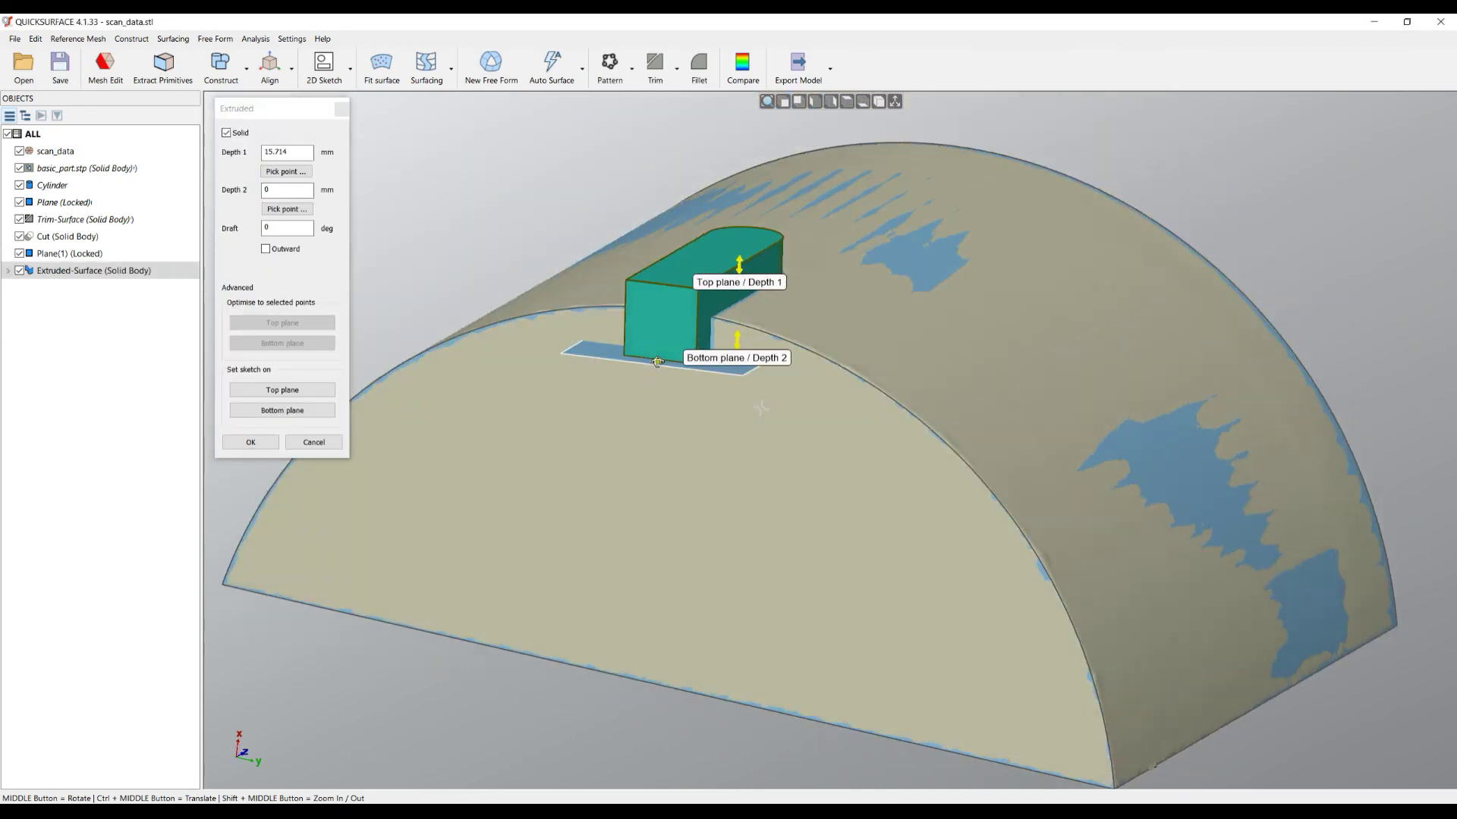
pyautogui.click(261, 445)
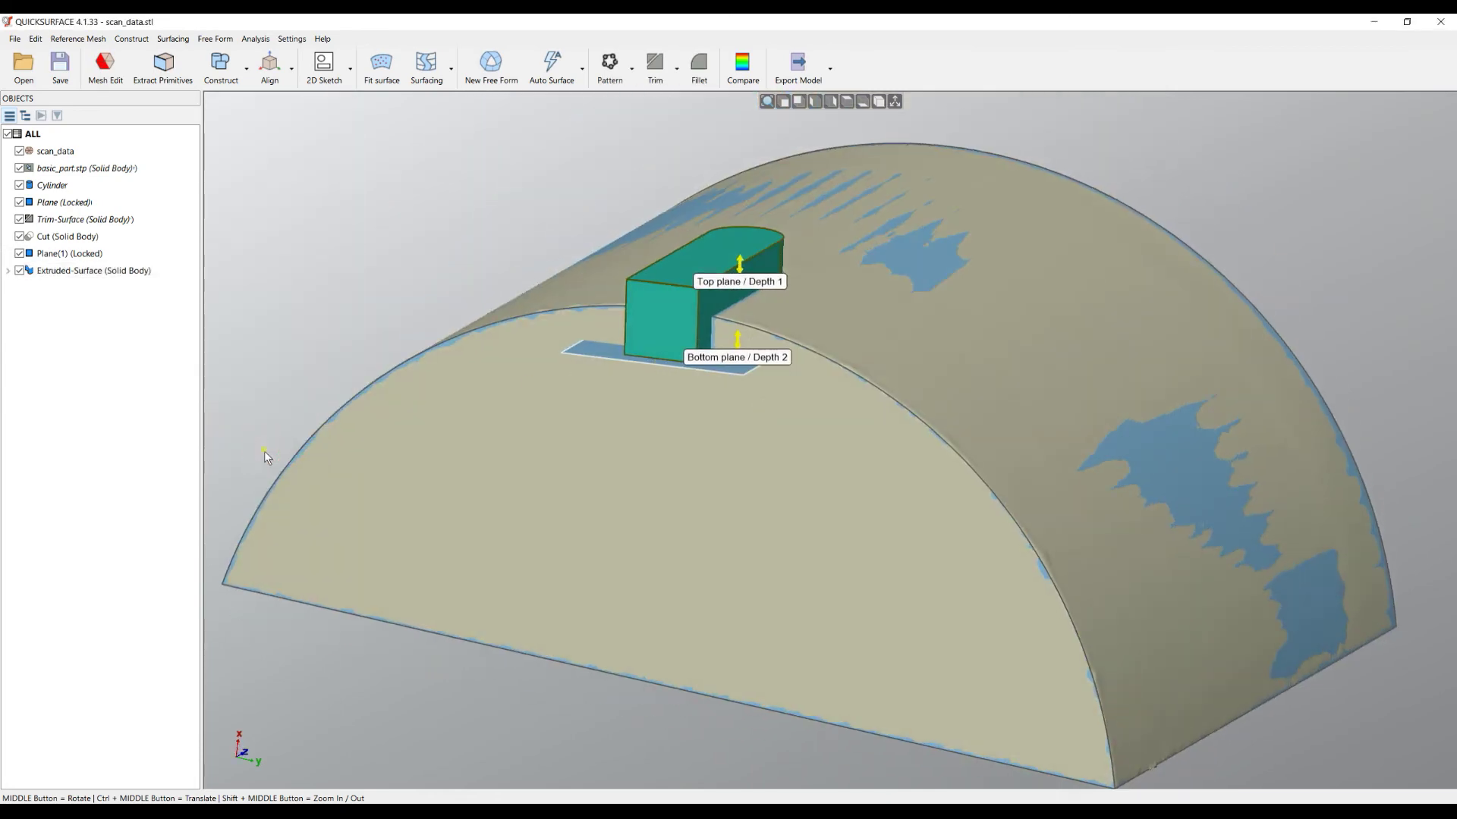
# Hide the slot floor plane and cut the extruded slot solid out of the main body.
pyautogui.click(585, 351)
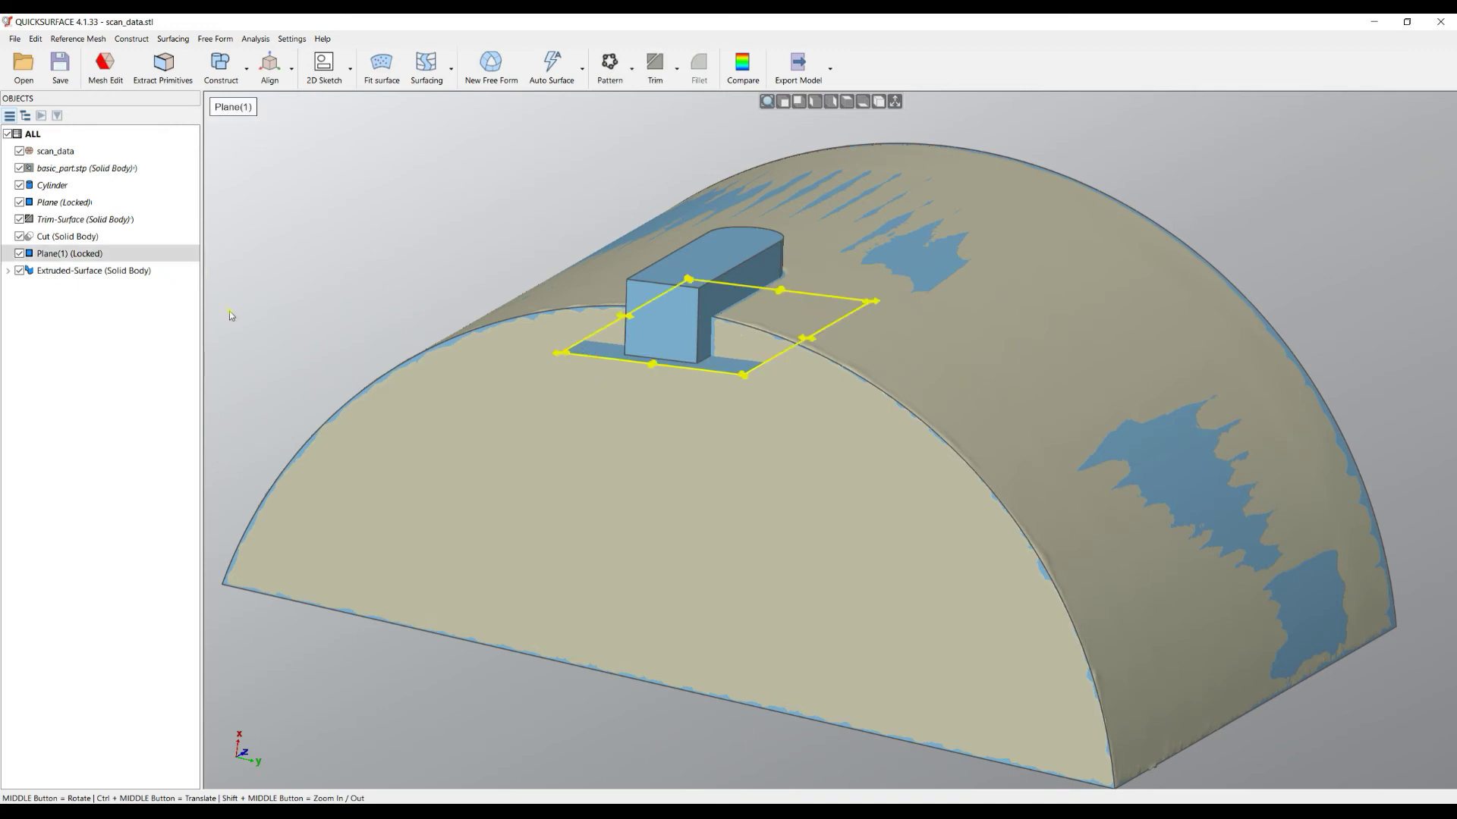
pyautogui.click(20, 254)
pyautogui.click(873, 249)
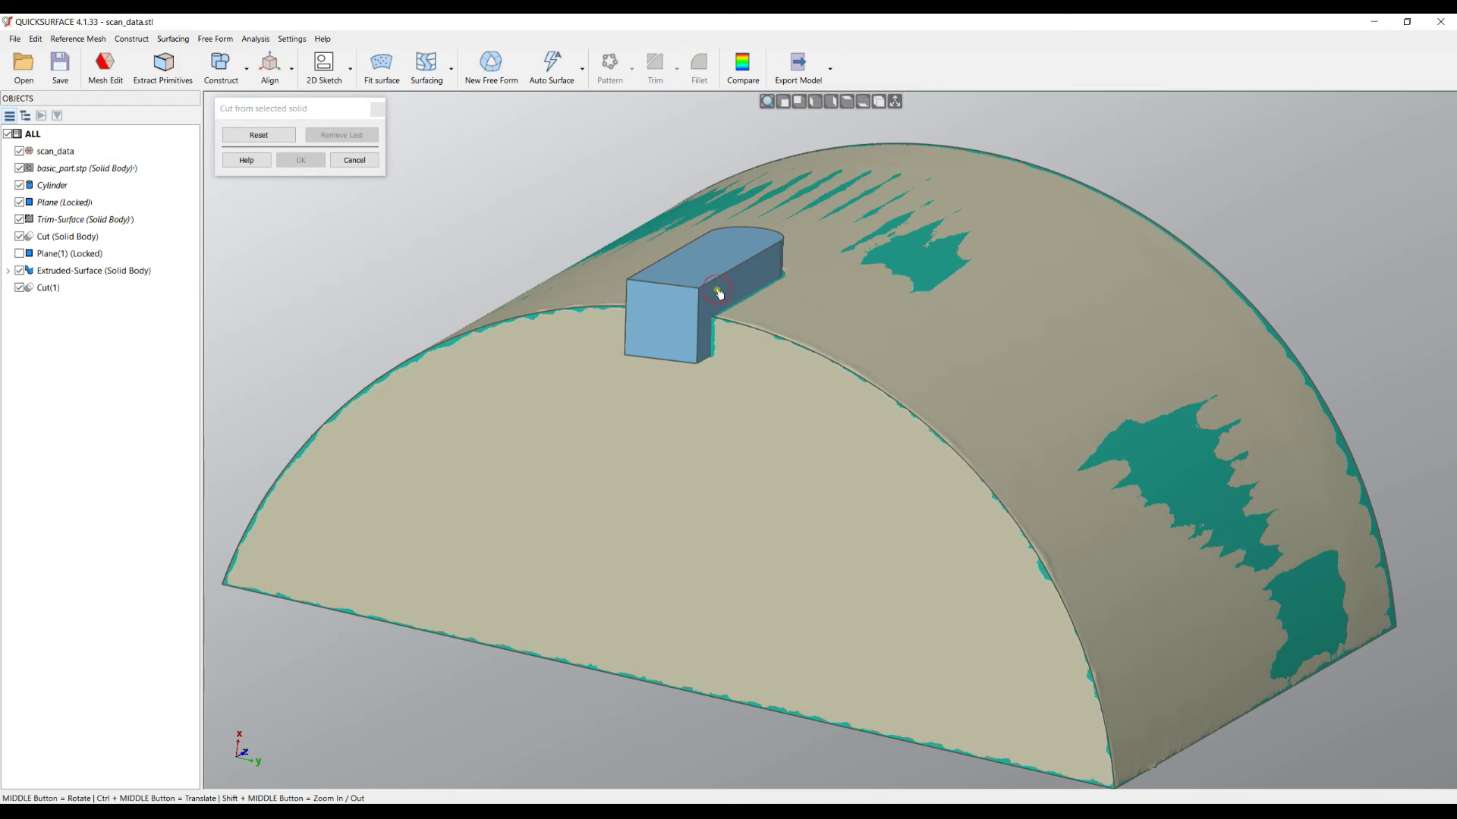
pyautogui.click(713, 334)
pyautogui.click(301, 160)
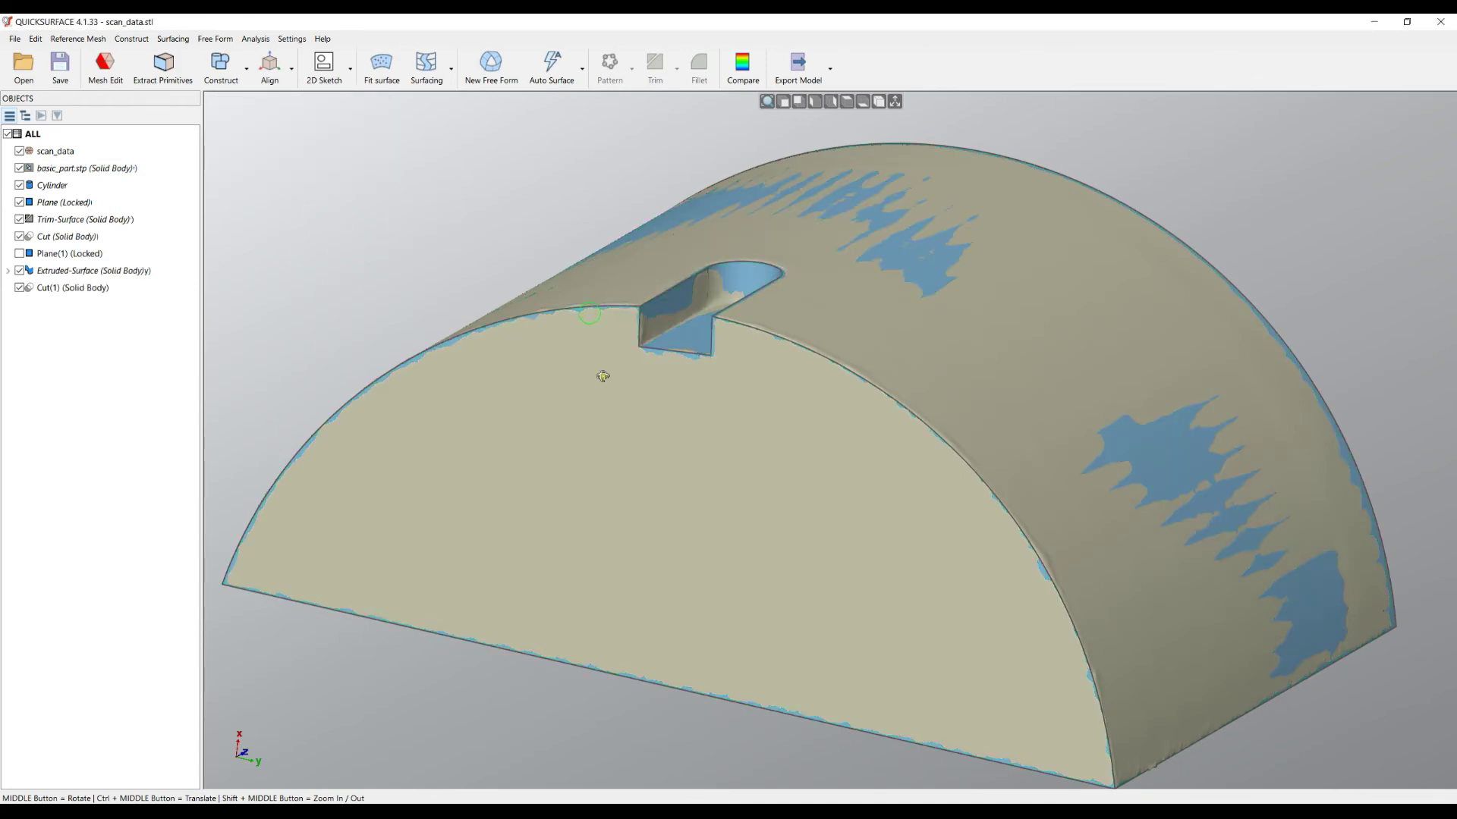
# Compare the modified solid with the scan and label deviations on the outer wall, the step and the upper rim.
pyautogui.moveTo(602, 374); pyautogui.dragTo(979, 497, button='middle')
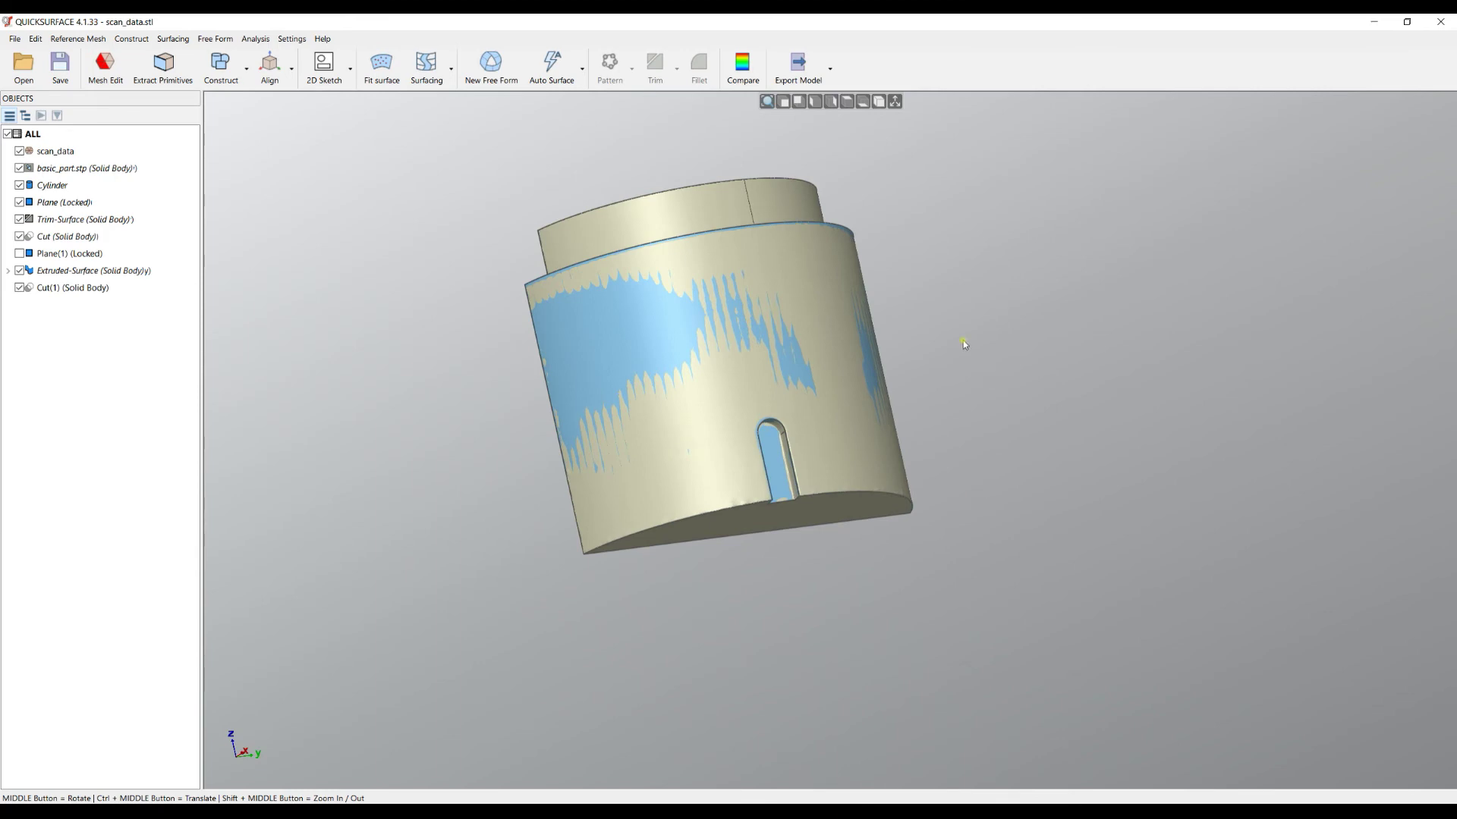
pyautogui.click(745, 80)
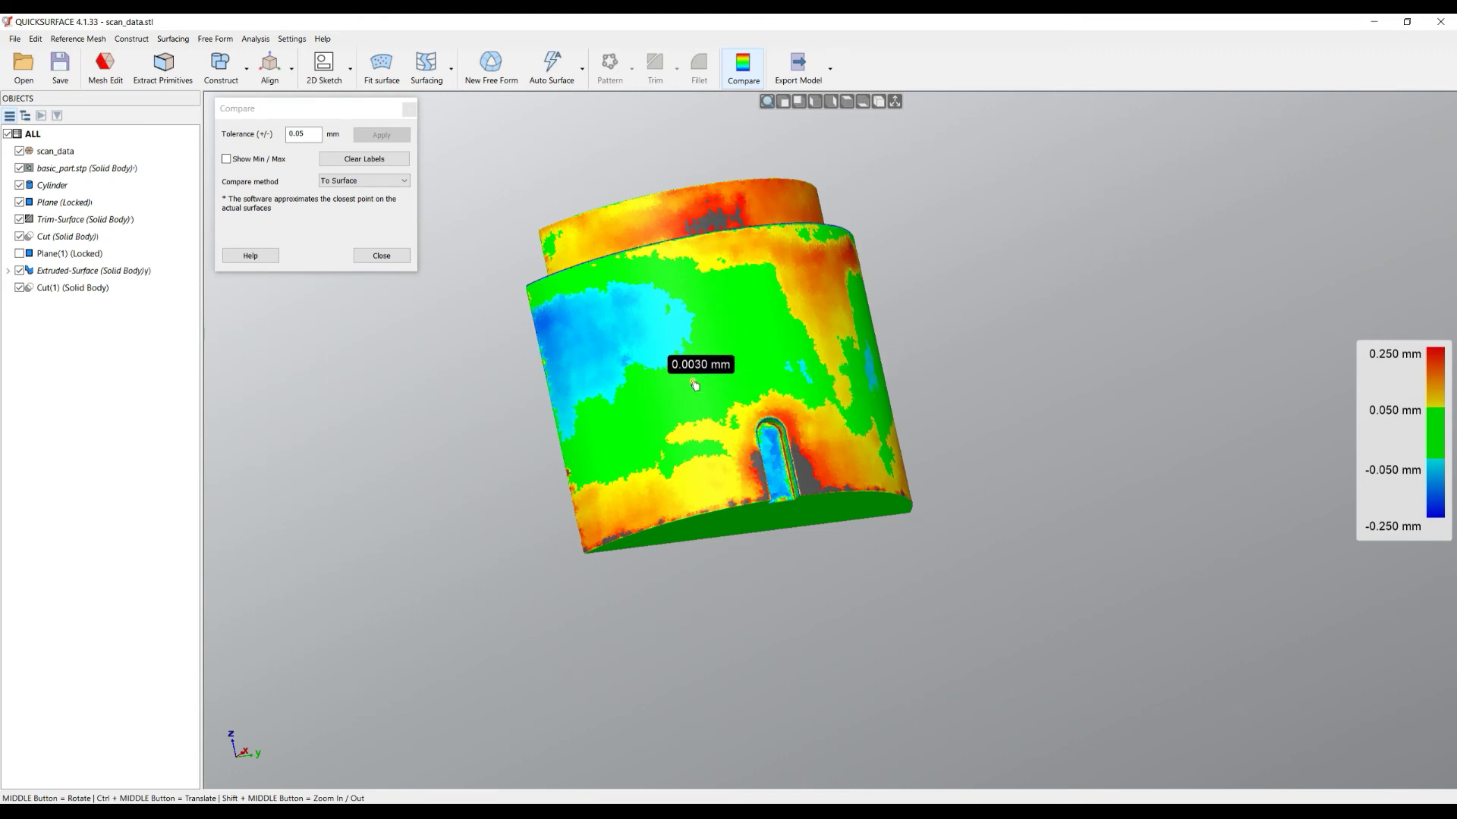
pyautogui.moveTo(781, 383); pyautogui.dragTo(576, 430, button='middle')
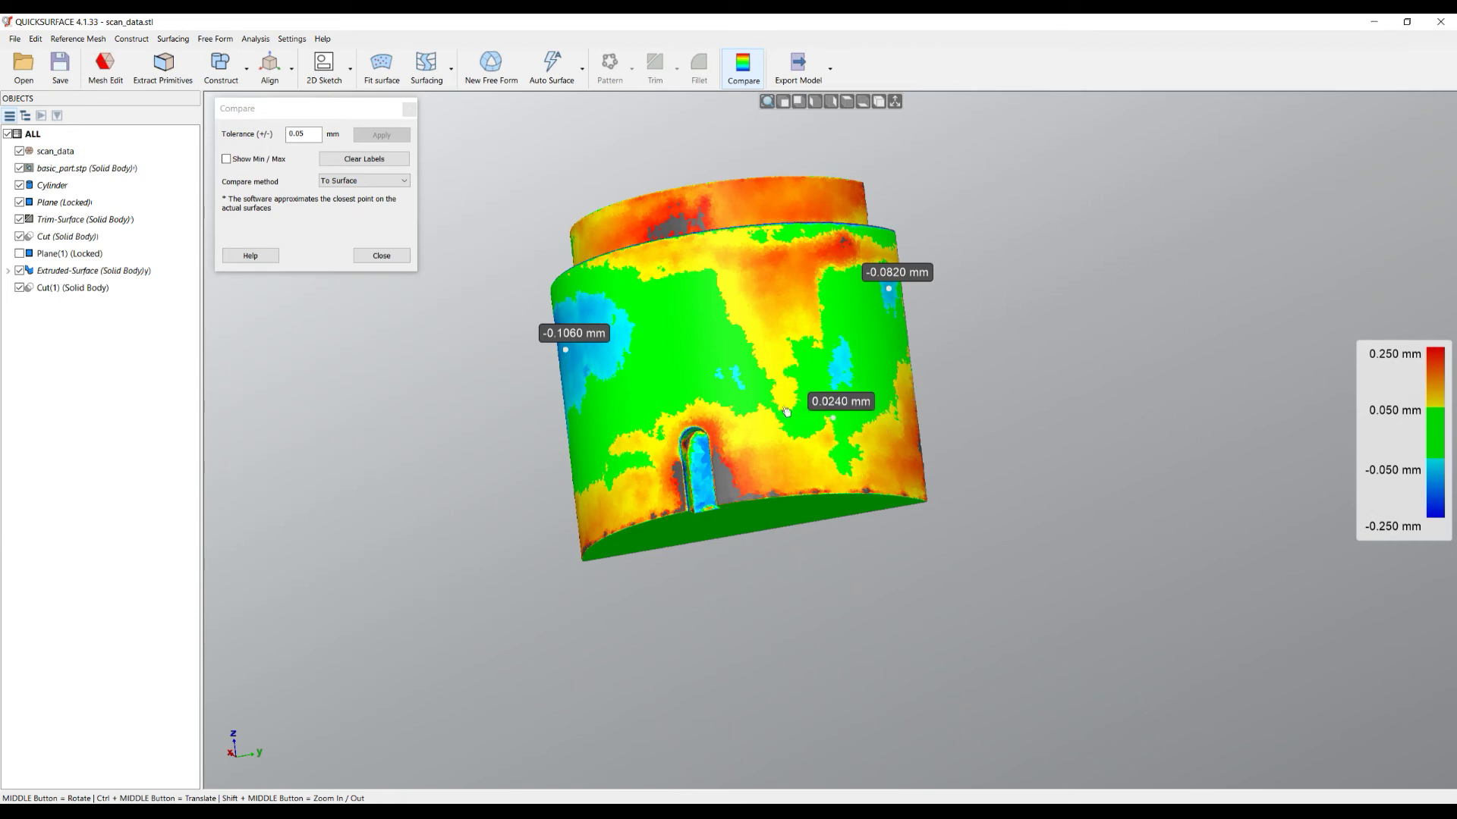
pyautogui.moveTo(786, 413); pyautogui.dragTo(989, 384, button='middle')
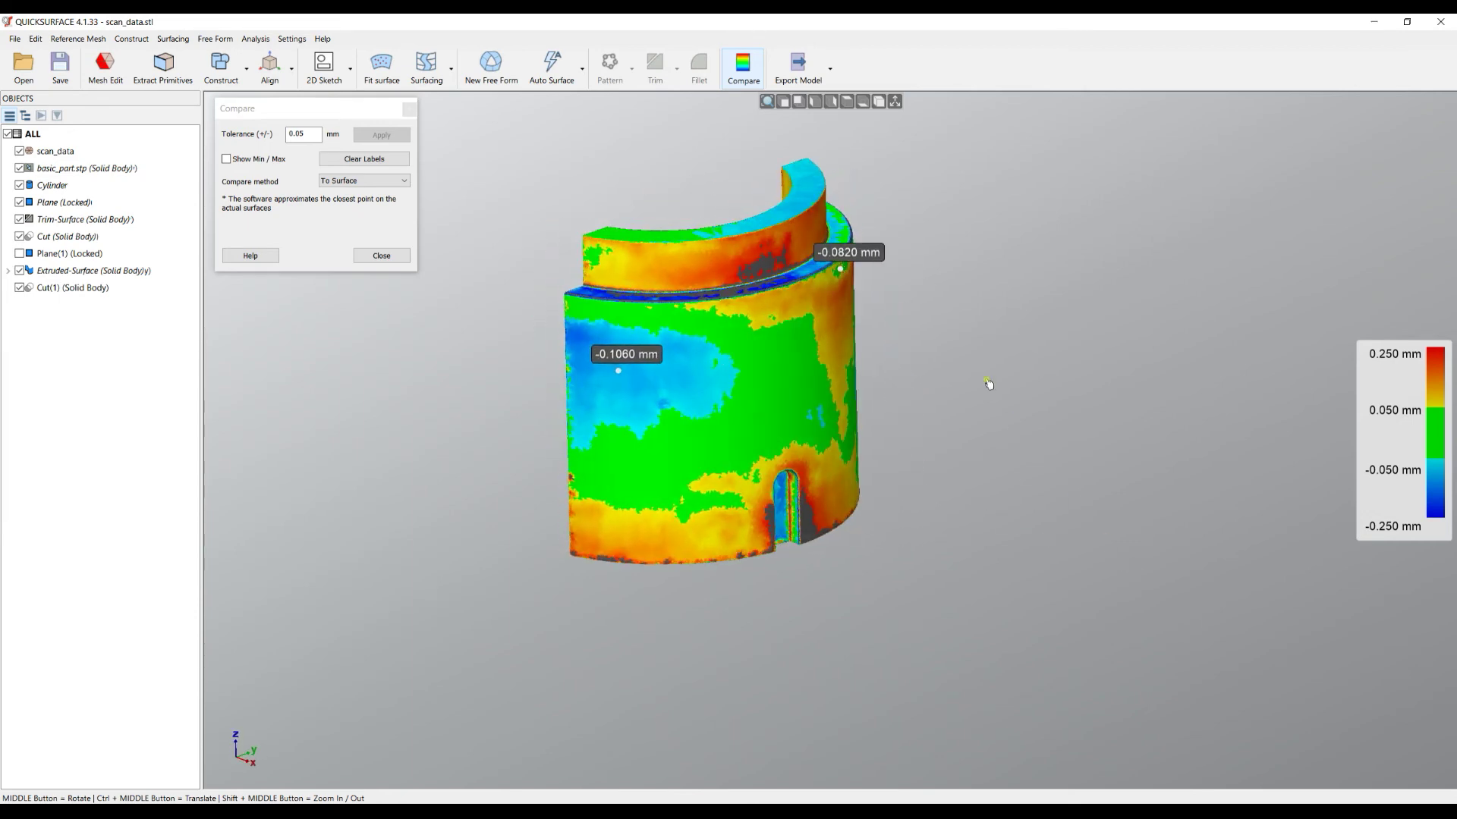
pyautogui.click(814, 188)
pyautogui.click(811, 238)
pyautogui.hotkey('ctrl', 'z')
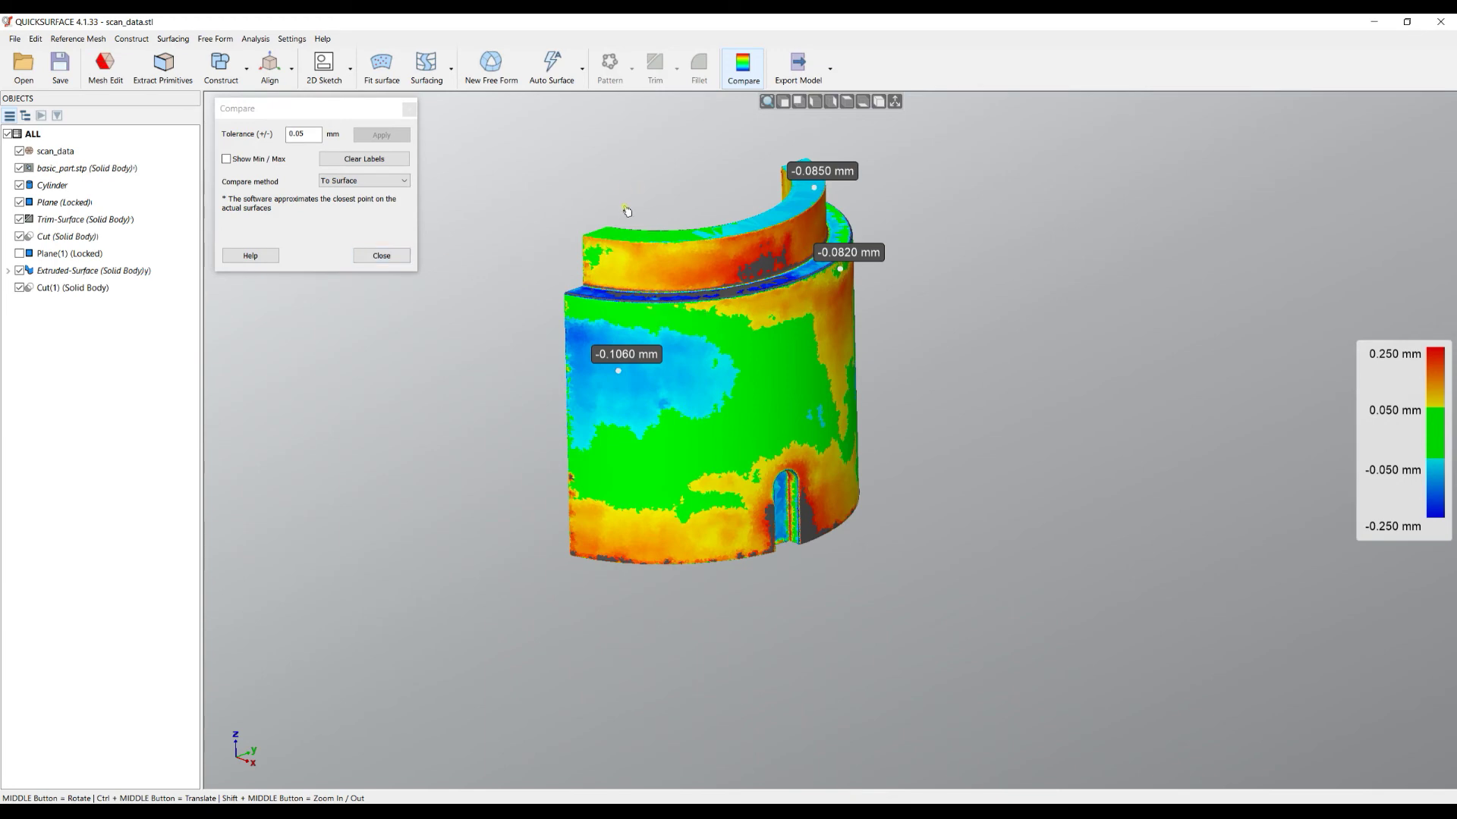
pyautogui.scroll(2, 626, 212)
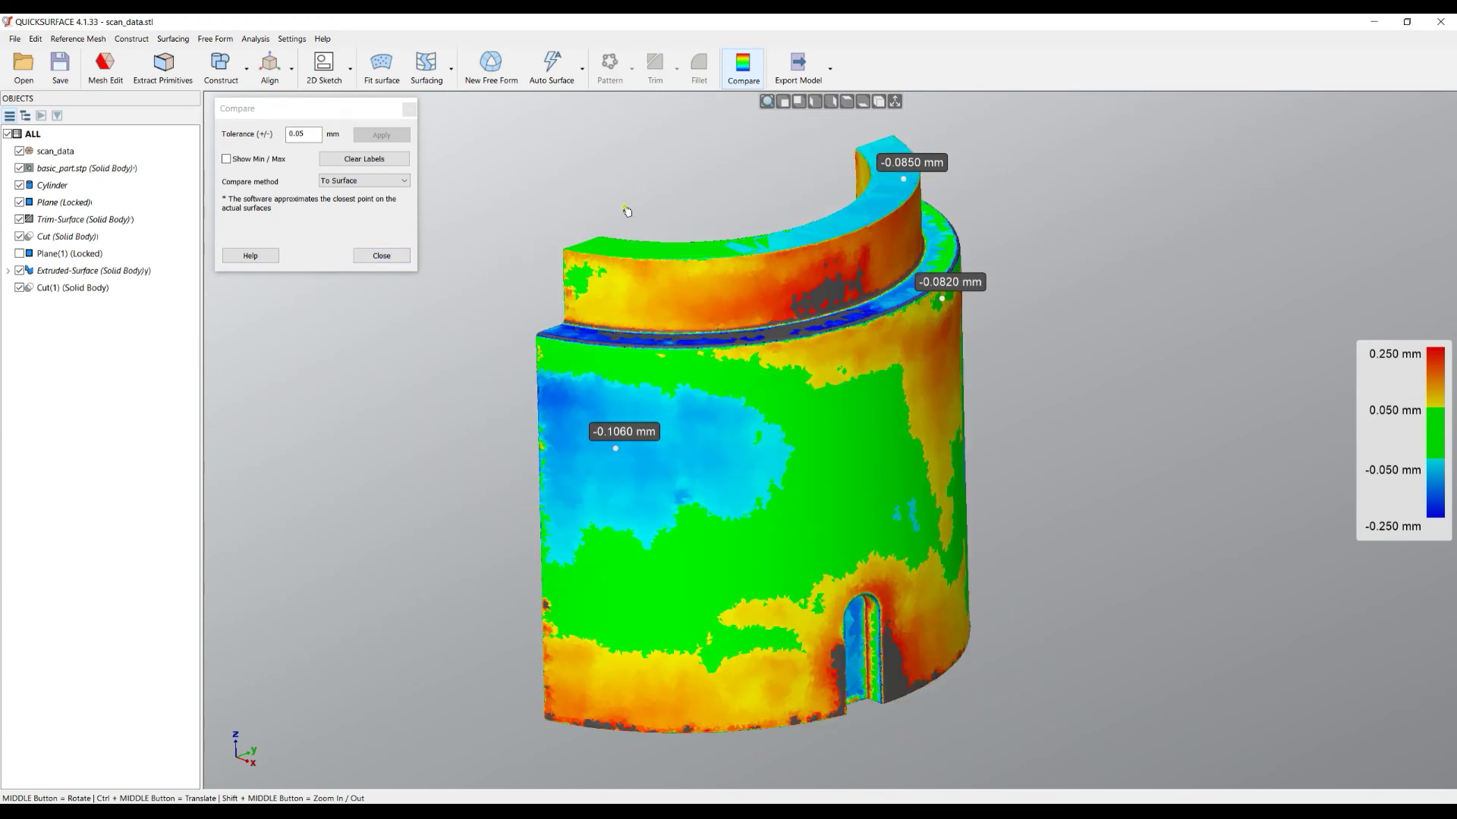
# Show the labelled deviation map on a white background and close the comparison.
pyautogui.click(258, 39)
pyautogui.click(286, 130)
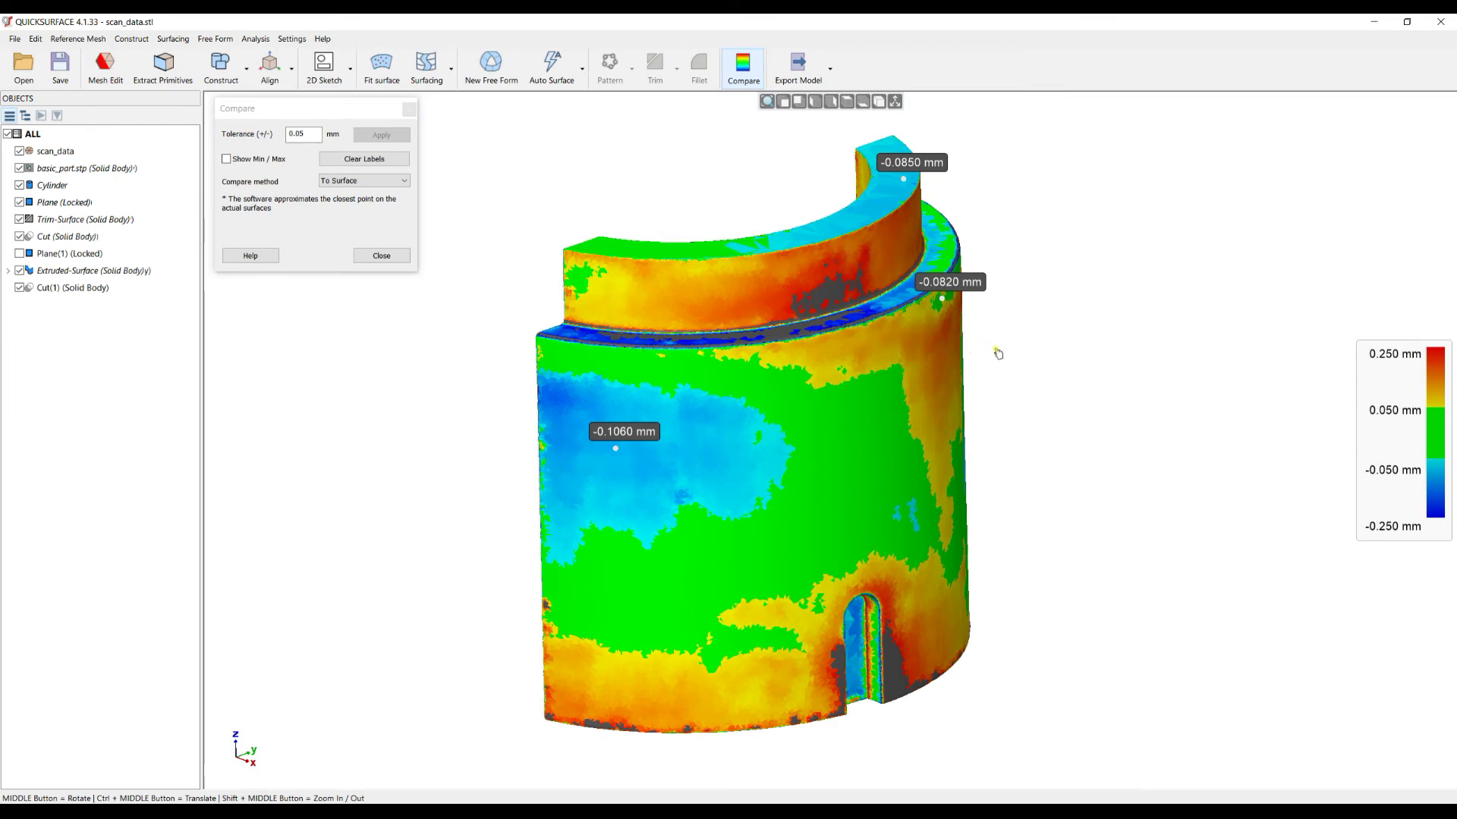
pyautogui.click(381, 256)
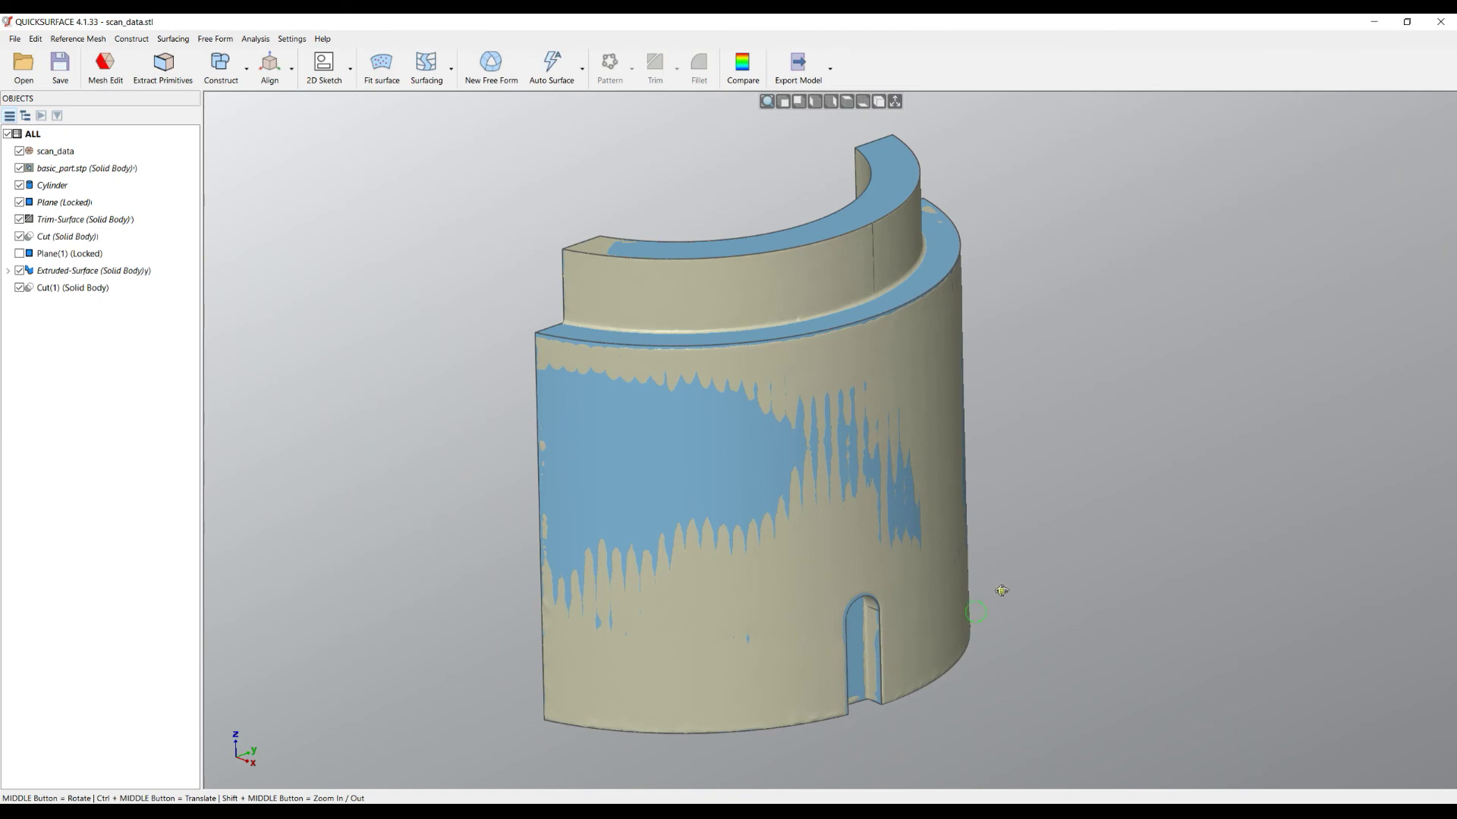
# Start a new empty project without saving the changes to scan_data.
pyautogui.moveTo(1001, 591); pyautogui.dragTo(1050, 556, button='middle')
pyautogui.moveTo(1047, 626); pyautogui.dragTo(849, 641, button='middle')
pyautogui.click(16, 39)
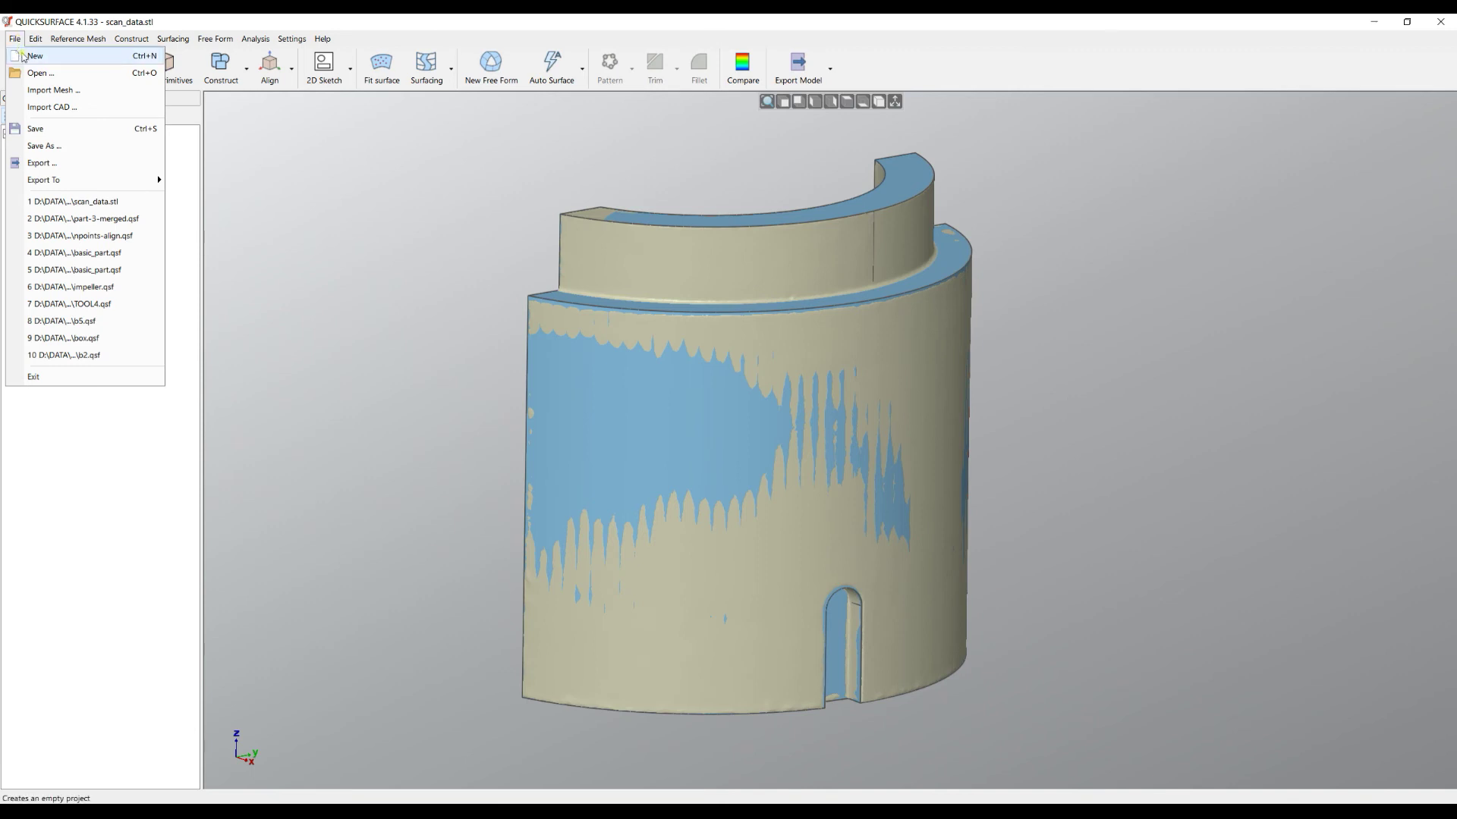
pyautogui.click(24, 57)
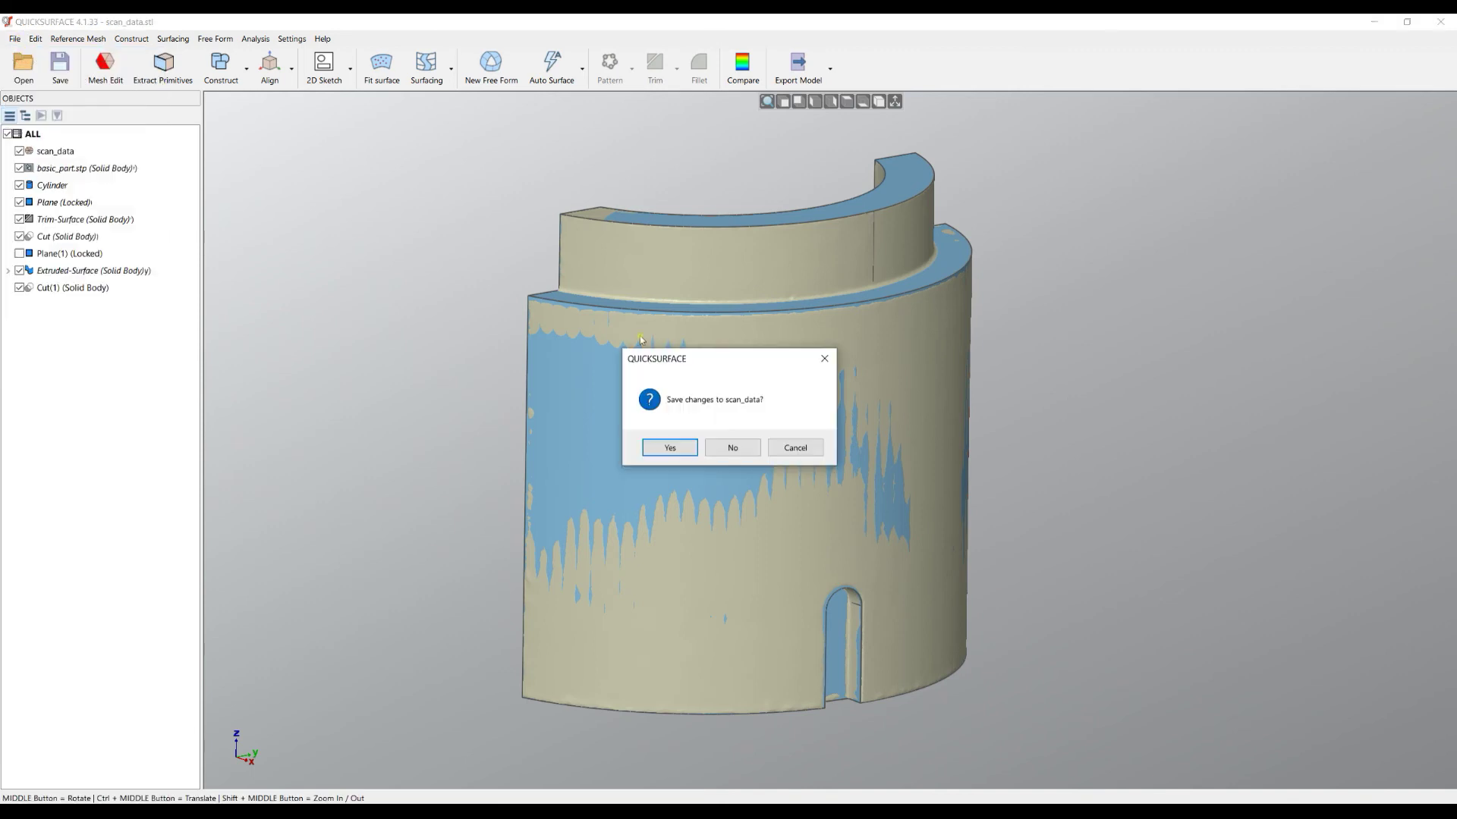
pyautogui.click(733, 448)
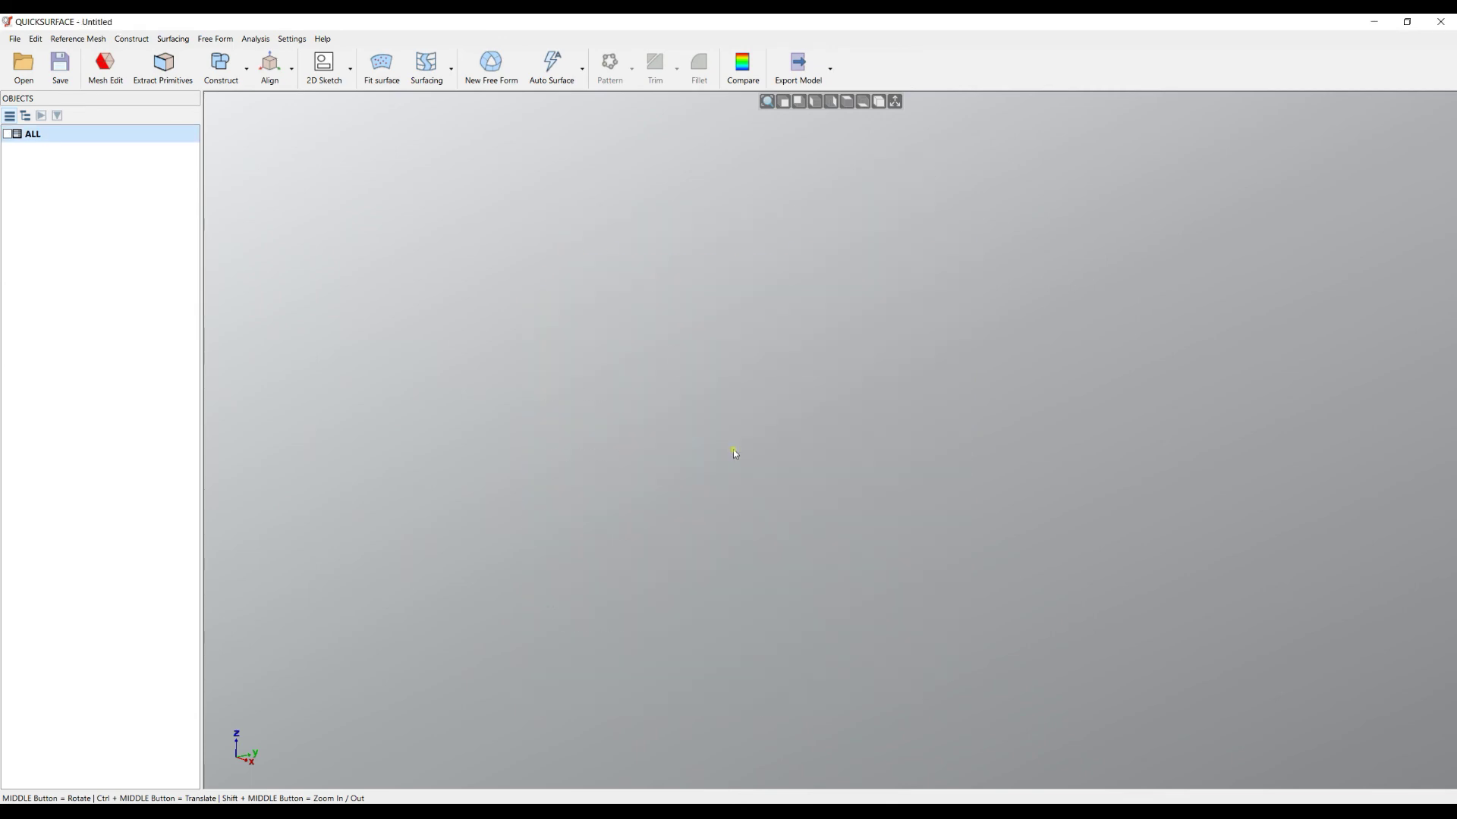
# Open part-3-merged.qsf from the 018 Fine alignment folder and clear the red area selection on the reference mesh.
pyautogui.click(23, 66)
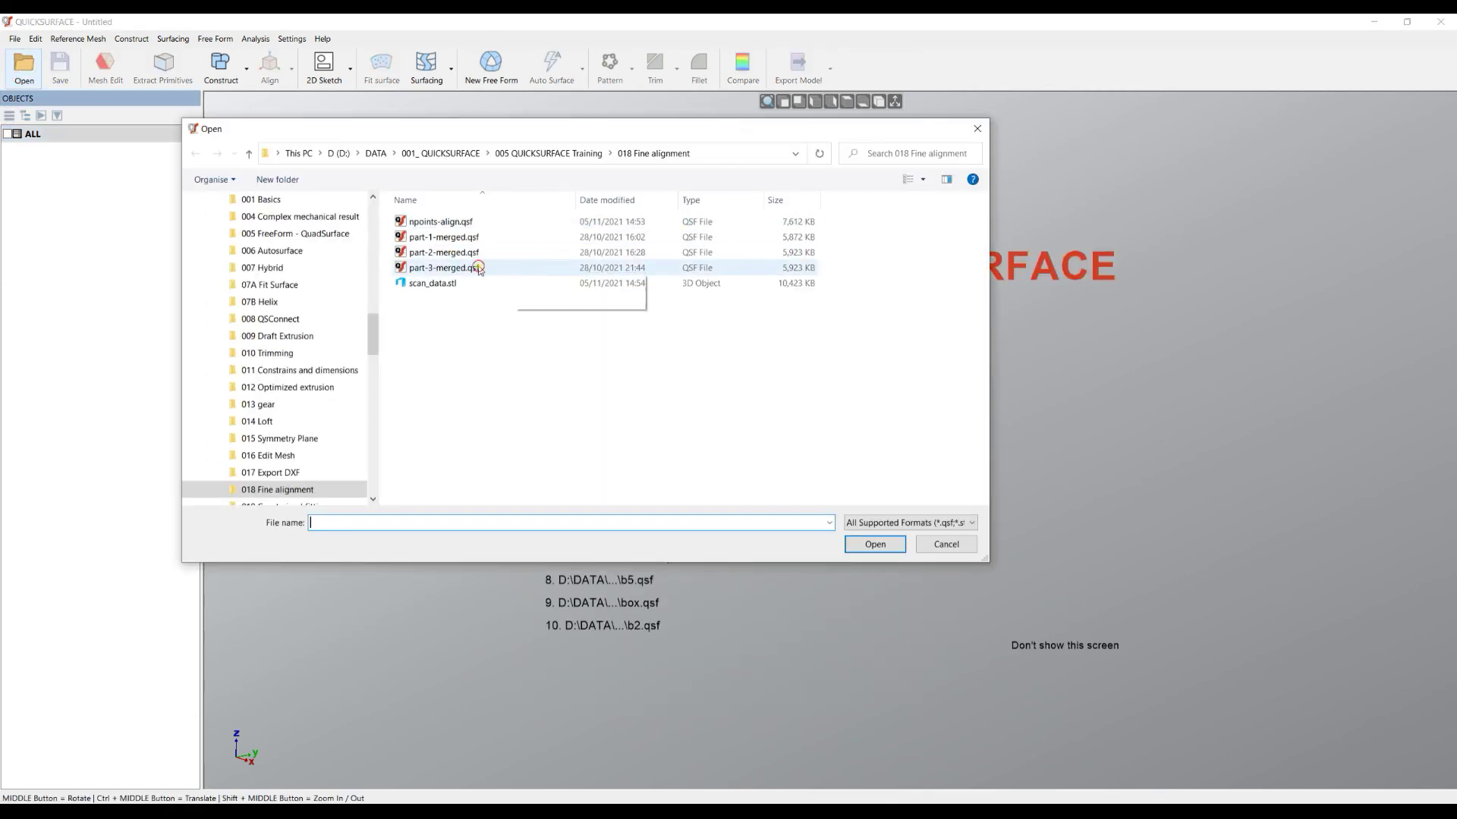
pyautogui.doubleClick(467, 268)
pyautogui.moveTo(723, 270); pyautogui.dragTo(763, 359, button='middle')
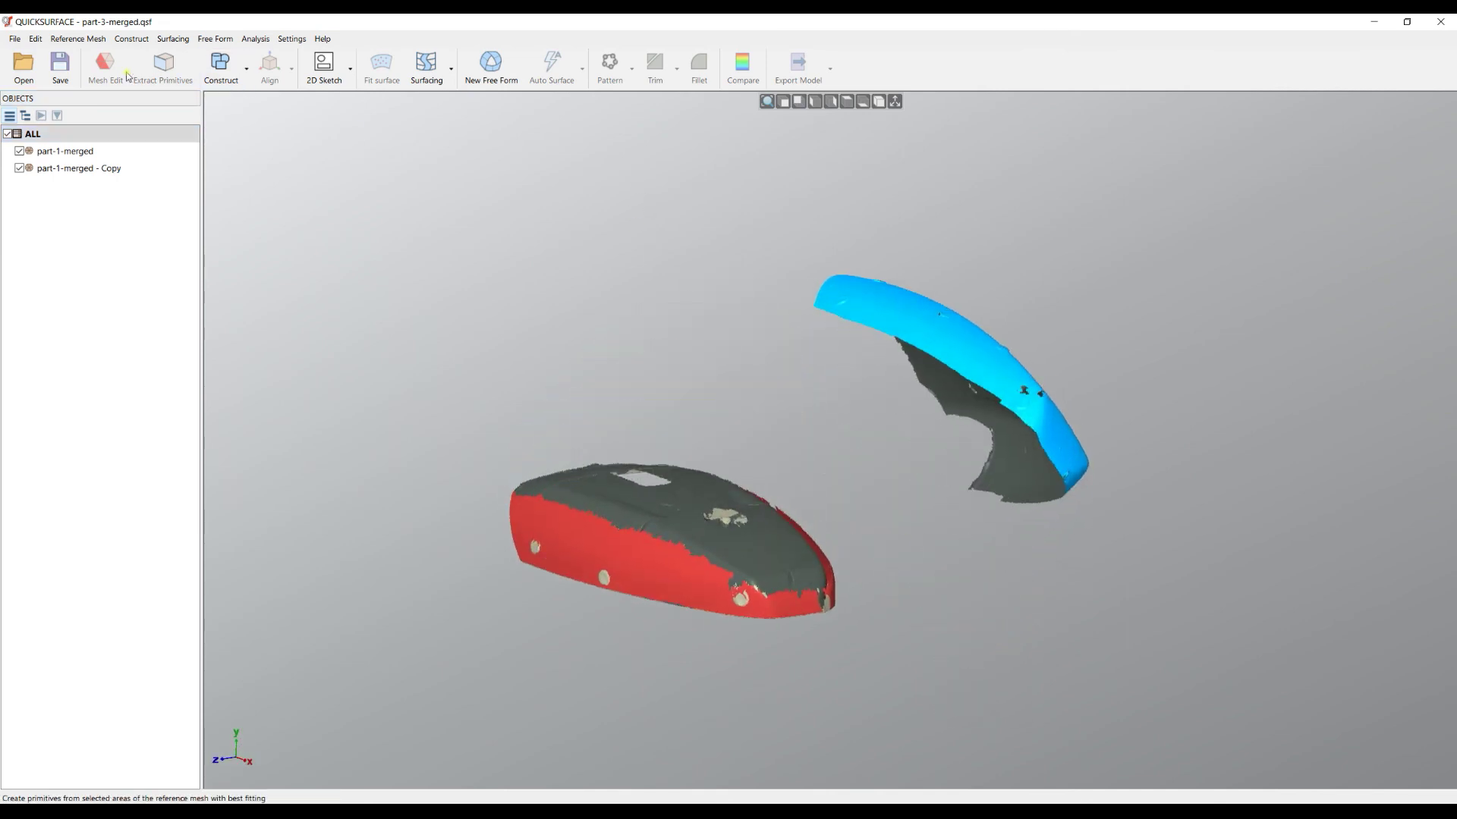
pyautogui.click(78, 39)
pyautogui.click(88, 135)
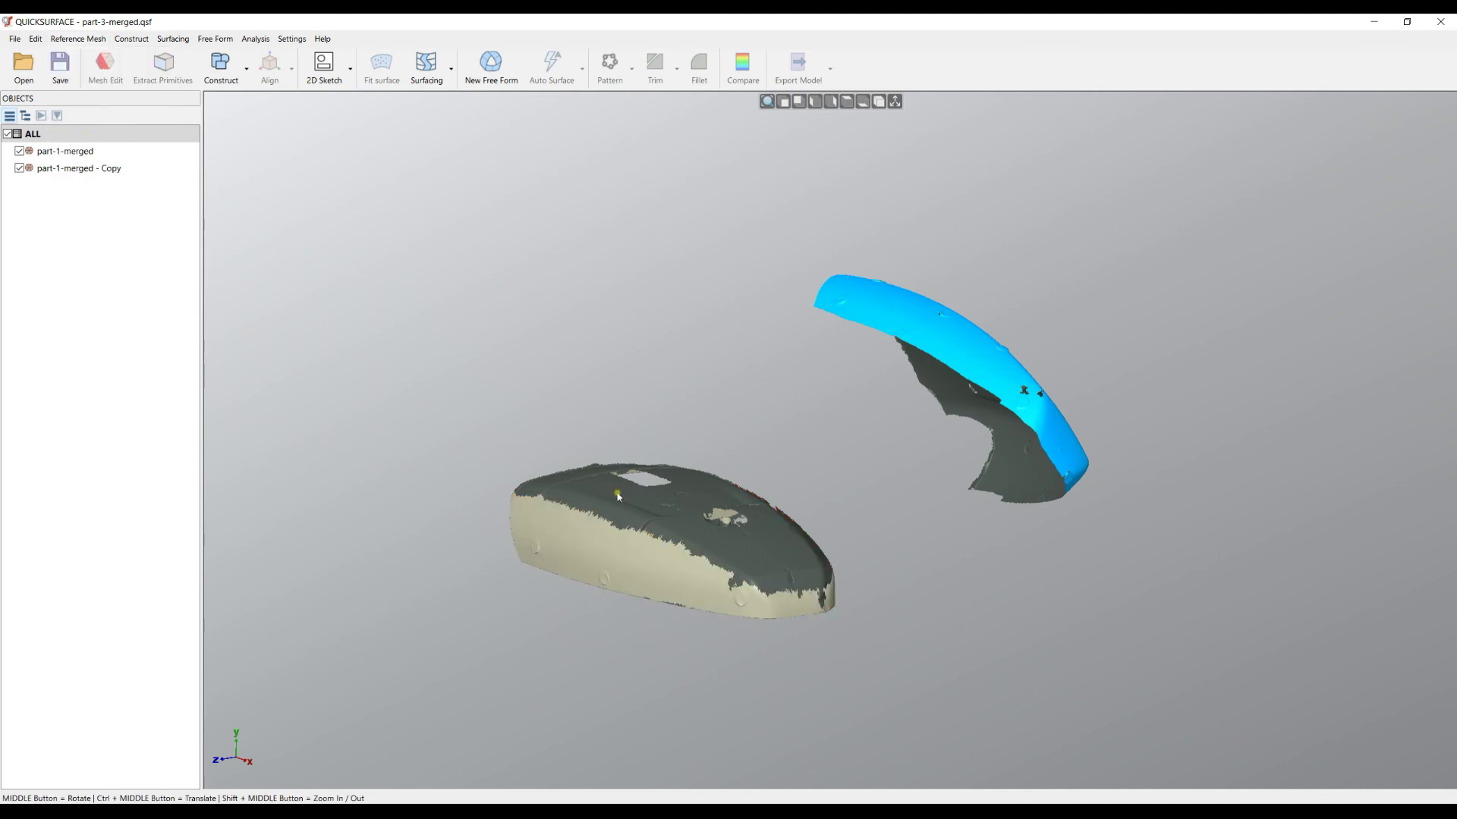
# Start an N-points alignment of the blue part-1-merged mesh and place points 1 to 3 on the round marks along the copy's side wall.
pyautogui.scroll(3, 644, 580)
pyautogui.moveTo(644, 581); pyautogui.dragTo(688, 545, button='middle')
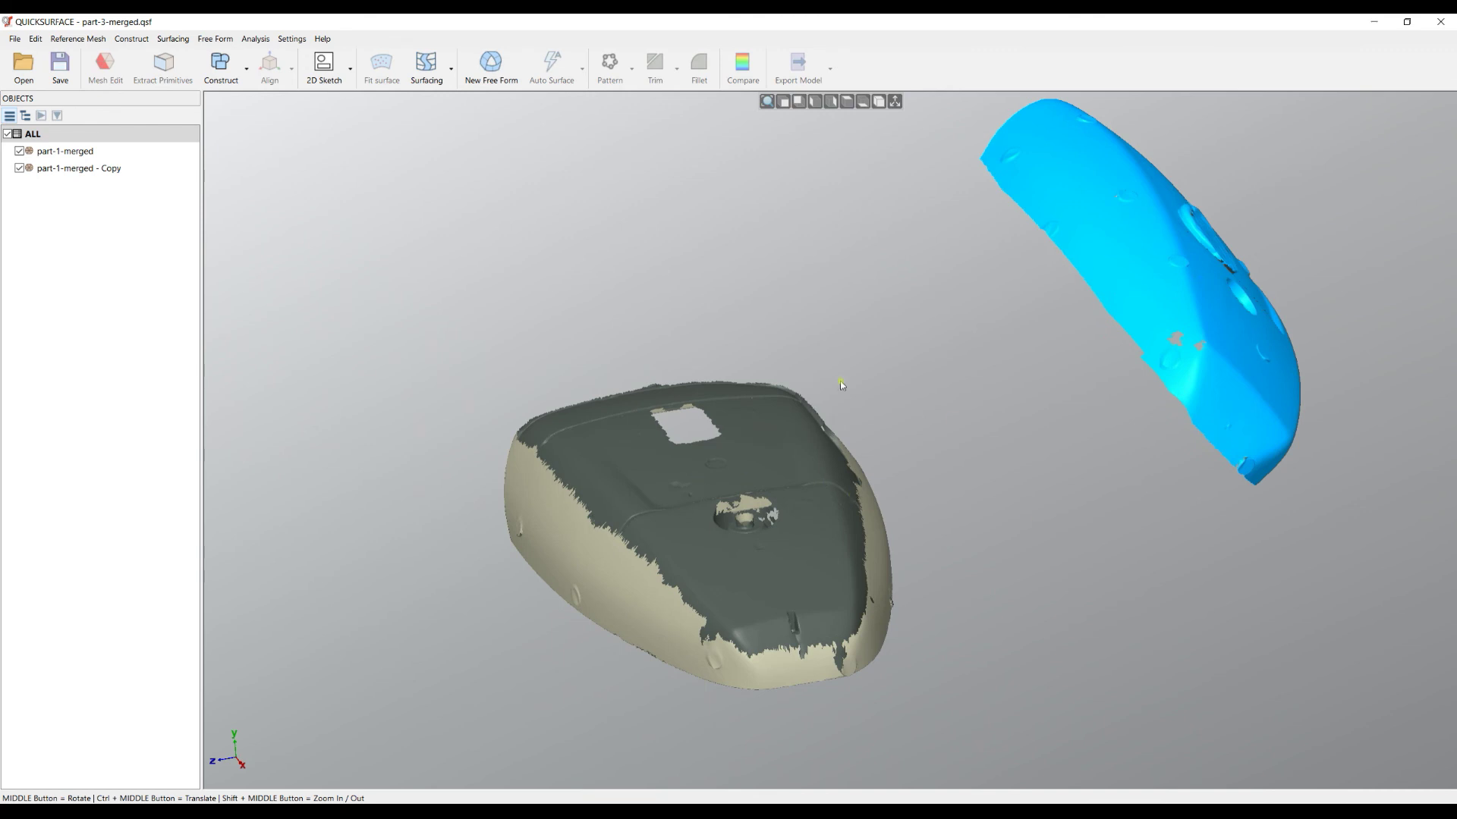
pyautogui.moveTo(860, 388); pyautogui.dragTo(1158, 309, button='middle')
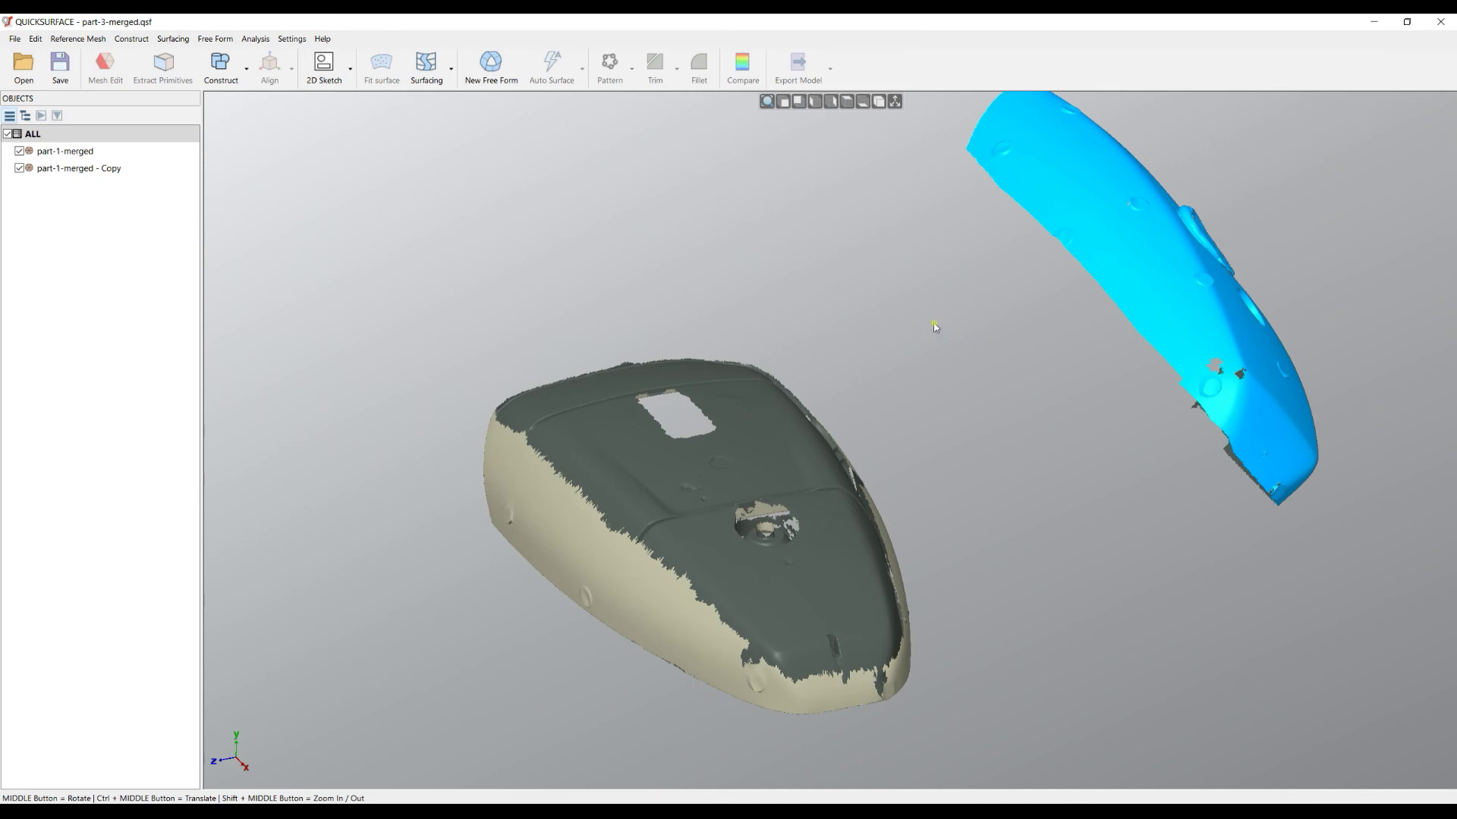
pyautogui.scroll(-3, 941, 345)
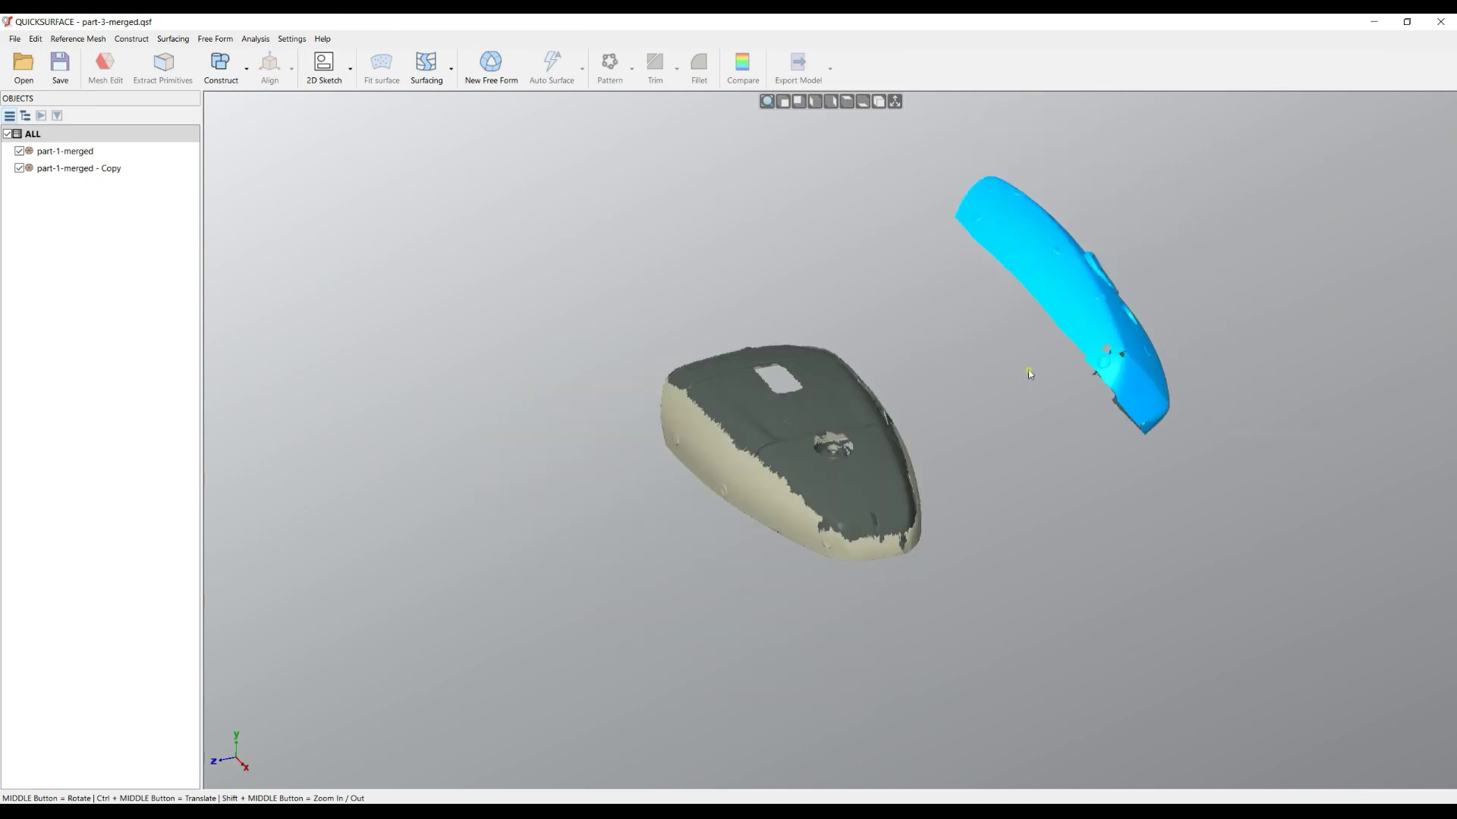
pyautogui.click(1042, 306)
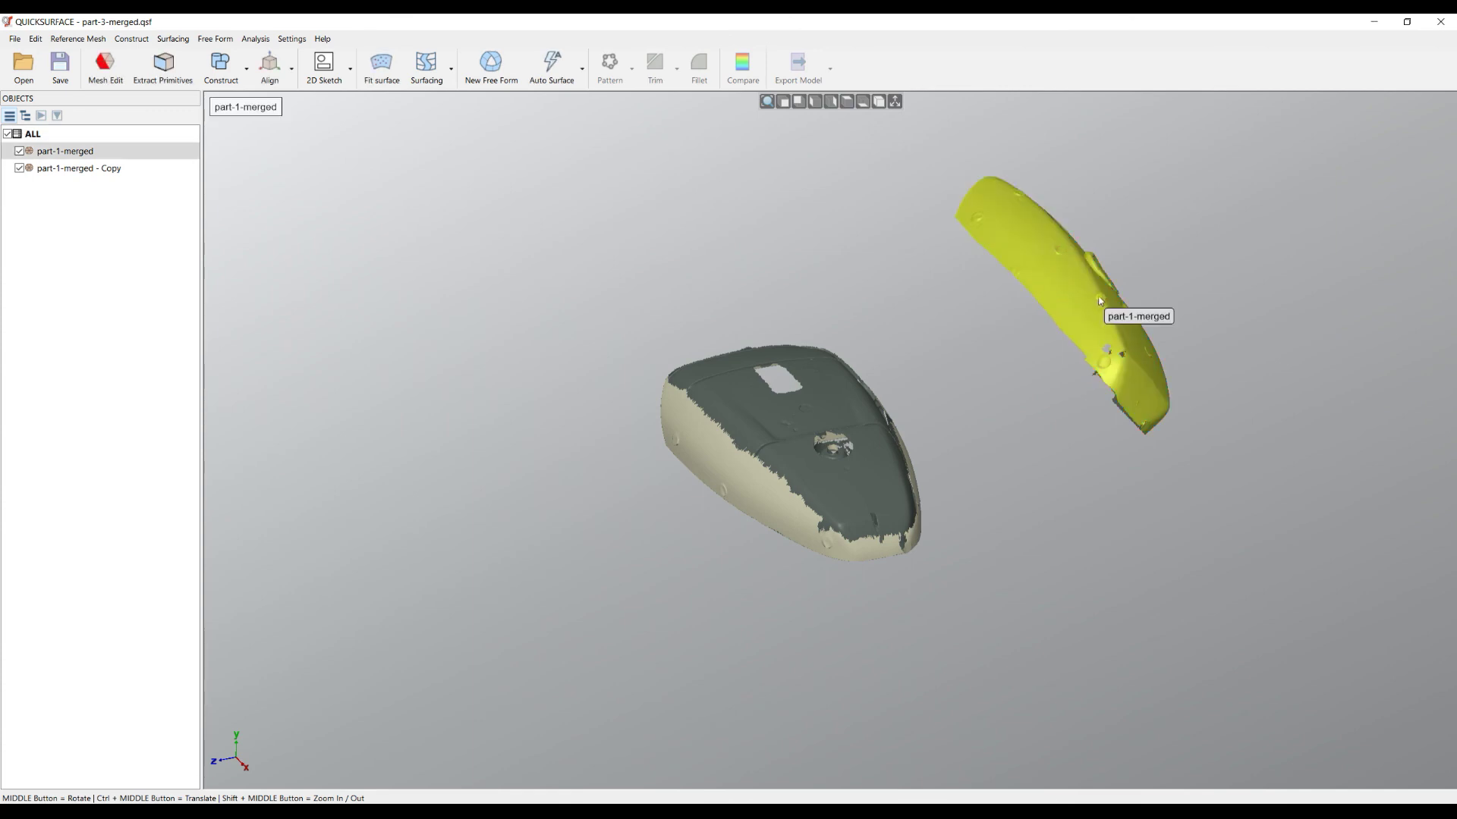
pyautogui.click(282, 79)
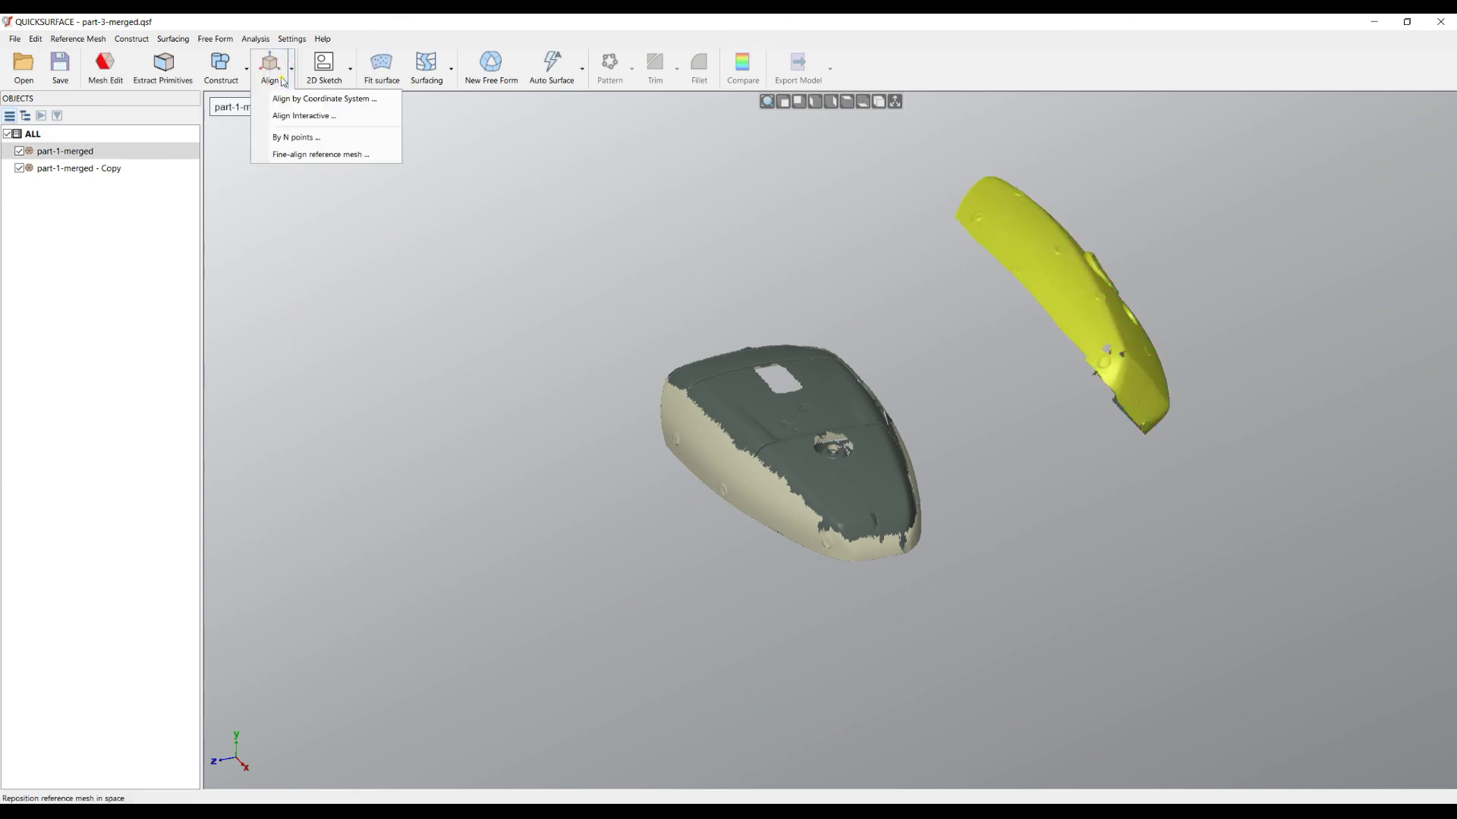
pyautogui.click(303, 137)
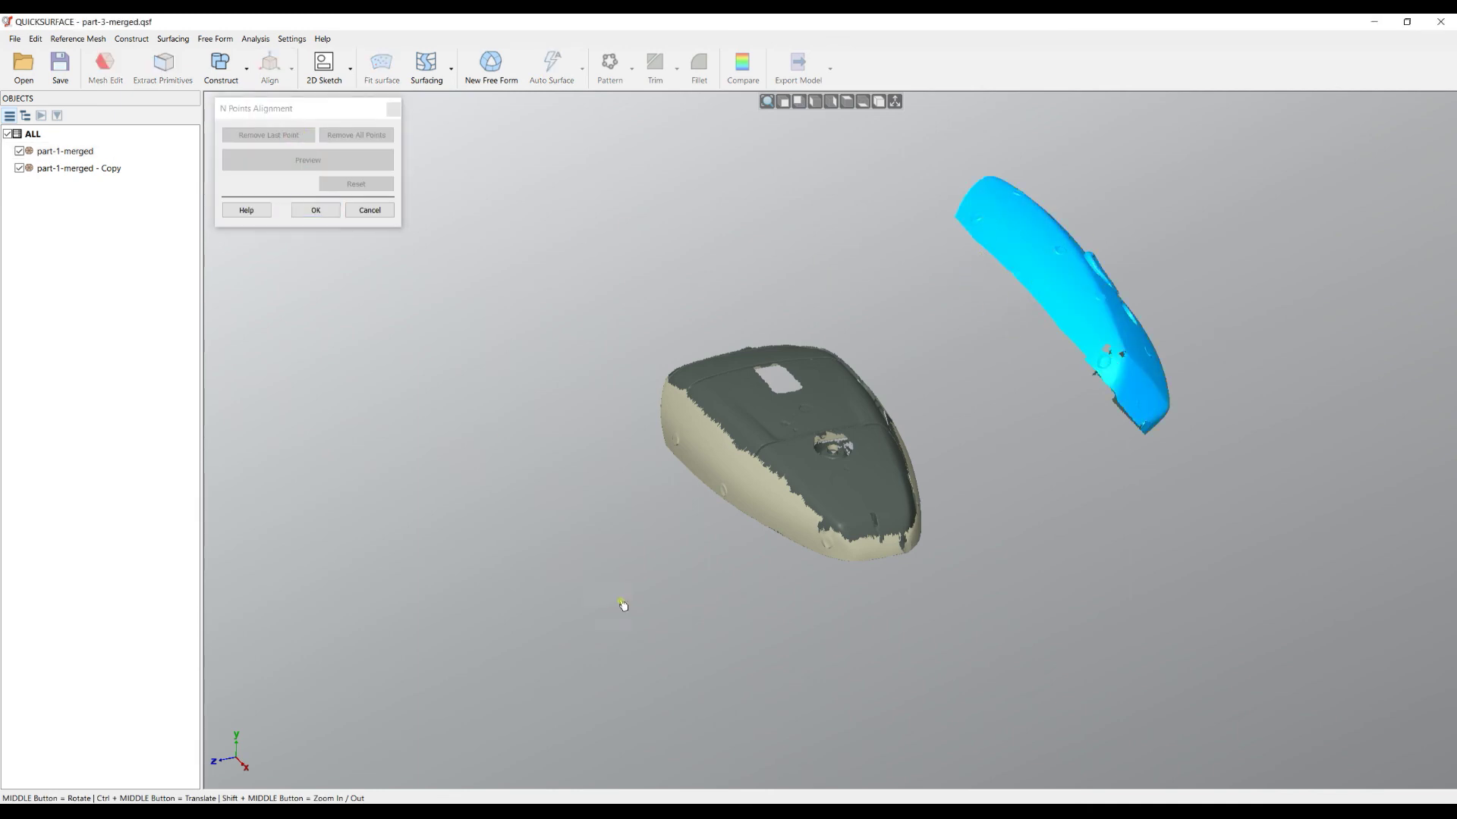
pyautogui.moveTo(1090, 616); pyautogui.dragTo(1118, 607, button='middle')
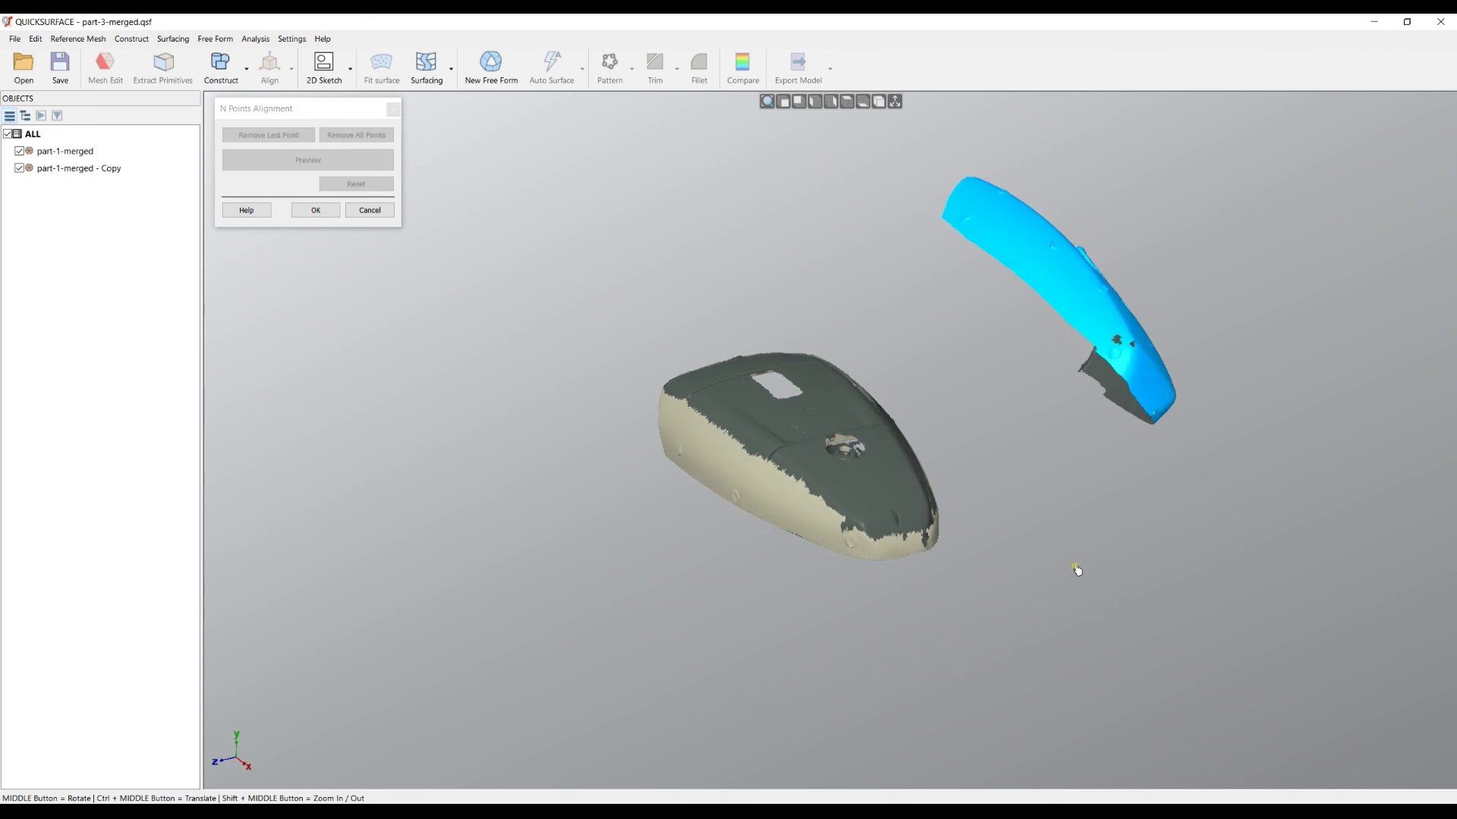
pyautogui.keyDown('shift'); pyautogui.moveTo(1076, 569); pyautogui.dragTo(1144, 631, button='middle'); pyautogui.keyUp('shift')
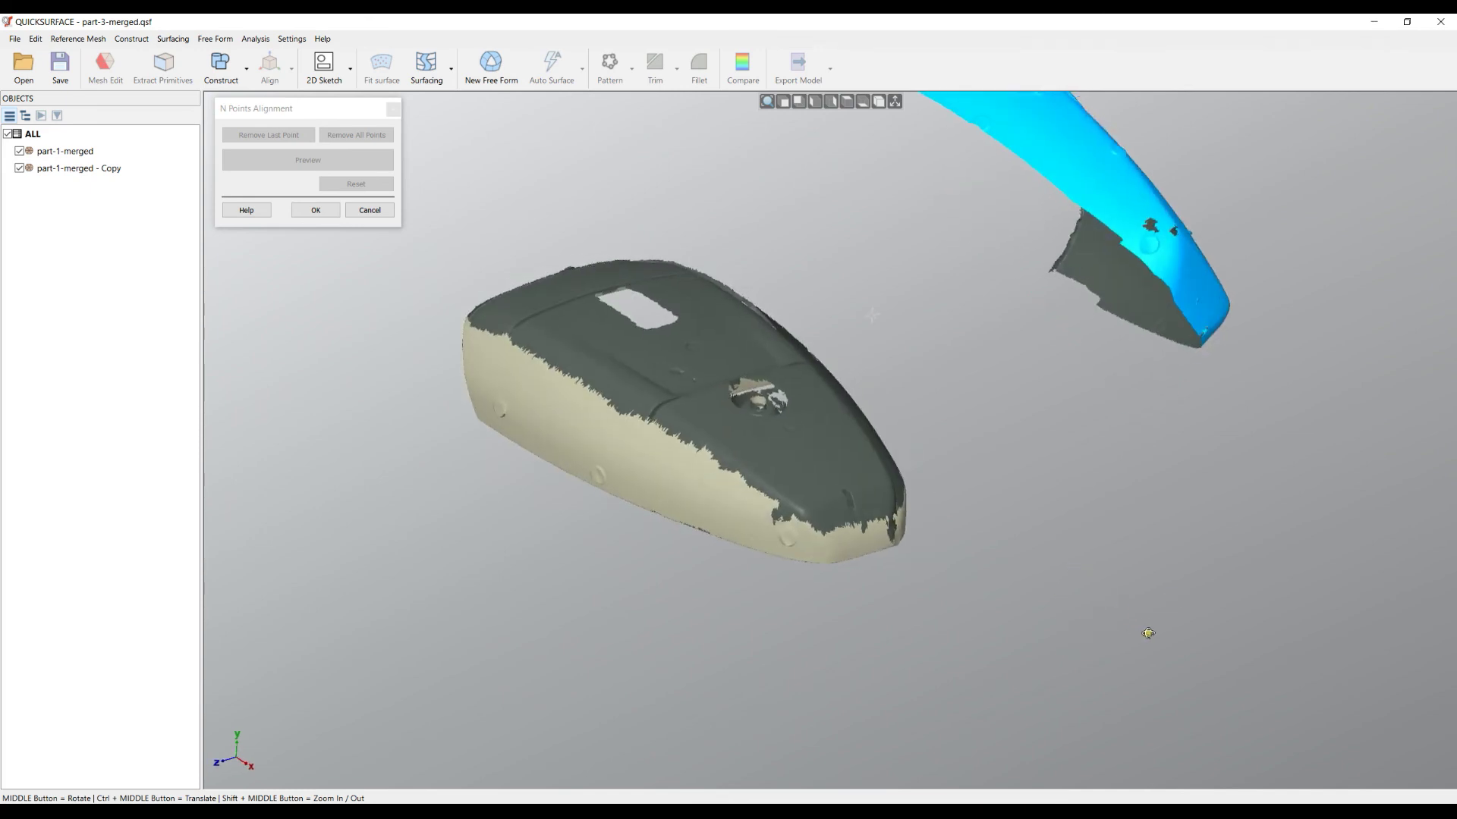
pyautogui.click(503, 414)
pyautogui.click(605, 480)
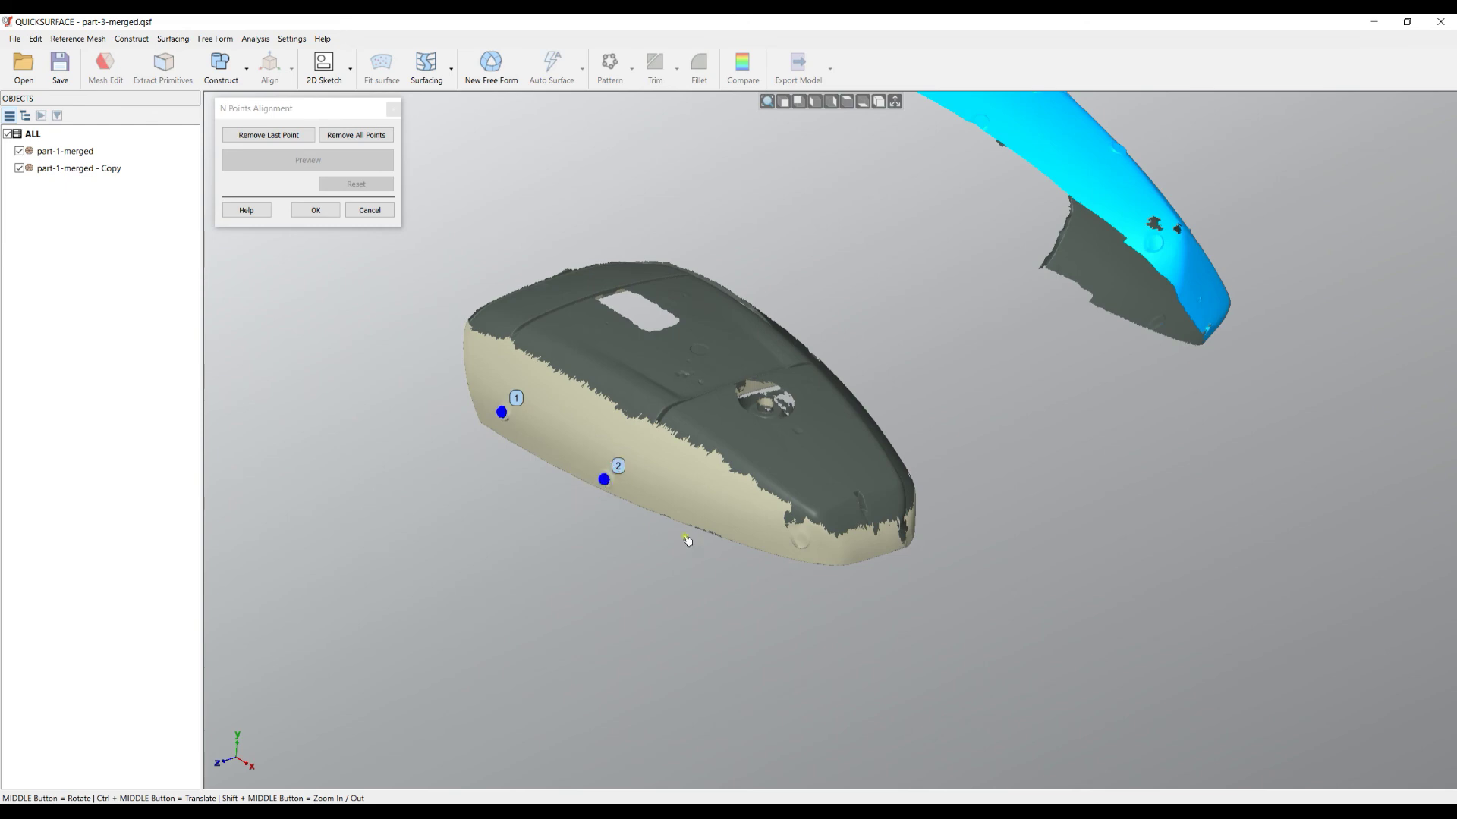
pyautogui.click(804, 546)
# Place the matching points 1 to 3 on the corresponding round marks of the blue mesh's side wall.
pyautogui.moveTo(565, 250); pyautogui.dragTo(692, 436, button='middle')
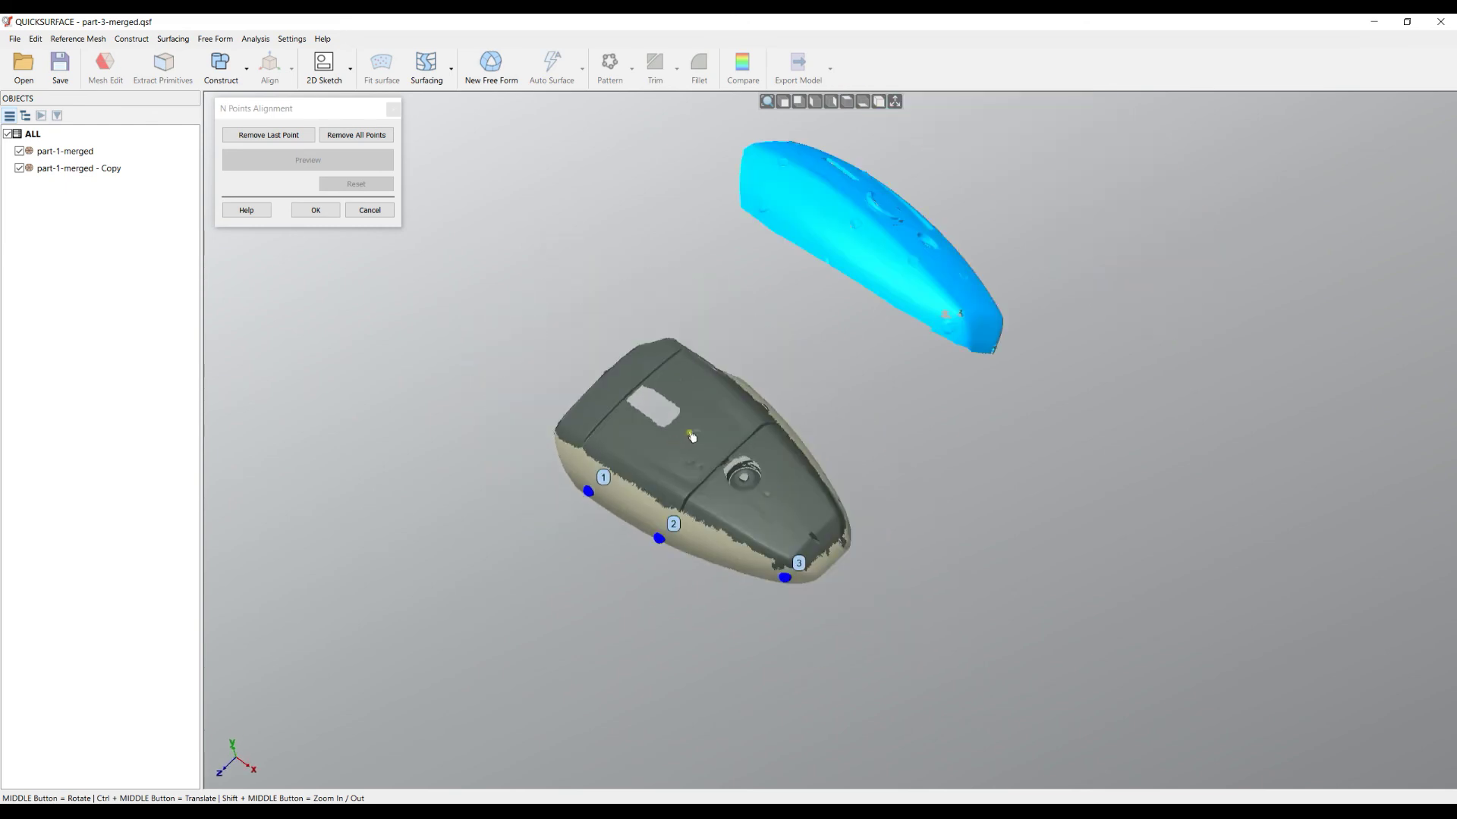
pyautogui.click(763, 207)
pyautogui.scroll(5, 836, 270)
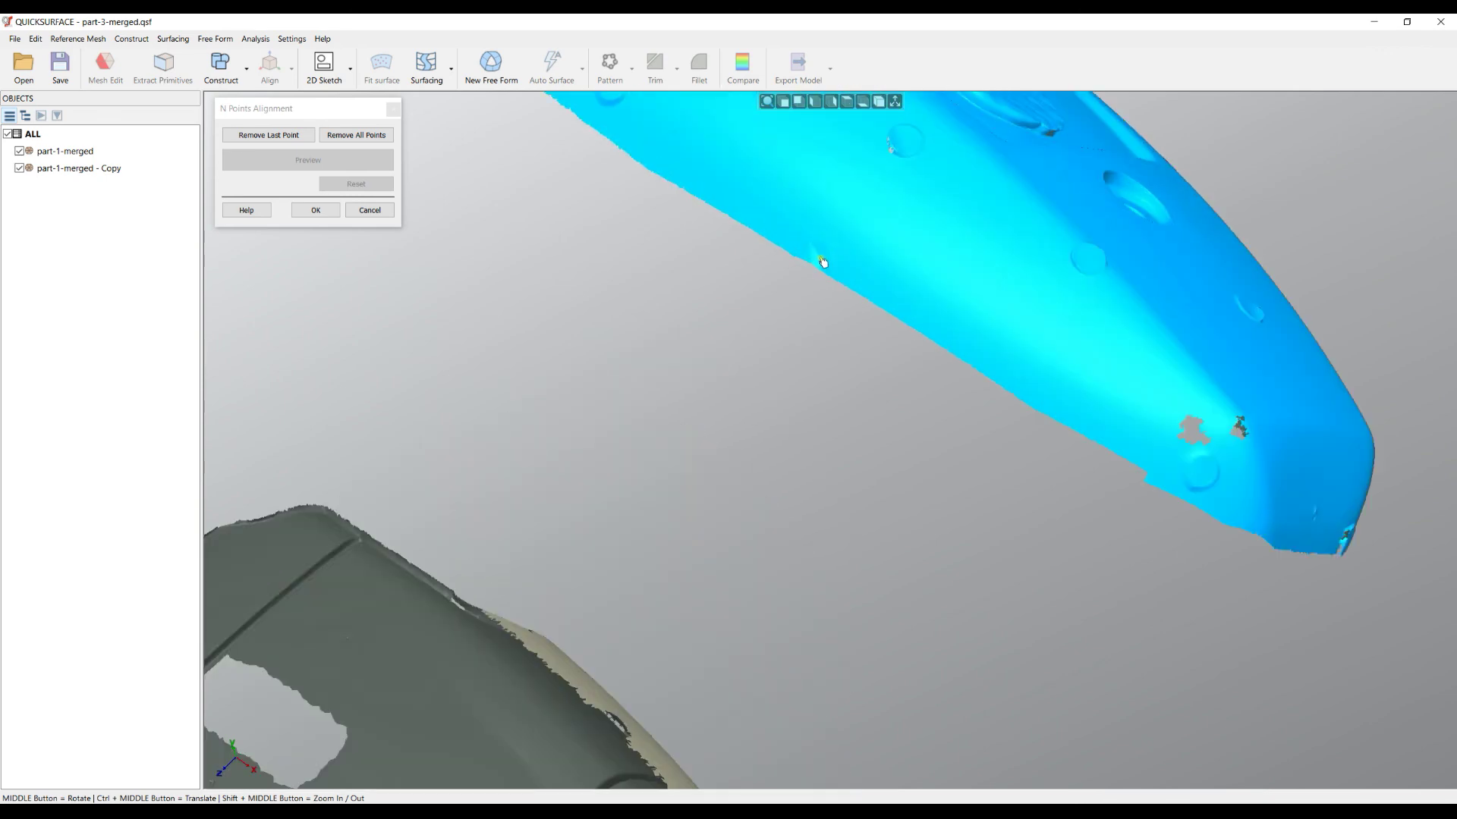
pyautogui.click(818, 257)
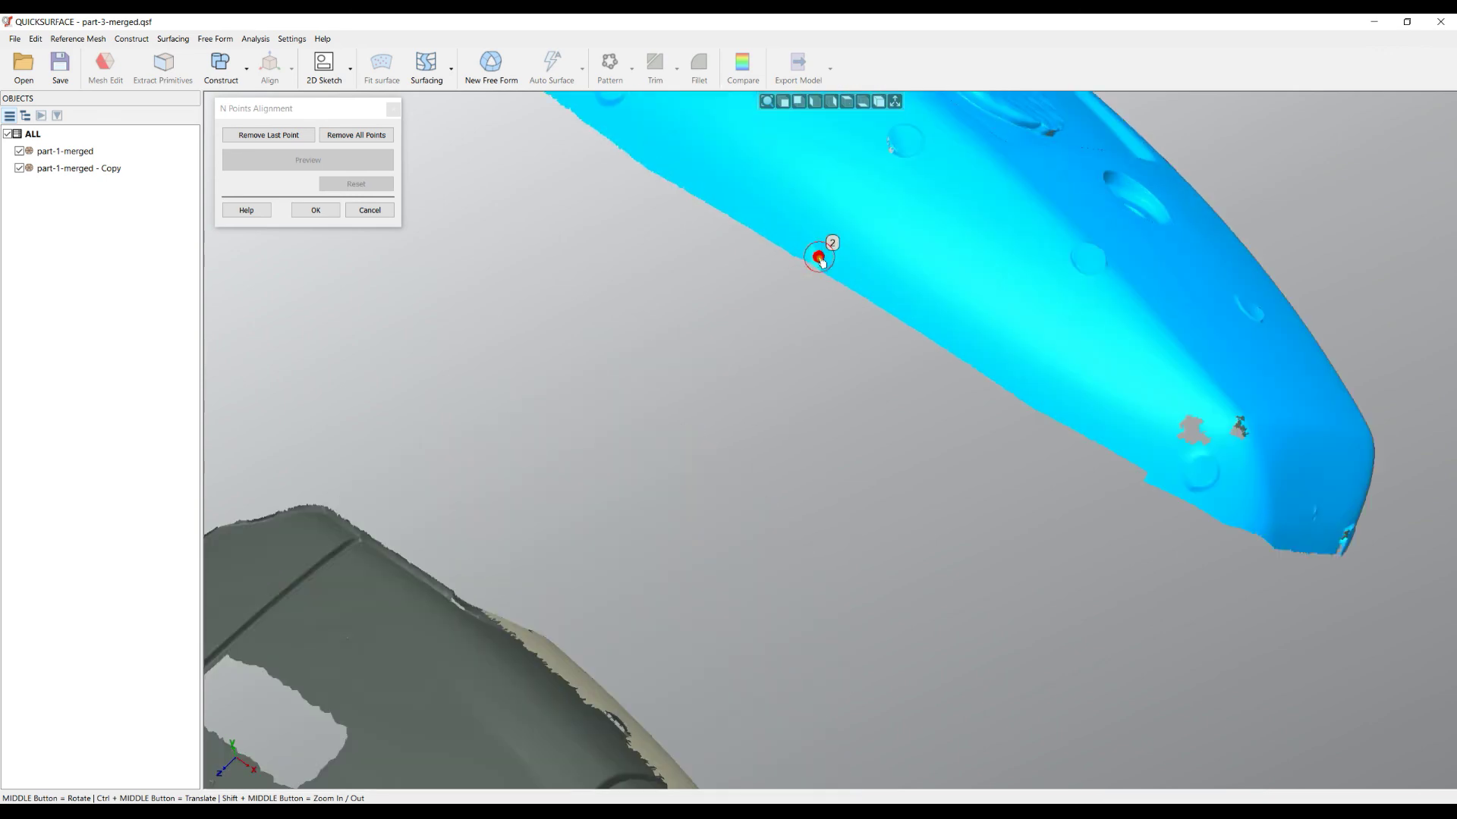
pyautogui.click(1206, 475)
pyautogui.scroll(-5, 822, 412)
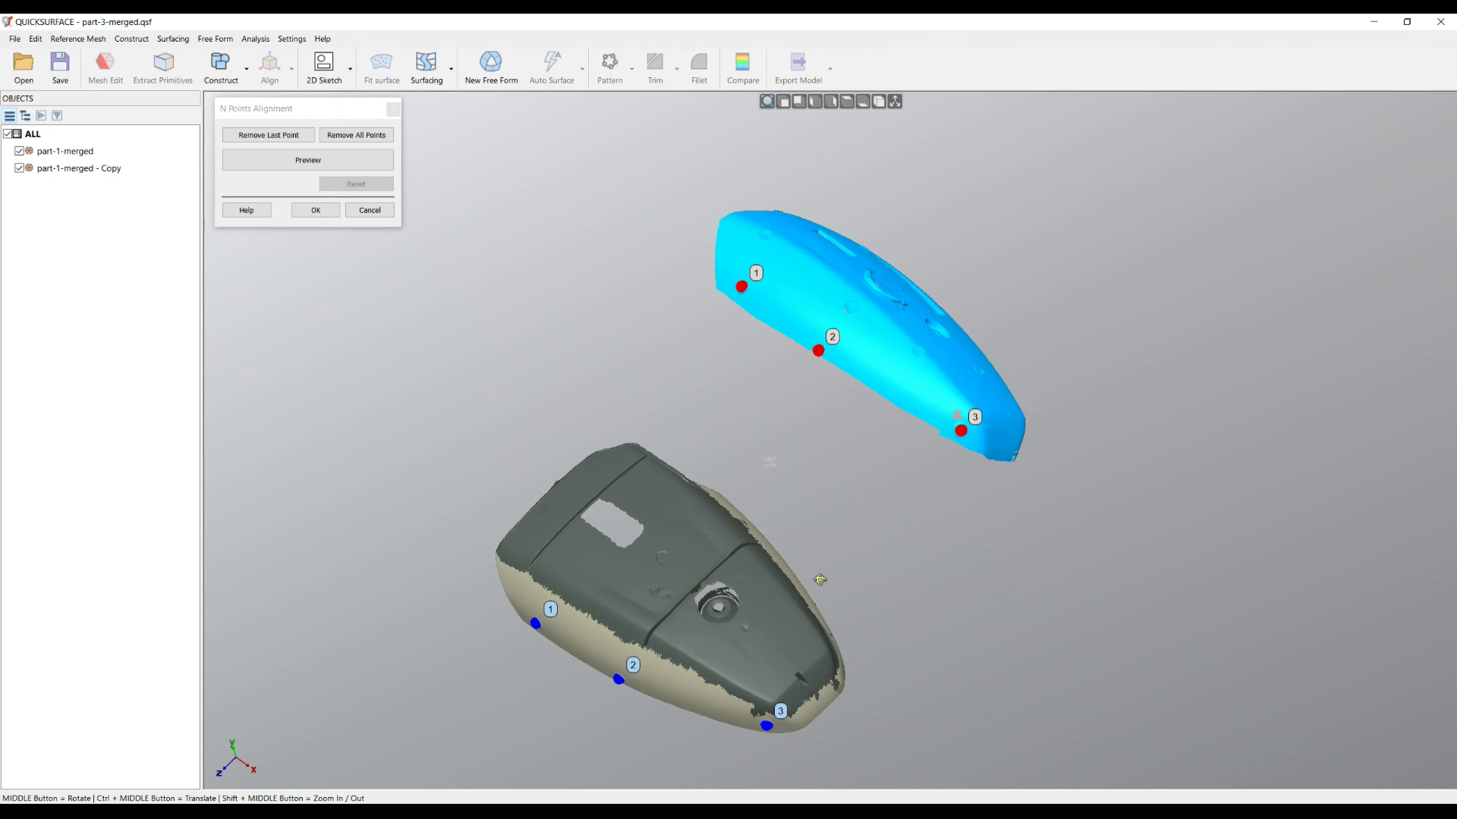
# Add a fourth point pair on the matching round marks of the opposite side wall of both meshes.
pyautogui.moveTo(820, 579); pyautogui.dragTo(897, 236, button='middle')
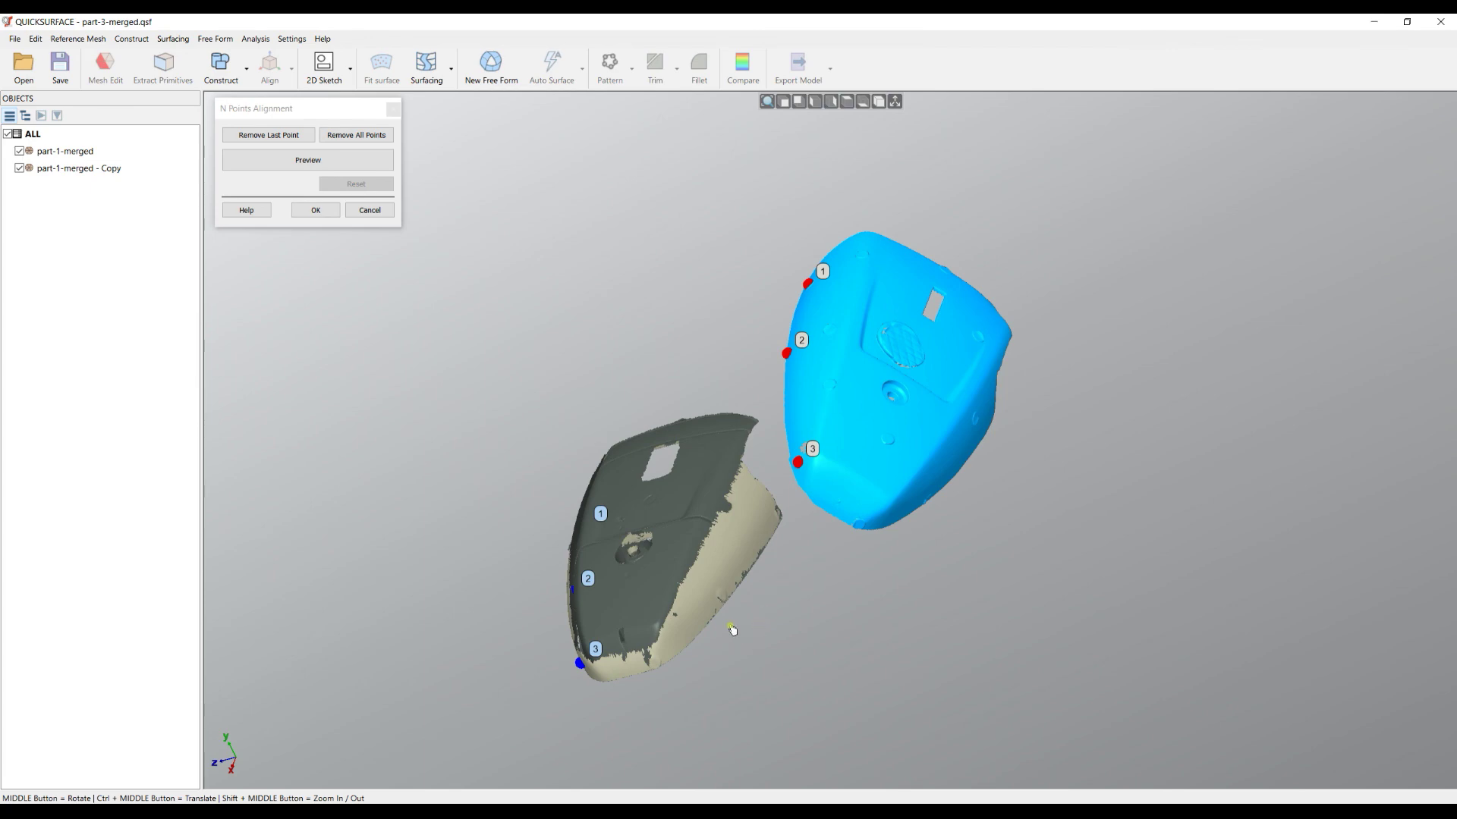
pyautogui.scroll(4, 731, 632)
pyautogui.click(716, 581)
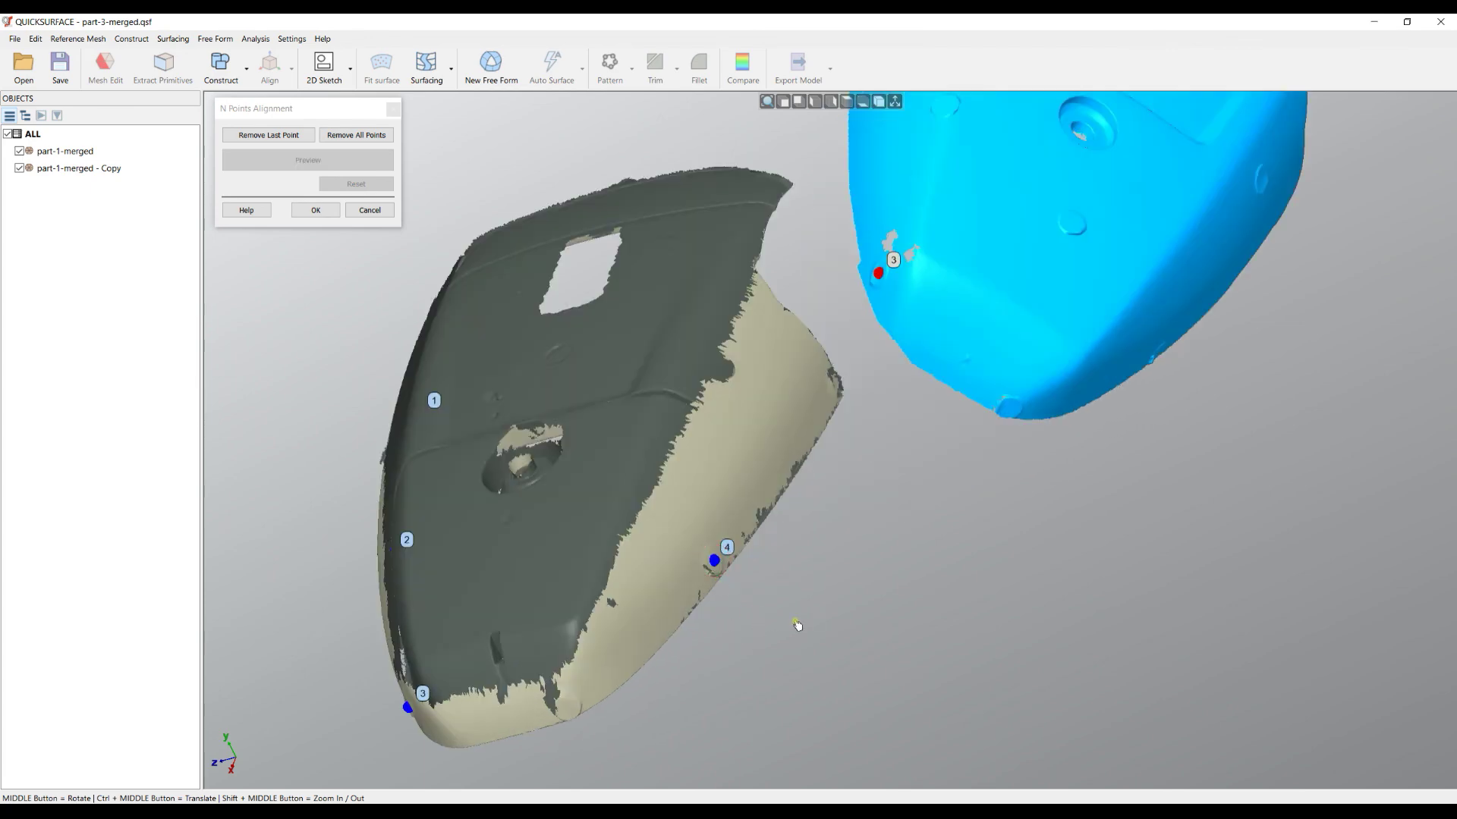
pyautogui.moveTo(854, 621); pyautogui.dragTo(946, 484, button='middle')
pyautogui.scroll(4, 1007, 397)
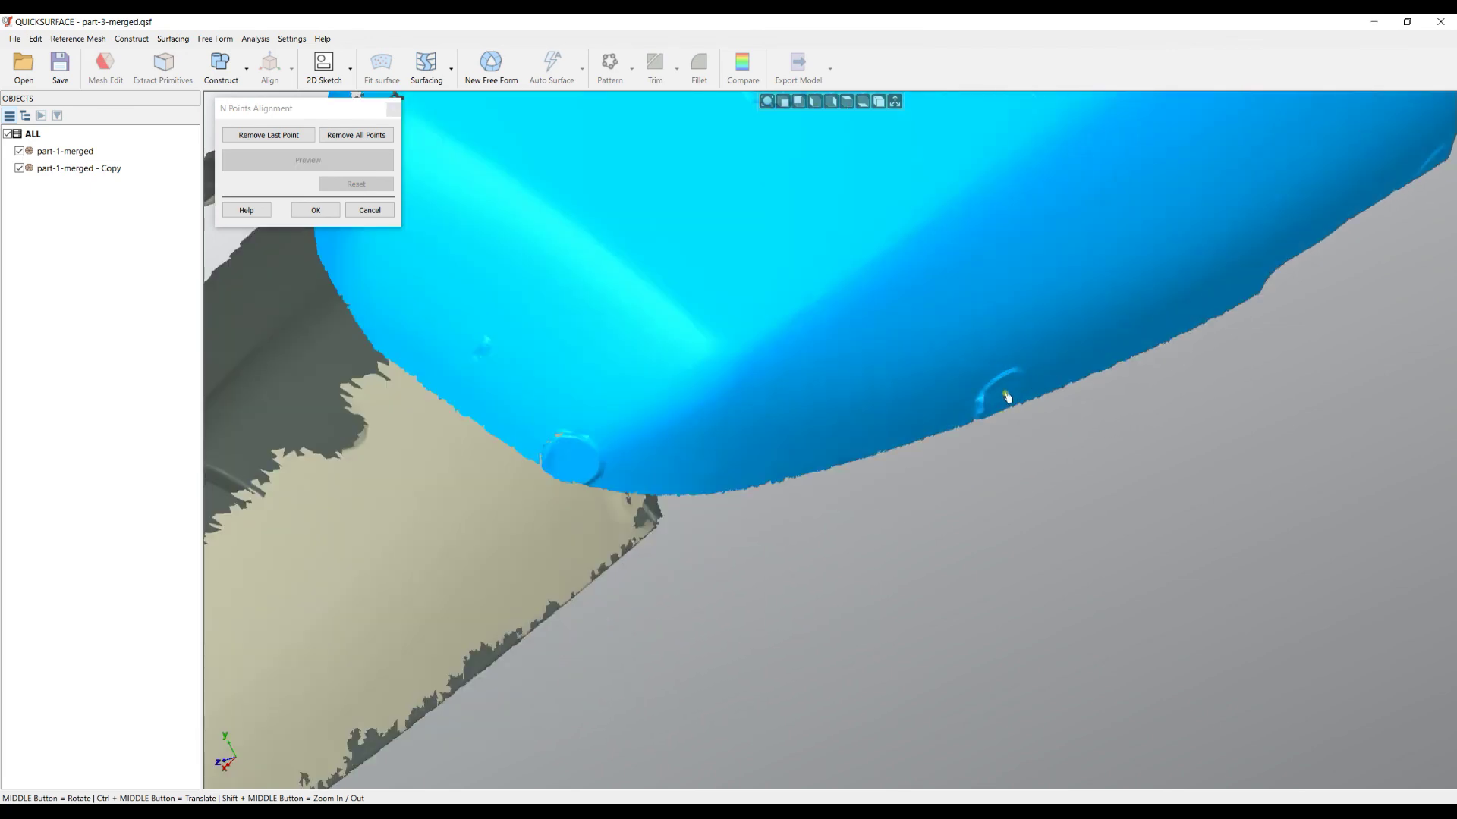
pyautogui.click(1006, 394)
pyautogui.scroll(-5, 894, 455)
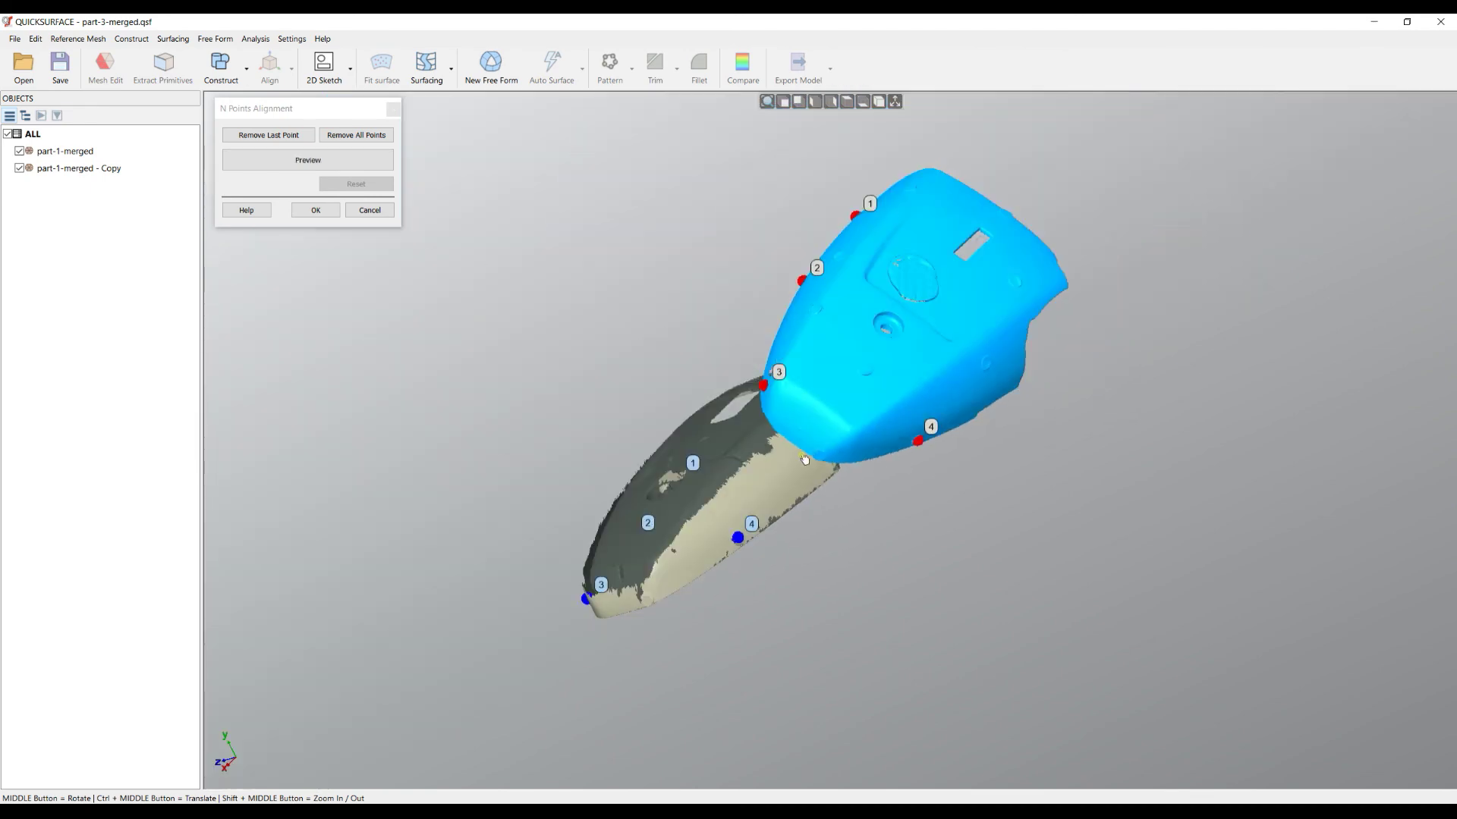
# Preview the four-point alignment of the two meshes and accept it.
pyautogui.moveTo(774, 433); pyautogui.dragTo(951, 511, button='middle')
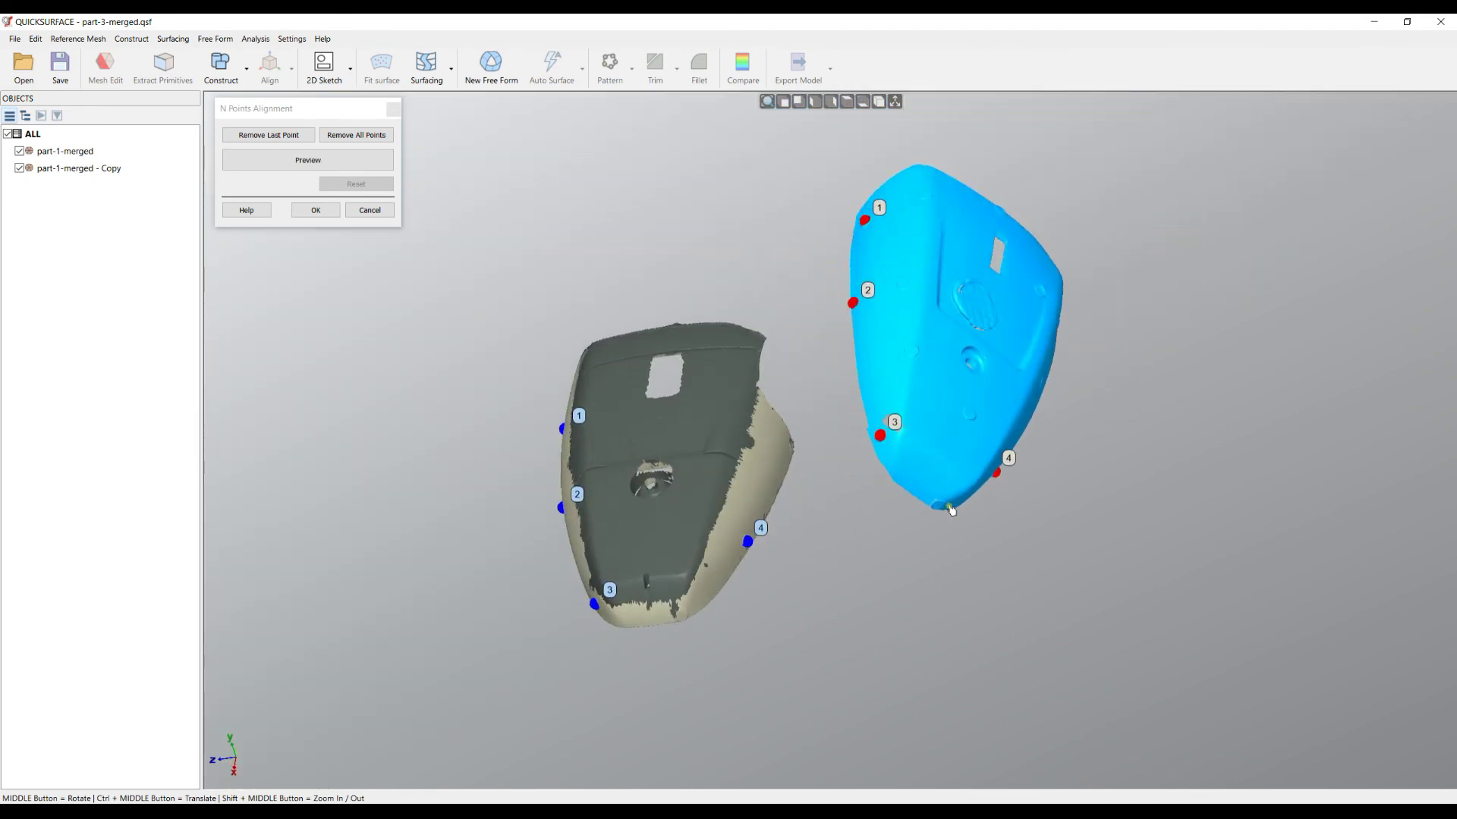
pyautogui.click(308, 160)
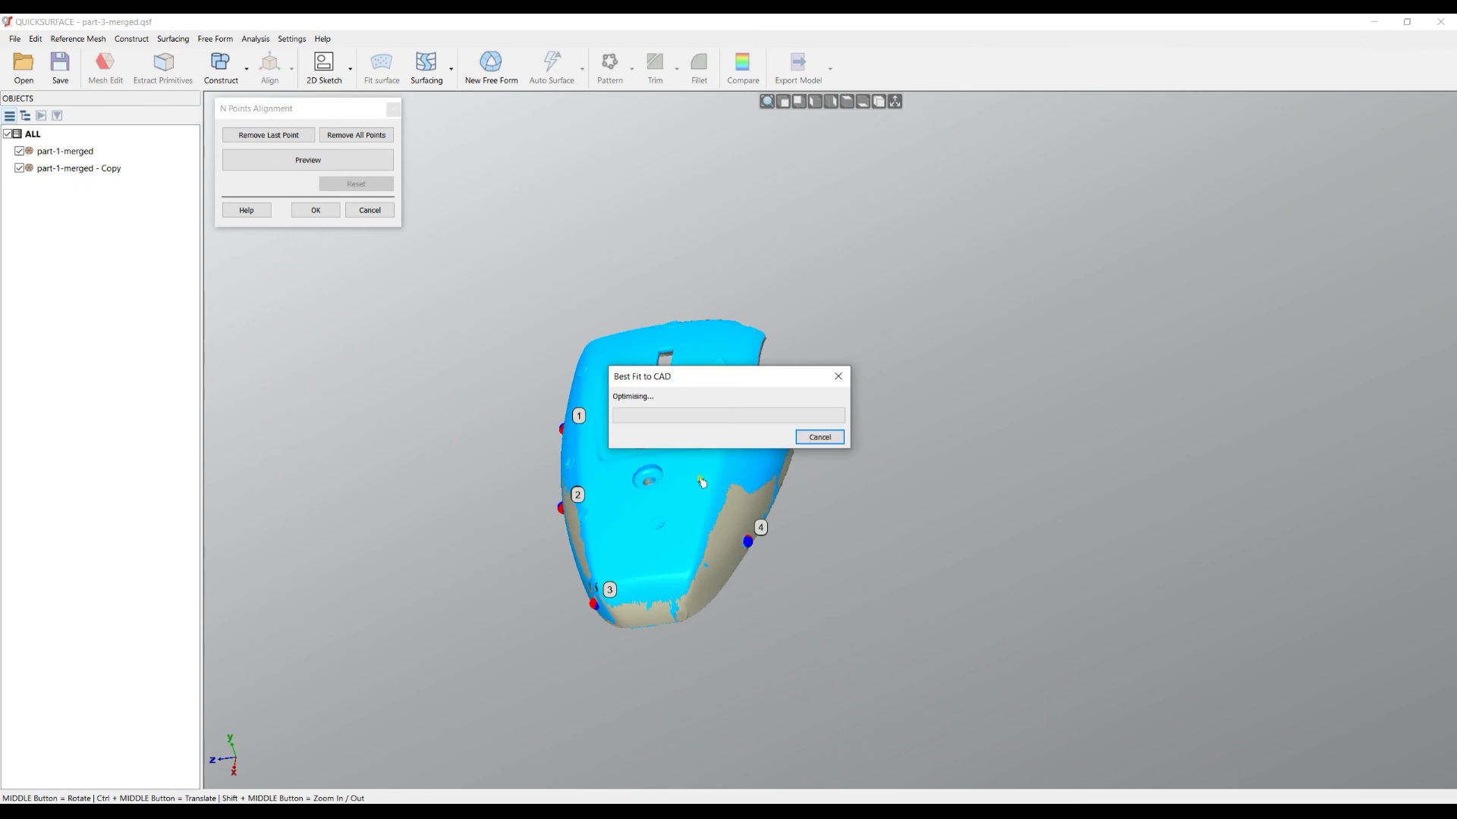
pyautogui.moveTo(832, 538); pyautogui.dragTo(601, 579, button='middle')
pyautogui.scroll(2, 482, 613)
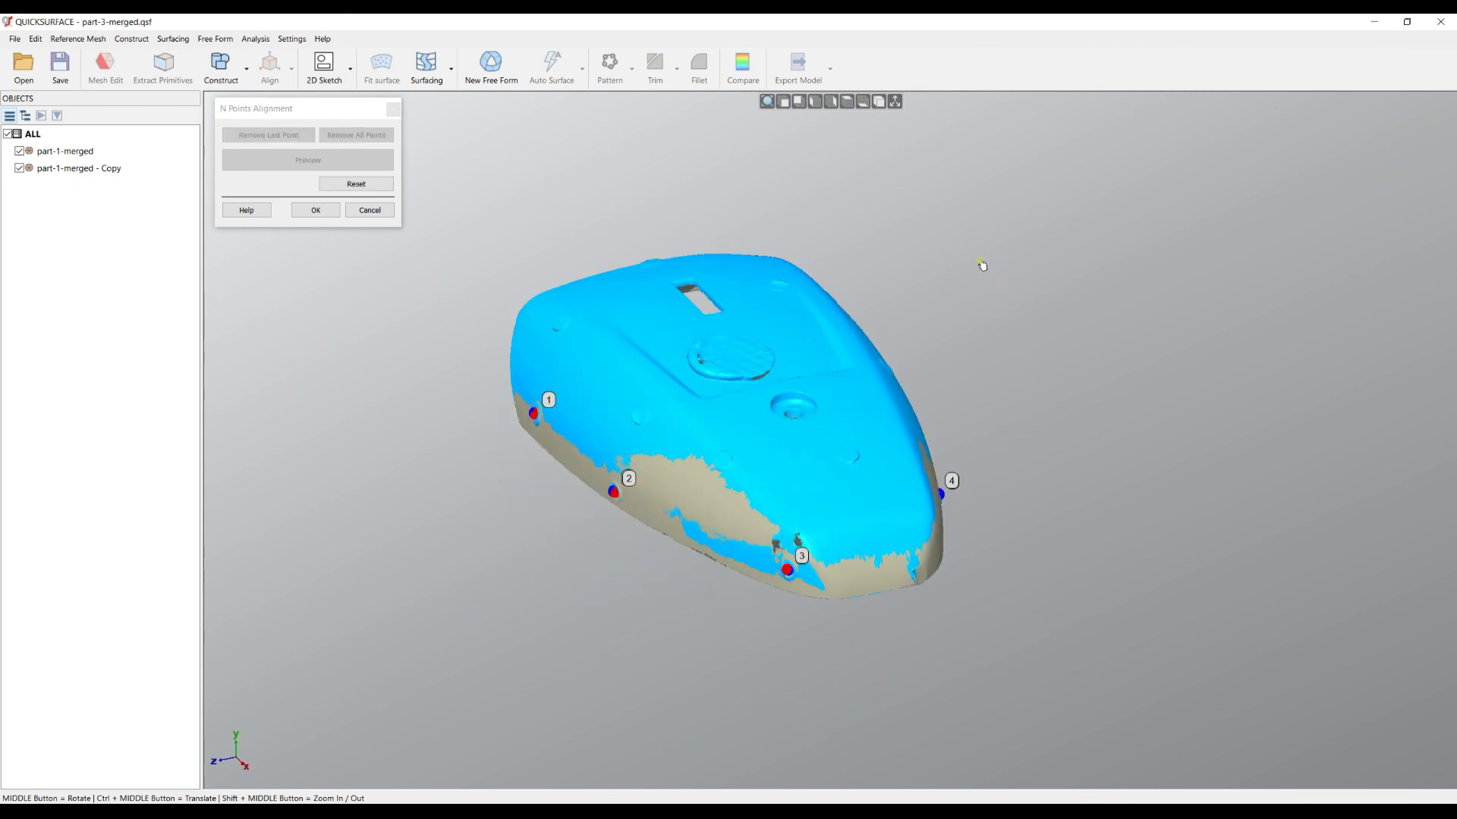
pyautogui.click(314, 210)
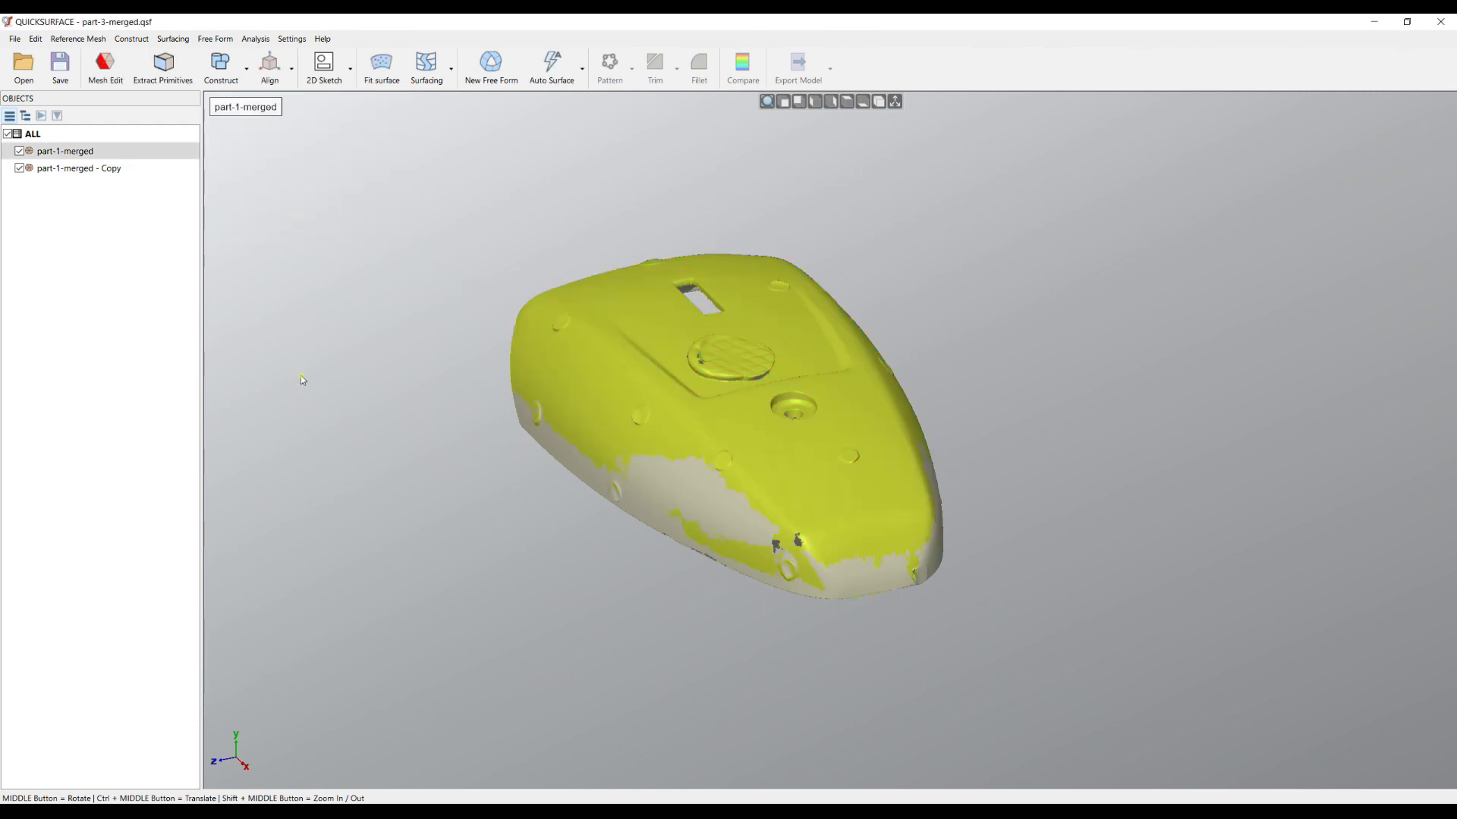
# Fine-align the part-1-merged reference mesh to its copy with the preset search tolerance.
pyautogui.click(271, 68)
pyautogui.click(303, 157)
pyautogui.click(750, 436)
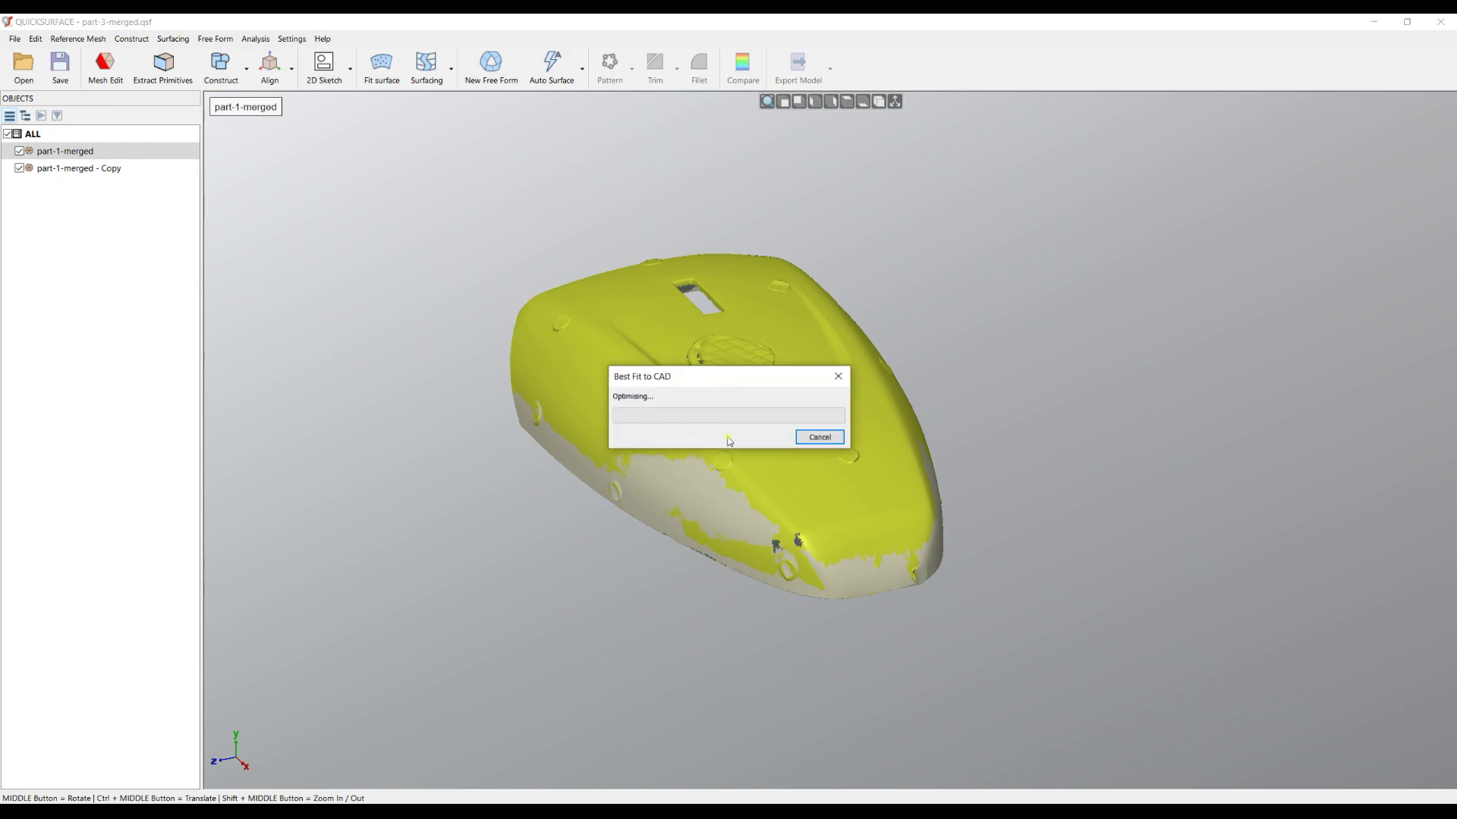
# Check the mesh overlap and fine-align part-1-merged again with a search tolerance of 0.5 mm.
pyautogui.moveTo(680, 590); pyautogui.dragTo(827, 262, button='middle')
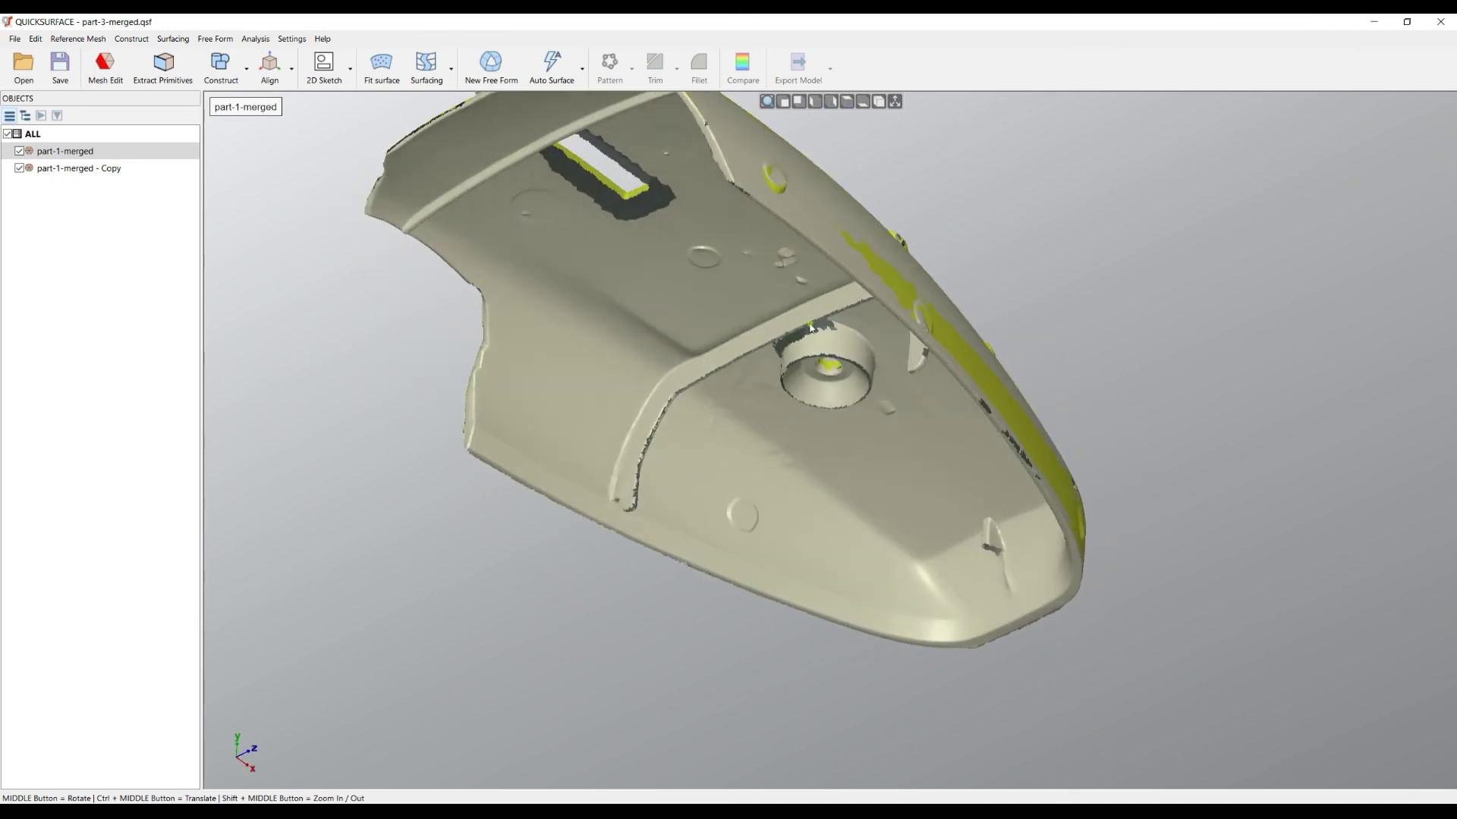
pyautogui.moveTo(810, 327); pyautogui.dragTo(754, 366, button='middle')
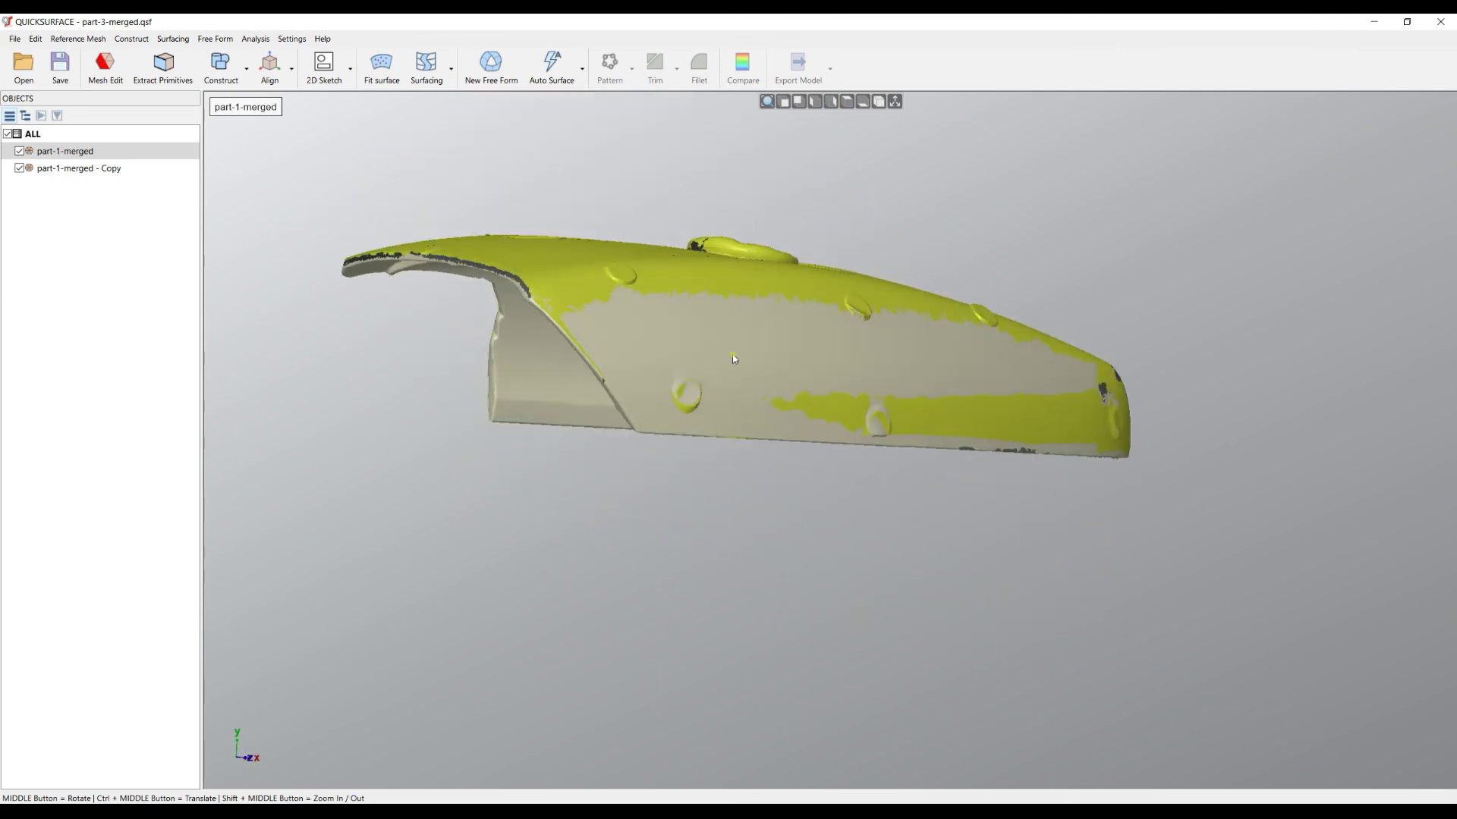
pyautogui.moveTo(841, 375); pyautogui.dragTo(846, 407, button='middle')
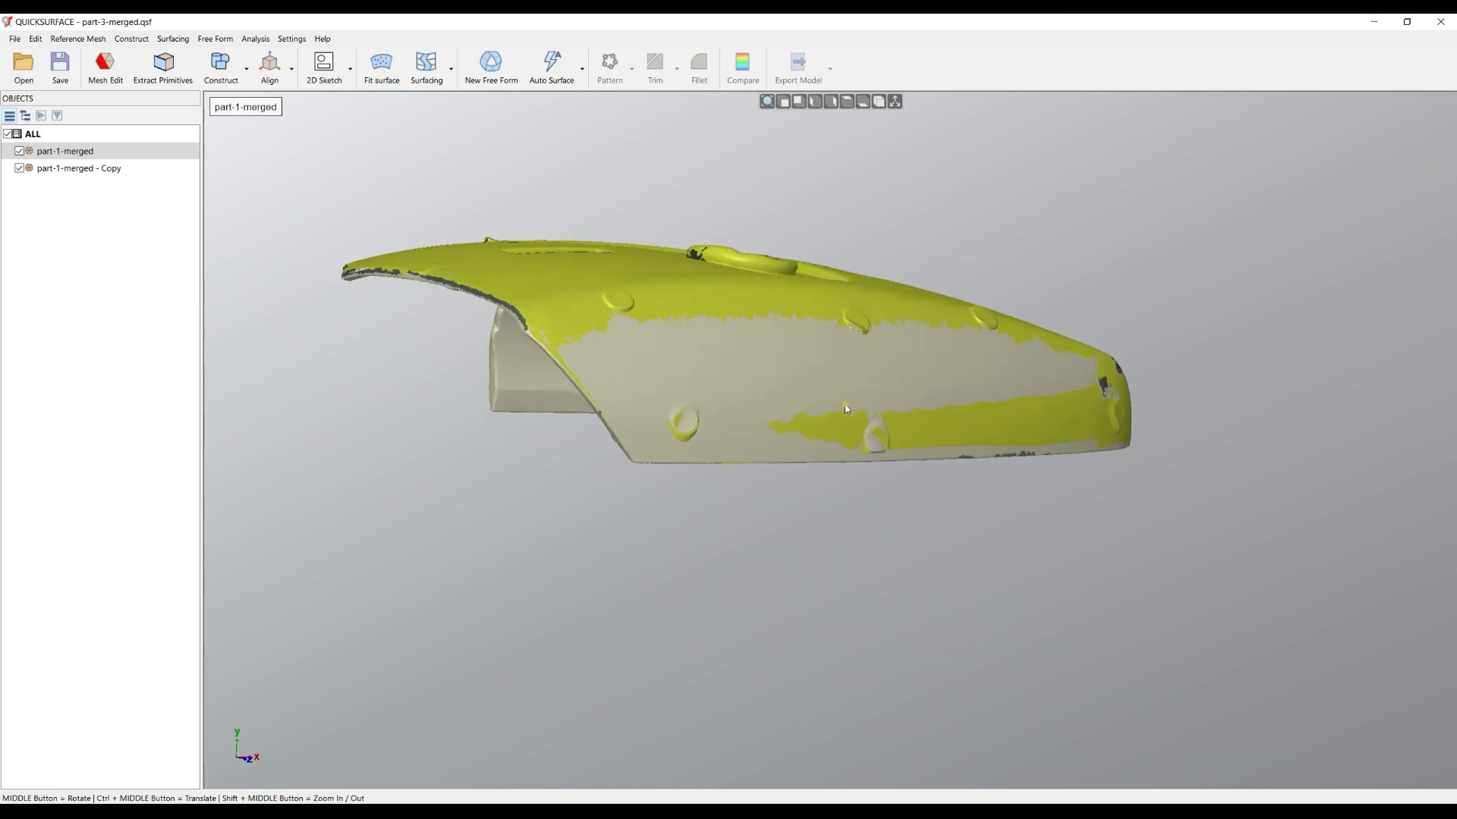
pyautogui.click(291, 69)
pyautogui.click(303, 138)
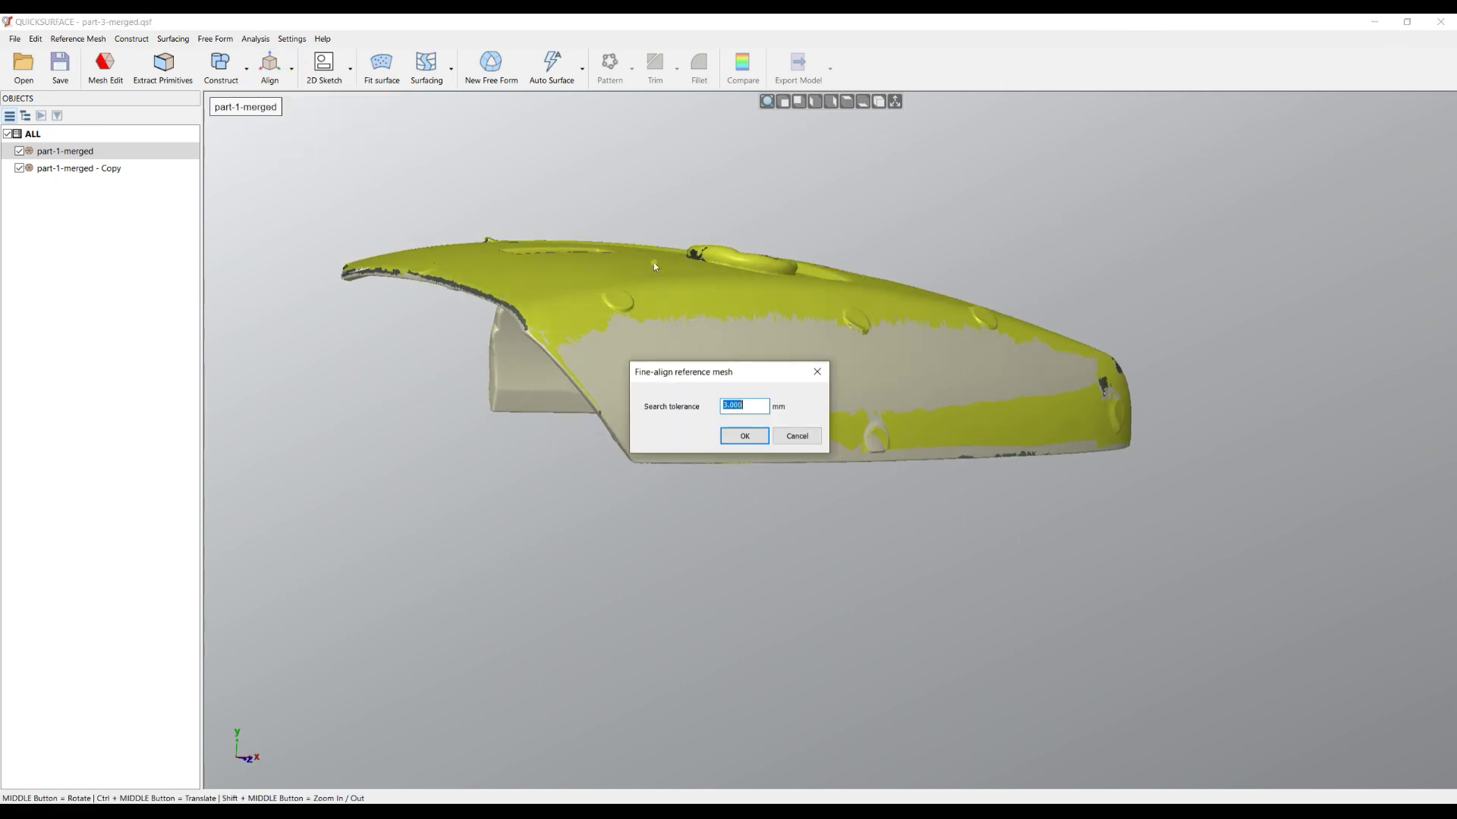
pyautogui.write('0.5')
pyautogui.click(765, 437)
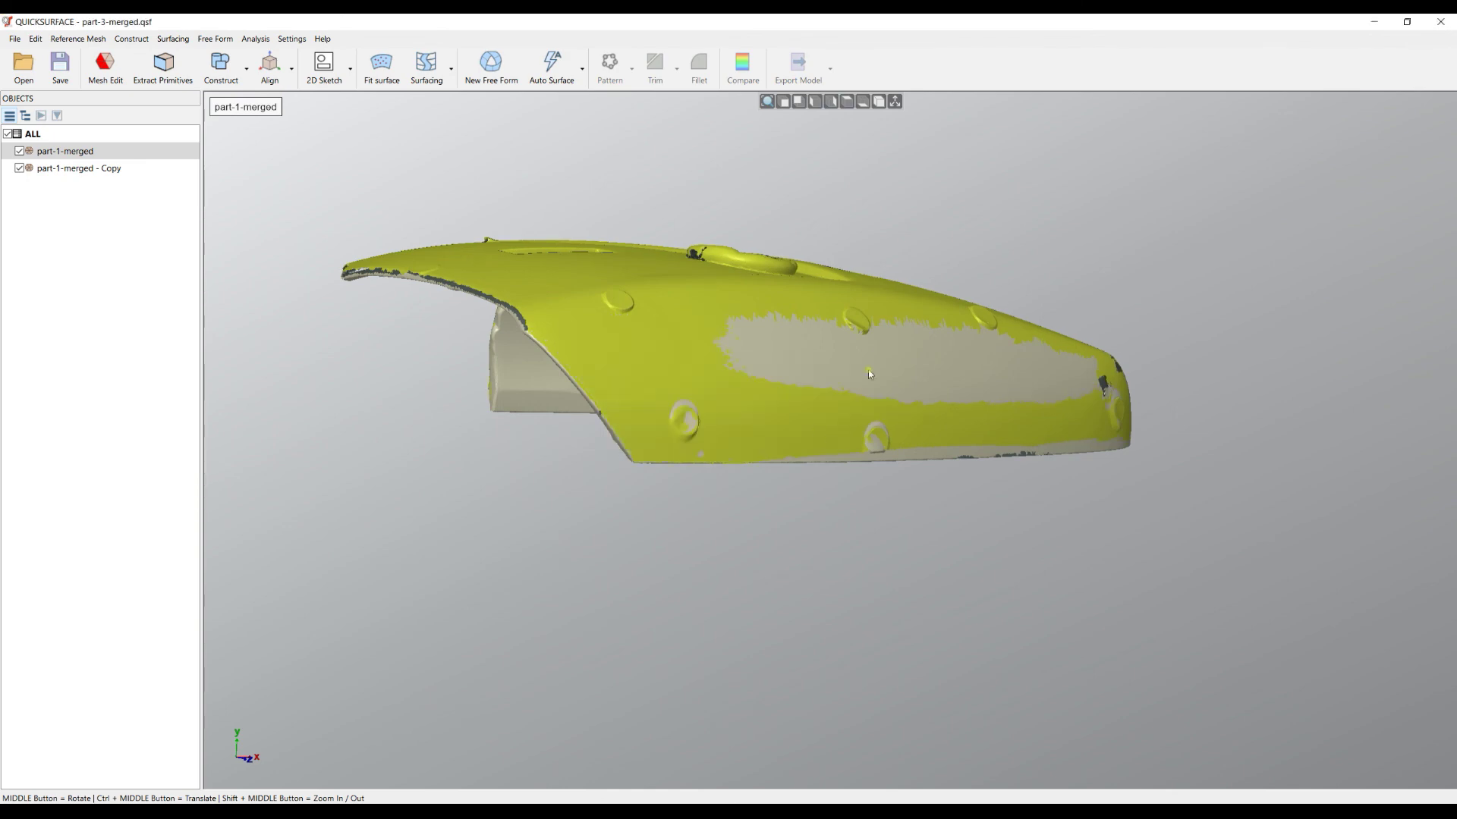
# Reset the part-1-merged - Copy mesh to its default color.
pyautogui.moveTo(825, 413); pyautogui.dragTo(216, 244, button='middle')
pyautogui.rightClick(49, 170)
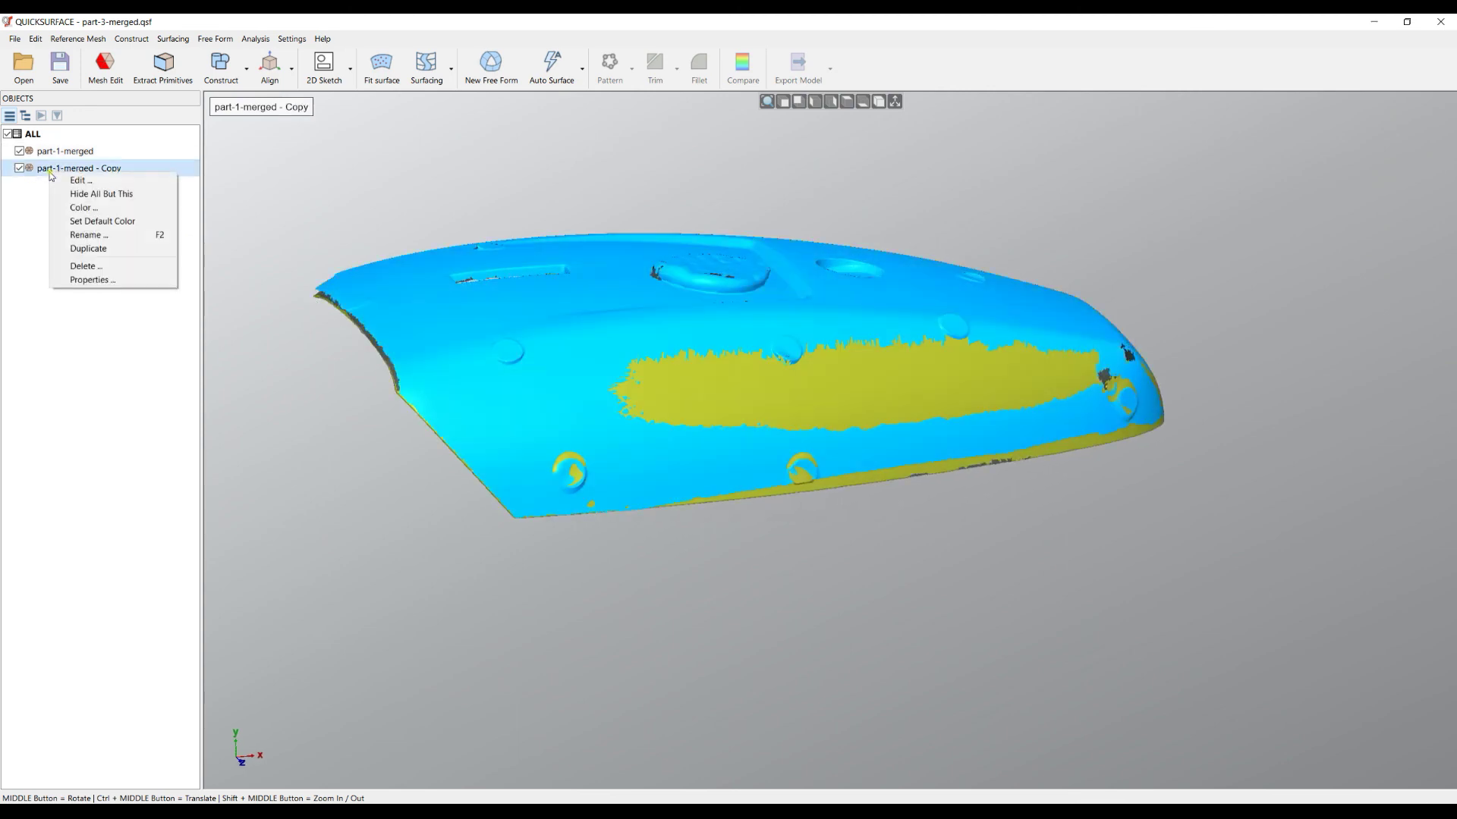
pyautogui.click(95, 221)
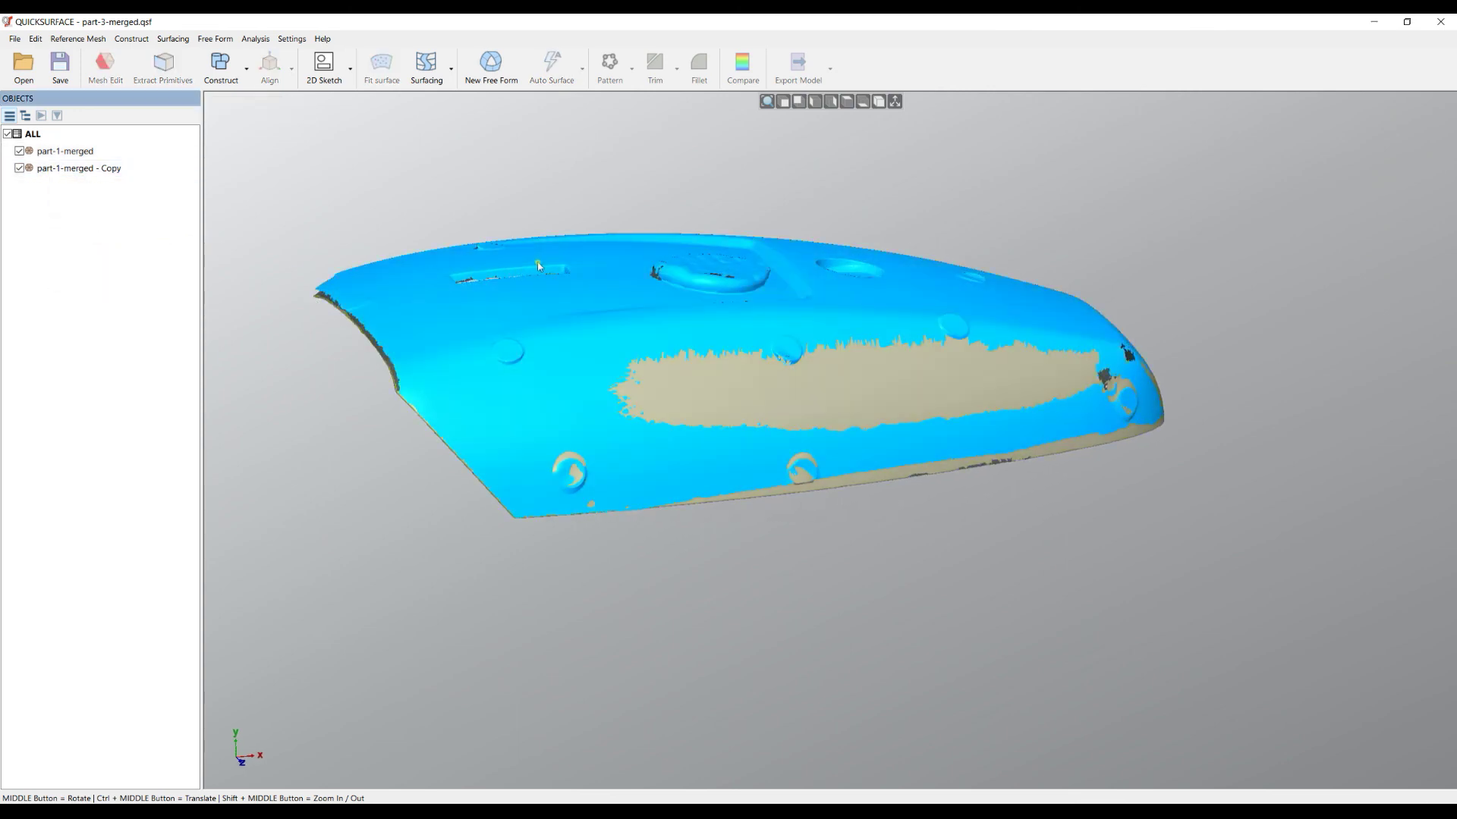
# Reset the part-1-merged mesh to its default color.
pyautogui.rightClick(59, 157)
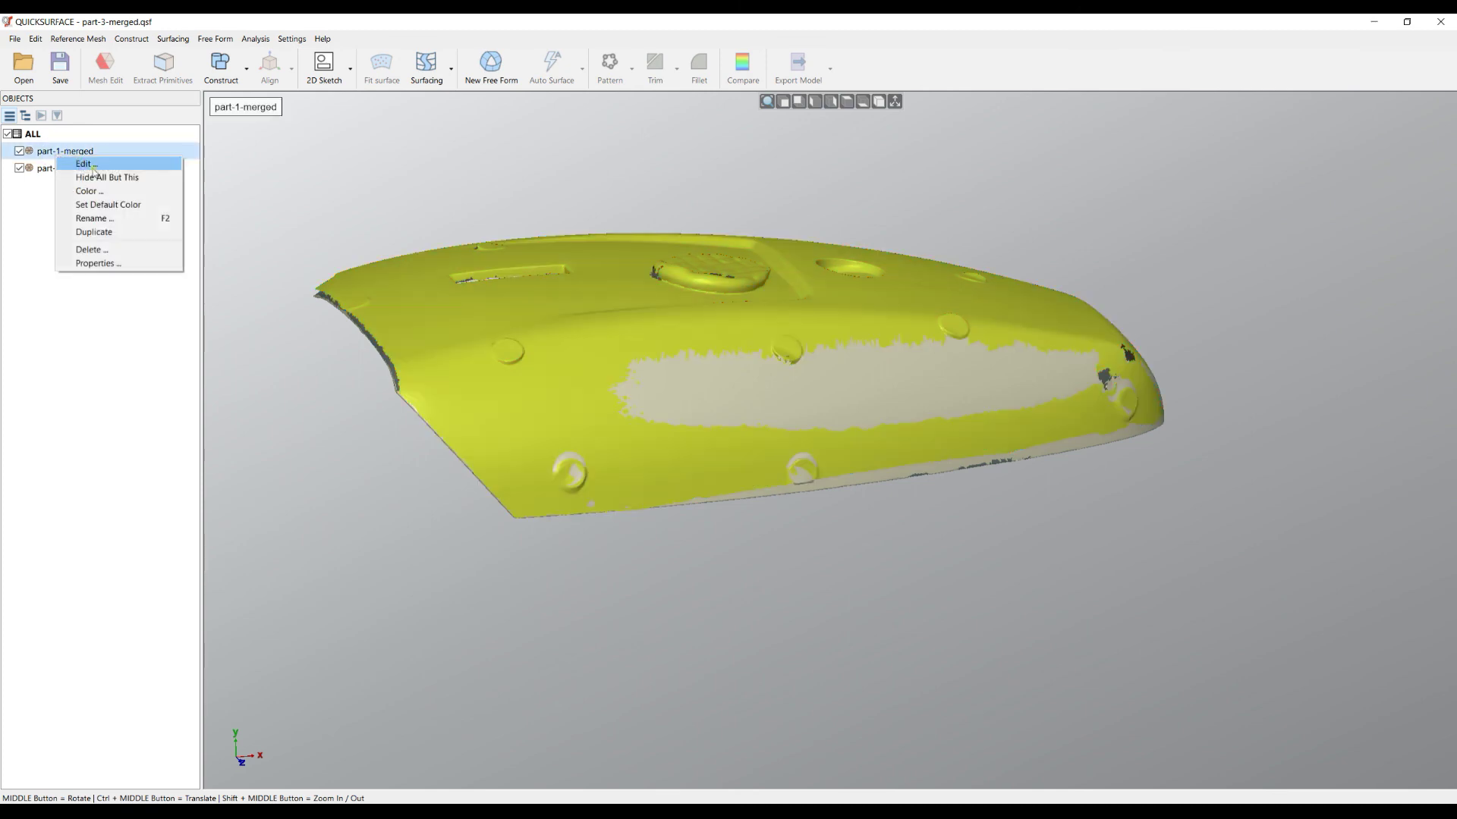
pyautogui.click(106, 204)
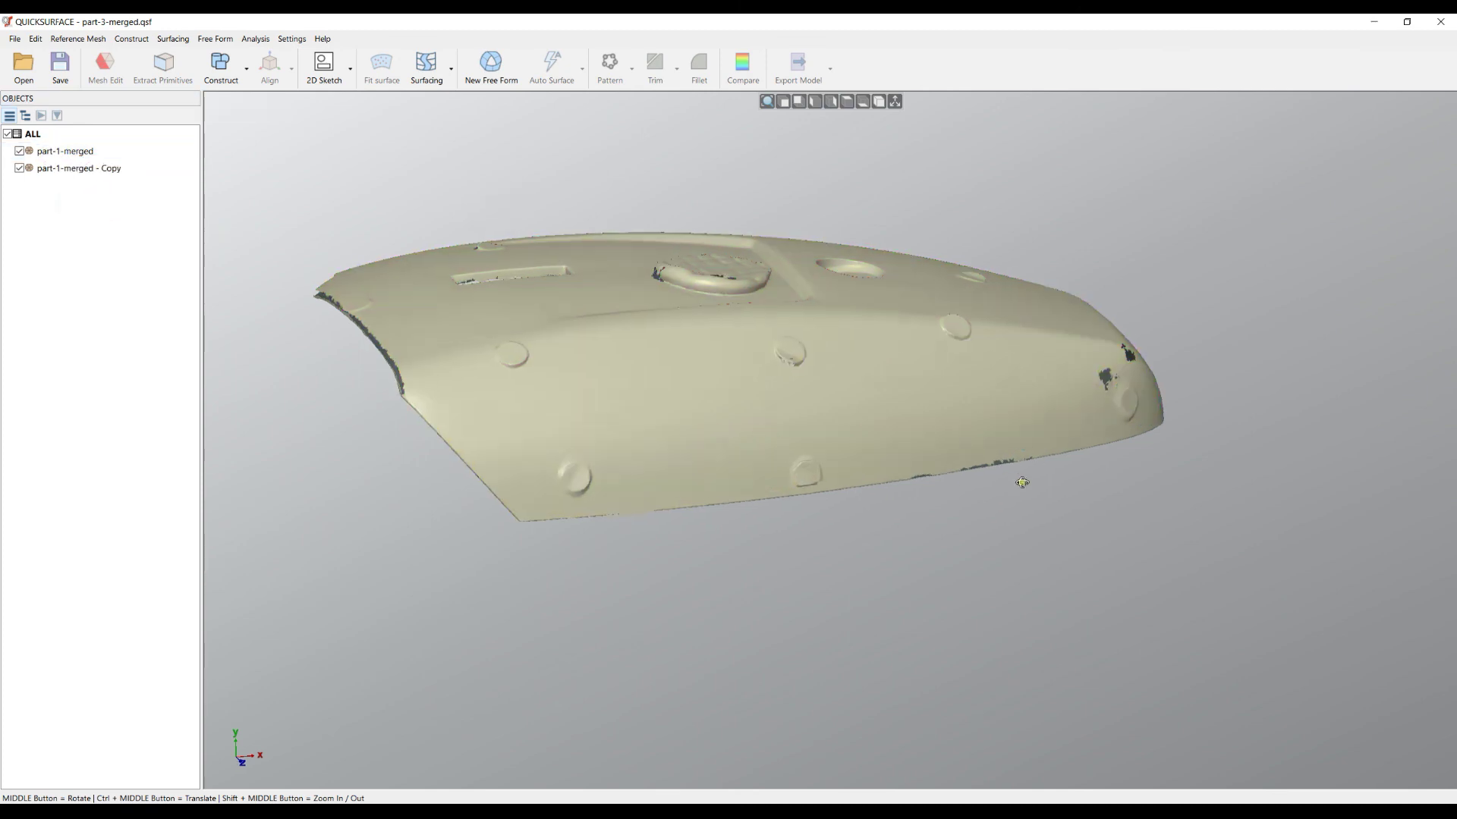
pyautogui.moveTo(1024, 481); pyautogui.dragTo(999, 522, button='middle')
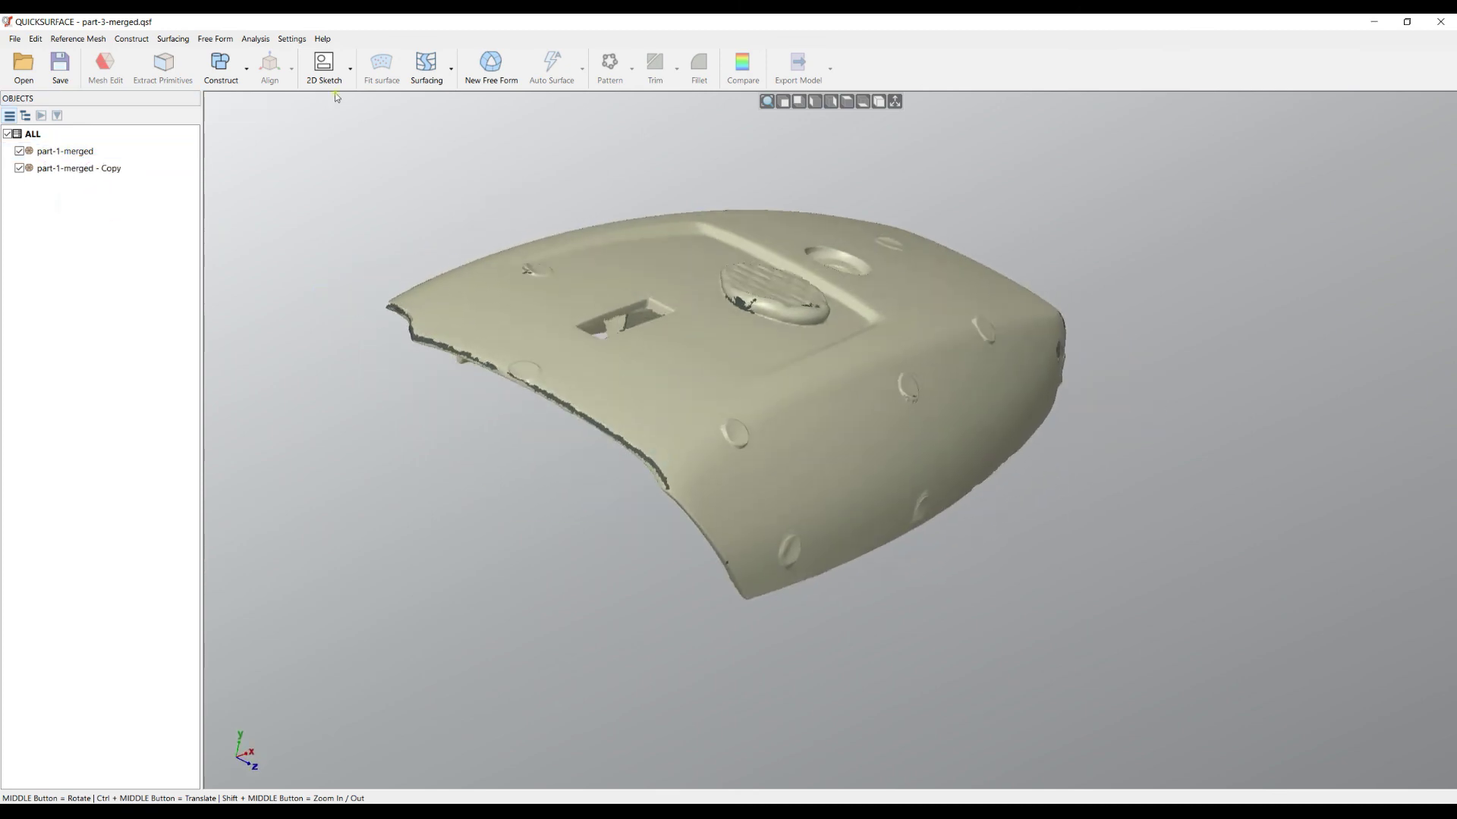
# Create a sketch on a Left slicing plane offset about 163 mm through both meshes, inspect the section outline and exit sketch editing.
pyautogui.click(324, 67)
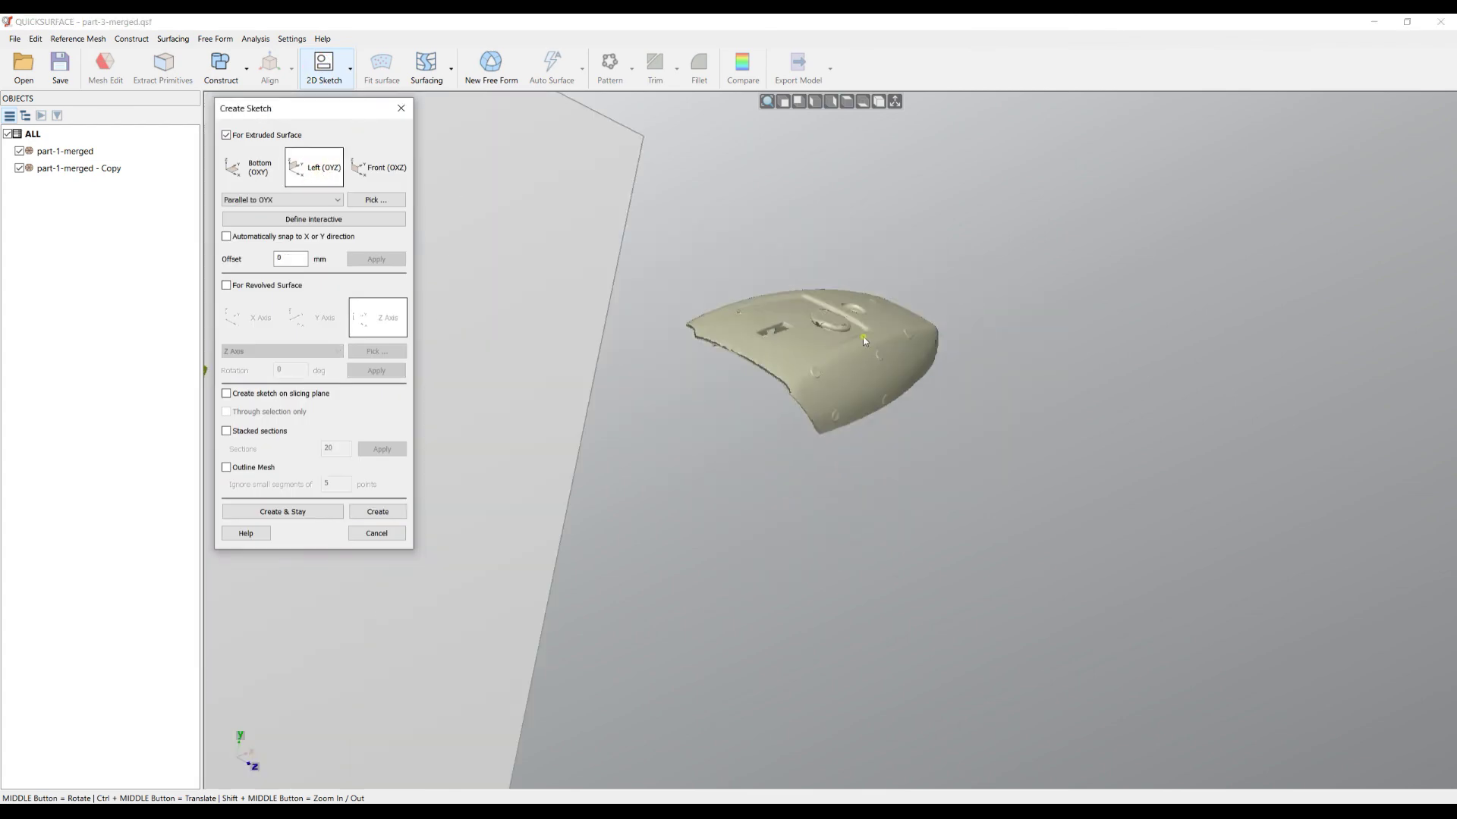
pyautogui.moveTo(613, 368)
pyautogui.mouseDown()
pyautogui.moveTo(941, 319)
pyautogui.moveTo(878, 361)
pyautogui.mouseUp()
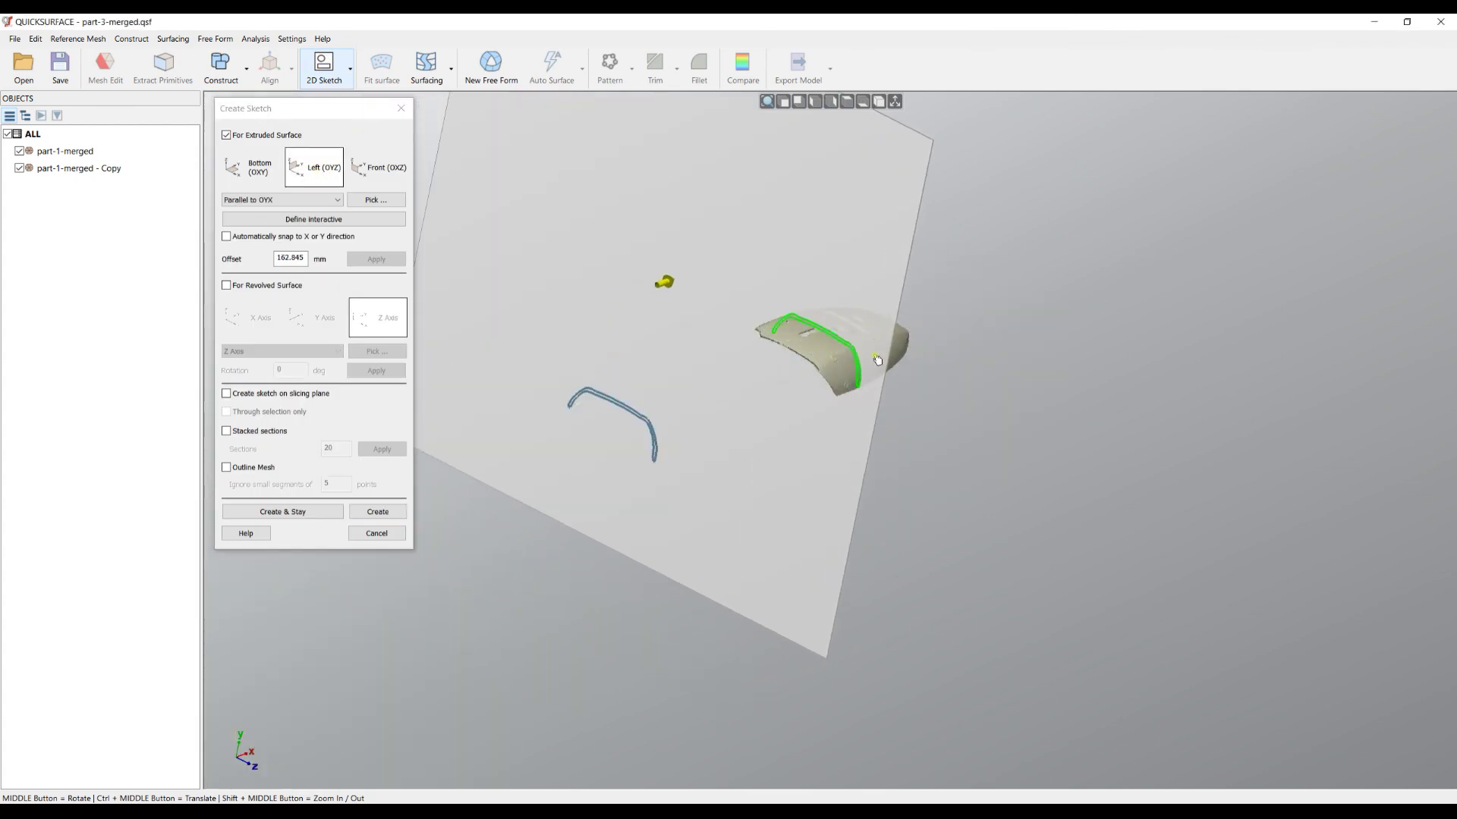
pyautogui.moveTo(877, 360); pyautogui.dragTo(838, 351, button='middle')
pyautogui.click(226, 394)
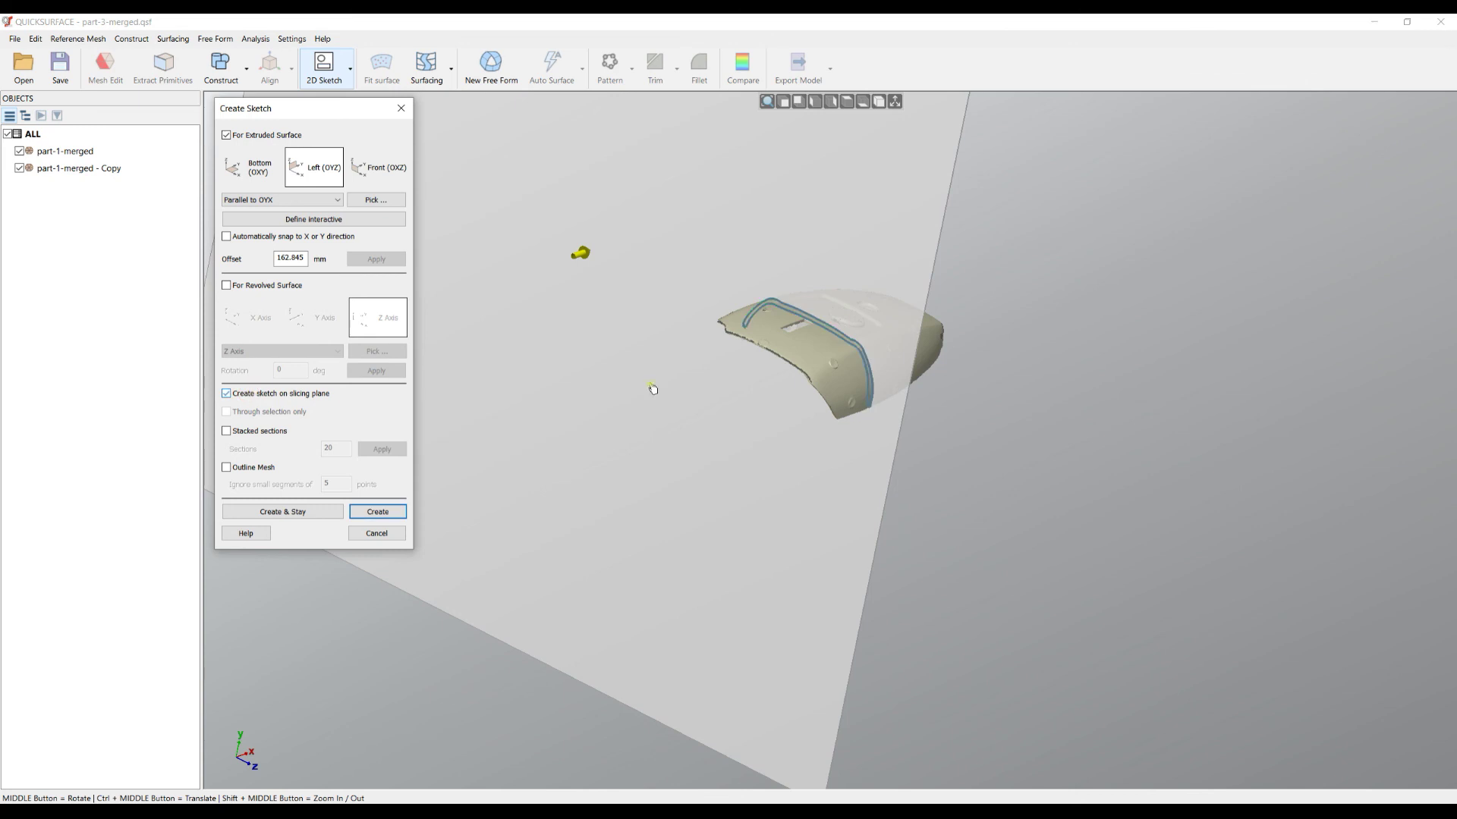
pyautogui.click(370, 511)
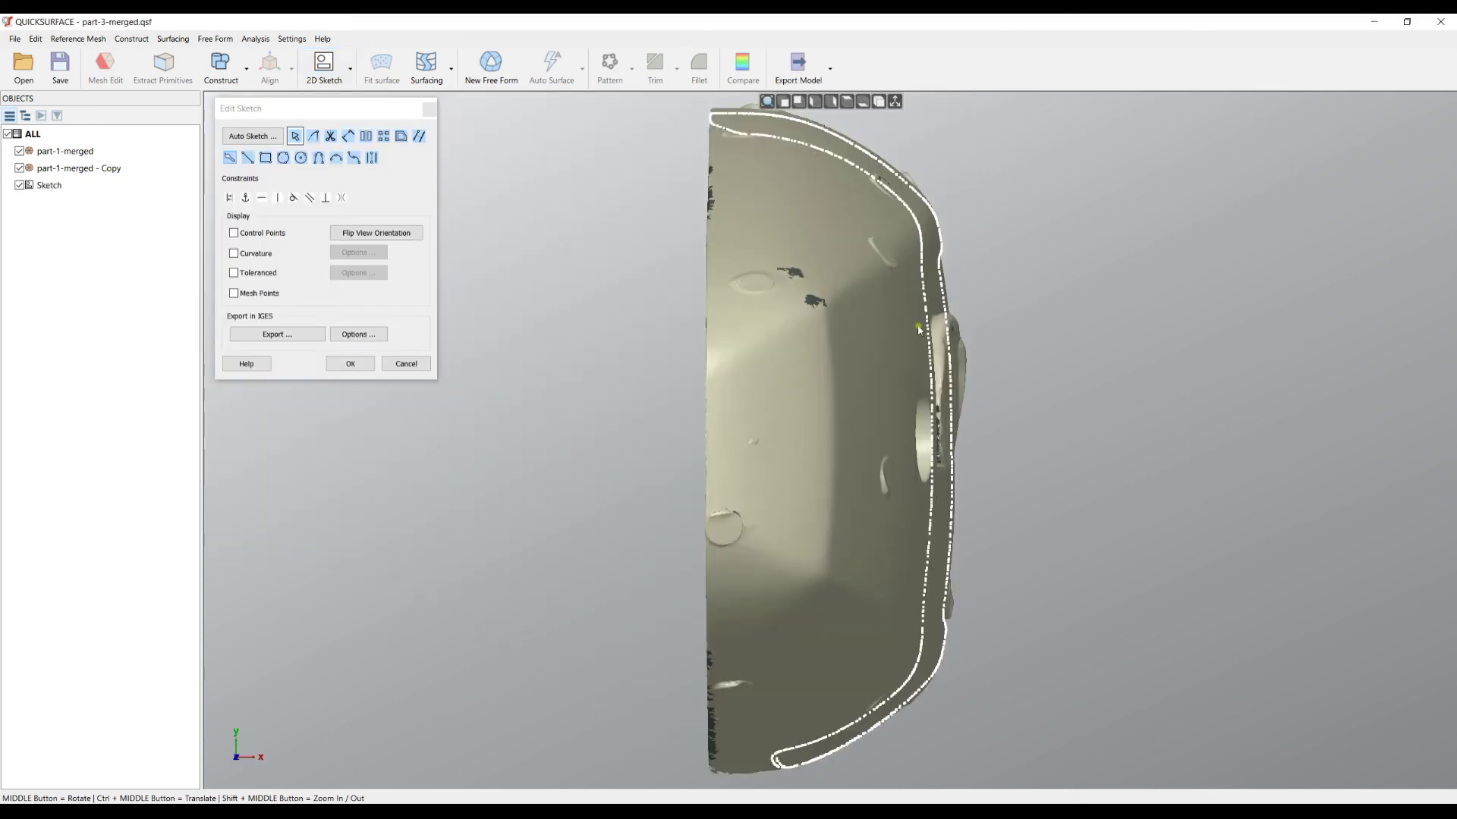
pyautogui.scroll(3, 888, 162)
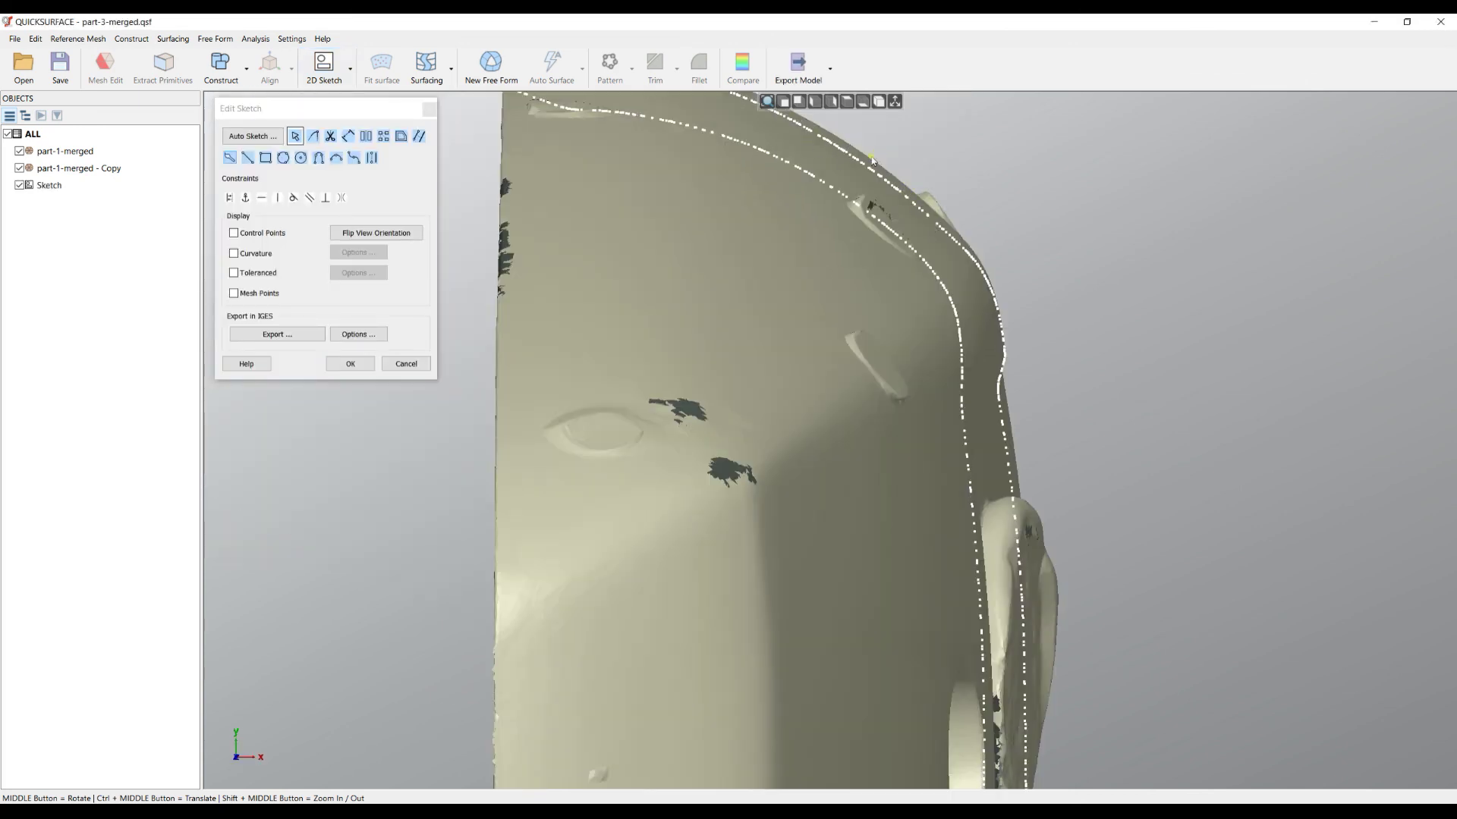
pyautogui.scroll(-2, 816, 334)
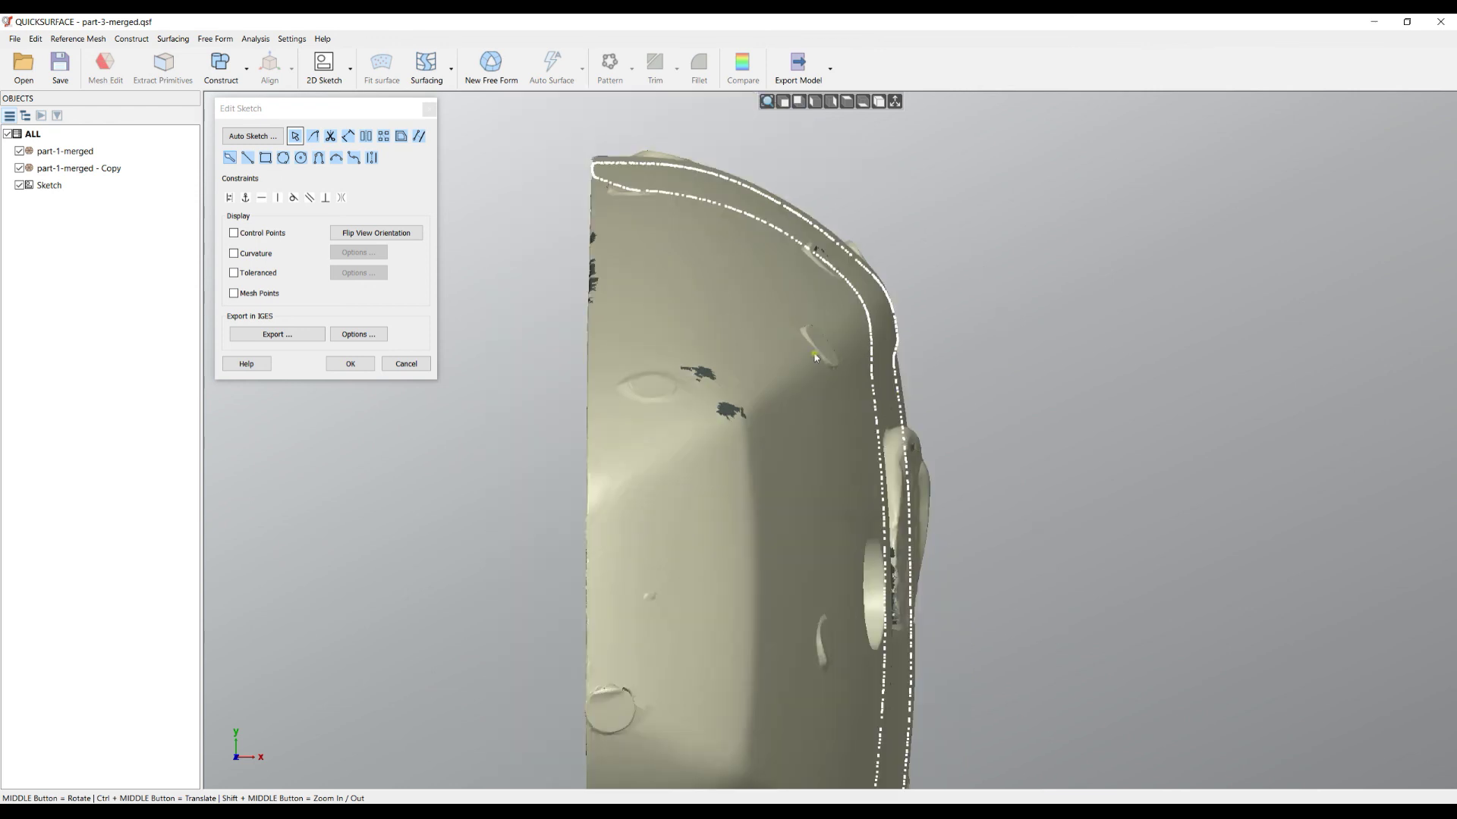
pyautogui.scroll(-2, 778, 336)
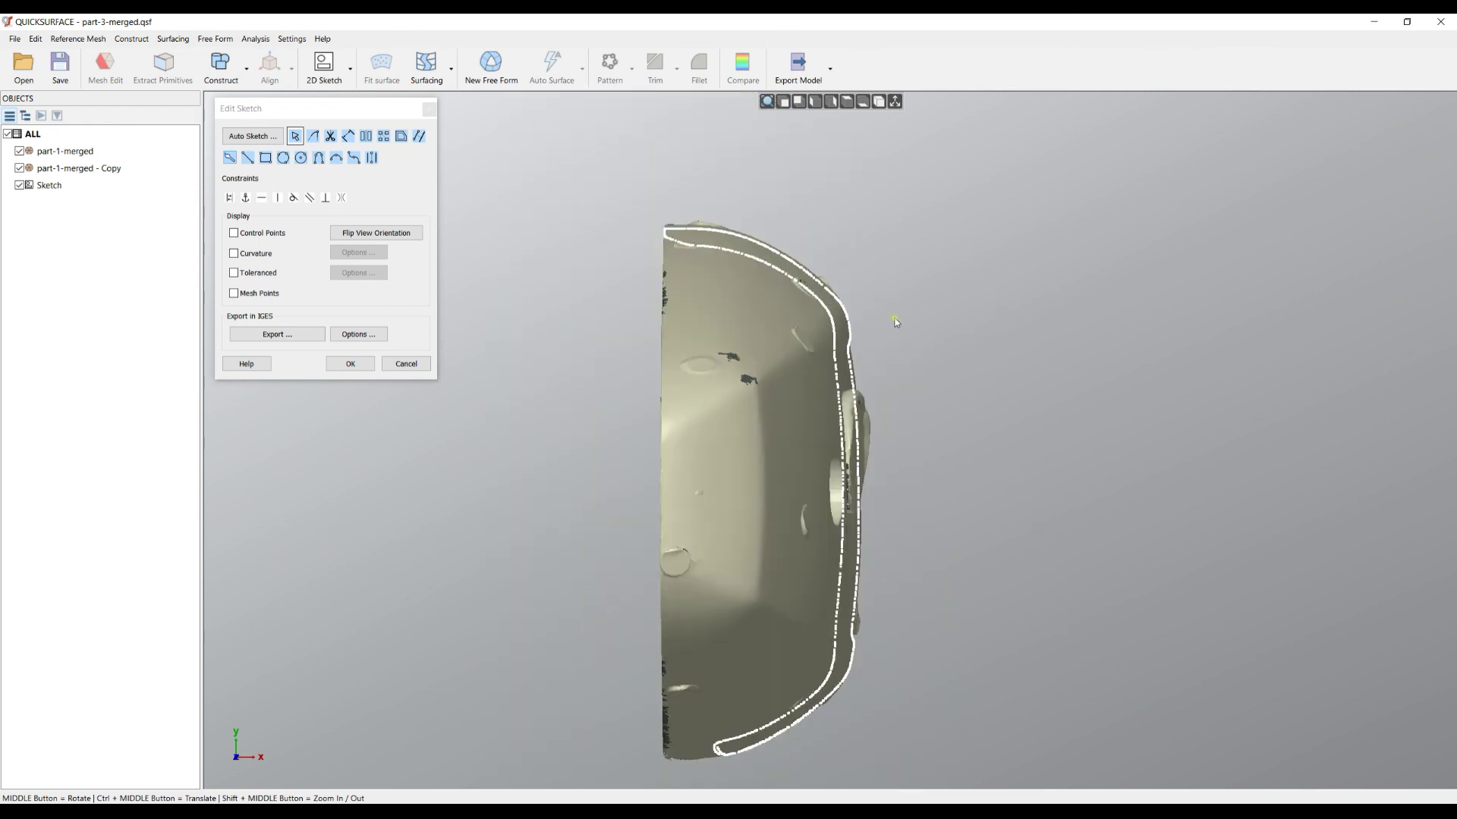
pyautogui.click(406, 364)
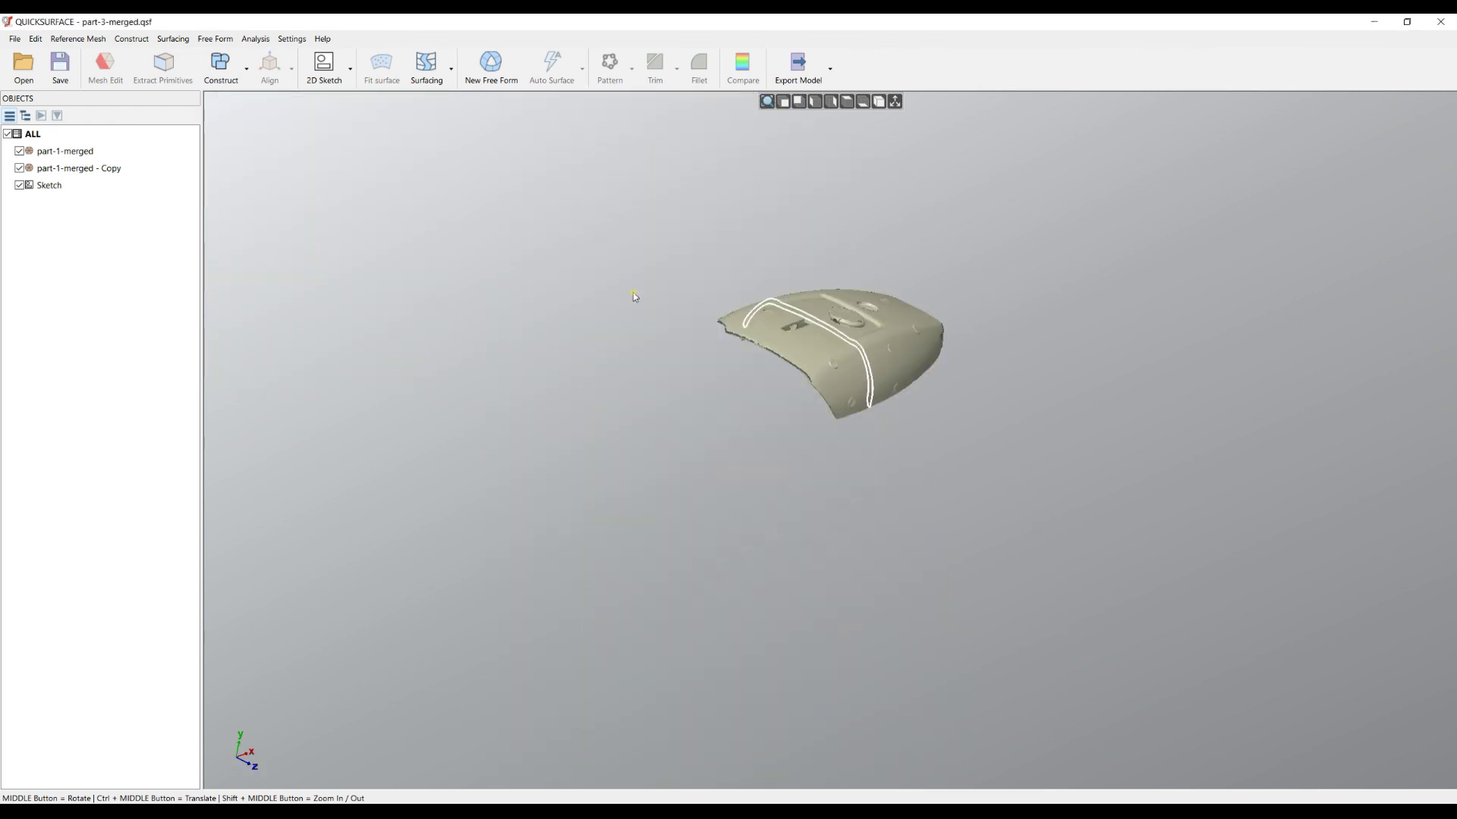